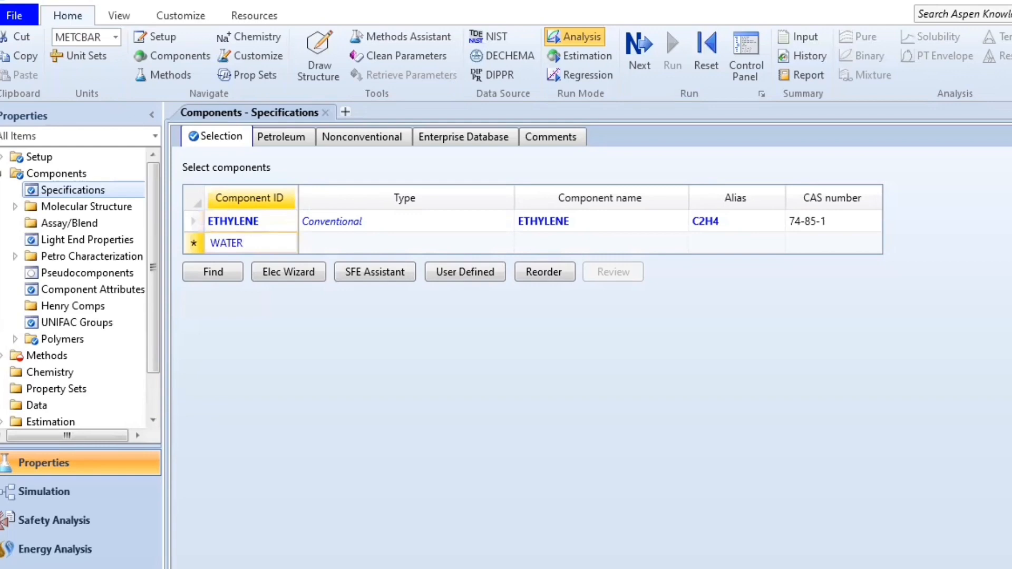
# - Add WATER and ETHANOL to the component list below ETHYLENE
pyautogui.press('Return')
pyautogui.write('ETHANOL')
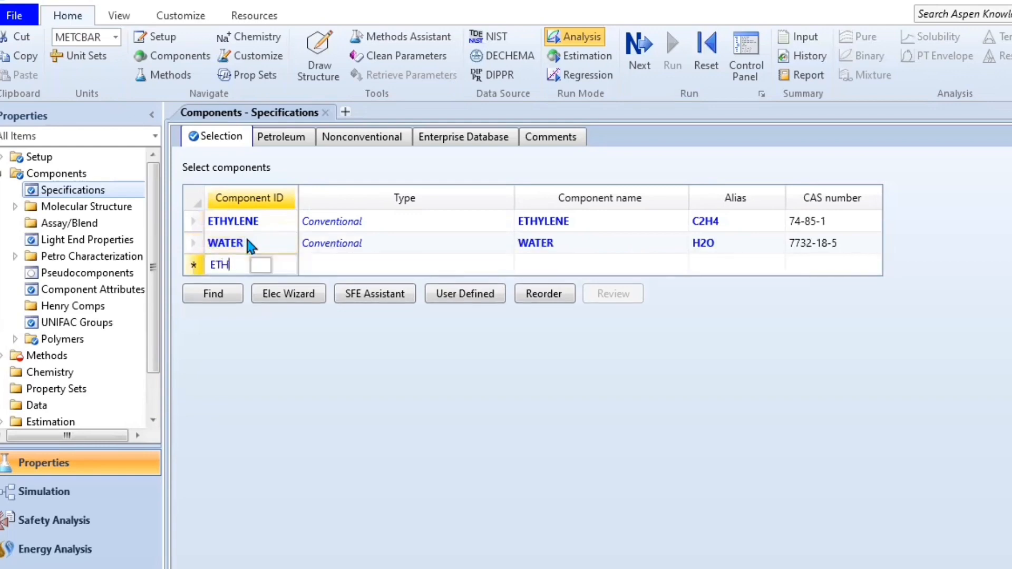
pyautogui.press('Return')
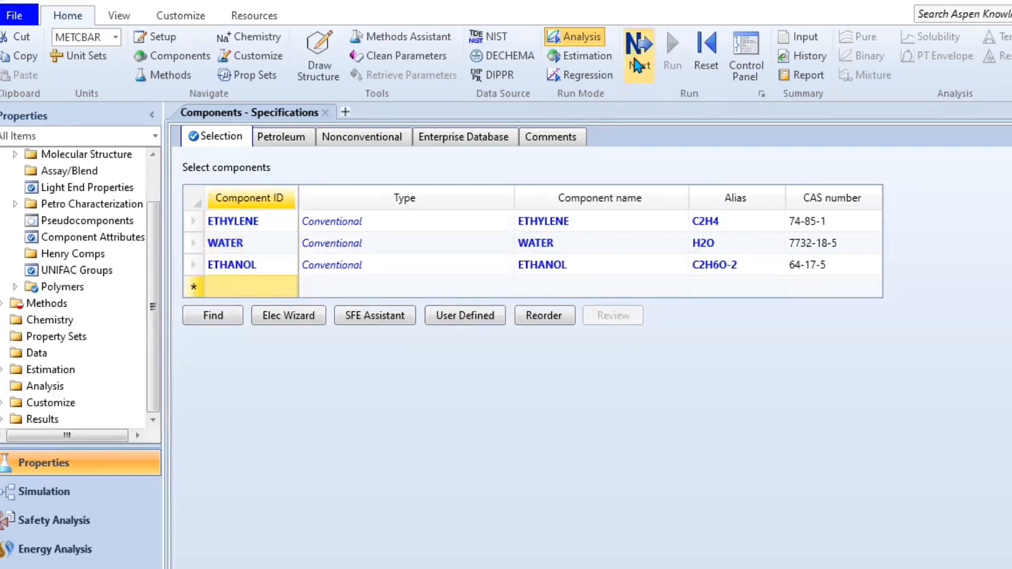
# - Set the base property method to PENG-ROB in the global method specifications
pyautogui.click(636, 65)
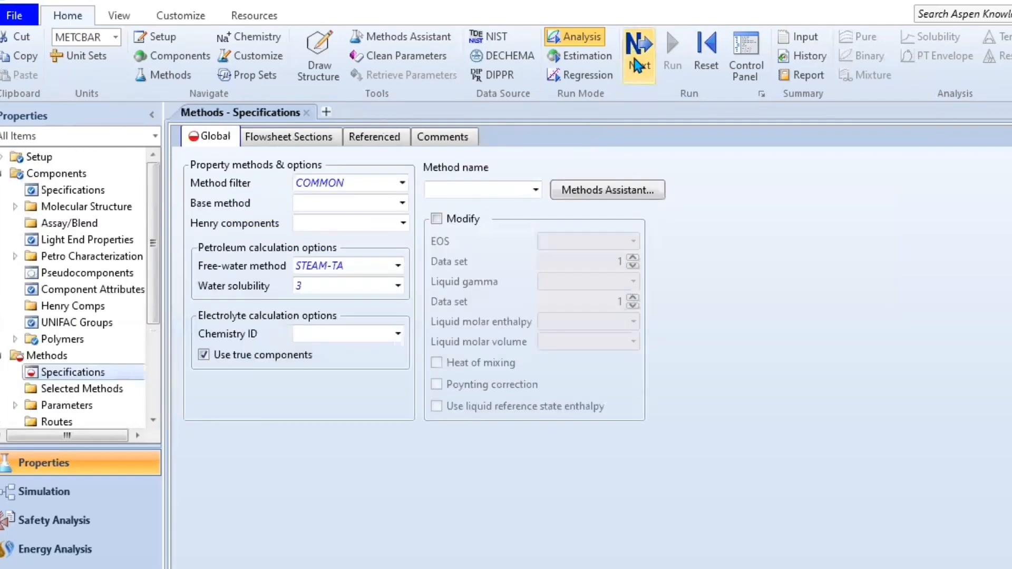
pyautogui.click(400, 204)
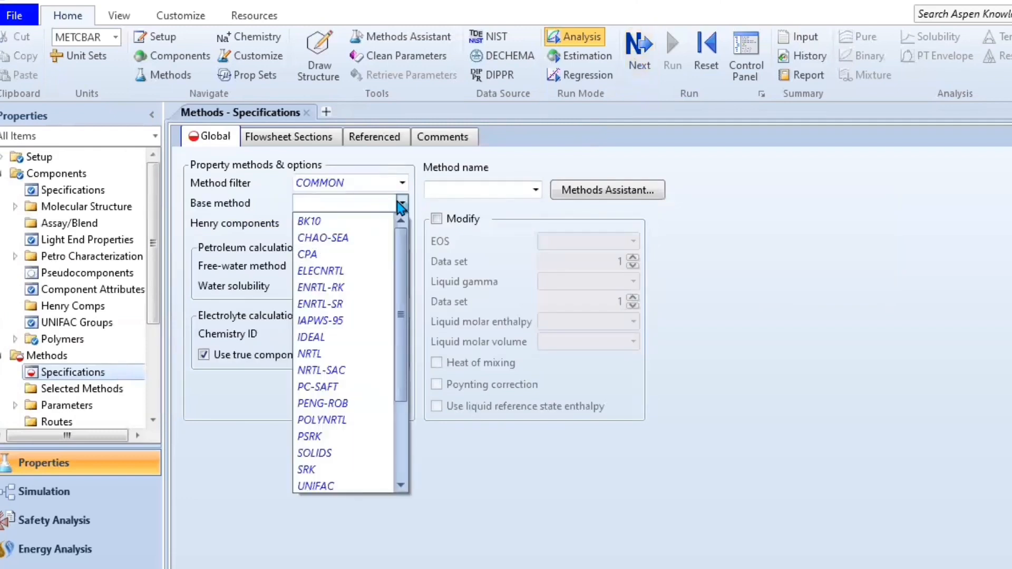
pyautogui.scroll(-1, 401, 295)
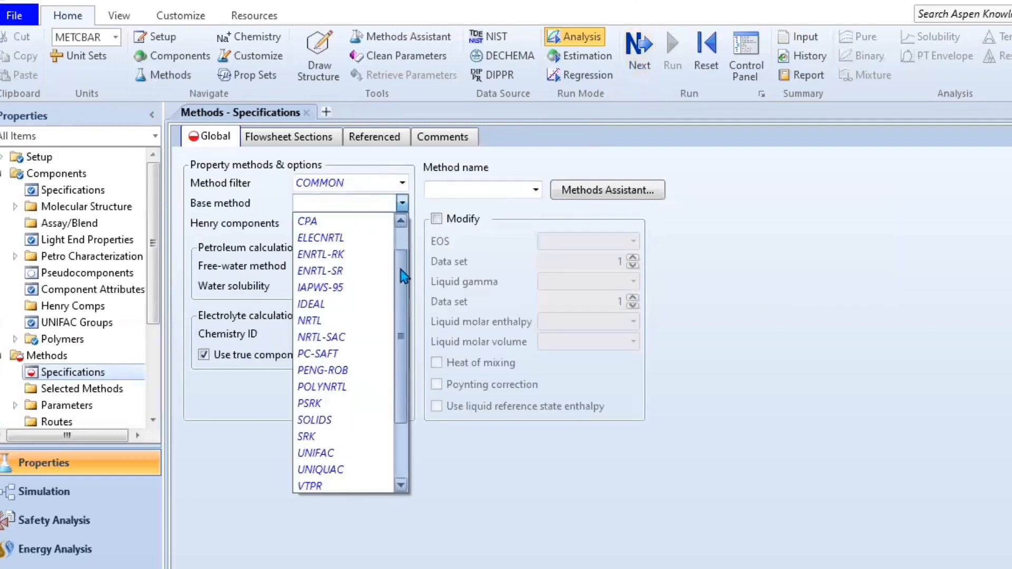
pyautogui.click(334, 370)
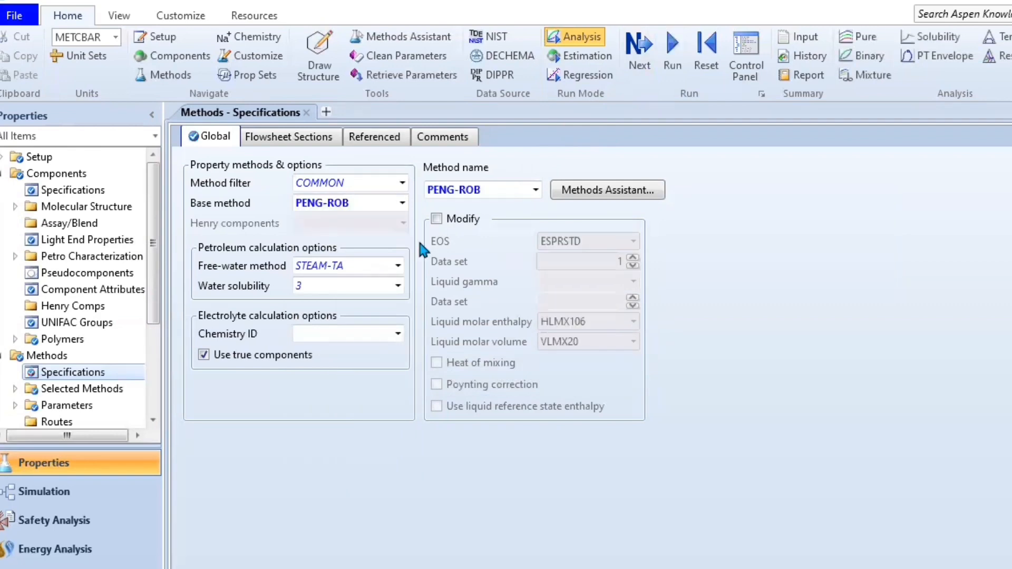
# - Run the property analysis and setup, and switch to the Simulation environment
pyautogui.click(640, 68)
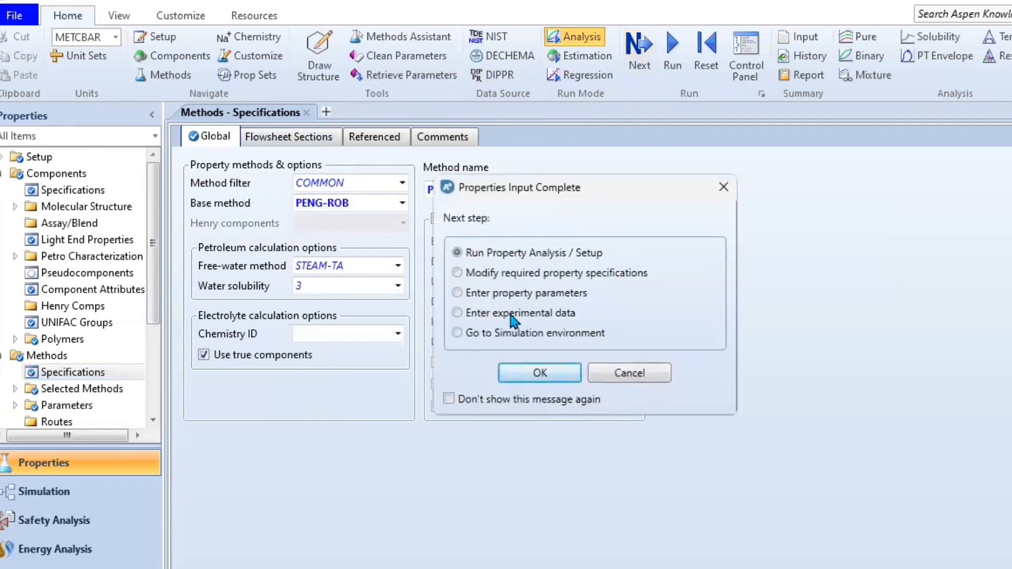
pyautogui.click(540, 373)
pyautogui.click(53, 490)
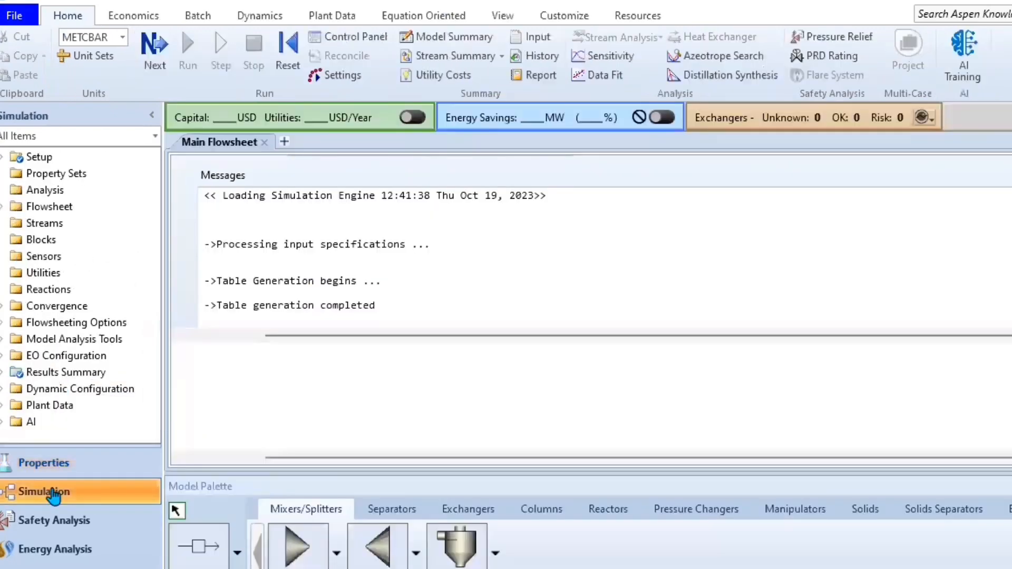
# - Place a horizontal material stream on the empty flowsheet and name it C2H4
pyautogui.click(310, 231)
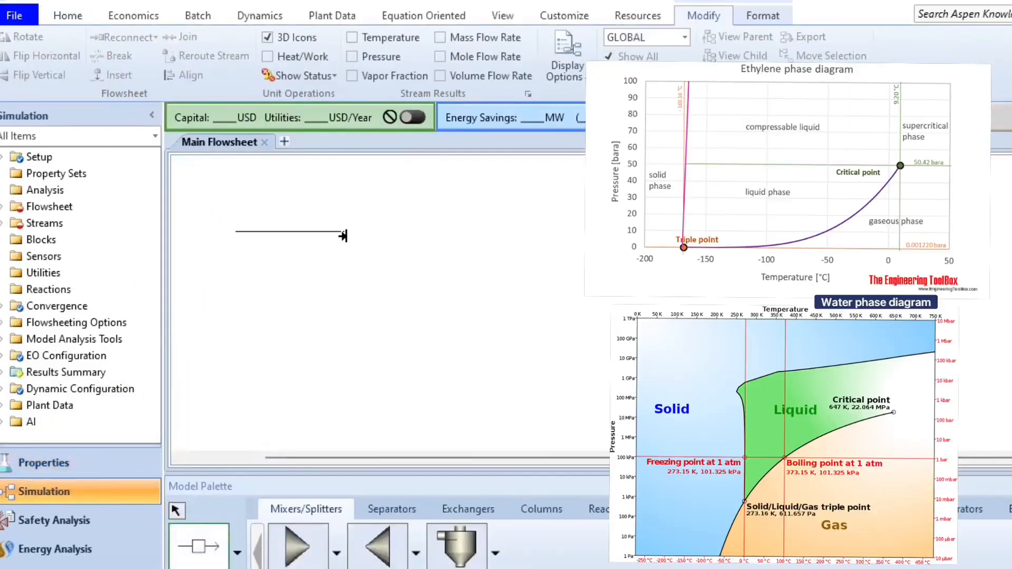
pyautogui.write('C2H4')
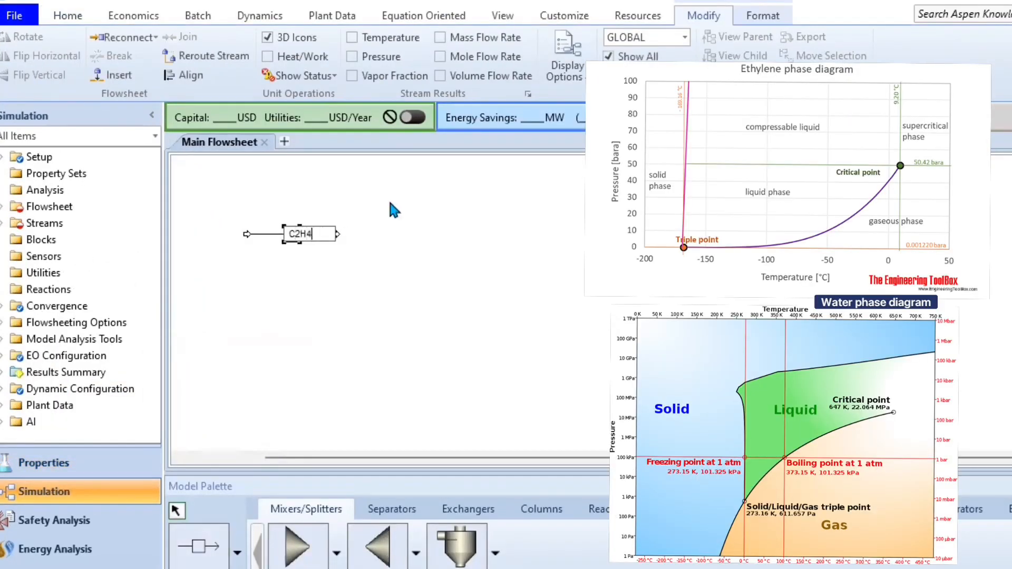
pyautogui.press('Return')
pyautogui.click(374, 241)
# - Place a second material stream below the C2H4 stream and name it H2O
pyautogui.click(210, 554)
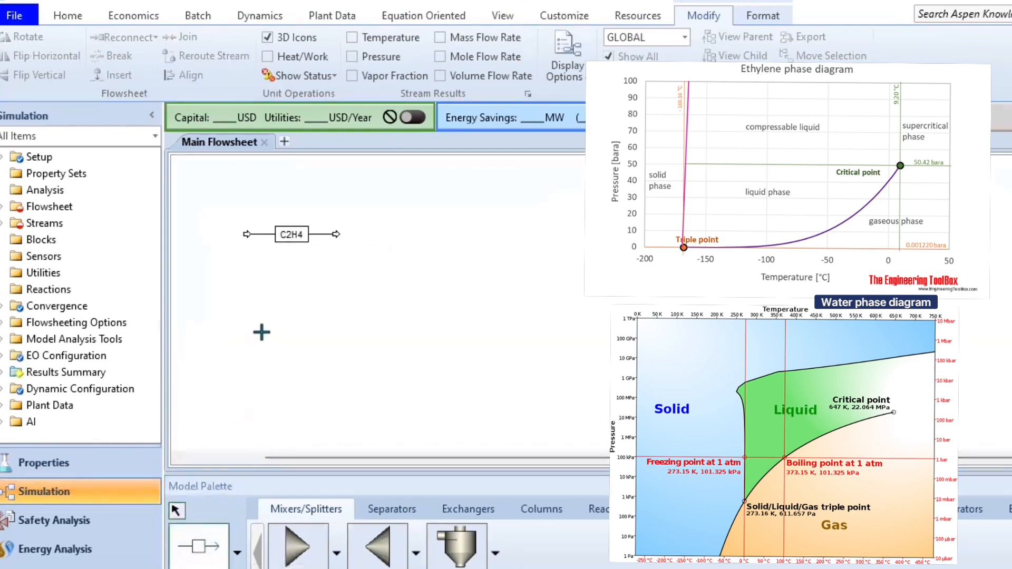
pyautogui.click(251, 326)
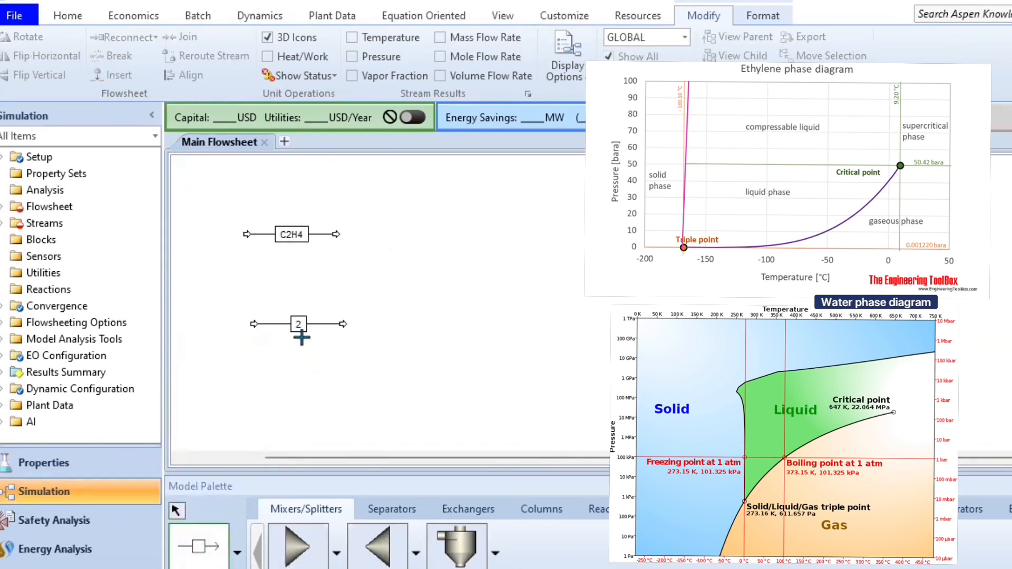
pyautogui.write('H2O')
pyautogui.press('Return')
# - Place a Heater block beside the H2O stream and reconnect the stream's destination to the block's inlet
pyautogui.click(468, 508)
pyautogui.click(309, 550)
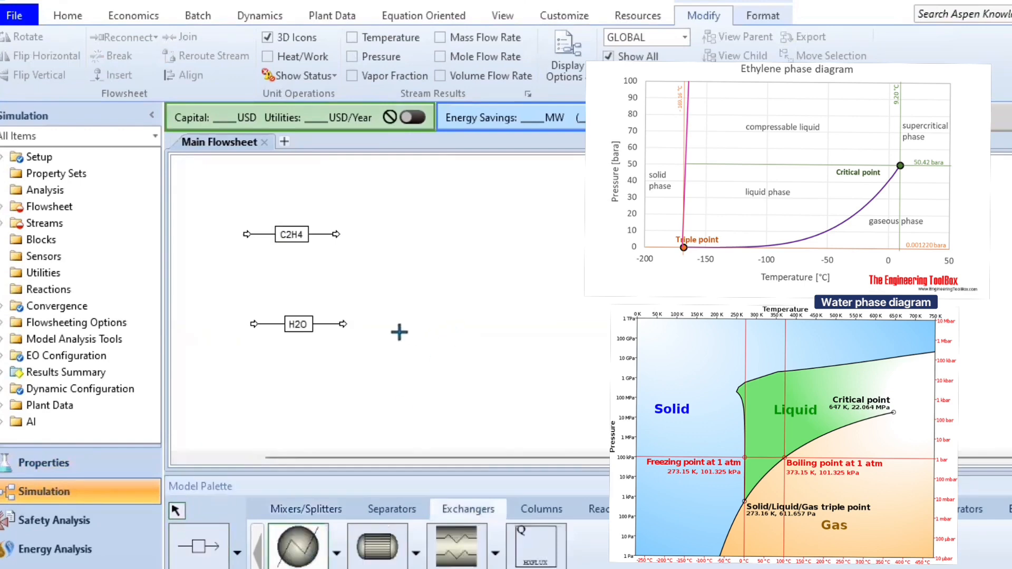
pyautogui.click(375, 325)
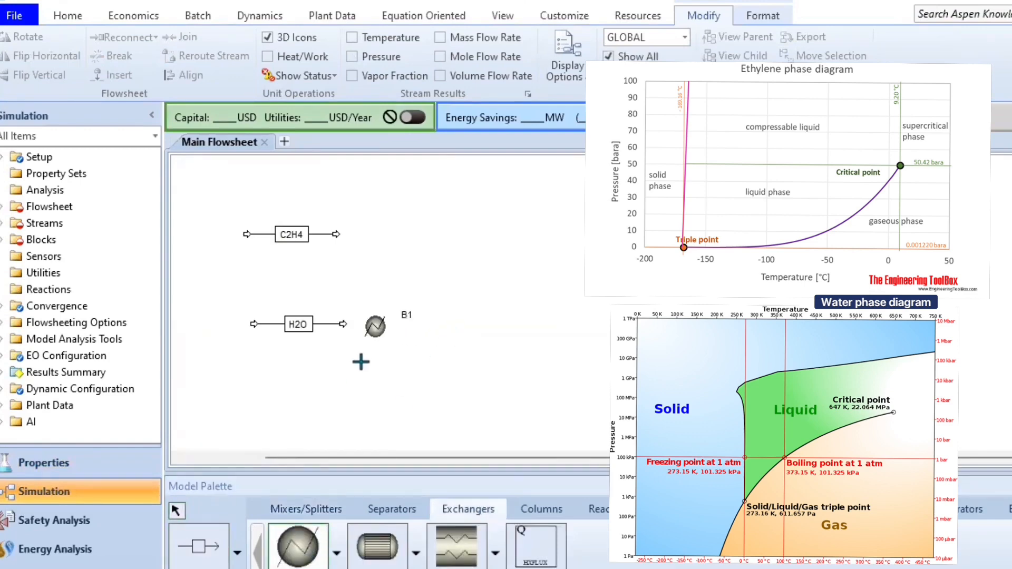
pyautogui.rightClick(335, 327)
pyautogui.moveTo(515, 239)
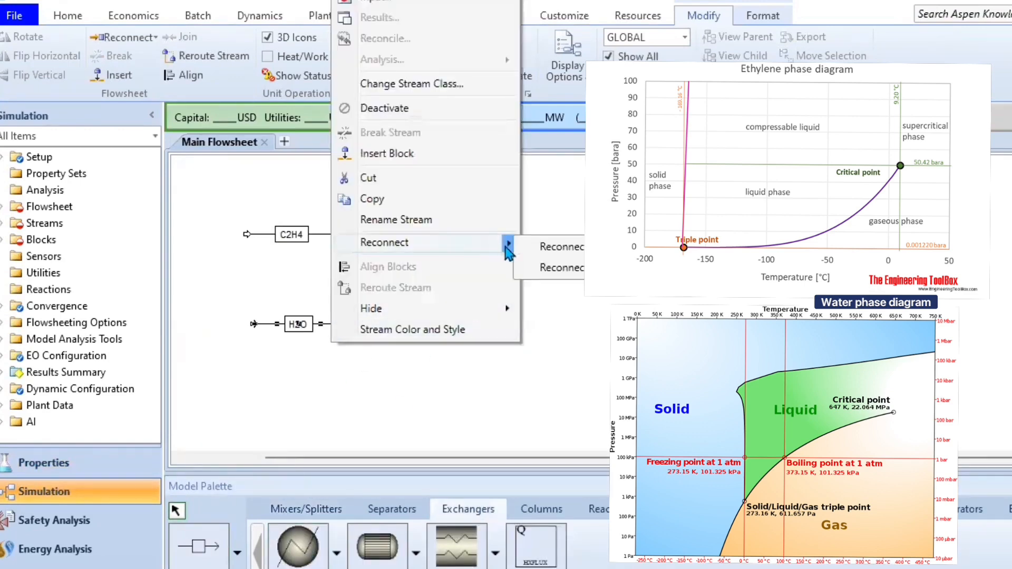
pyautogui.click(554, 264)
pyautogui.click(349, 323)
# - Rename the heater block as HEATER
pyautogui.doubleClick(363, 293)
pyautogui.moveTo(365, 293); pyautogui.dragTo(347, 295)
pyautogui.write('HEATER')
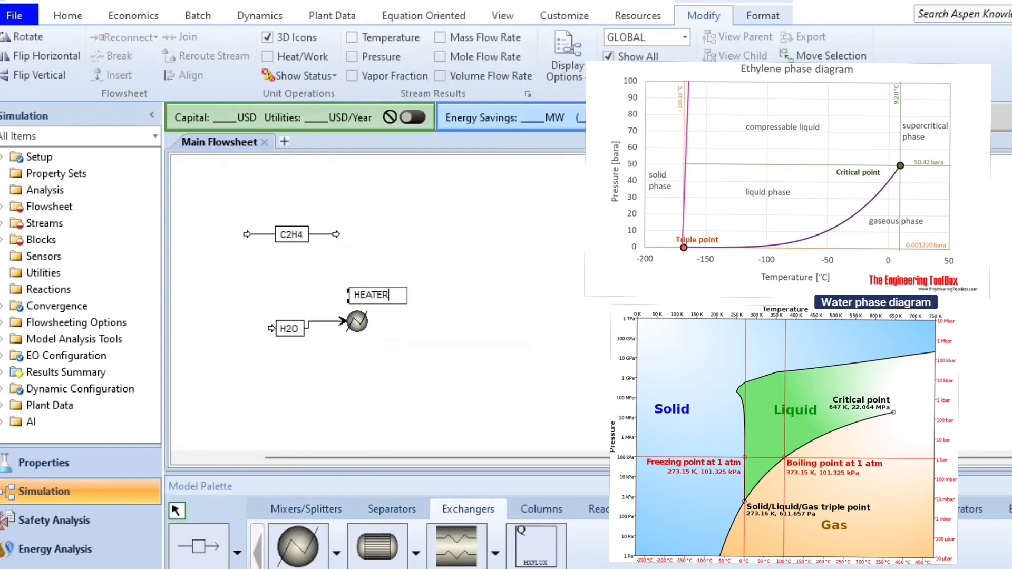
pyautogui.click(343, 340)
# - Draw a material stream from the heater's outlet and name it H2O-V
pyautogui.click(199, 547)
pyautogui.click(411, 320)
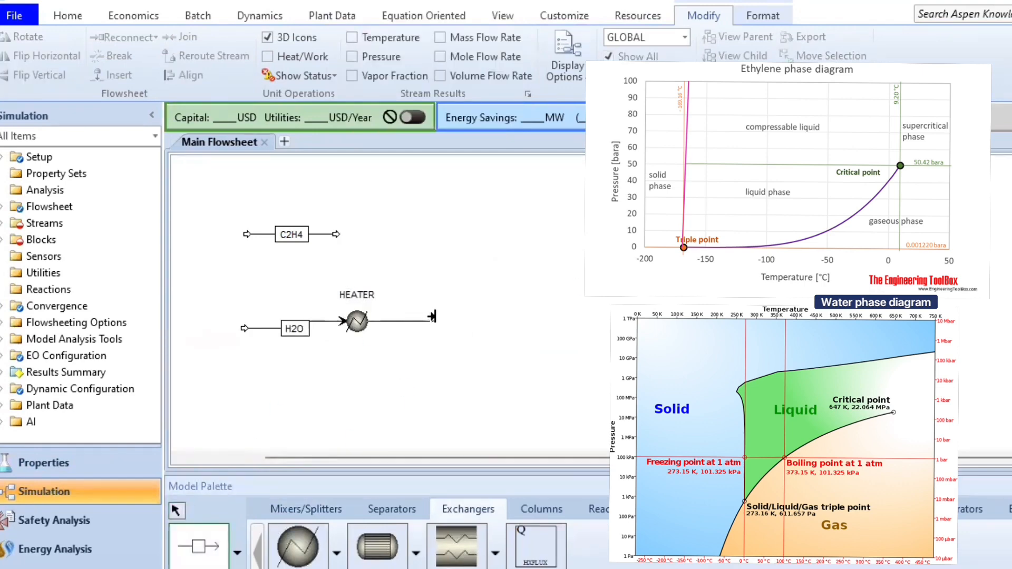
pyautogui.click(479, 283)
pyautogui.write('H')
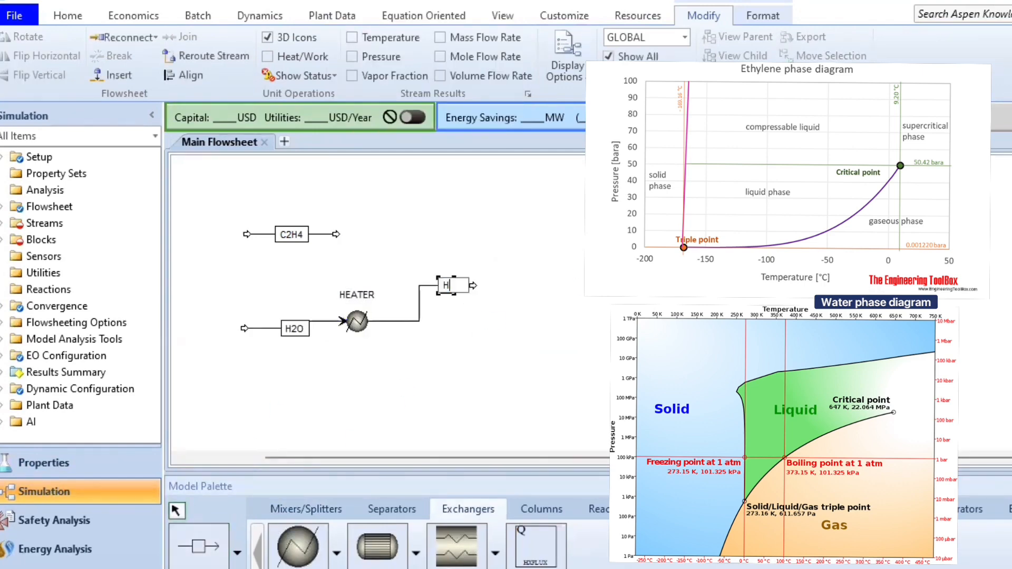
pyautogui.write('2O-V')
pyautogui.press('BackSpace')
pyautogui.write('-V')
pyautogui.press('Return')
# - Rename the water feed stream as H2O-L and the ethylene feed stream as C2H4-V
pyautogui.write('-L')
pyautogui.press('Return')
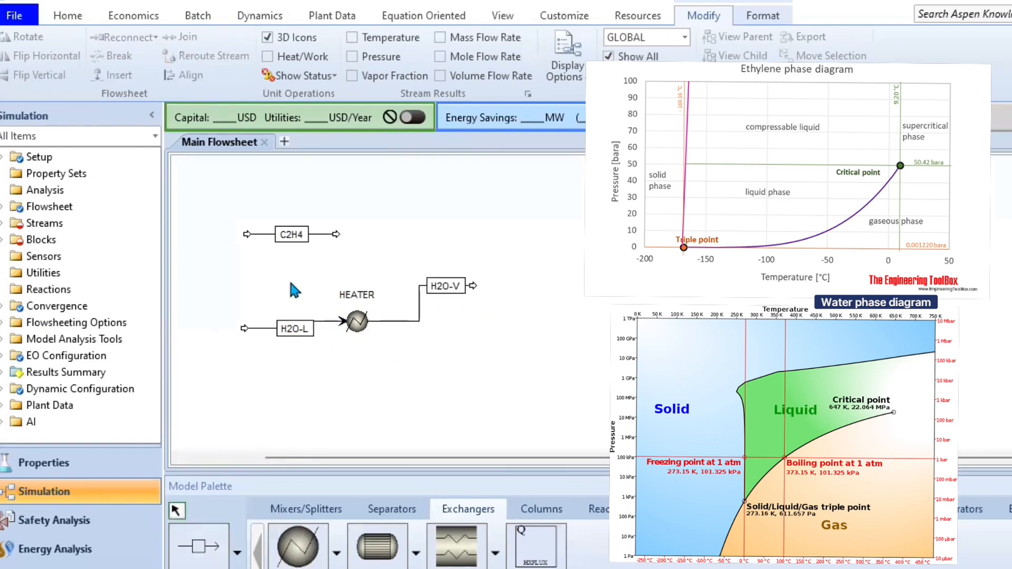
pyautogui.click(290, 233)
pyautogui.write('-V')
pyautogui.press('Return')
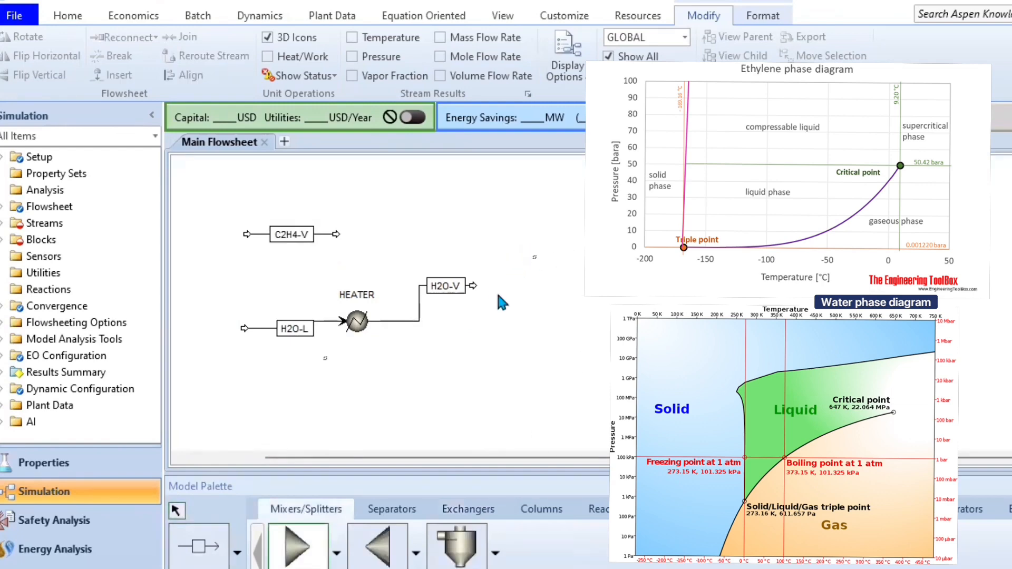
# - Place a Mixer block downstream of the heater and reconnect the H2O-V stream's destination to the mixer feed
pyautogui.moveTo(519, 253); pyautogui.dragTo(498, 252)
pyautogui.rightClick(470, 286)
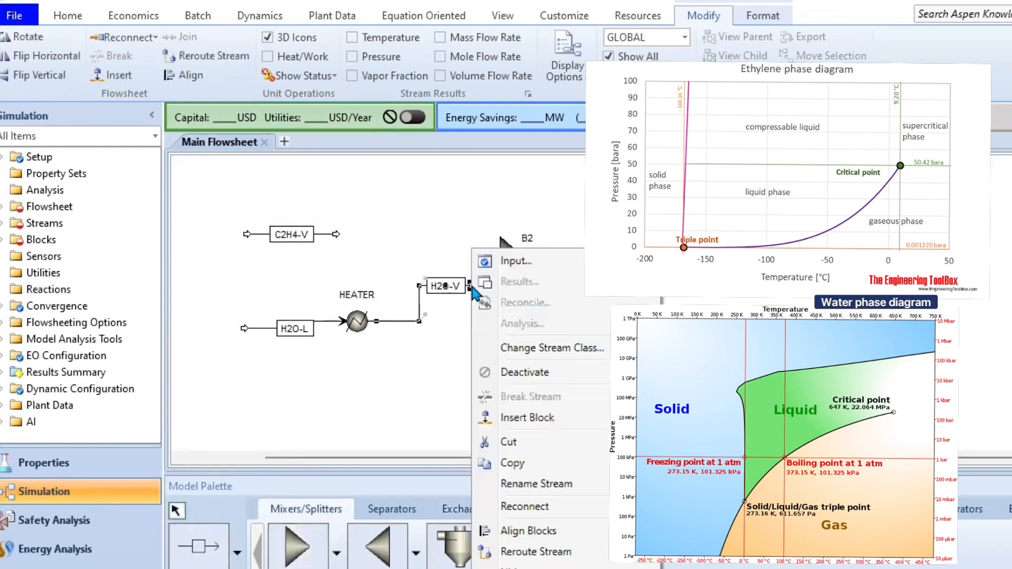
pyautogui.click(592, 509)
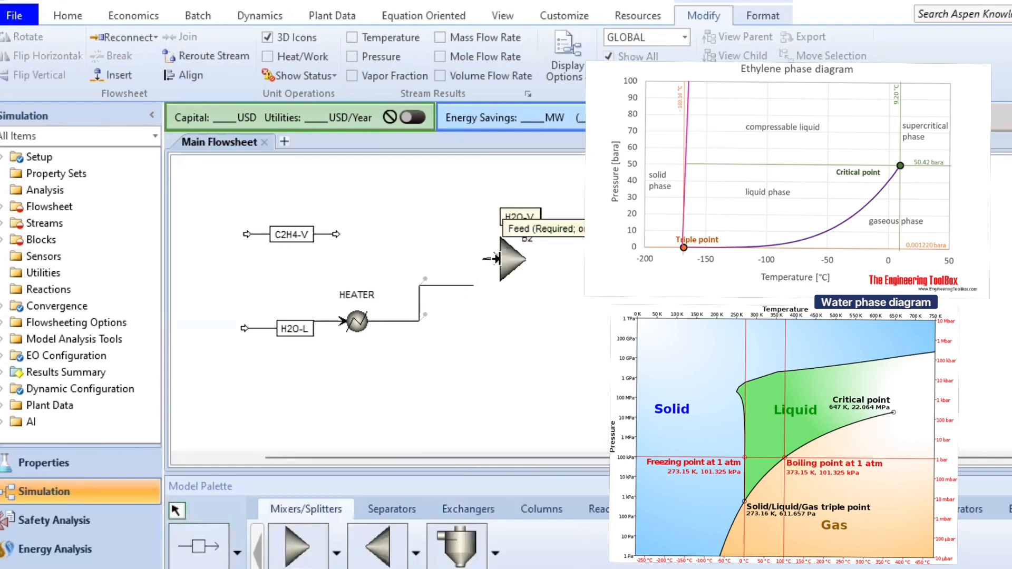
pyautogui.click(491, 259)
pyautogui.click(535, 298)
pyautogui.moveTo(494, 260); pyautogui.dragTo(496, 271)
pyautogui.click(399, 240)
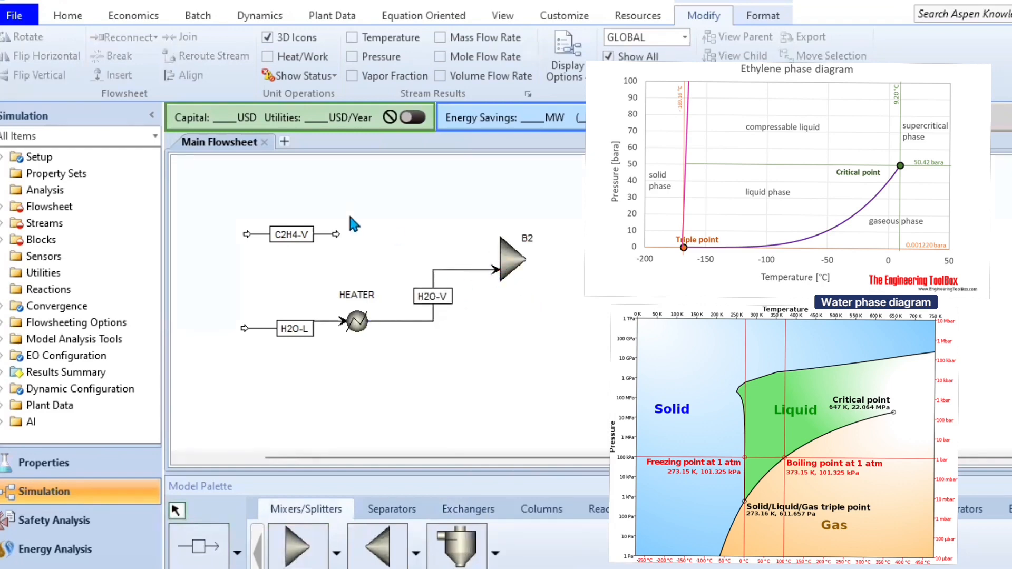
# - Move the C2H4-V stream up to the mixer and reconnect its destination to the mixer feed
pyautogui.moveTo(338, 237); pyautogui.dragTo(491, 243)
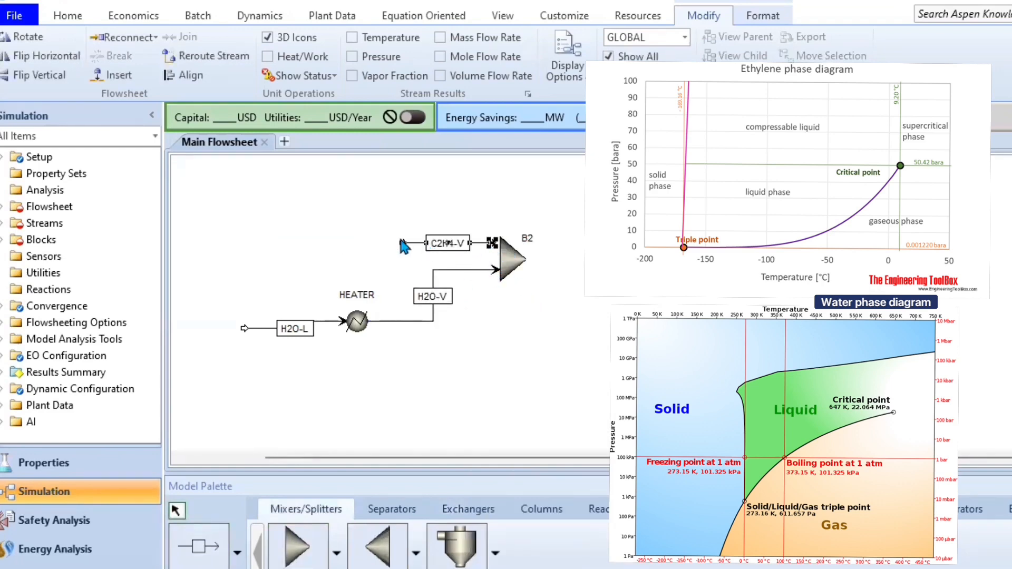
pyautogui.rightClick(492, 243)
pyautogui.click(722, 520)
pyautogui.click(492, 259)
pyautogui.click(597, 367)
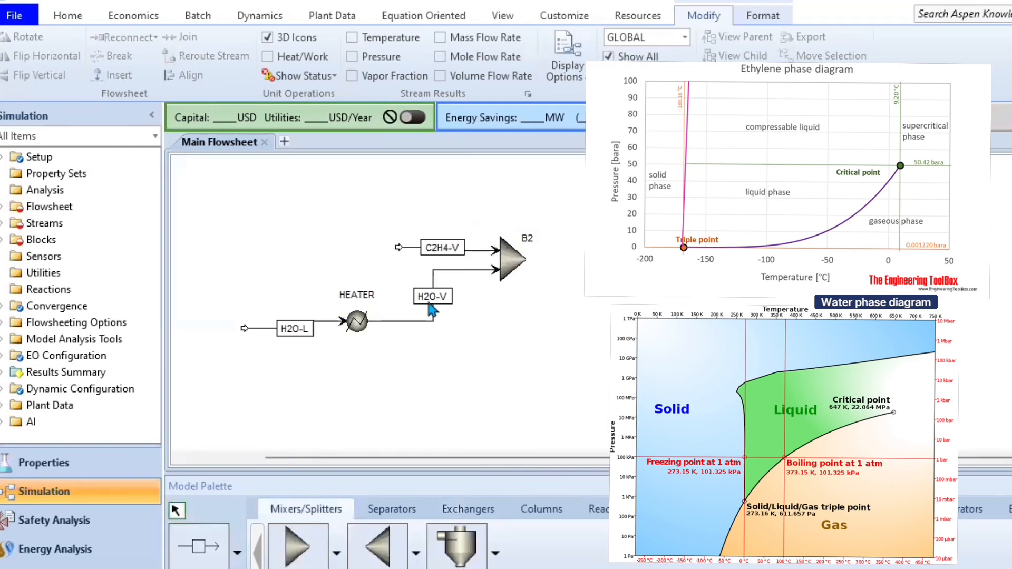
# - Specify the C2H4-V stream at 25 C and 10 bar, with a total mass flow of 100 kg/hr and 1 kmol/hr ethylene as composition
pyautogui.doubleClick(481, 250)
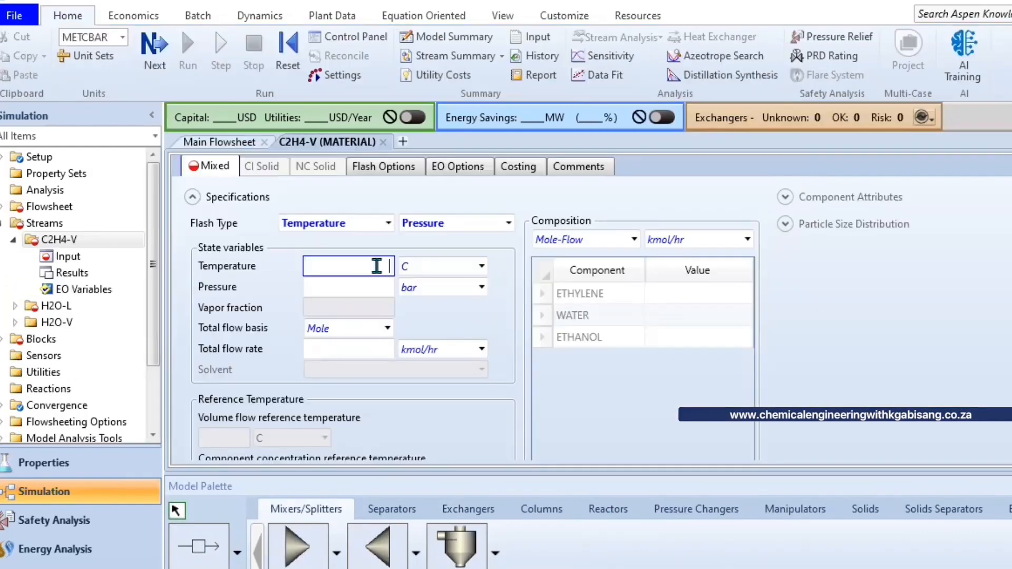
pyautogui.write('25')
pyautogui.click(383, 288)
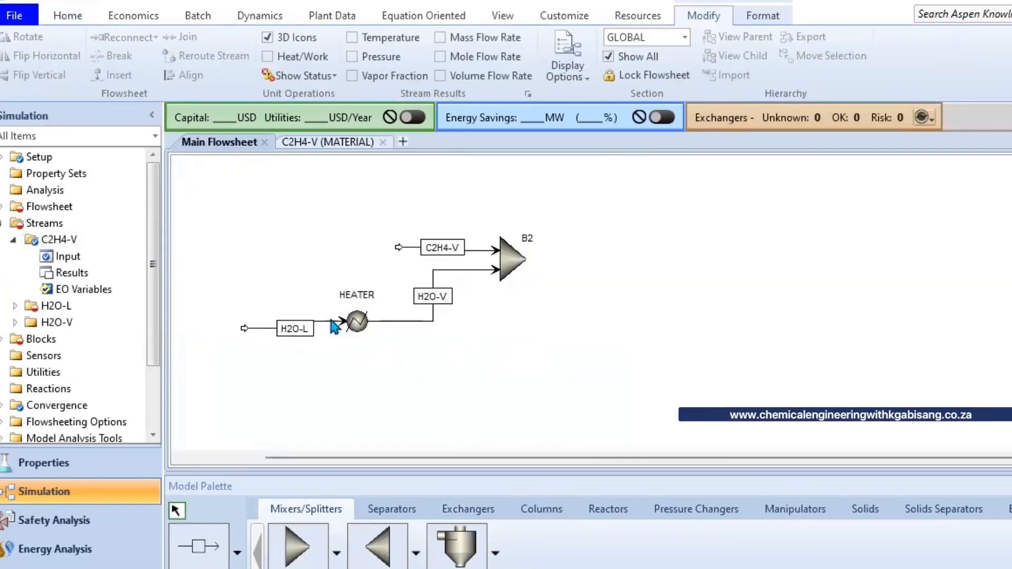
# - Specify the H2O-L stream at 25 C and 1 bar, with a total mass flow of 100 kg/hr and 1 kmol/hr water as composition
pyautogui.click(331, 320)
pyautogui.doubleClick(363, 327)
pyautogui.write('25')
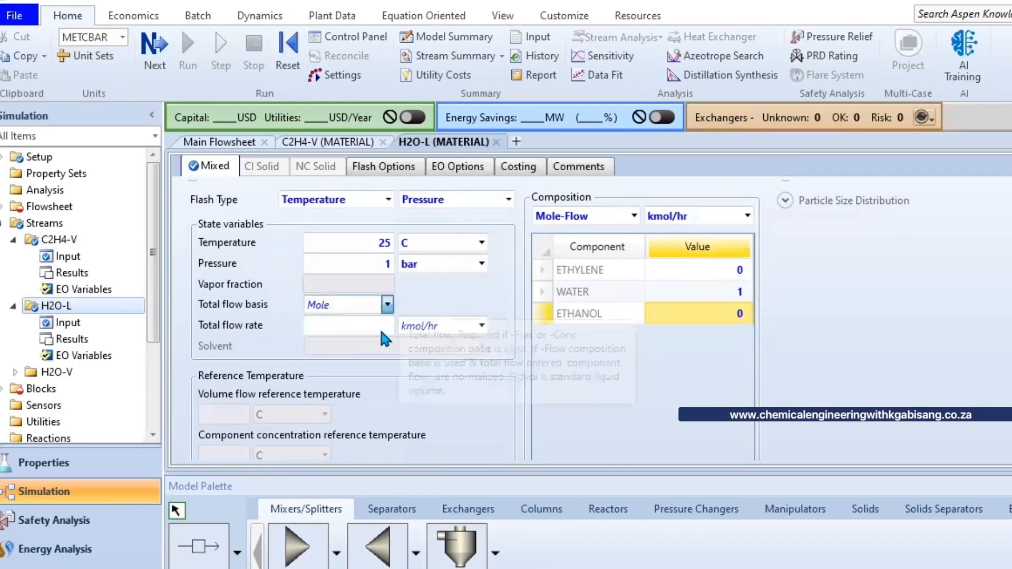
pyautogui.press('Down')
pyautogui.press('Tab')
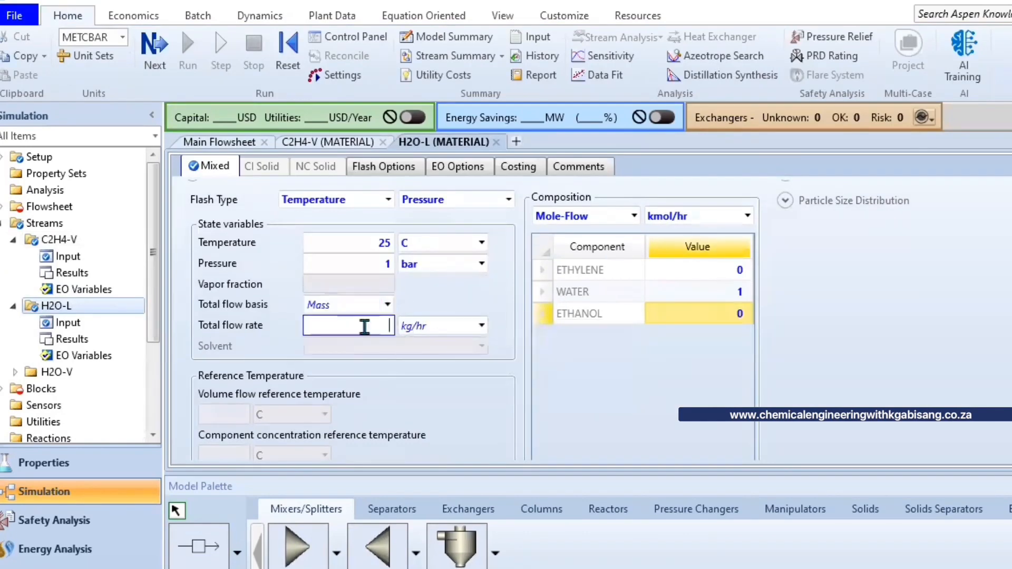
pyautogui.write('100')
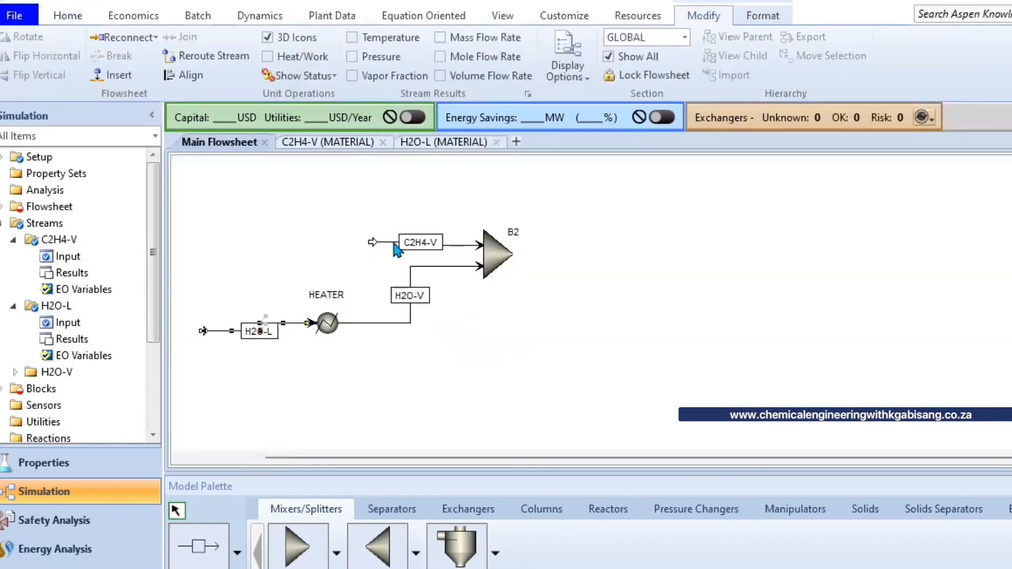
# - Set the pressure of the C2H4-V stream to 1 bar
pyautogui.doubleClick(399, 247)
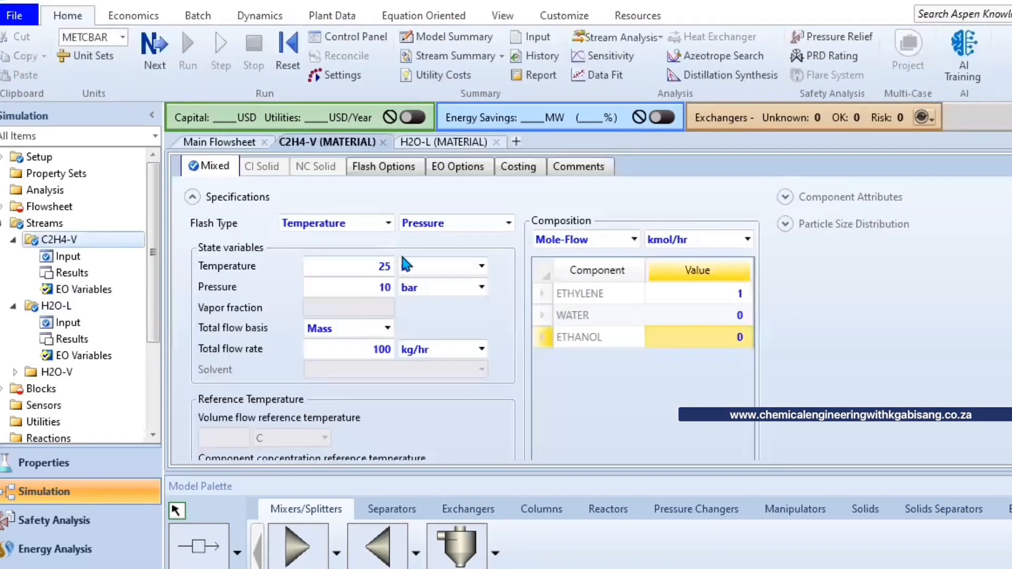
pyautogui.click(387, 289)
pyautogui.press('BackSpace')
pyautogui.scroll(-1, 400, 237)
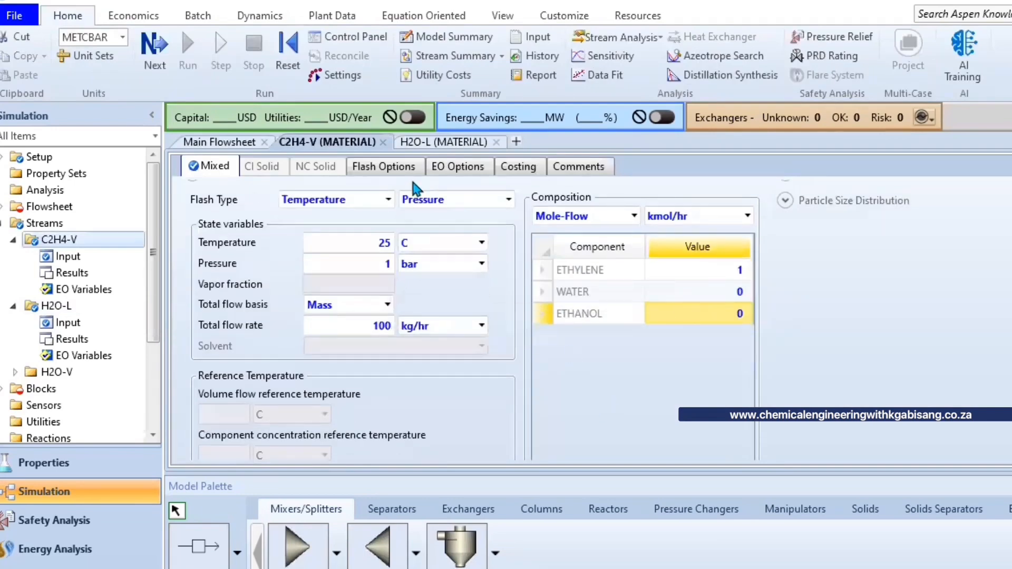
# - Specify the HEATER block with an outlet temperature of 150 C and a pressure of 1 bar
pyautogui.click(243, 143)
pyautogui.doubleClick(328, 327)
pyautogui.click(420, 270)
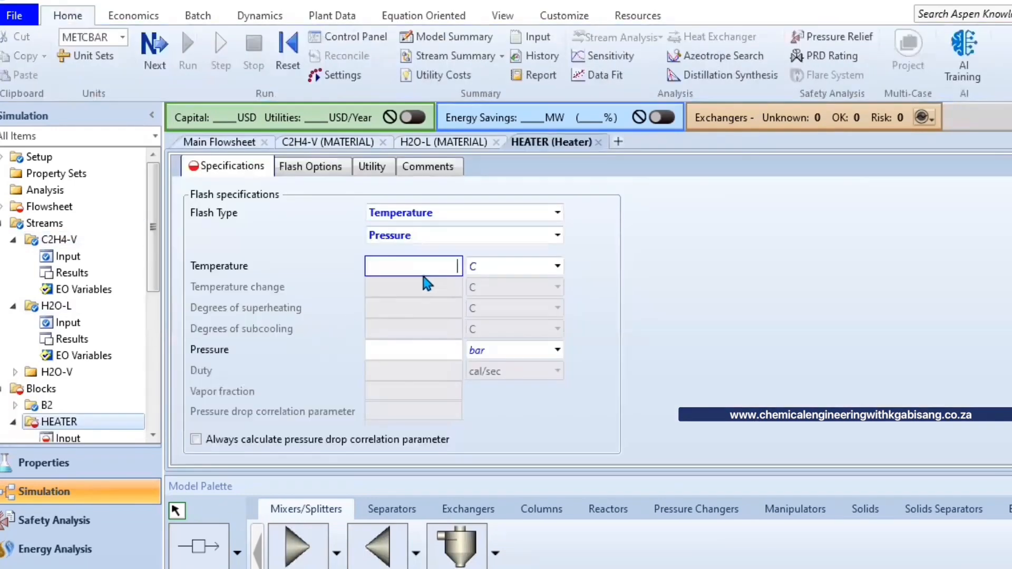
pyautogui.write('150')
pyautogui.click(447, 350)
pyautogui.write('1')
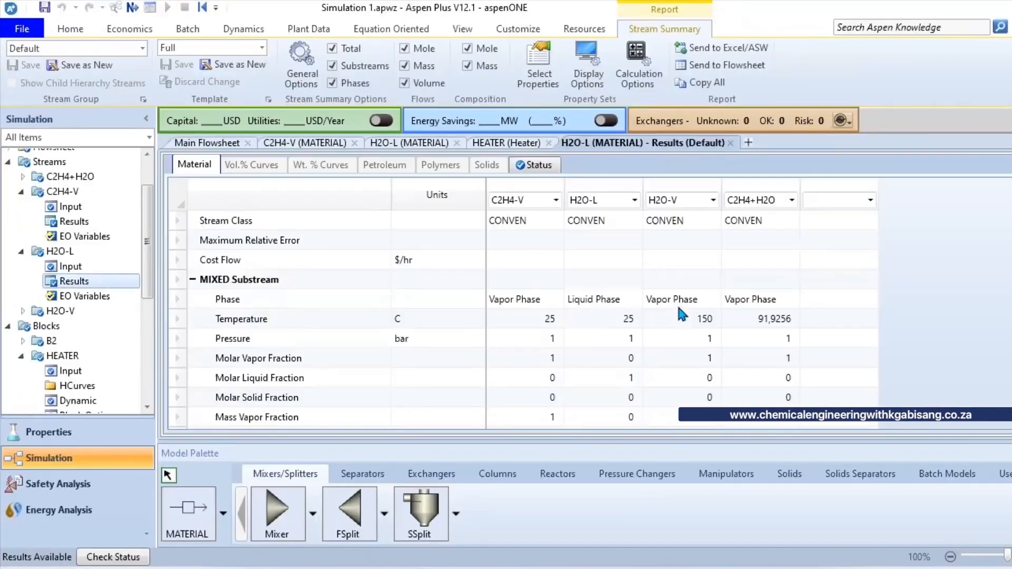
# - Examine the phases and conditions of the feed, heated and mixed streams in the stream results
pyautogui.scroll(-6, 754, 321)
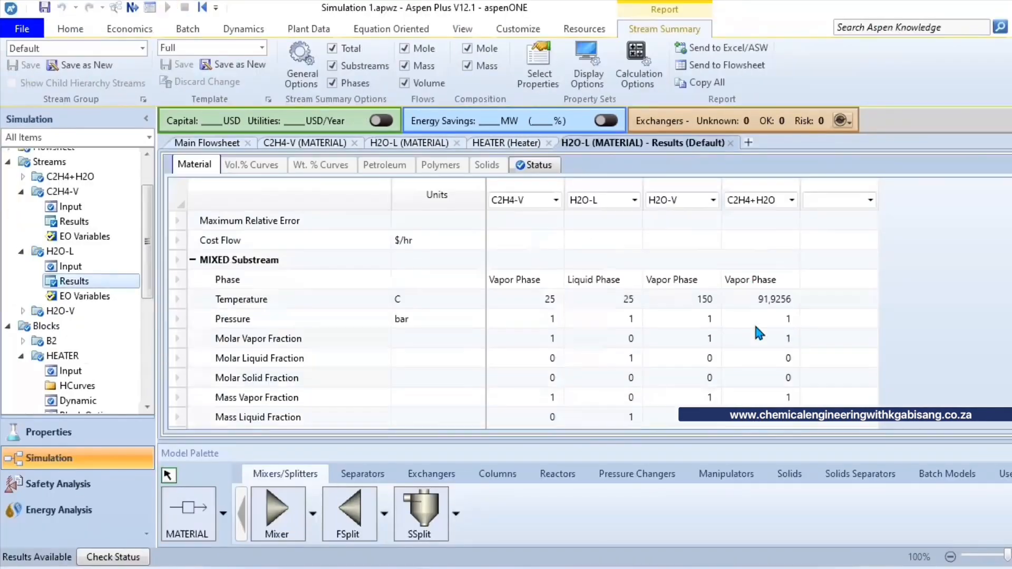
# - Place an RGibbs reactor after the mixer on the flowsheet and name it GREACTOR
pyautogui.scroll(4, 729, 323)
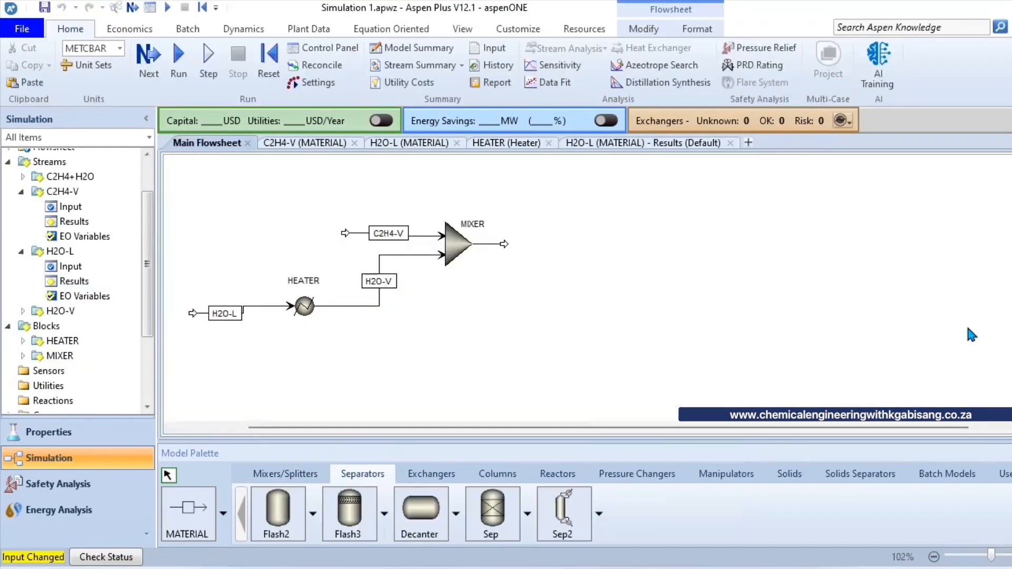
pyautogui.click(557, 473)
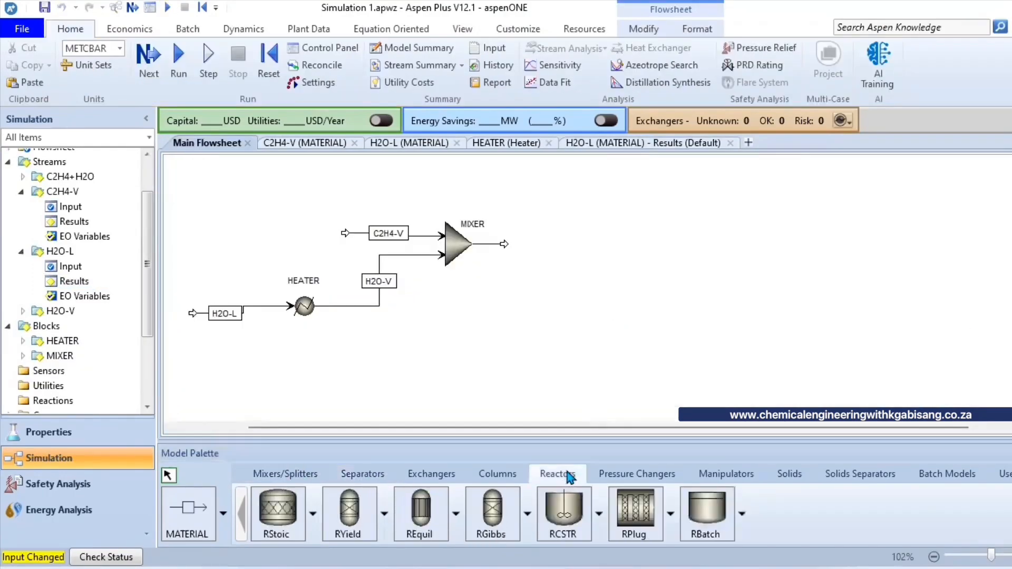
pyautogui.click(489, 527)
pyautogui.click(551, 245)
pyautogui.doubleClick(529, 212)
pyautogui.write('GREACTOR')
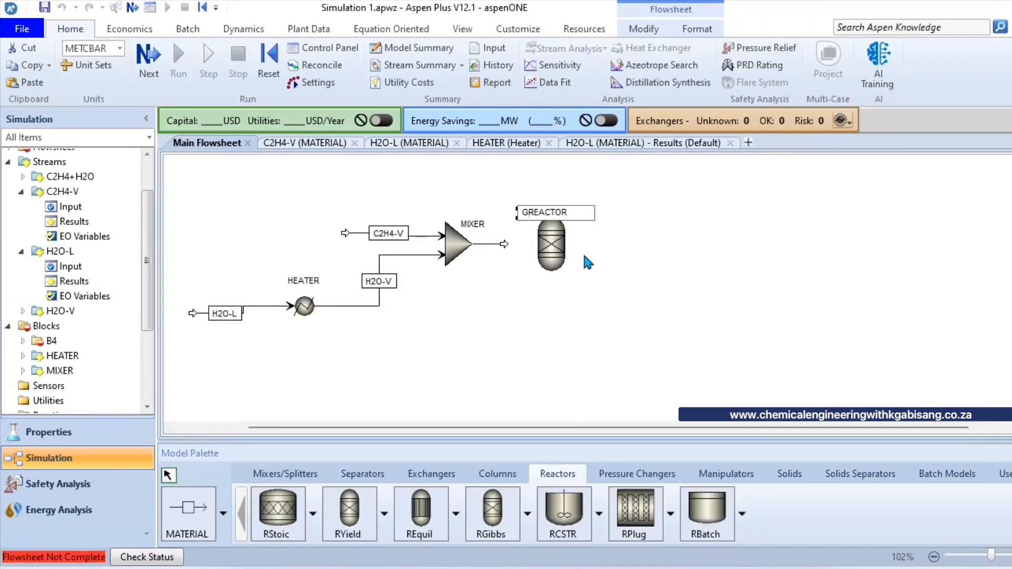
# - Reconnect the destination of the mixer's outlet stream C2H4+H2O to the GREACTOR inlet
pyautogui.rightClick(501, 243)
pyautogui.moveTo(659, 471)
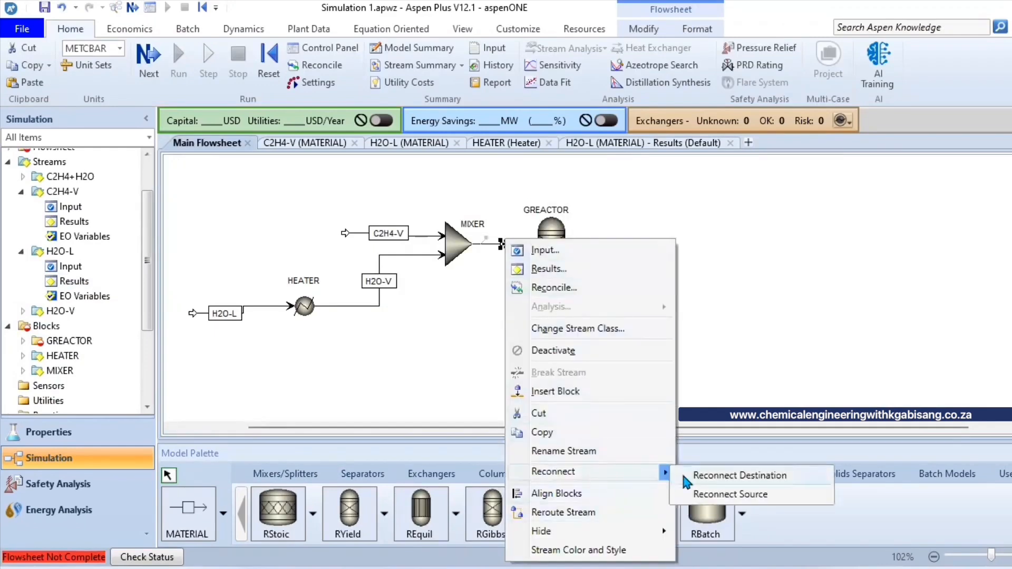
pyautogui.click(738, 475)
pyautogui.click(533, 233)
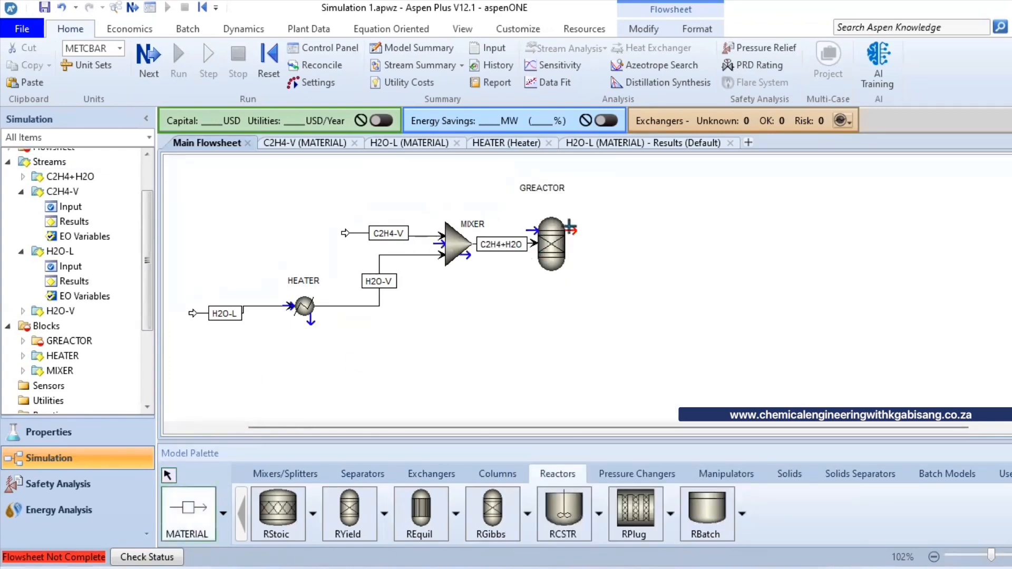
# - Add two outlet material streams to GREACTOR, one leaving the reactor's top and one rerouted to leave its bottom
pyautogui.click(569, 228)
pyautogui.click(644, 204)
pyautogui.click(569, 230)
pyautogui.click(637, 230)
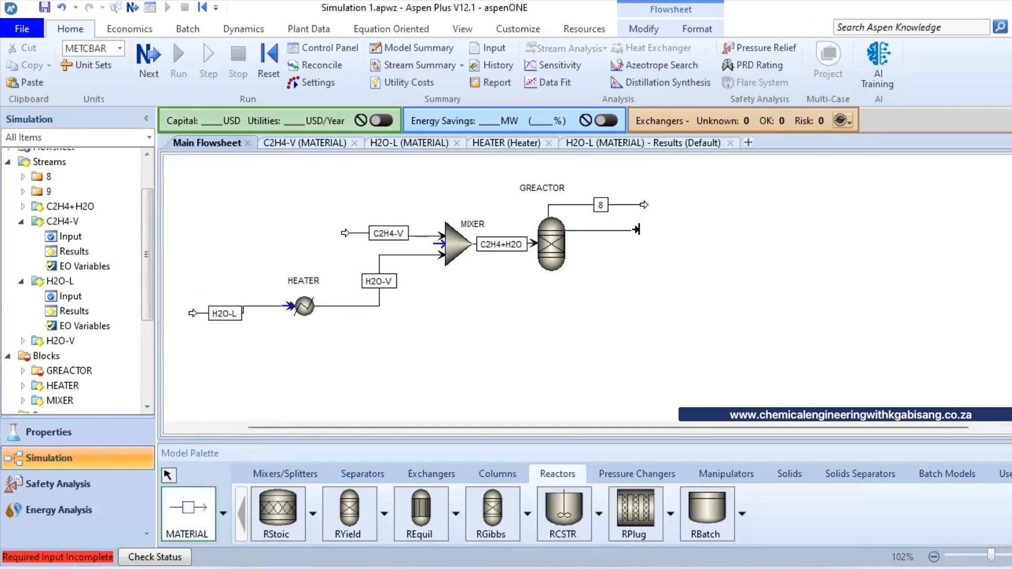
pyautogui.press('Escape')
pyautogui.moveTo(569, 231); pyautogui.dragTo(551, 285)
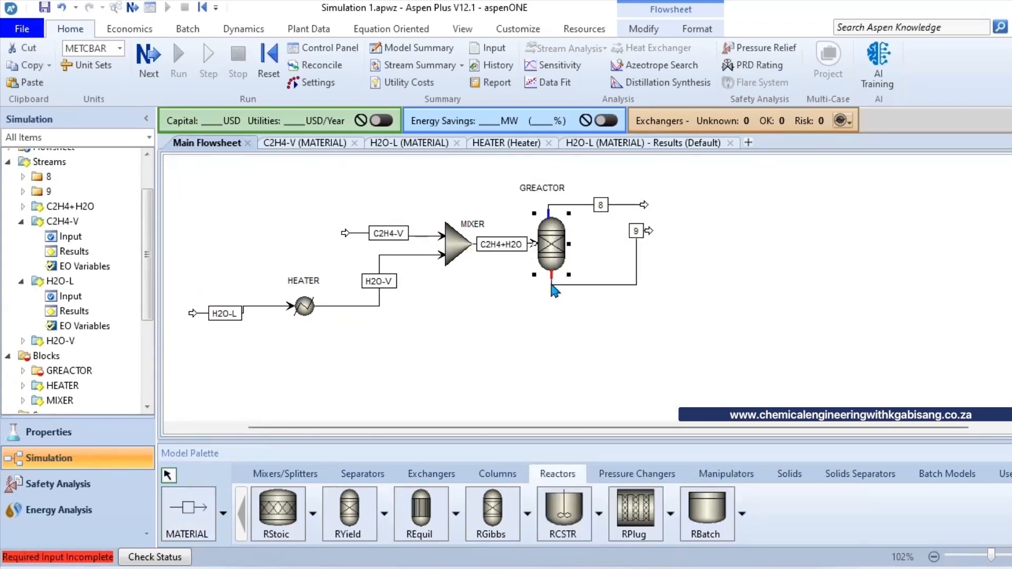
pyautogui.moveTo(649, 231); pyautogui.dragTo(641, 282)
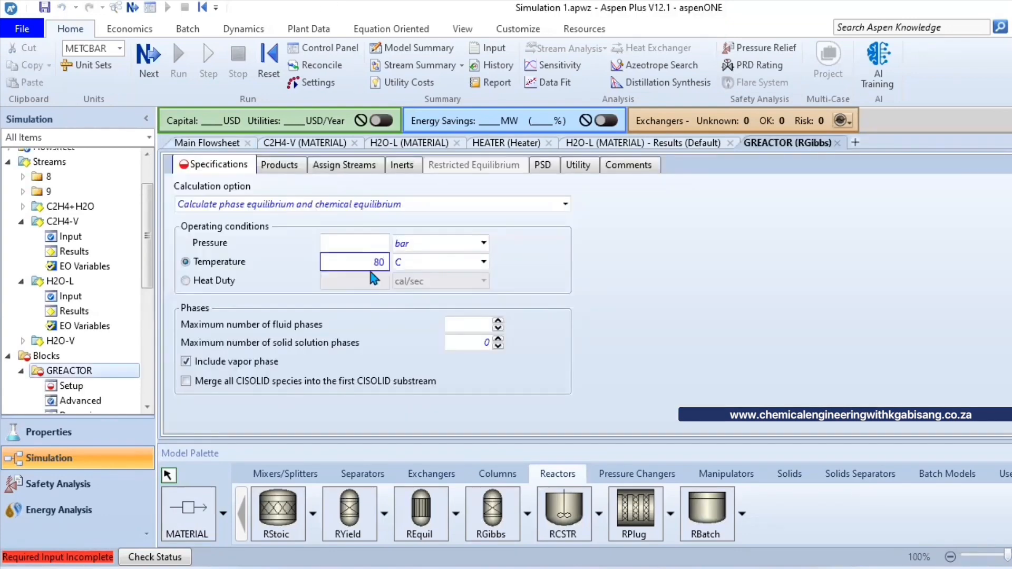
# - Specify GREACTOR with a temperature of 80 C and an operating pressure in bar, and run the simulation
pyautogui.click(354, 243)
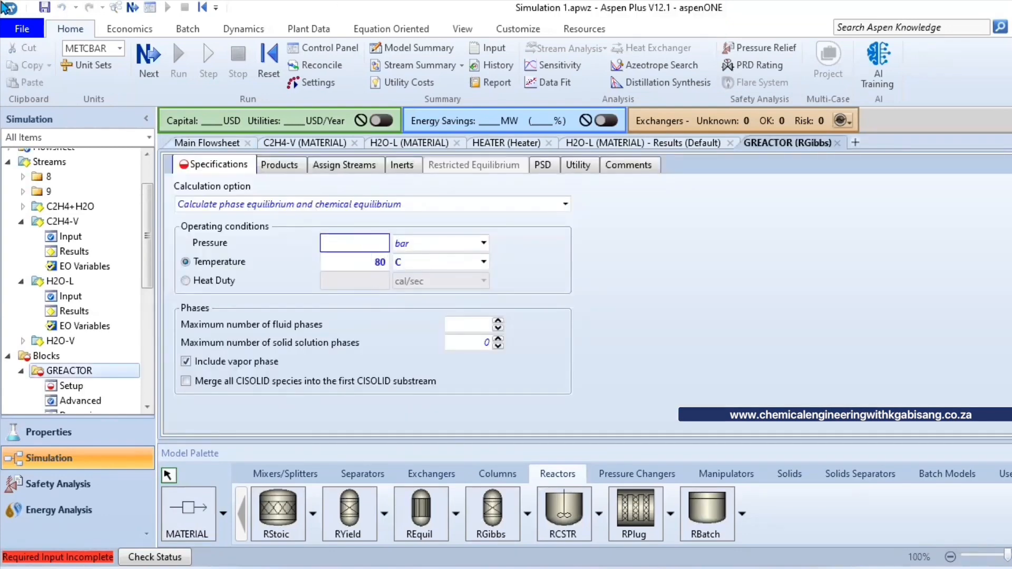
pyautogui.write('0')
pyautogui.click(536, 229)
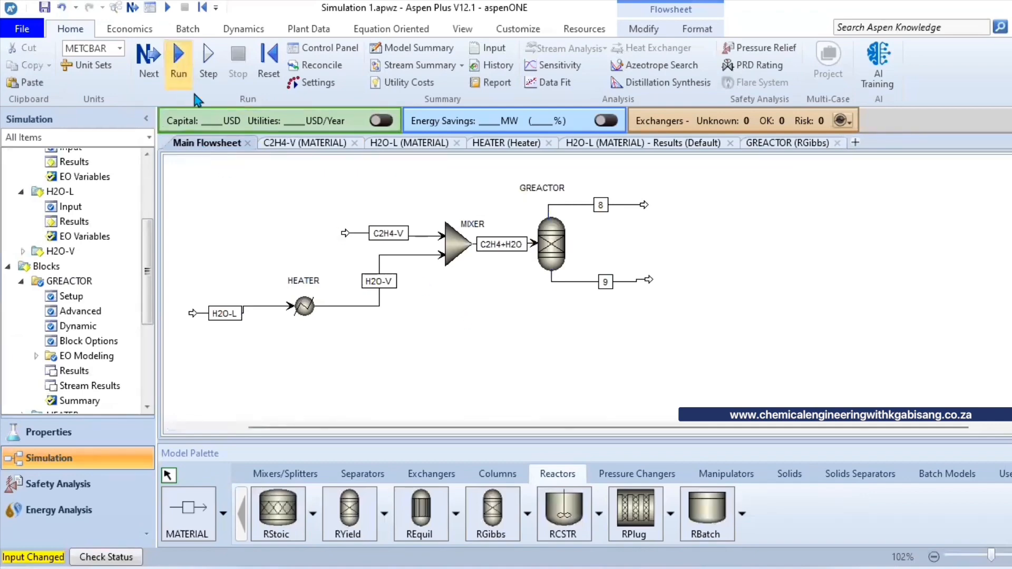
pyautogui.click(193, 92)
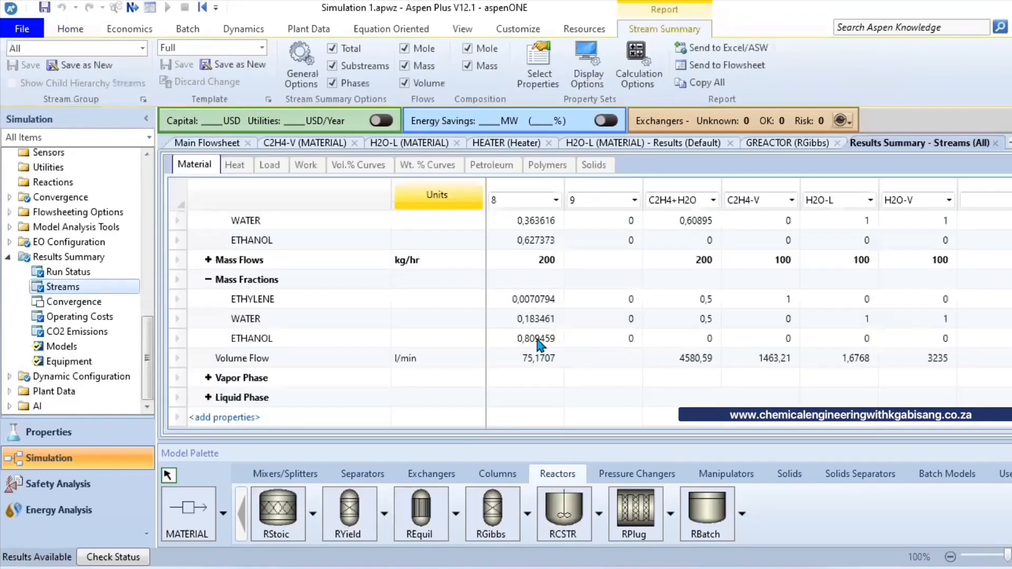
# - Set the GREACTOR pressure to 30,5 bar, rerun the simulation and view the stream results summary
pyautogui.click(229, 143)
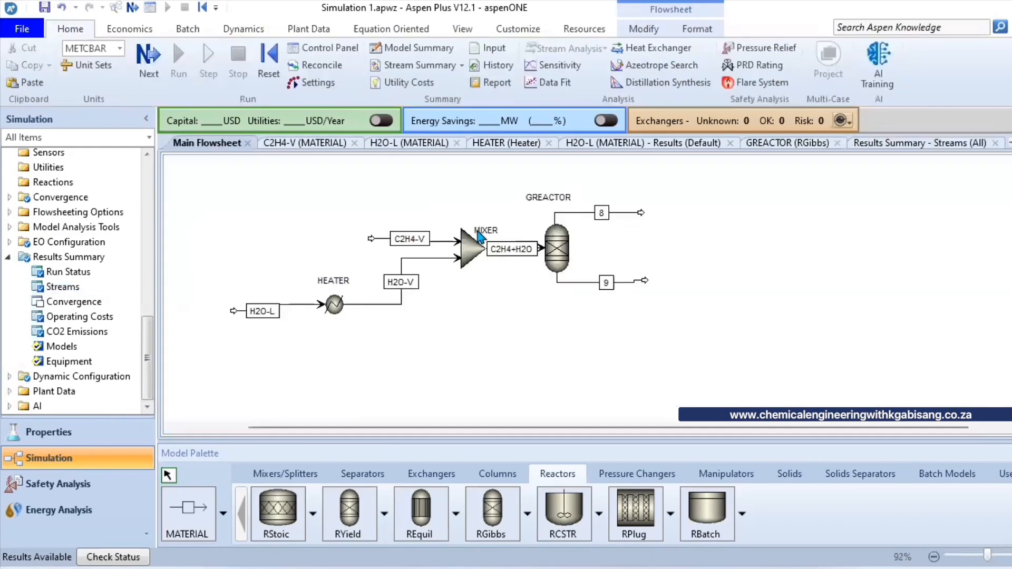
pyautogui.doubleClick(551, 243)
pyautogui.press('BackSpace')
pyautogui.press('BackSpace')
pyautogui.write('30')
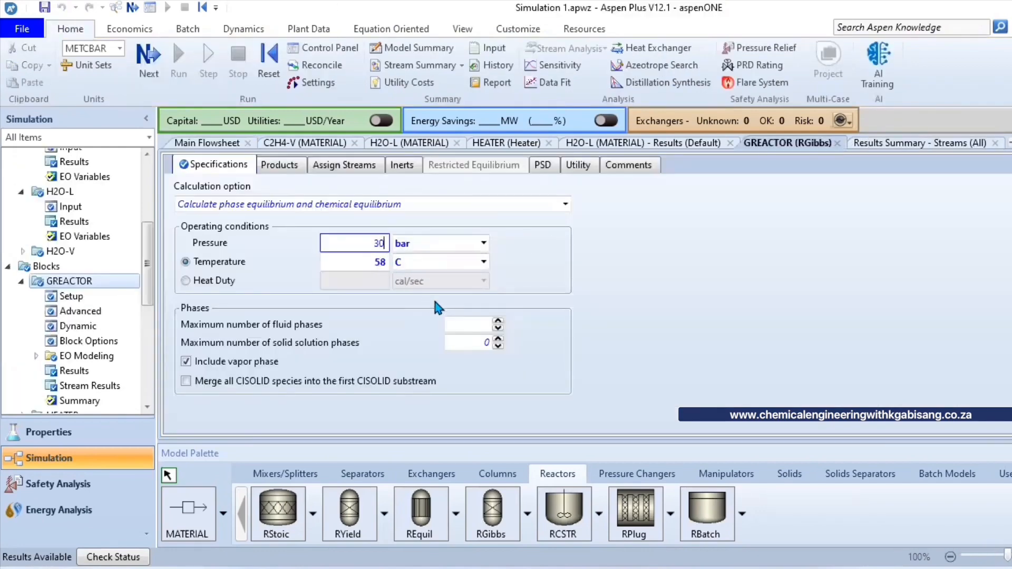
pyautogui.write(',5')
pyautogui.press('F5')
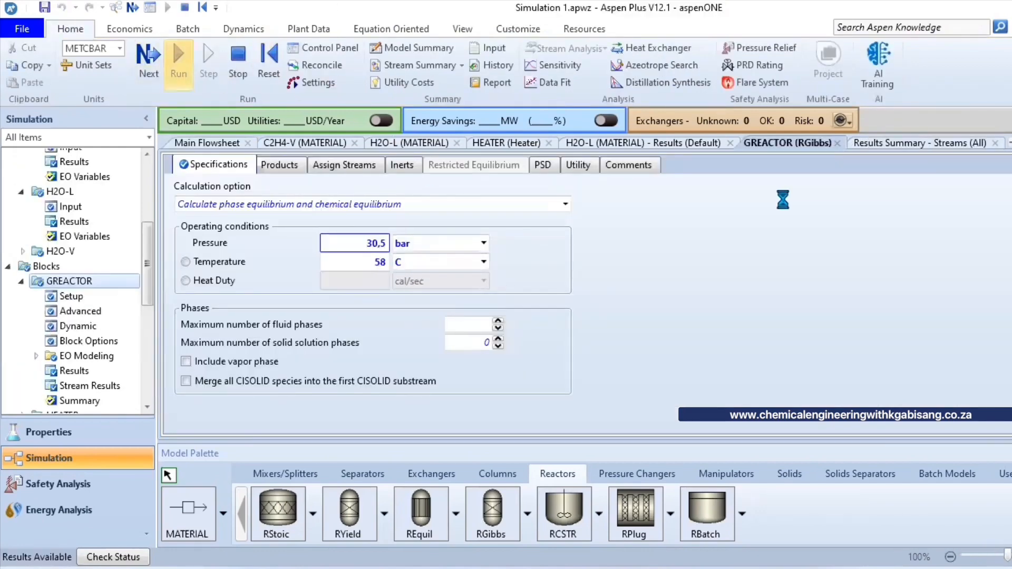
pyautogui.click(952, 146)
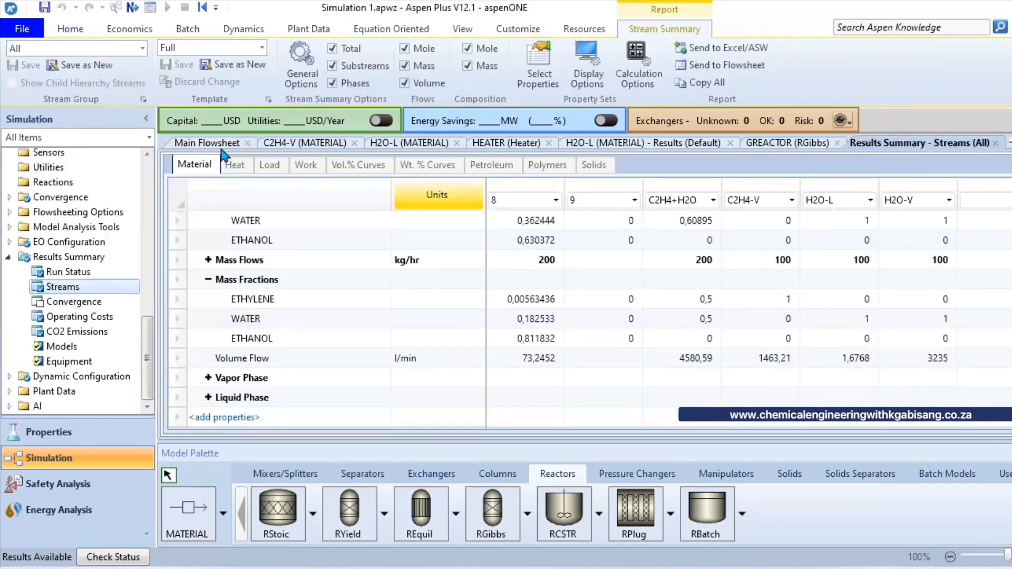
# - Set GREACTOR to a temperature of 56 C and a pressure of 30 bar, rerun the simulation and view the stream results
pyautogui.click(207, 143)
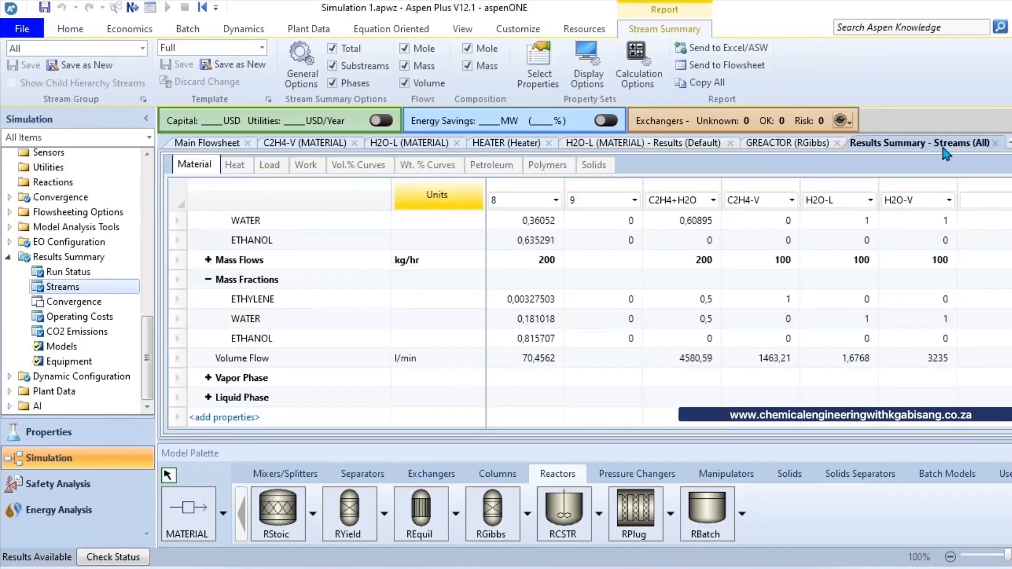
pyautogui.click(234, 147)
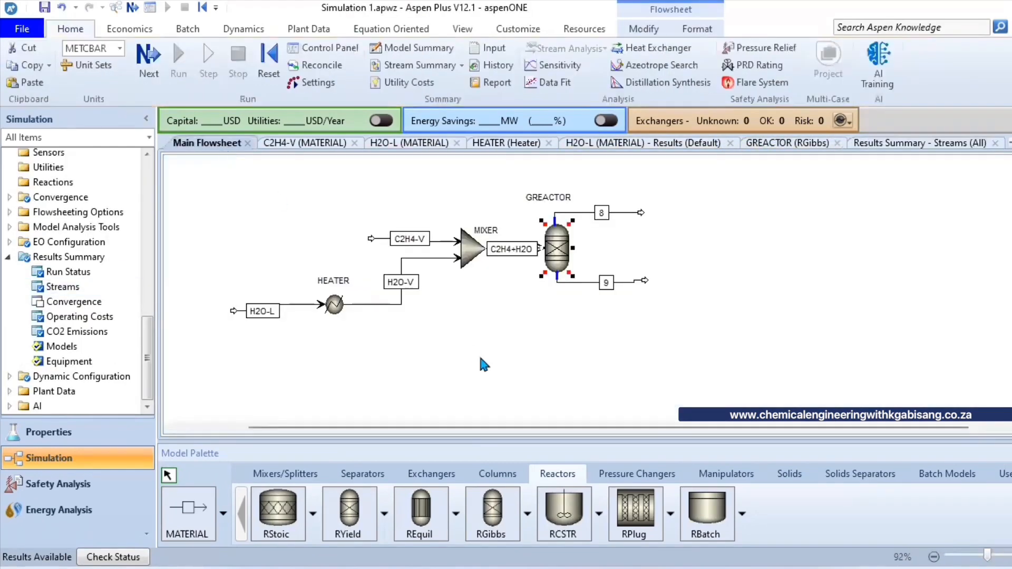
pyautogui.doubleClick(556, 249)
pyautogui.write('57')
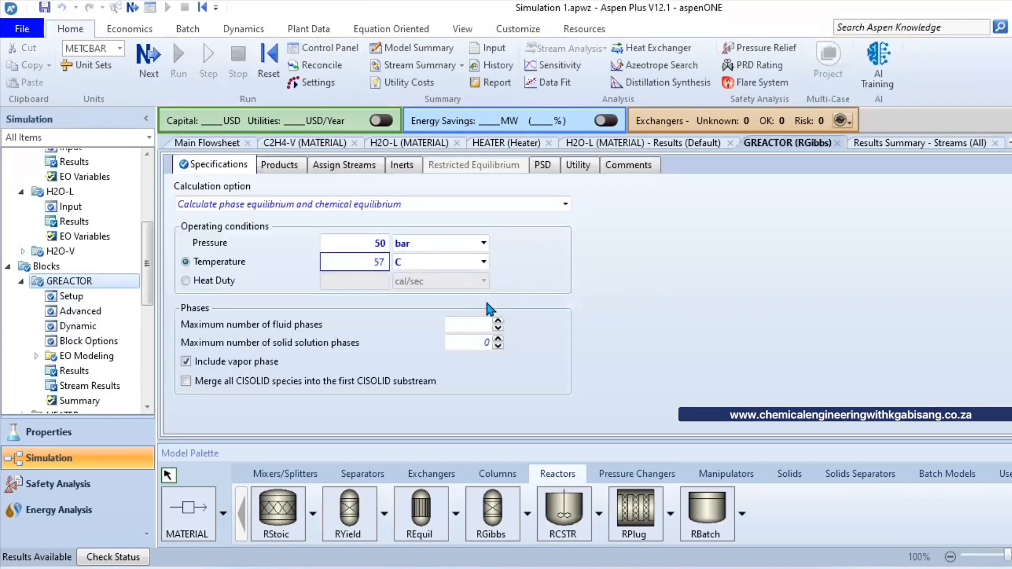
pyautogui.press('BackSpace')
pyautogui.write('6')
pyautogui.press('Return')
pyautogui.click(383, 244)
pyautogui.write('3')
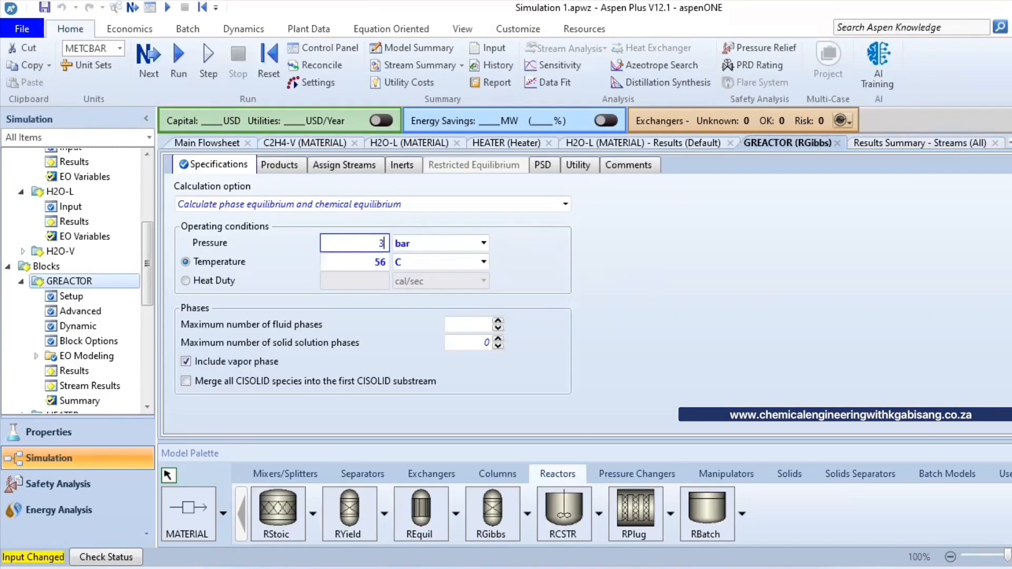
pyautogui.write('0')
pyautogui.press('F5')
pyautogui.click(919, 143)
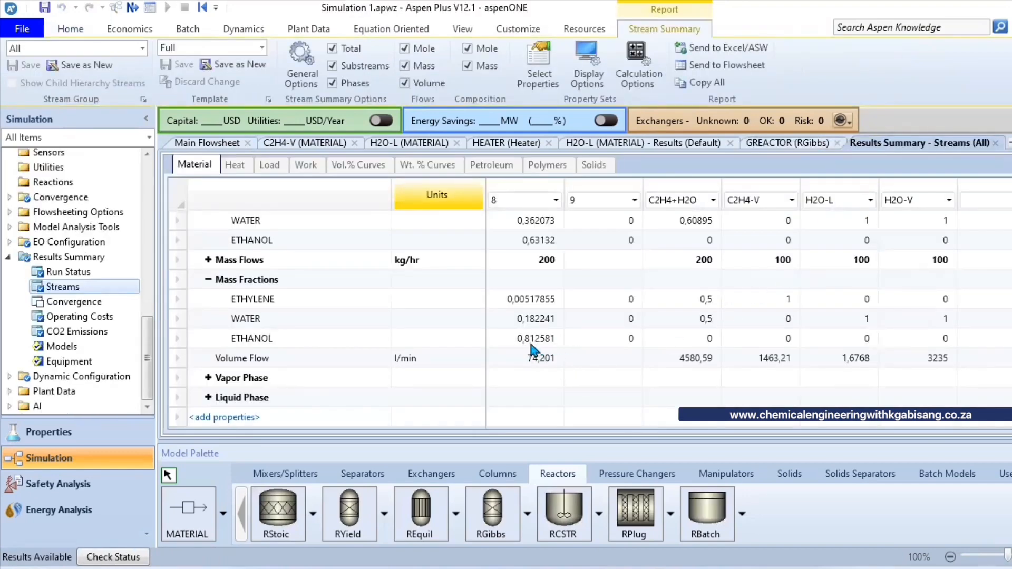
# - Place the stream results summary ahead of the GREACTOR form, review the reactor specifications and return to the flowsheet
pyautogui.moveTo(920, 143); pyautogui.dragTo(817, 146)
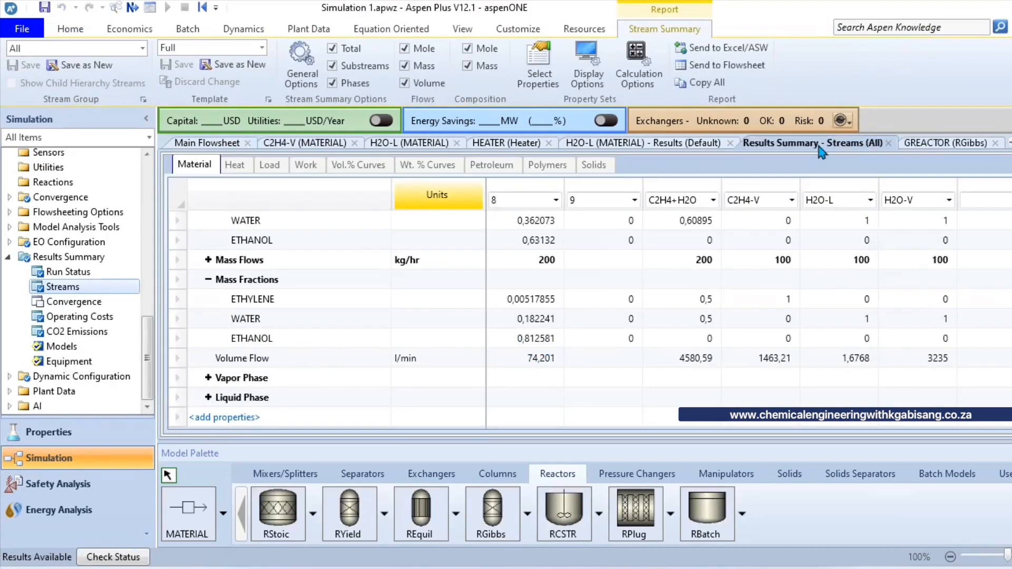
pyautogui.click(931, 142)
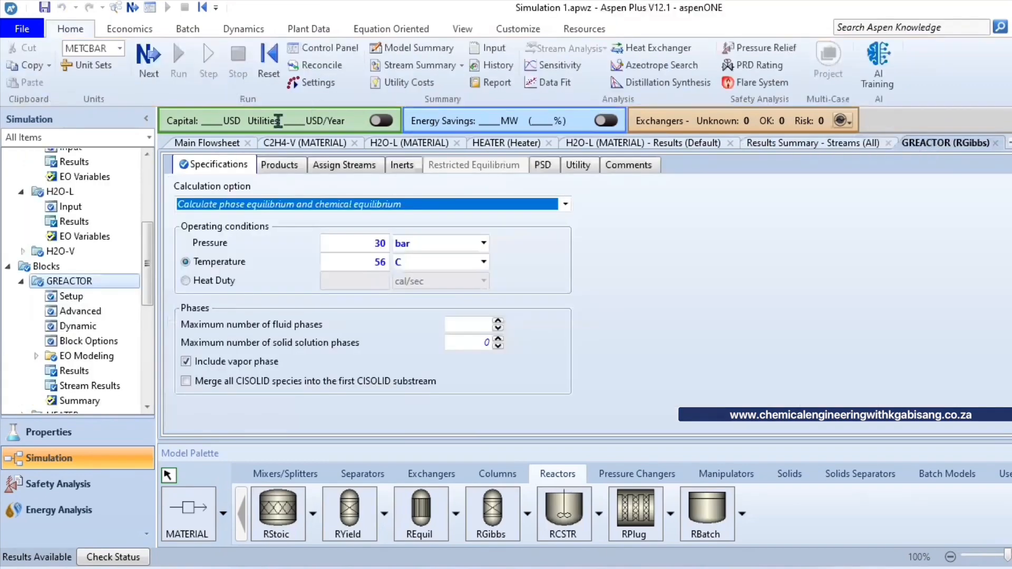
pyautogui.click(206, 142)
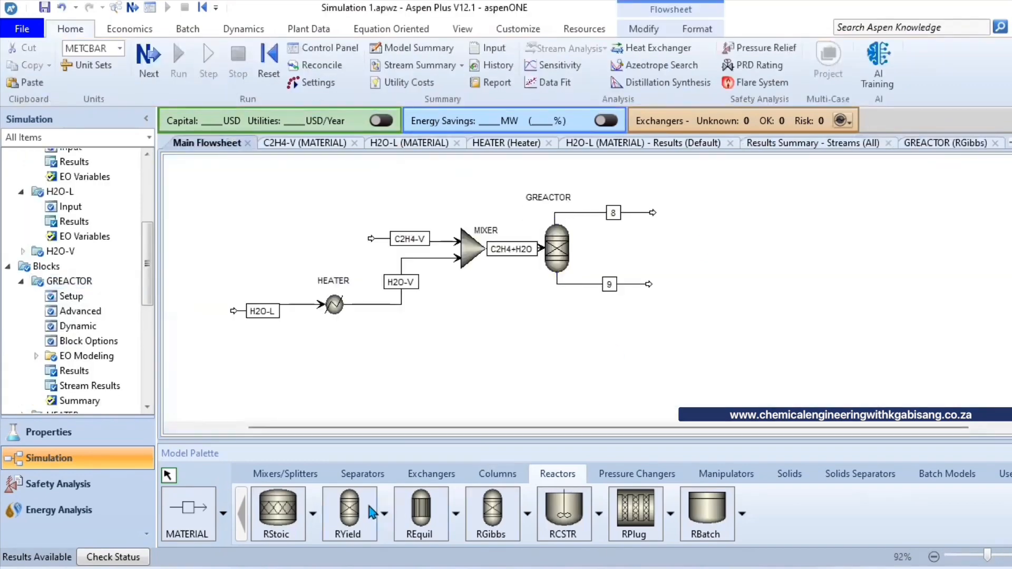
# - Place a Sep separator block beside the reactor's outlet streams on the flowsheet
pyautogui.click(377, 475)
pyautogui.click(491, 511)
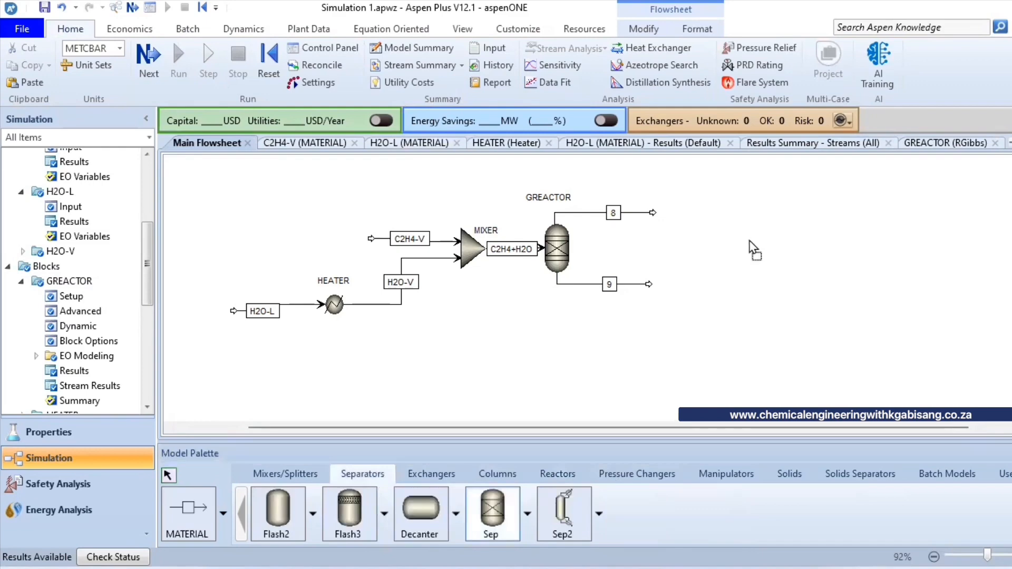
pyautogui.click(721, 244)
pyautogui.moveTo(689, 180); pyautogui.dragTo(679, 216)
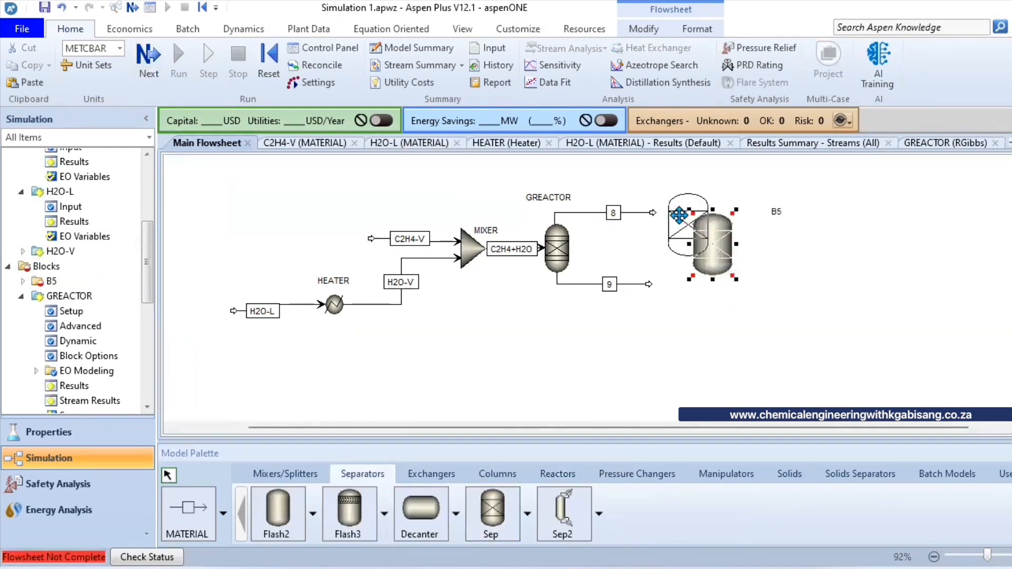
# - Reconnect the destination of stream 8 to the Sep block and rename the block SEPARATO
pyautogui.rightClick(651, 213)
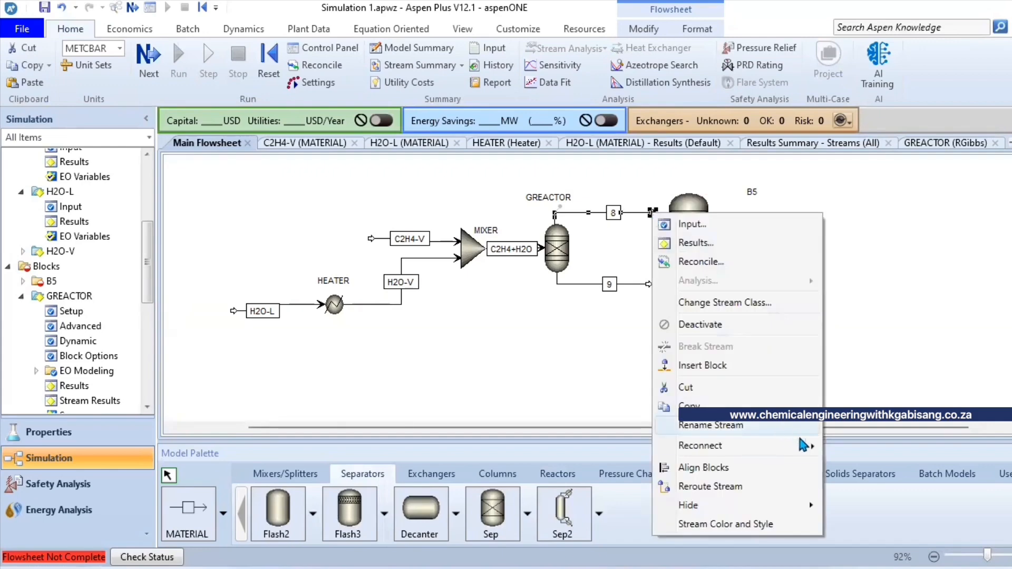
pyautogui.click(845, 447)
pyautogui.click(666, 225)
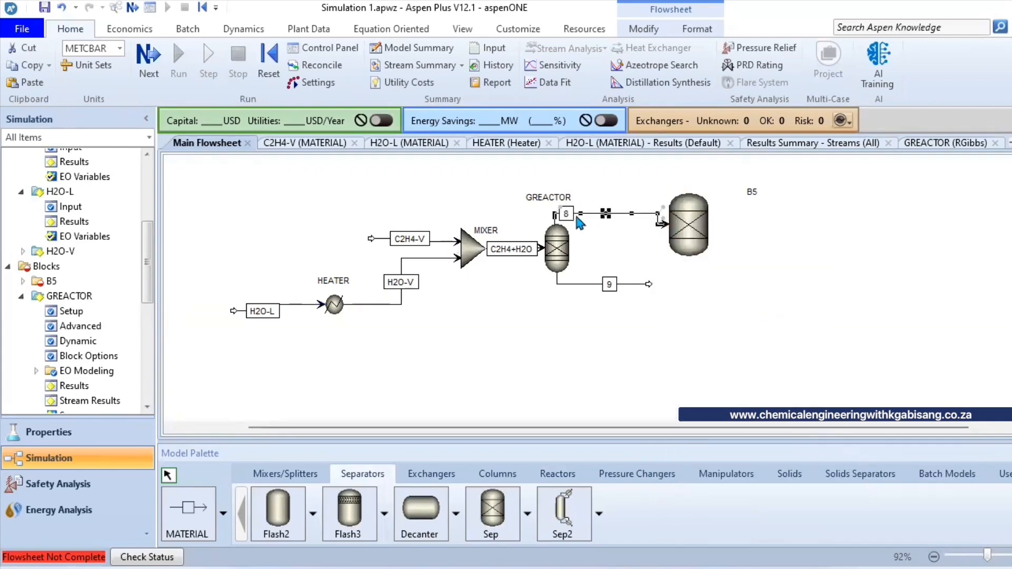
pyautogui.hotkey('ctrl', 'm')
pyautogui.write('S')
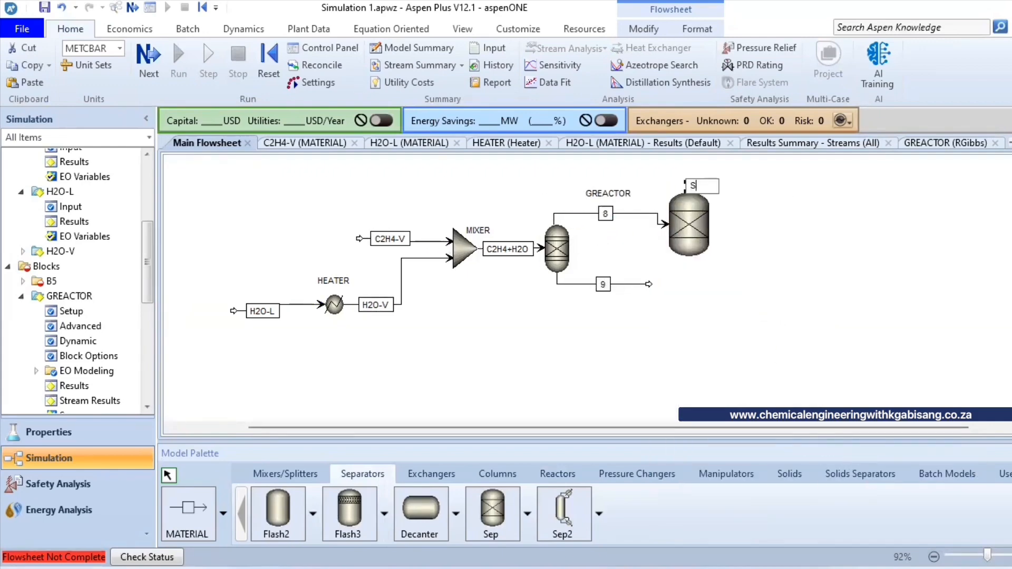
pyautogui.write('EPARATO')
pyautogui.press('Return')
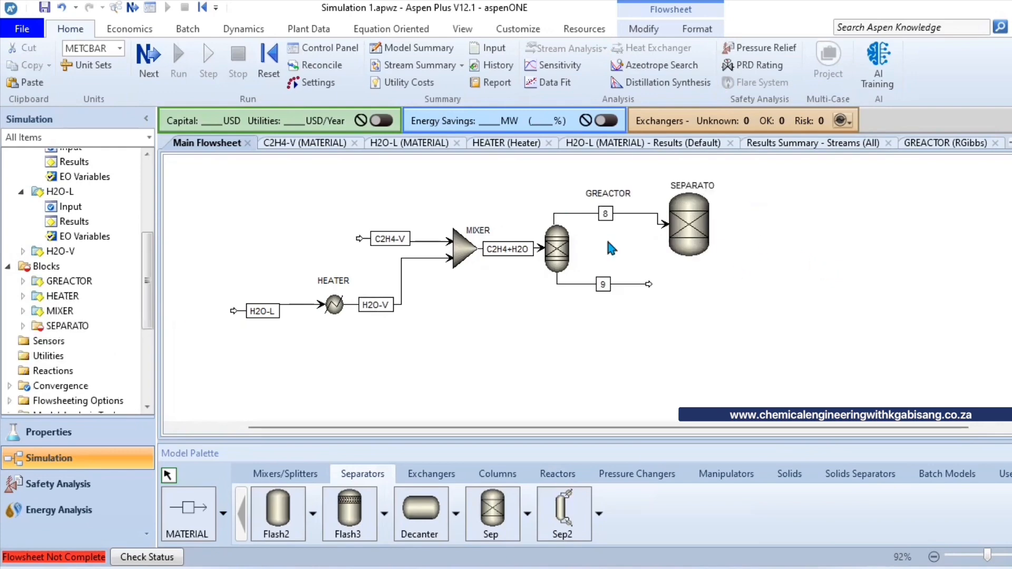
# - Give SEPARATO two outlet streams and specify its split so that all ethanol goes to stream 11
pyautogui.click(693, 237)
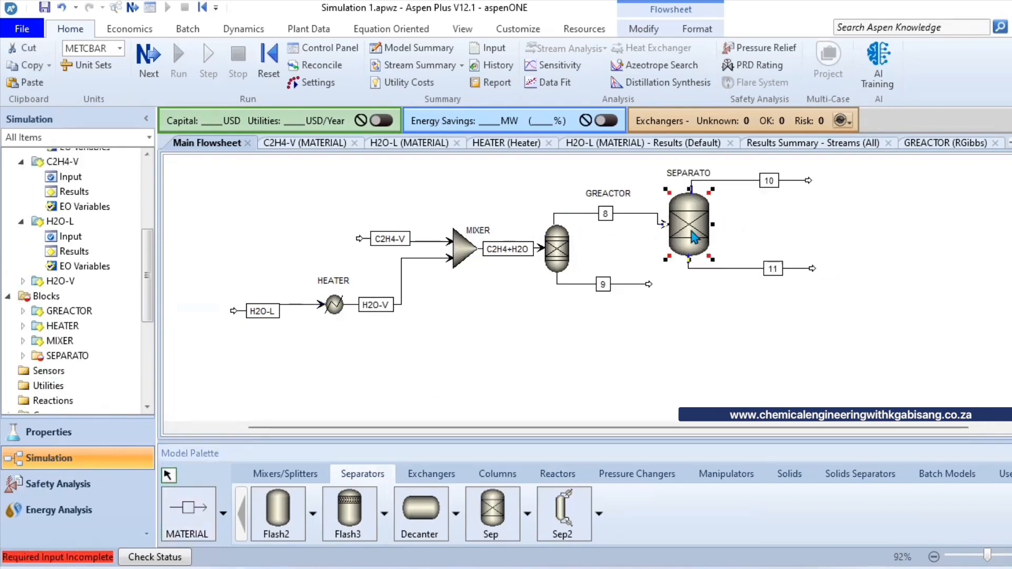
pyautogui.doubleClick(693, 237)
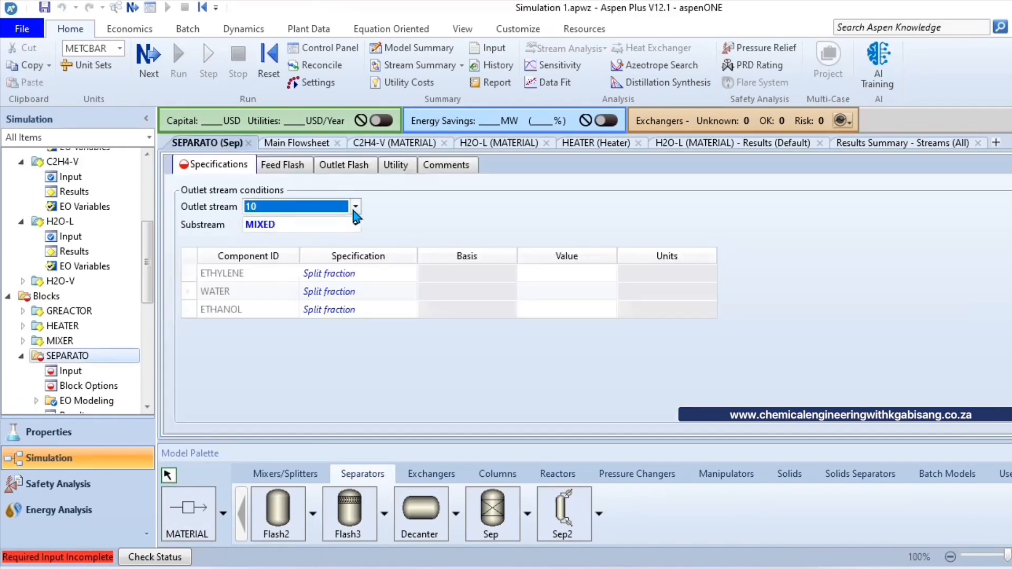
pyautogui.click(355, 206)
pyautogui.click(337, 235)
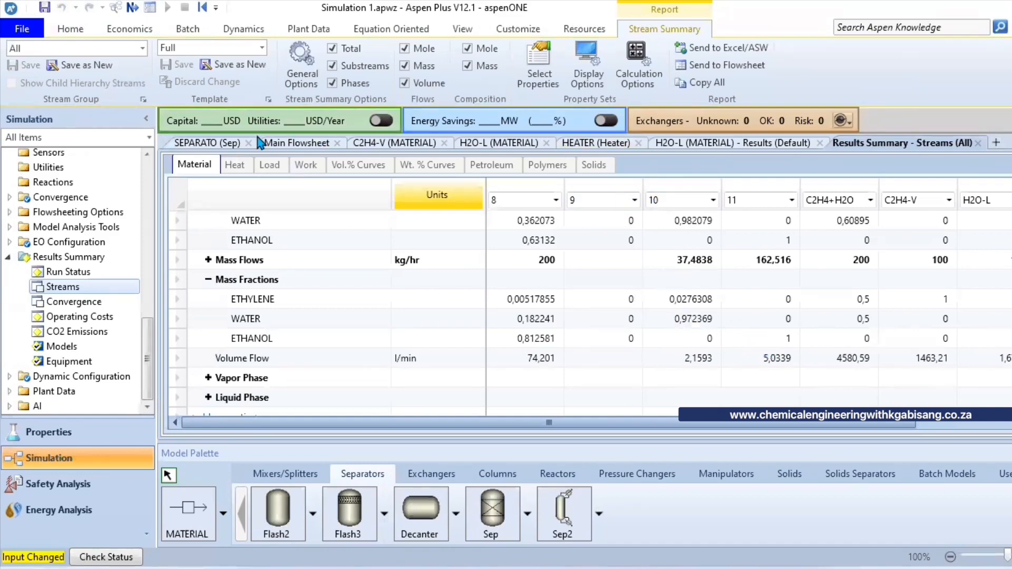
# - Examine the properties and mole flows of the separator's outlet streams 10 and 11 in the stream results
pyautogui.scroll(1, 741, 345)
pyautogui.scroll(5, 590, 316)
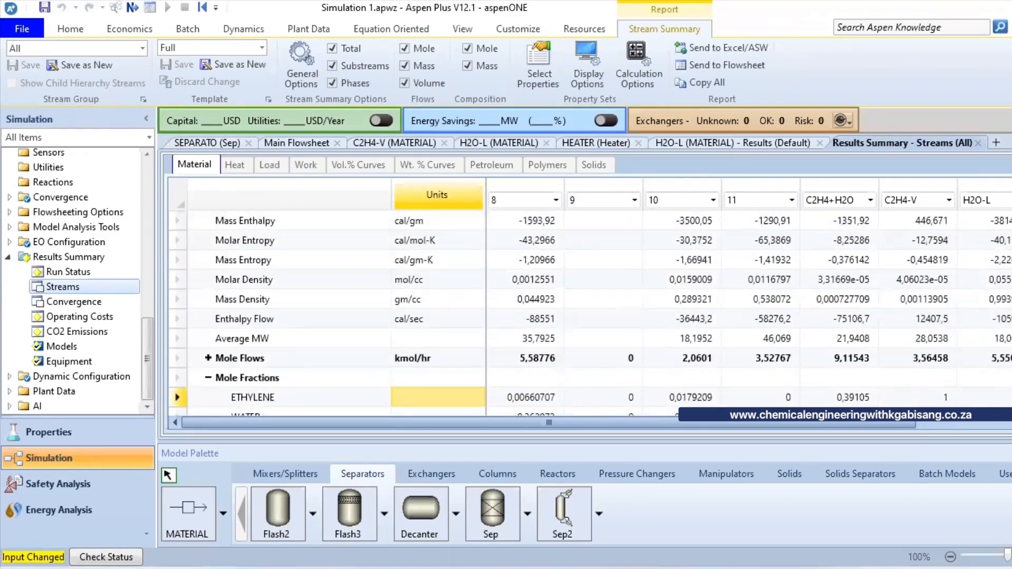
pyautogui.scroll(-1, 590, 316)
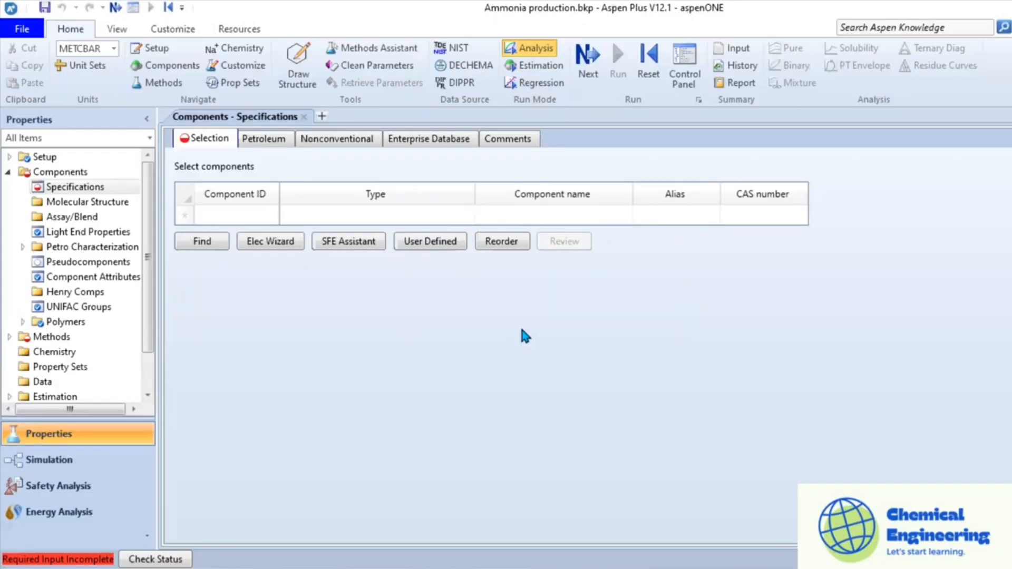
# - Add NITROGEN, HYDROGEN, AMMONIA, METHANE, ARGON and CO as the simulation's components
pyautogui.click(248, 211)
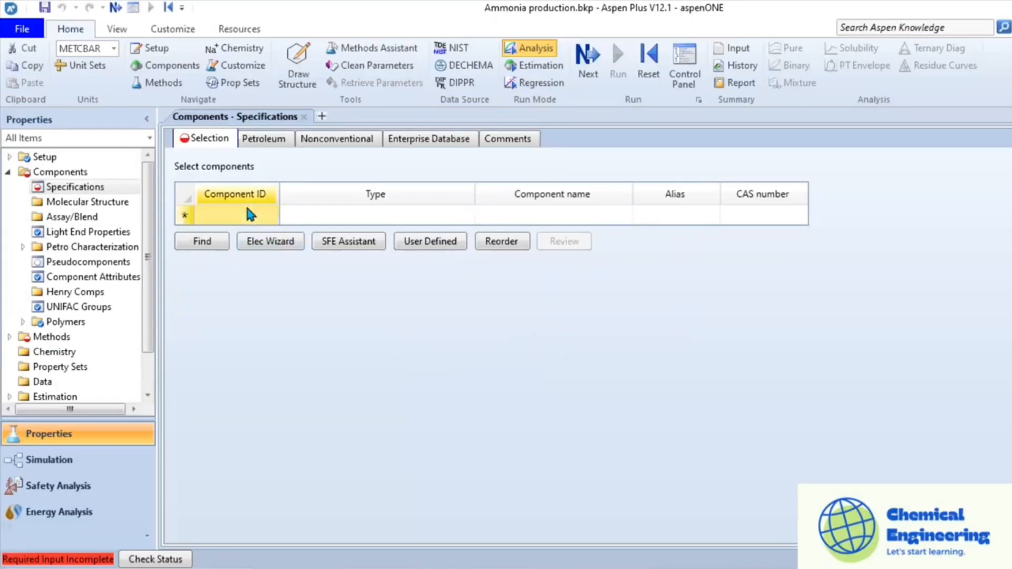
pyautogui.write('NITROGEN')
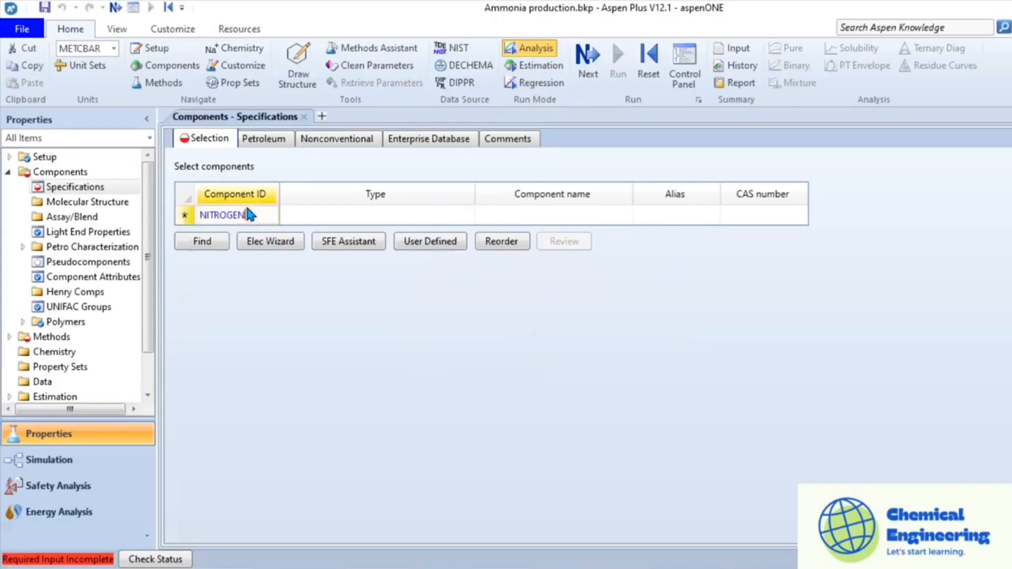
pyautogui.press('Return')
pyautogui.write('HYDROGEN')
pyautogui.press('Return')
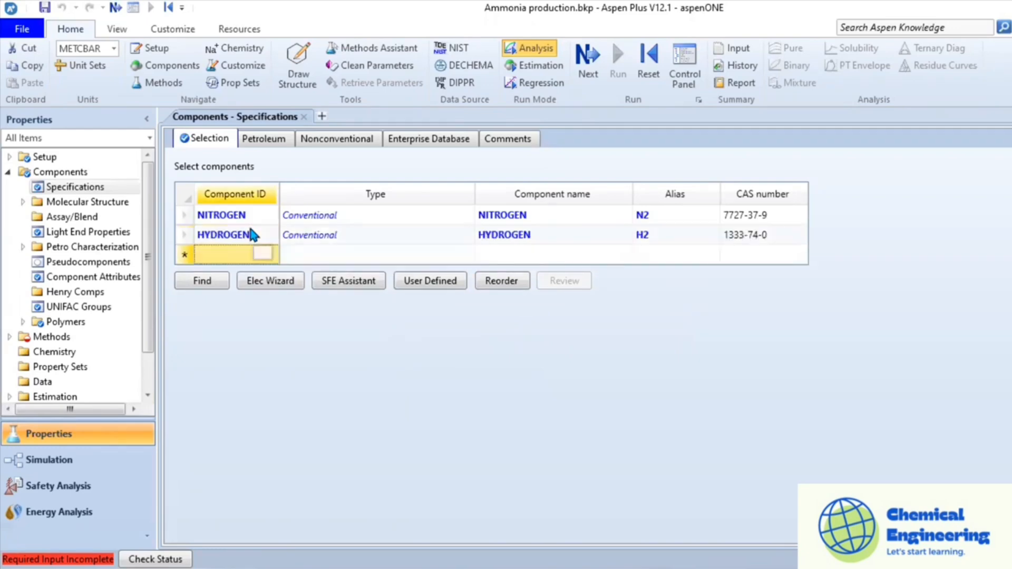
pyautogui.write('AMMONIA')
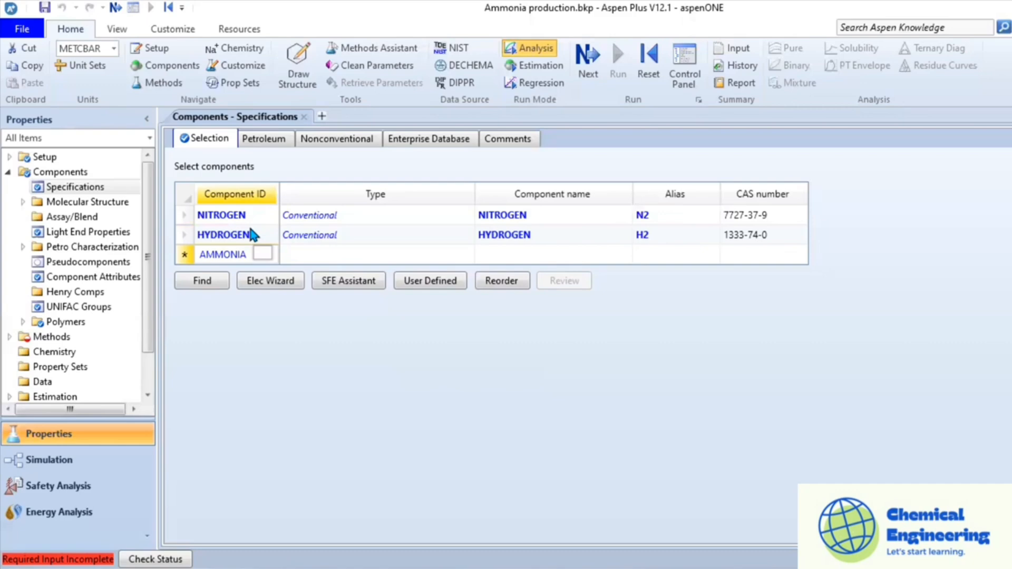
pyautogui.press('Return')
pyautogui.write('METHANE')
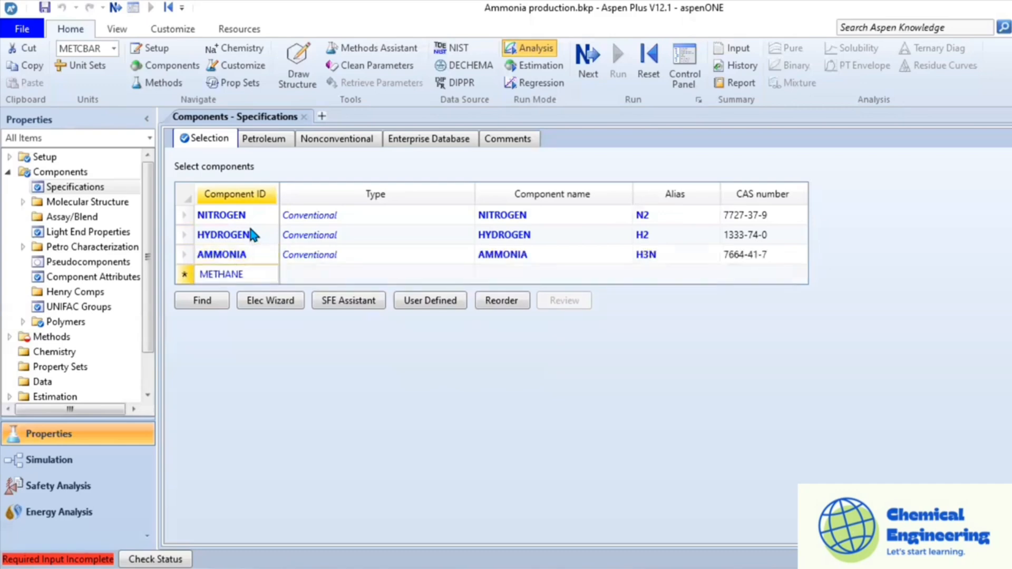
pyautogui.press('Return')
pyautogui.write('A')
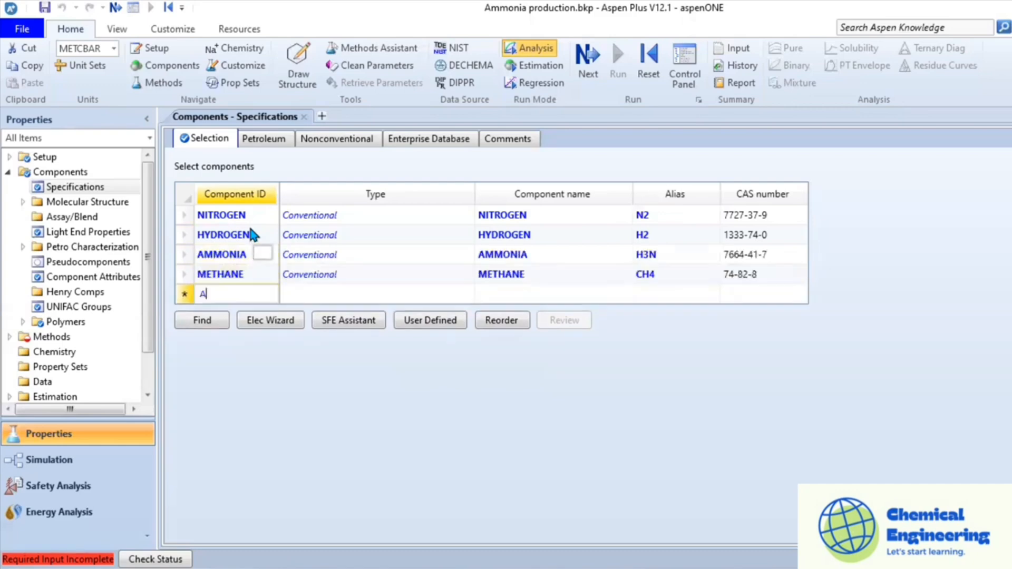
pyautogui.write('RGON')
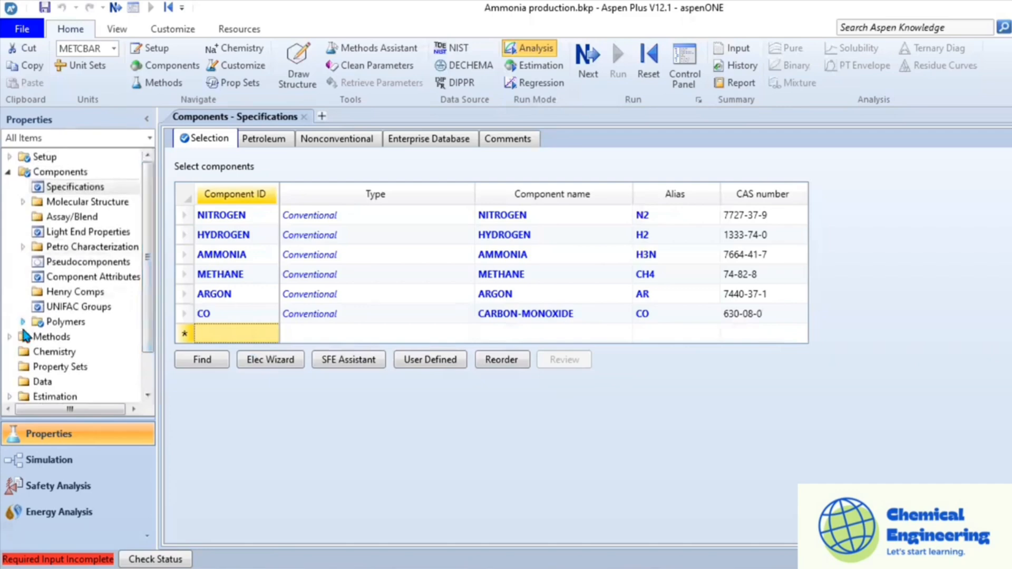
# - Set the global property method to RKS-BM in the Methods specifications
pyautogui.click(9, 336)
pyautogui.scroll(-3, 142, 310)
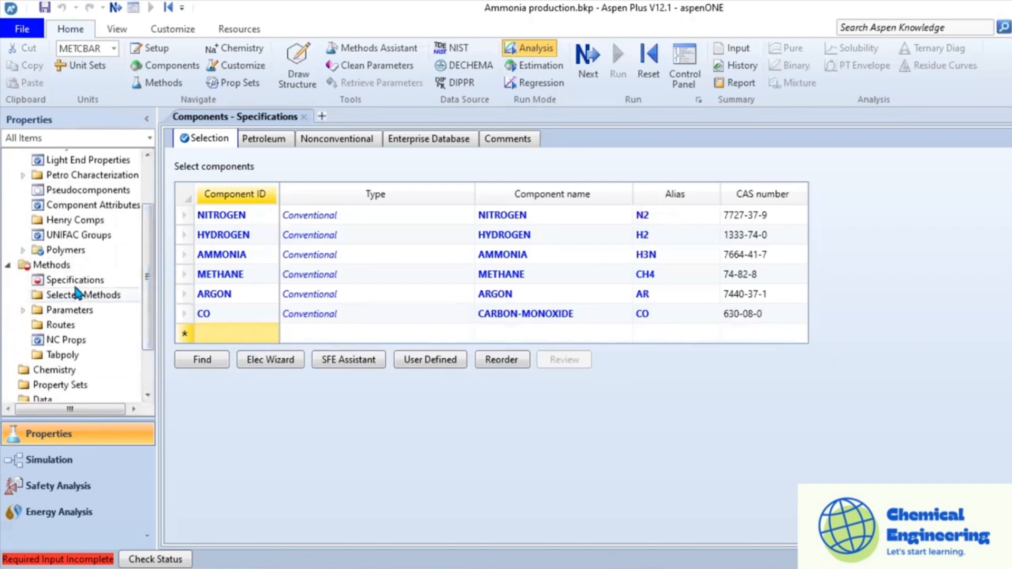
pyautogui.click(52, 264)
pyautogui.click(373, 199)
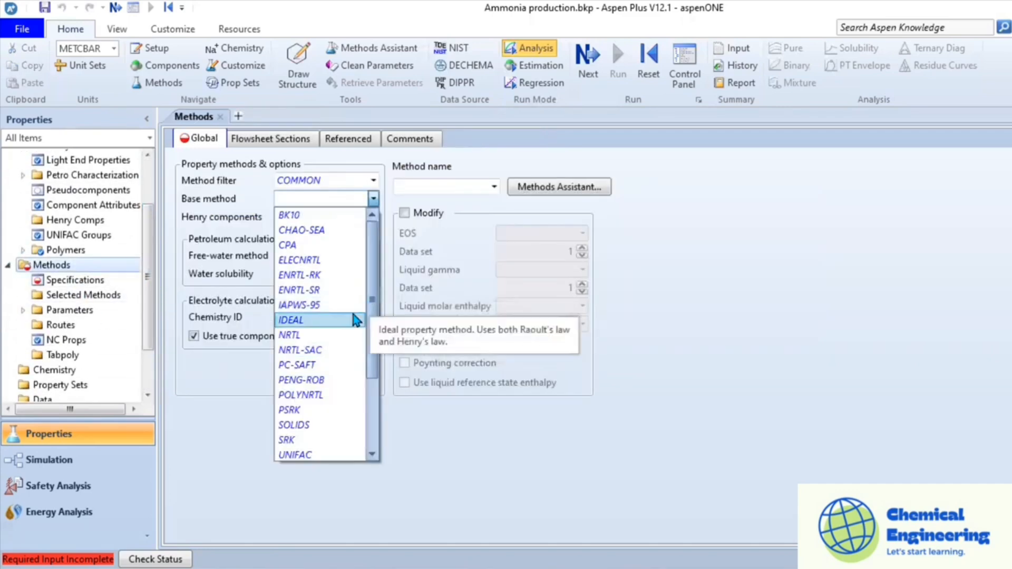
pyautogui.click(662, 337)
pyautogui.click(494, 185)
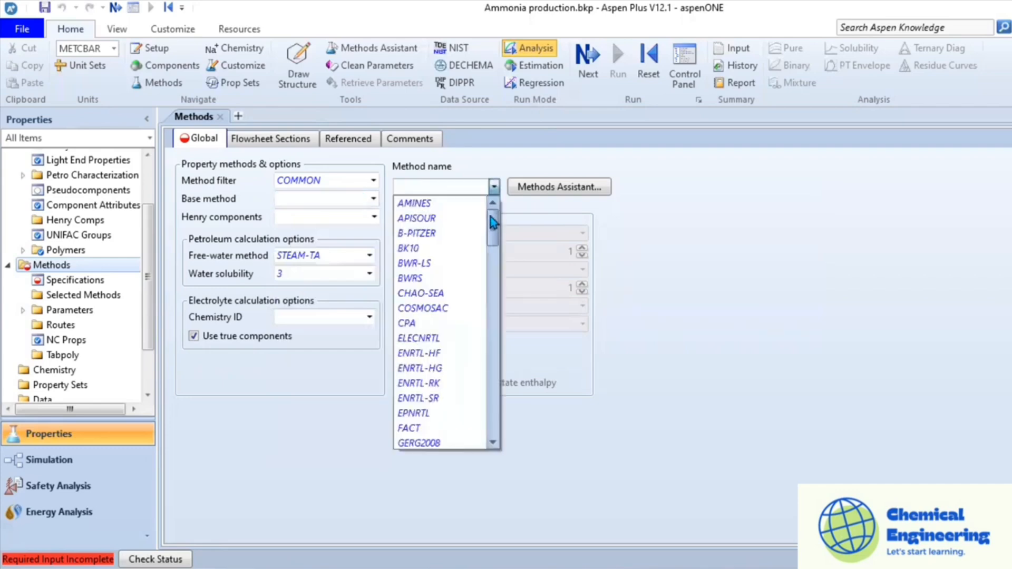
pyautogui.moveTo(491, 217); pyautogui.dragTo(492, 343)
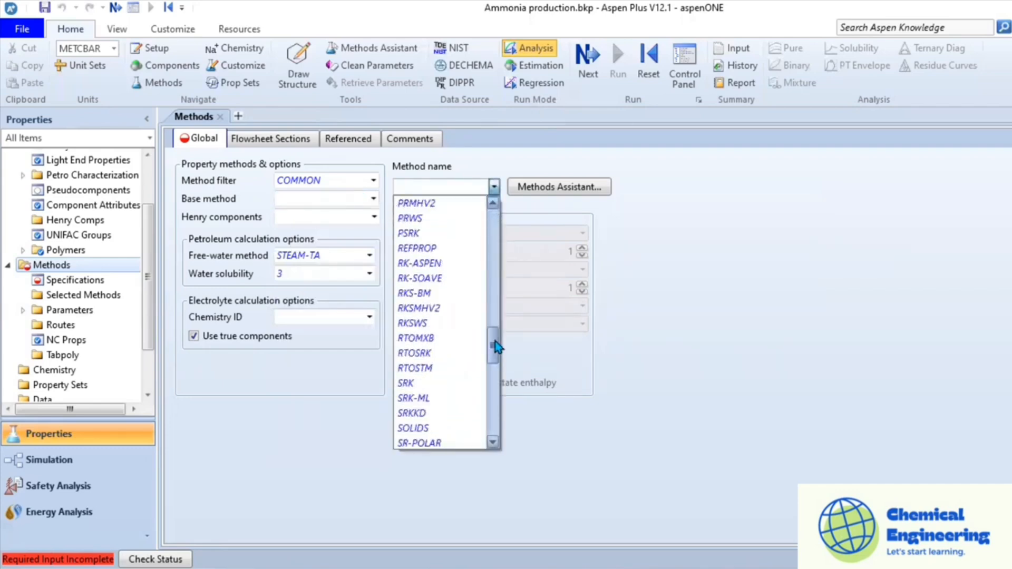
pyautogui.click(438, 293)
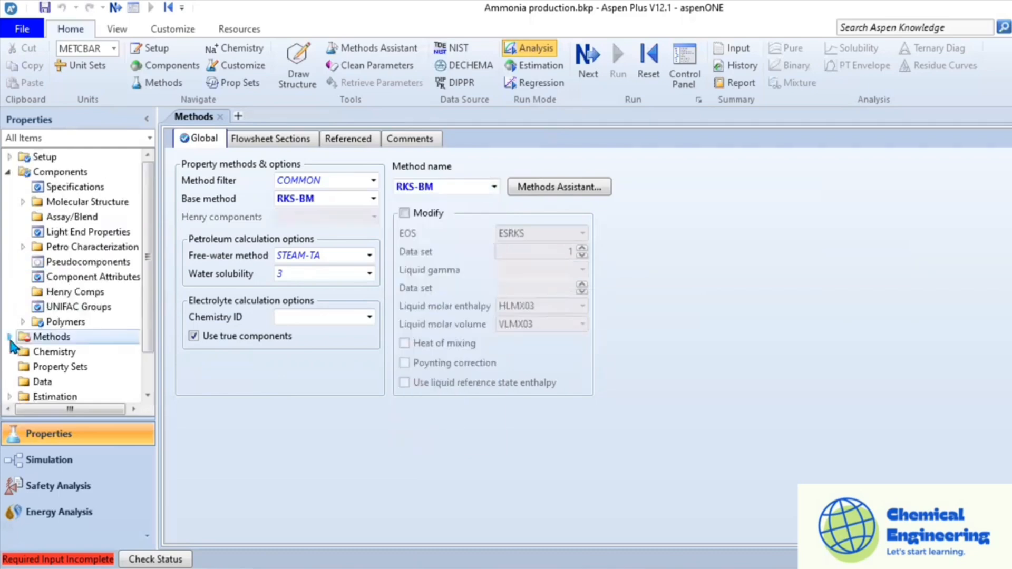
# - Open the RKSKBV-1 binary interaction parameters of the property method to complete the required properties input
pyautogui.click(9, 337)
pyautogui.scroll(-2, 146, 352)
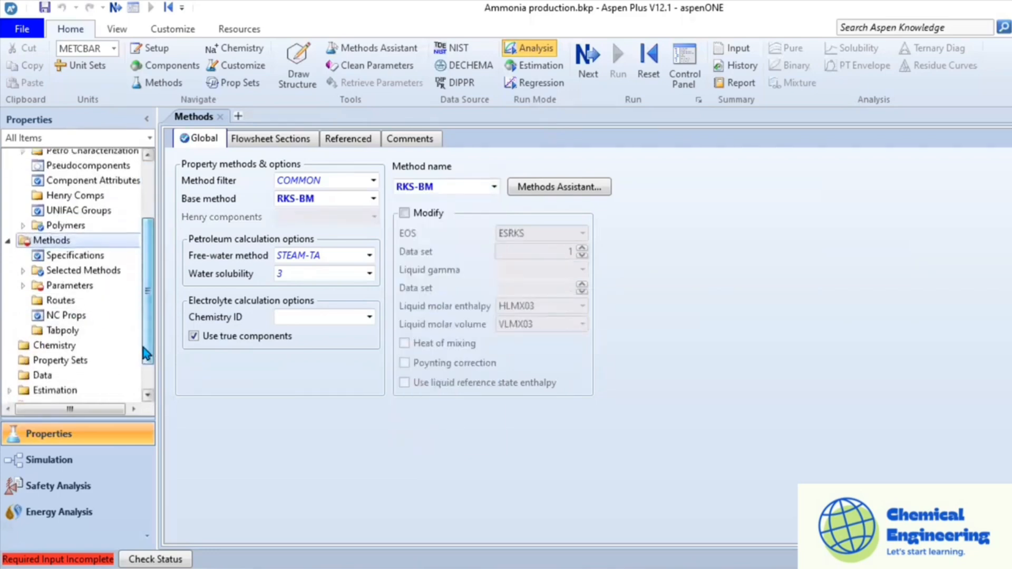
pyautogui.click(23, 285)
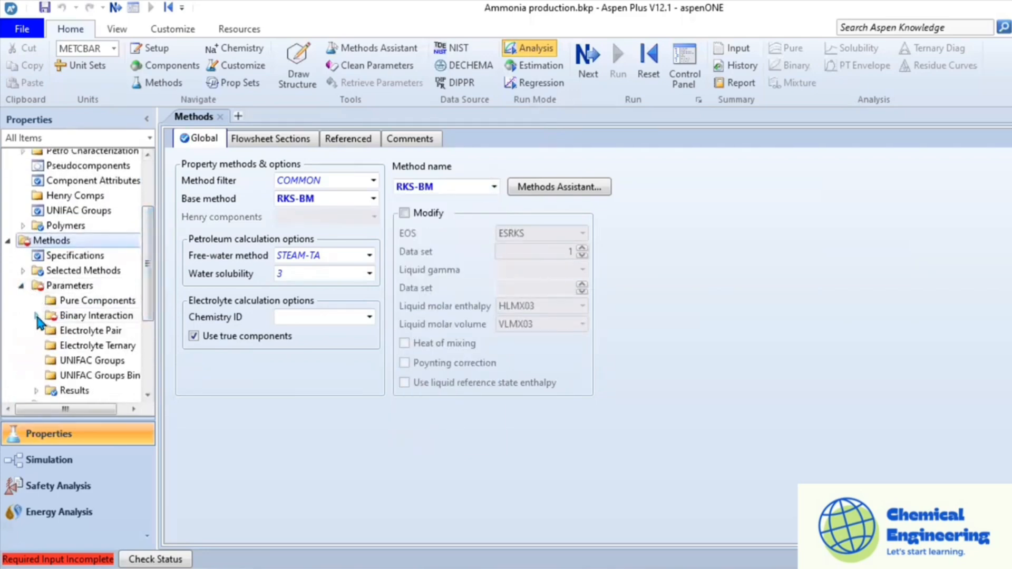
pyautogui.click(37, 316)
pyautogui.moveTo(144, 270); pyautogui.dragTo(146, 304)
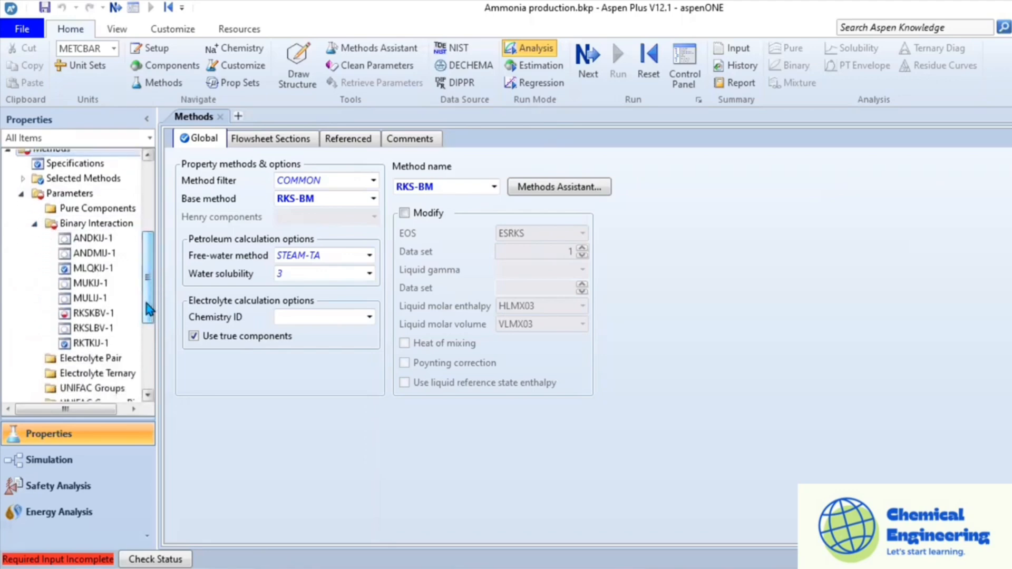
pyautogui.click(114, 312)
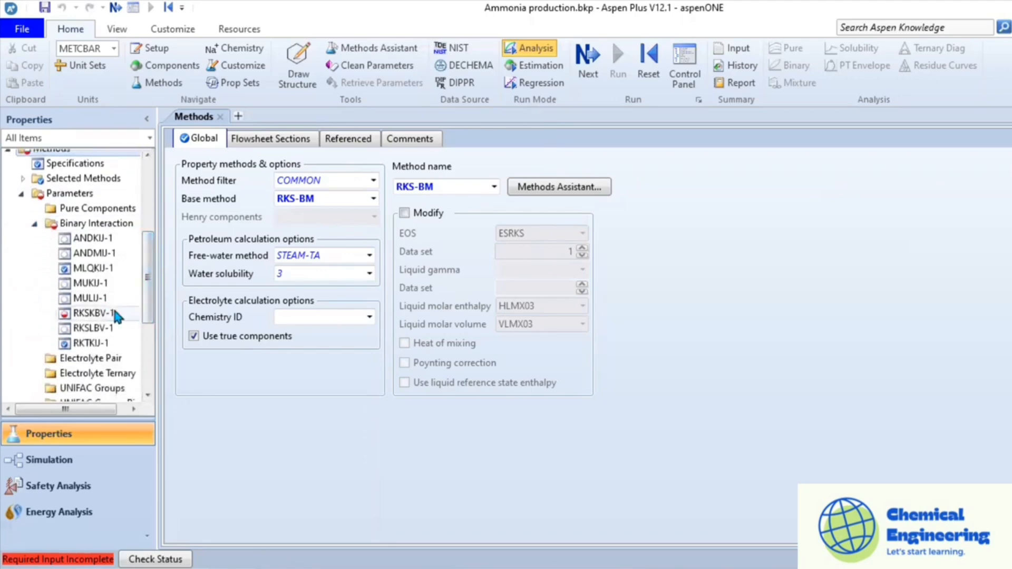
pyautogui.click(8, 151)
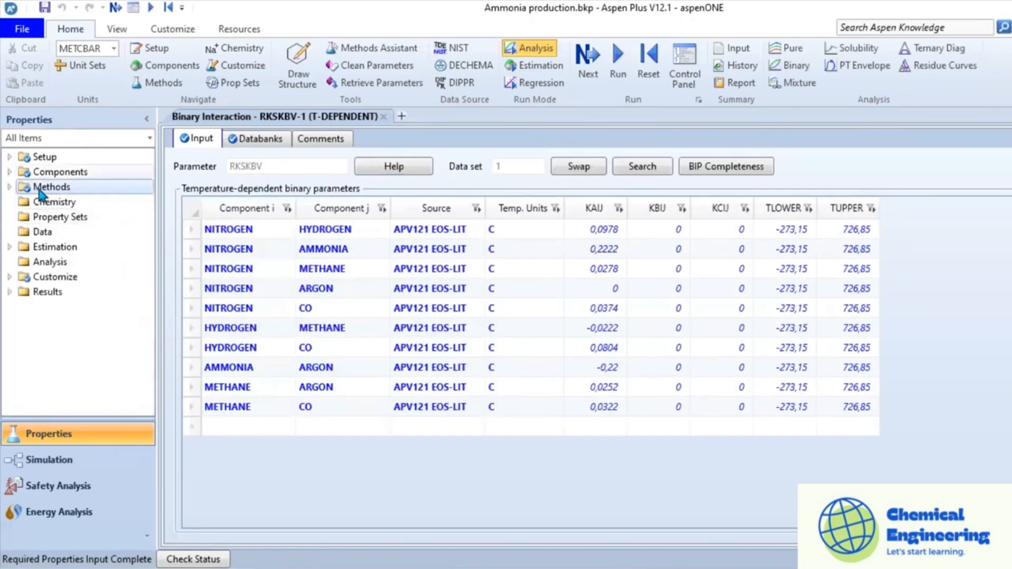
# - Switch to the simulation environment and place a Compr block followed by a Mixer block on the empty flowsheet
pyautogui.click(51, 464)
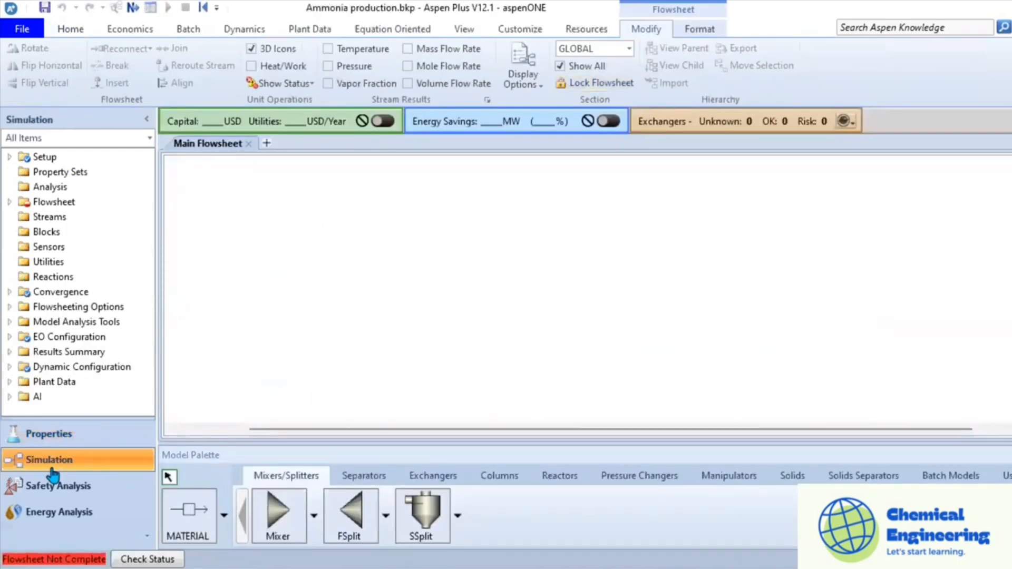
pyautogui.scroll(-5, 324, 533)
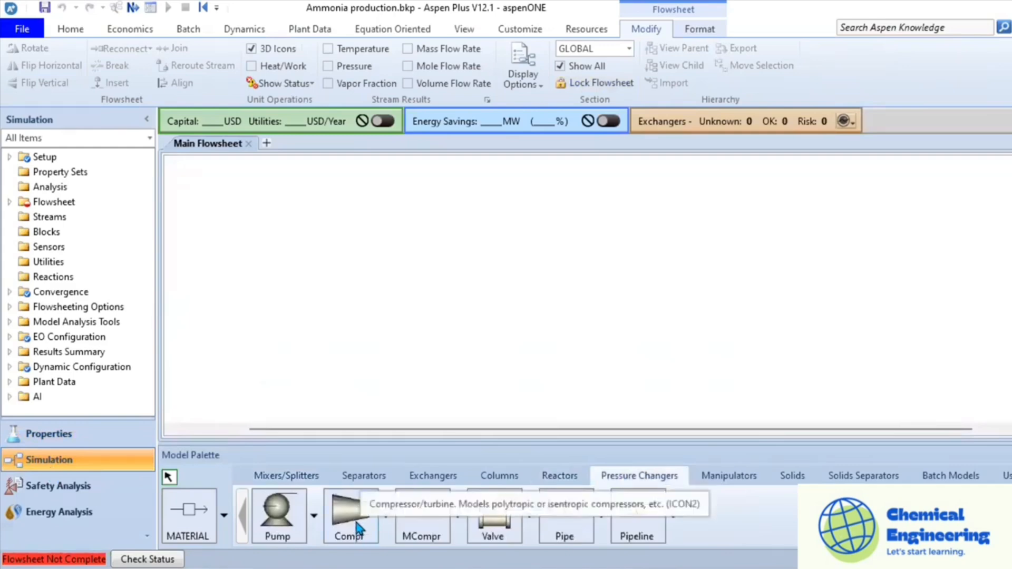
pyautogui.click(356, 520)
pyautogui.click(295, 285)
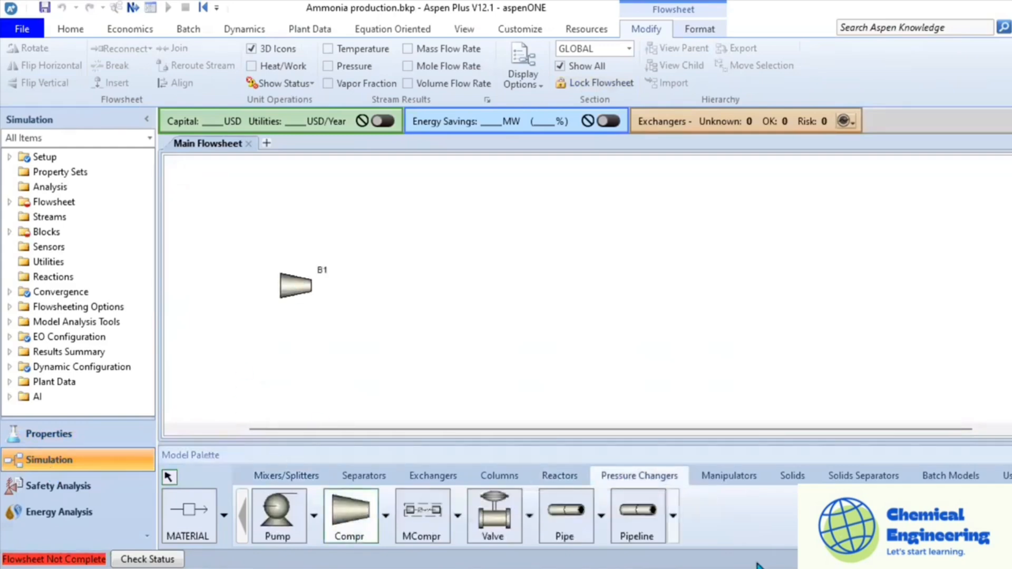
pyautogui.click(288, 476)
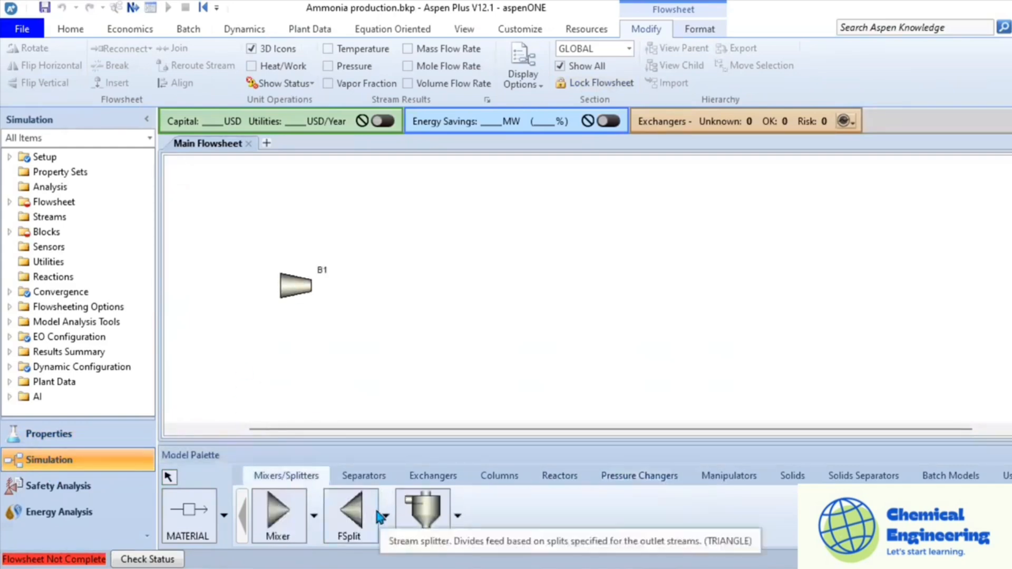
pyautogui.click(275, 519)
pyautogui.click(402, 285)
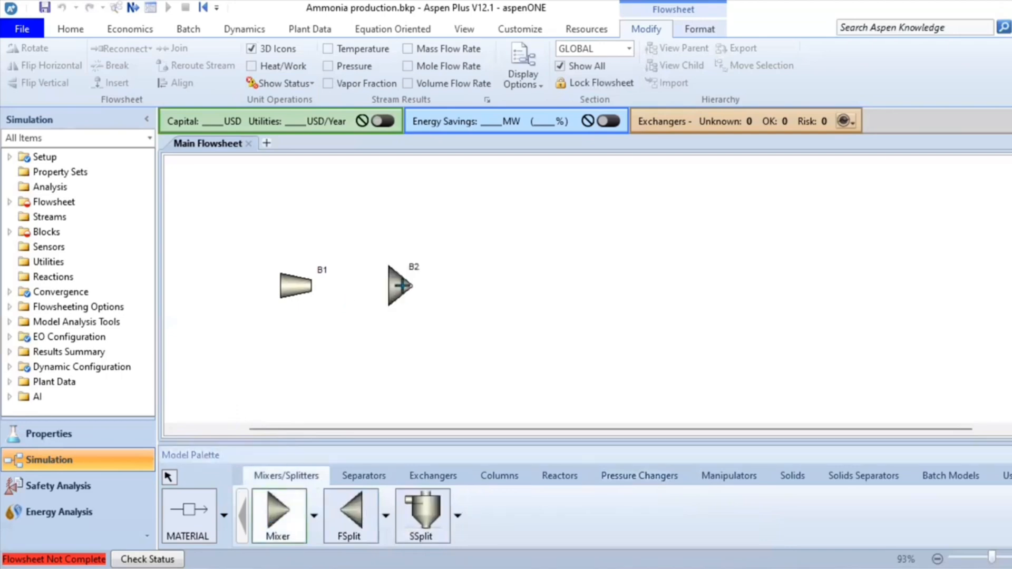
# - Place a Heater block and an RStoic reactor in line after the mixer
pyautogui.click(433, 475)
pyautogui.click(279, 514)
pyautogui.click(507, 282)
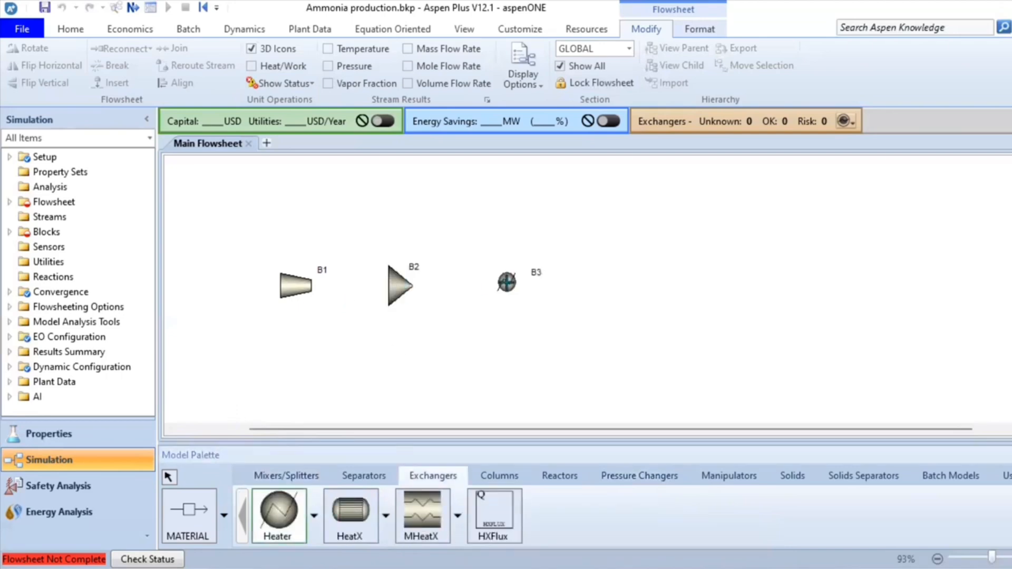
pyautogui.click(559, 476)
pyautogui.click(280, 514)
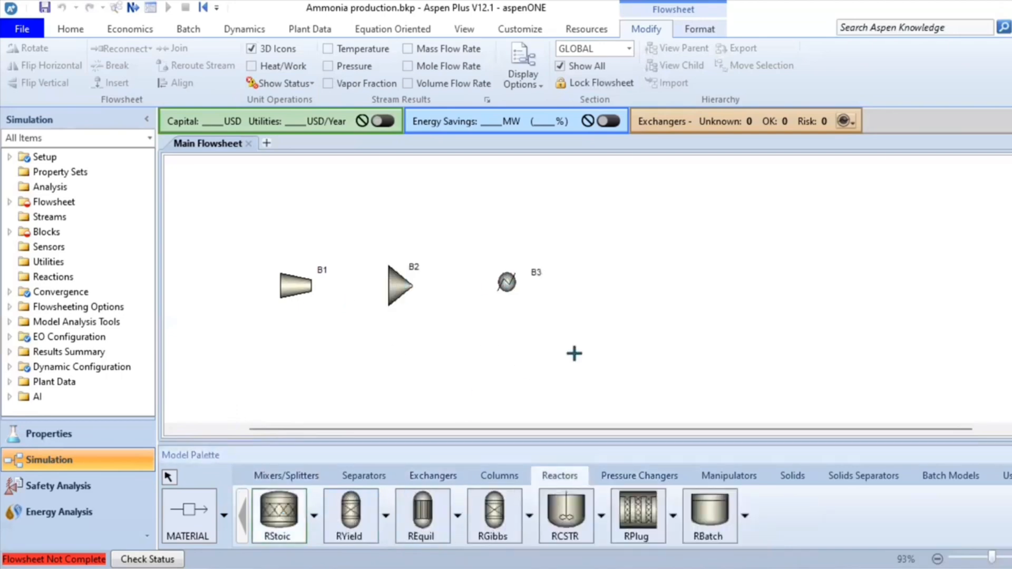
pyautogui.click(621, 280)
# - Place a second Heater block and a Flash2 separator in line after the RStoic reactor
pyautogui.click(433, 475)
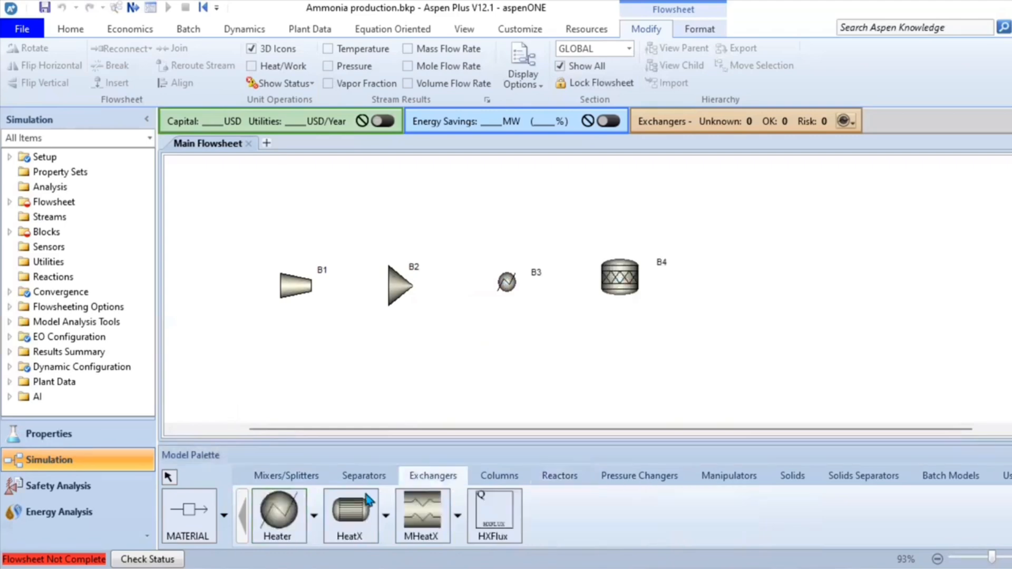
pyautogui.click(275, 514)
pyautogui.click(740, 273)
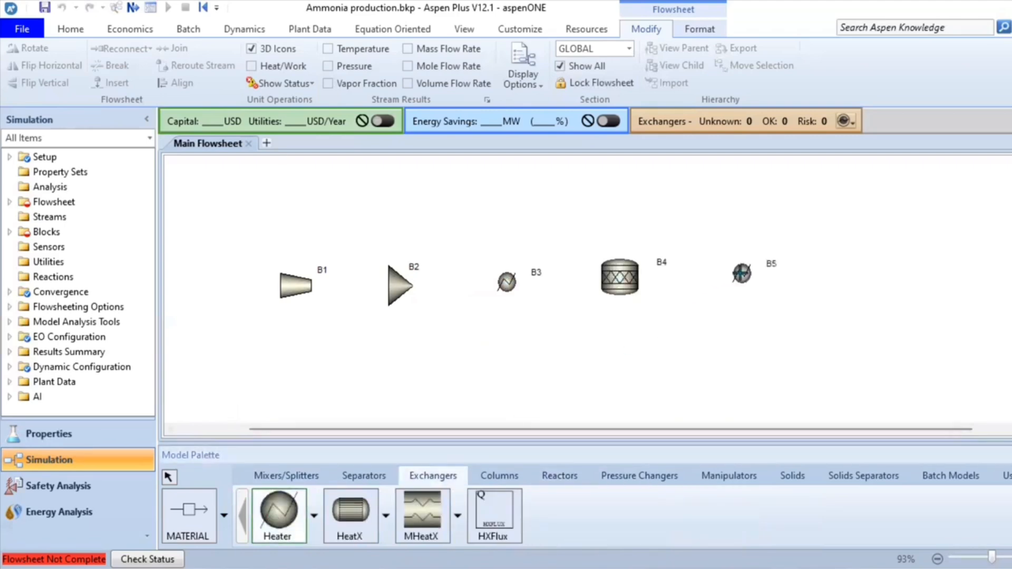
pyautogui.click(382, 475)
pyautogui.click(272, 518)
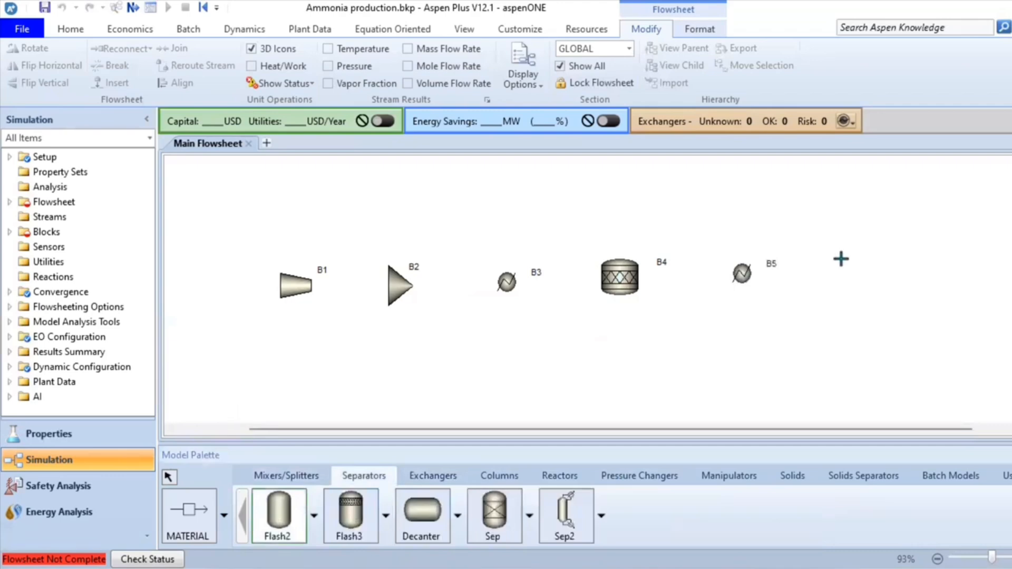
pyautogui.click(862, 271)
# - Connect the blocks in series with material streams, from a feed into the compressor to two product streams leaving the flash separator
pyautogui.click(190, 515)
pyautogui.click(244, 245)
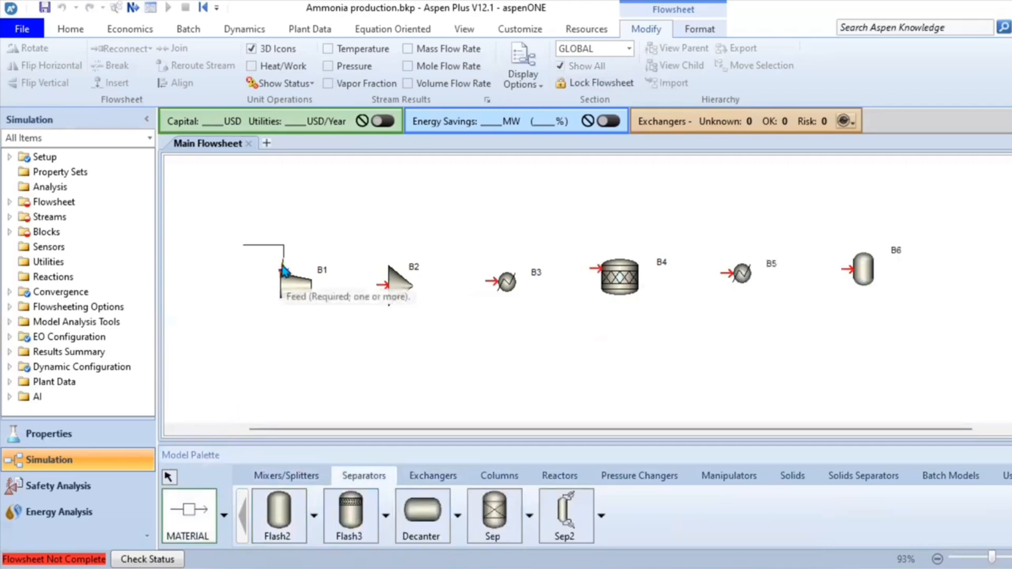
pyautogui.click(283, 270)
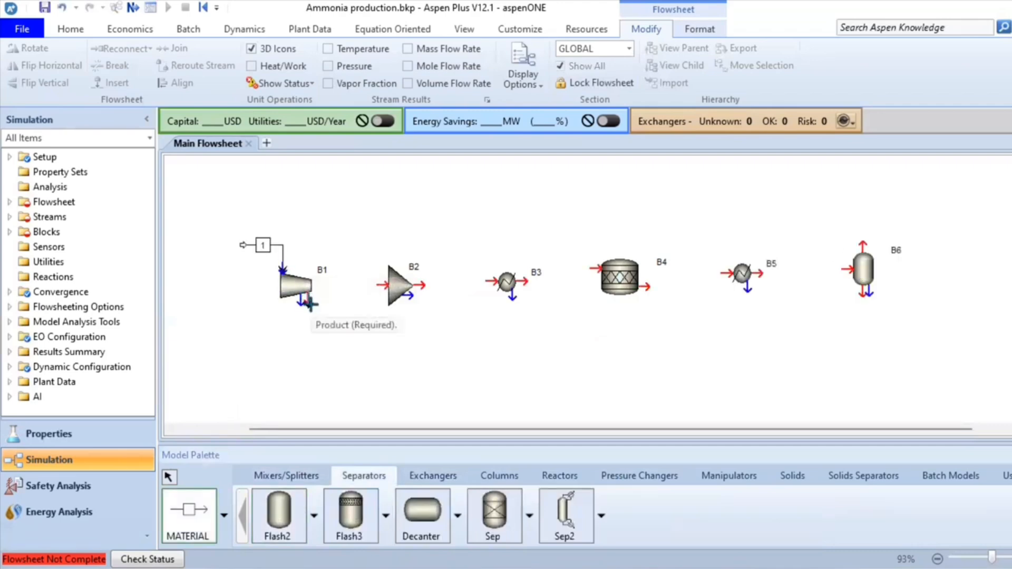
pyautogui.click(393, 286)
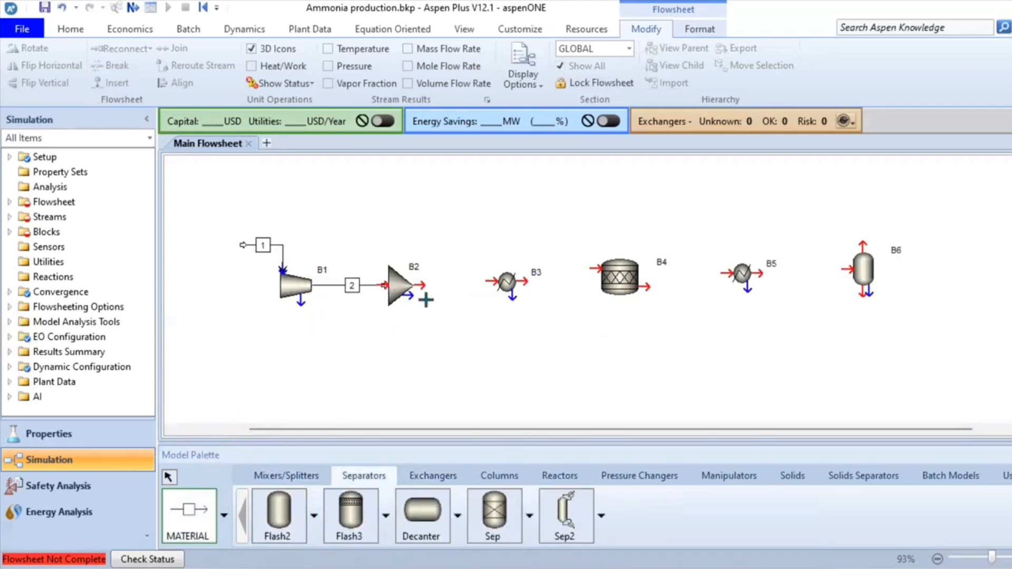
pyautogui.click(422, 285)
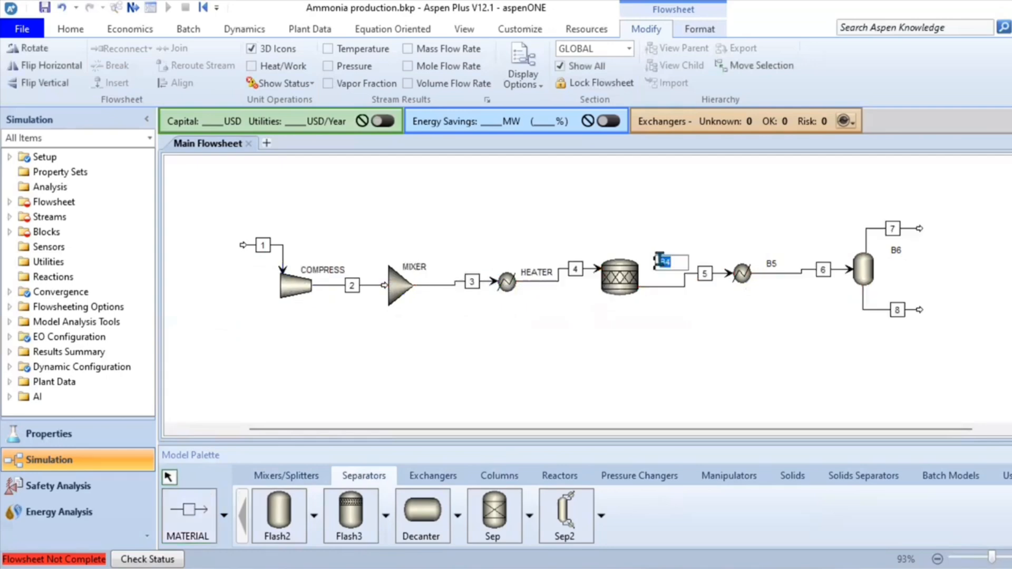
# - Rename the reactor RSTOIC, the heater after it HEATERFL and the flash separator FLASH2
pyautogui.write('RSTOIC')
pyautogui.press('Return')
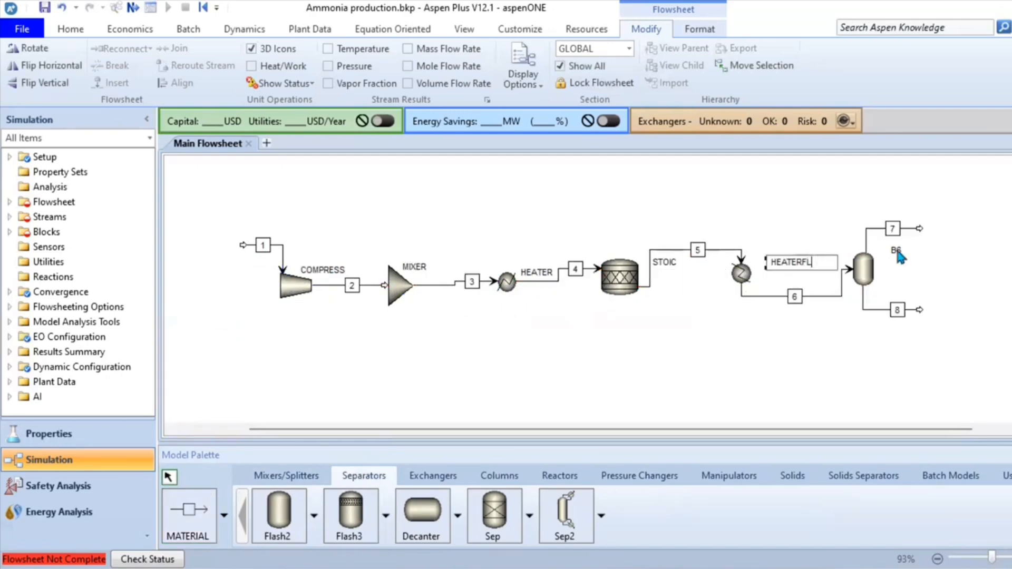
pyautogui.click(896, 250)
pyautogui.write('FLASH2')
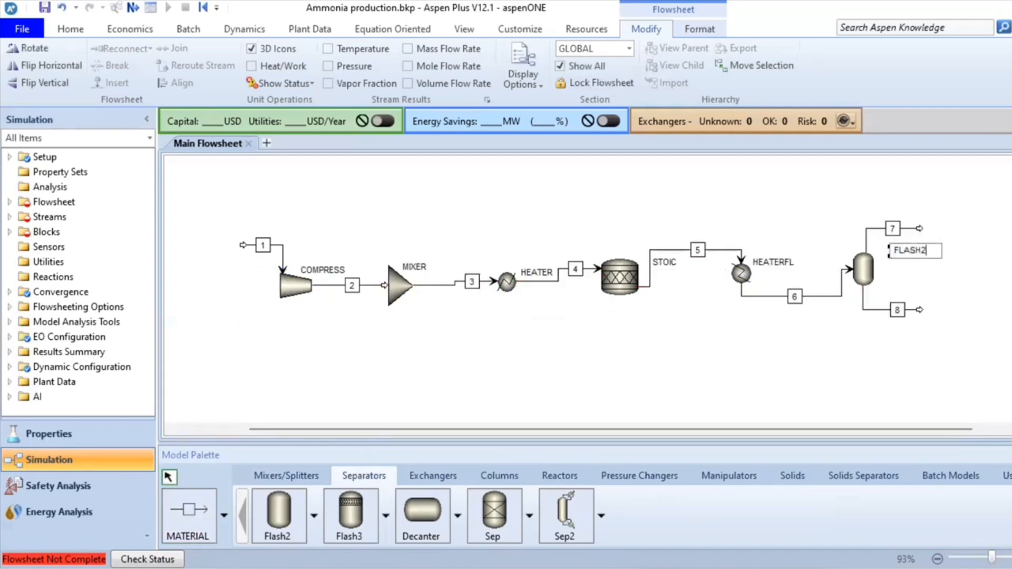
pyautogui.press('Return')
# - Align all the blocks and streams on the flowsheet
pyautogui.hotkey('ctrl', 'a')
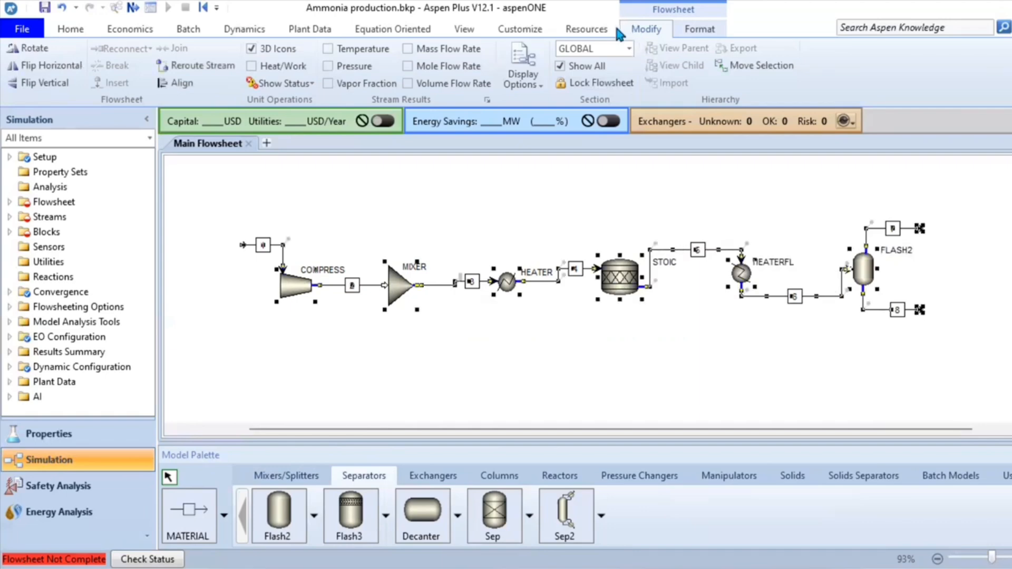
pyautogui.click(193, 82)
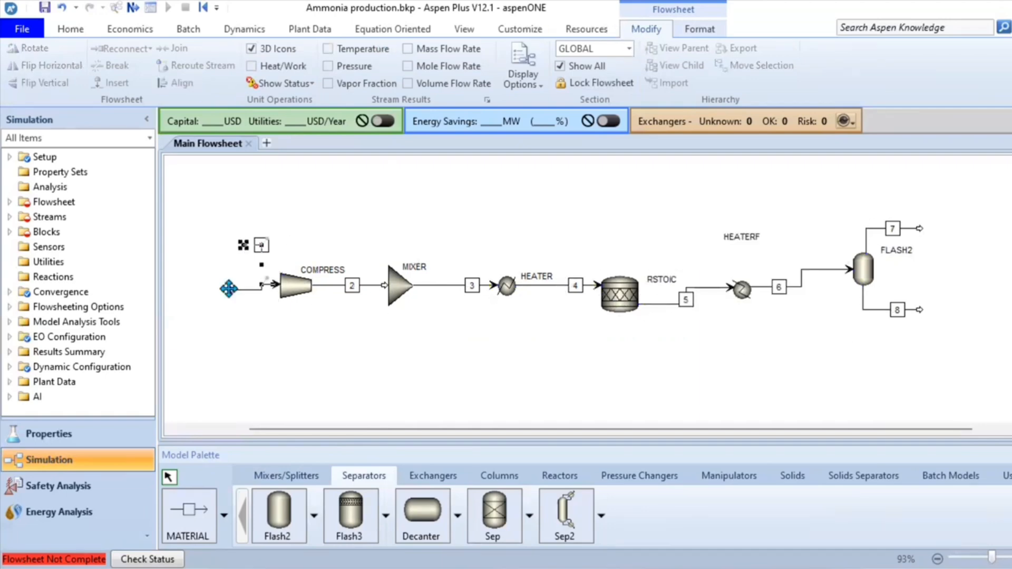
# - Rename the compressor's inlet stream FEED and align all the blocks and streams on the flowsheet
pyautogui.click(248, 299)
pyautogui.click(248, 288)
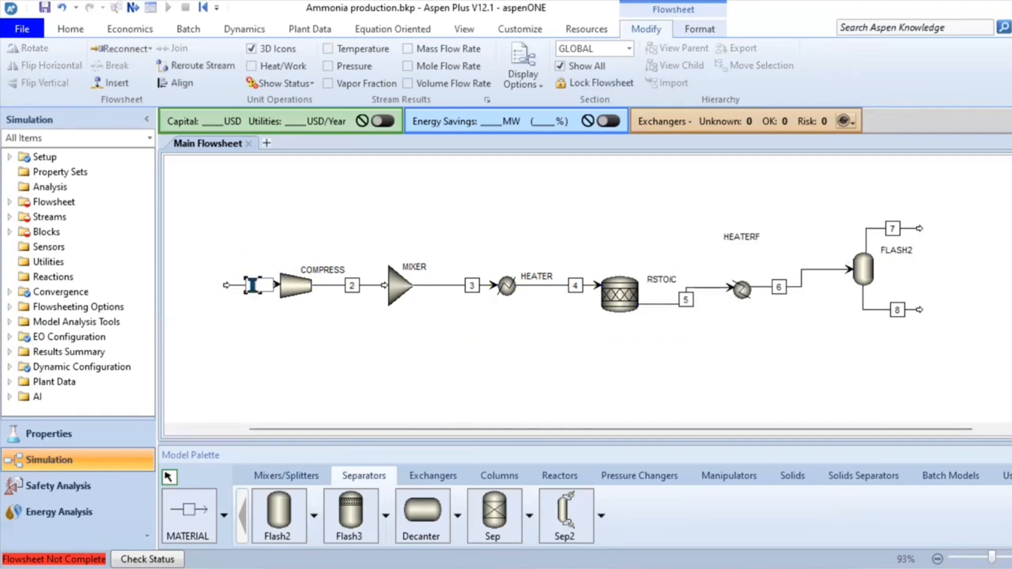
pyautogui.write('FEED')
pyautogui.click(217, 221)
pyautogui.moveTo(198, 208); pyautogui.dragTo(956, 370)
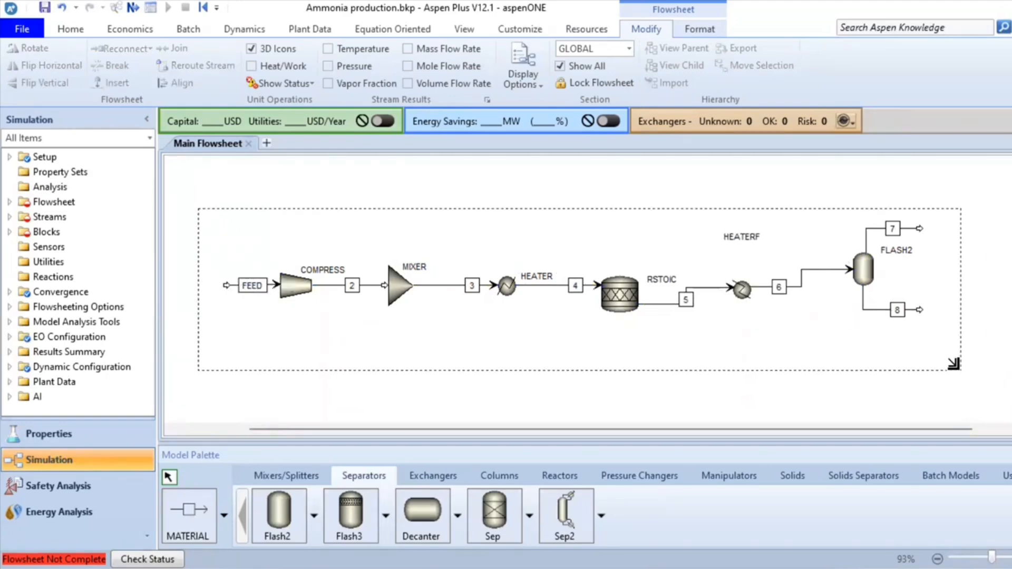
pyautogui.click(195, 81)
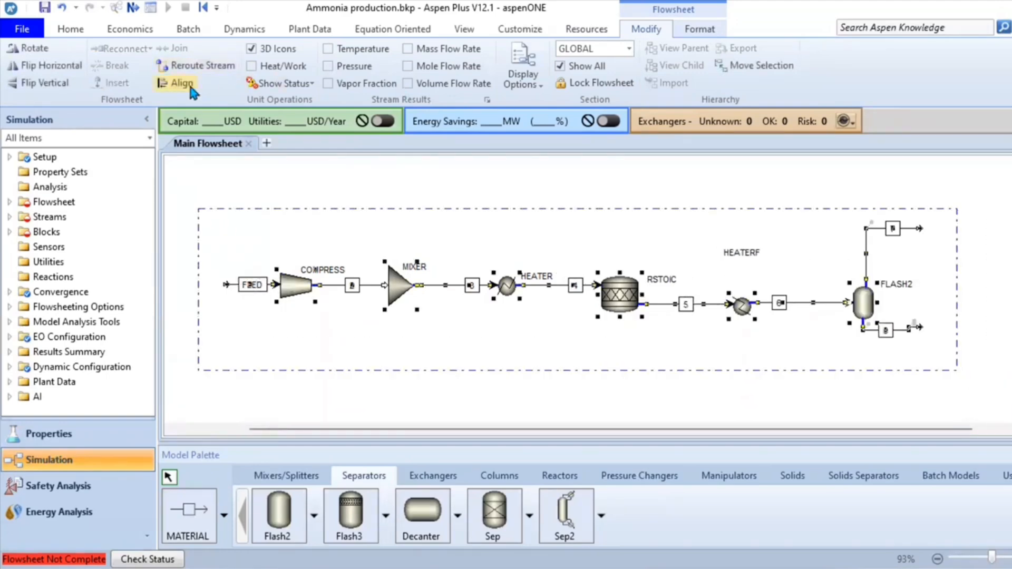
# - Rename the two heaters HEATER-1 and HEATER-2 and the flash separator's bottom product stream NH3
pyautogui.click(483, 174)
pyautogui.click(744, 255)
pyautogui.click(767, 253)
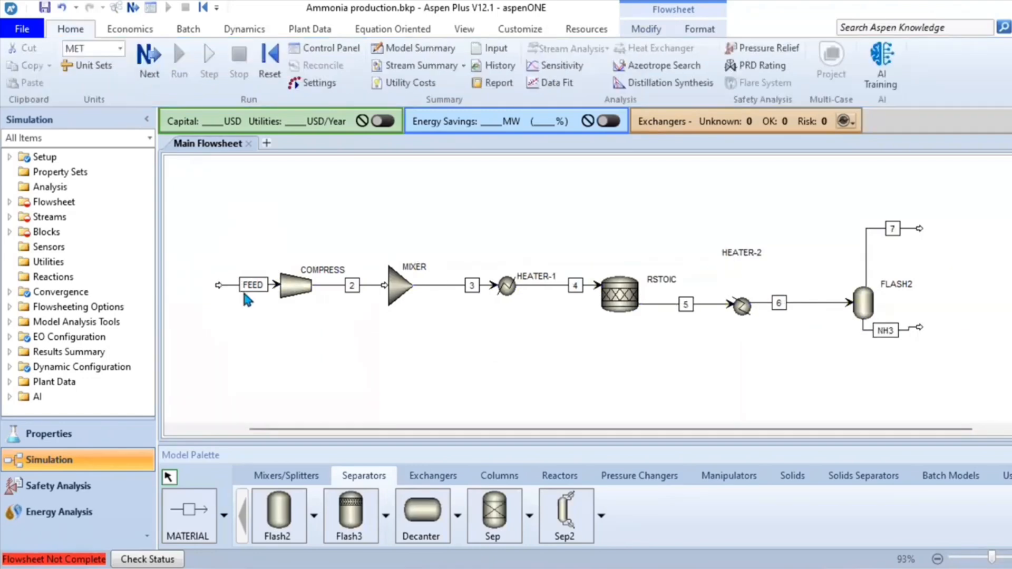
# - Set the FEED stream's temperature to 550 K and its pressure to 26 atm
pyautogui.click(9, 217)
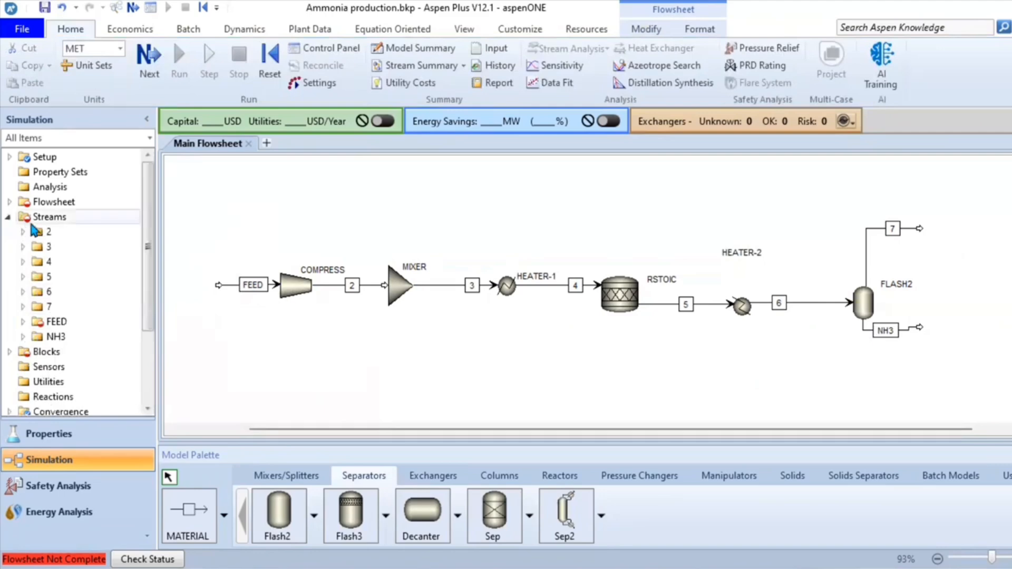
pyautogui.doubleClick(51, 322)
pyautogui.click(343, 260)
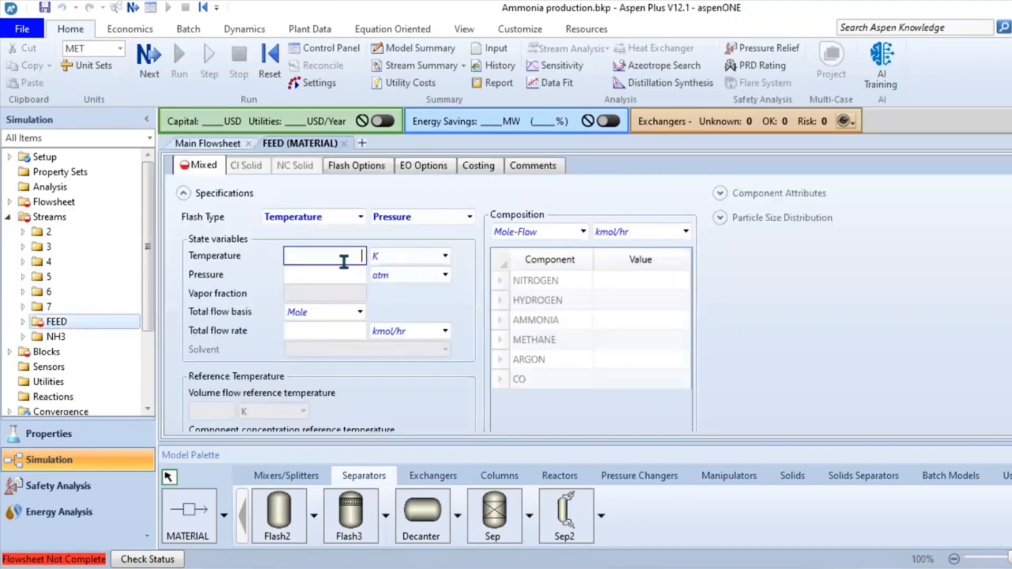
pyautogui.write('550')
pyautogui.click(339, 274)
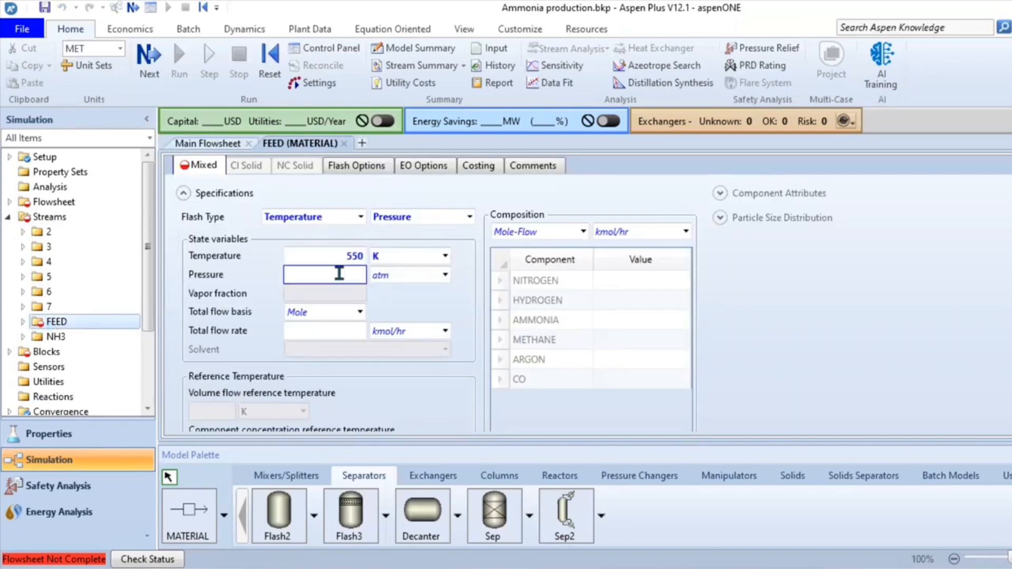
pyautogui.write('26')
# - Enter the FEED mole flows in kmol/hr: nitrogen 866, hydrogen 2580, ammonia 0, methane 36, argon 9,5 and CO 8,5
pyautogui.click(615, 280)
pyautogui.write('866')
pyautogui.click(647, 300)
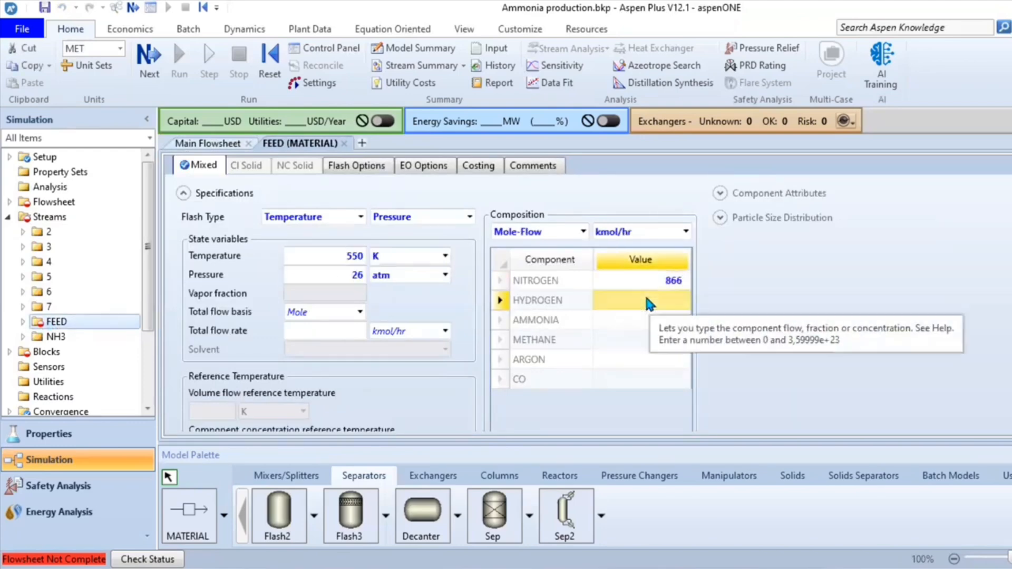
pyautogui.write('2580')
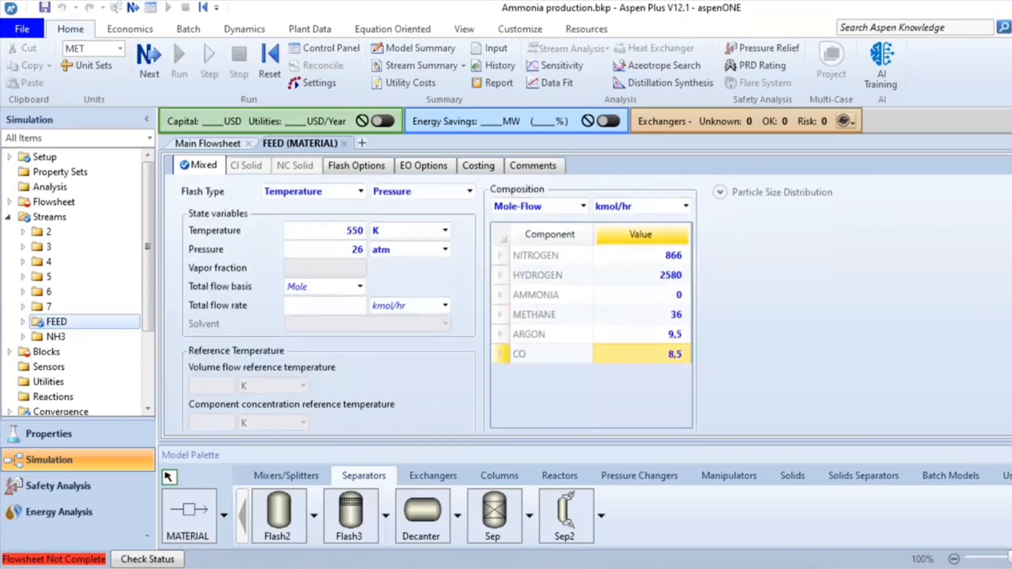
# - Specify the COMPRESS block as an isentropic compressor with a discharge pressure of 271 atm
pyautogui.click(208, 143)
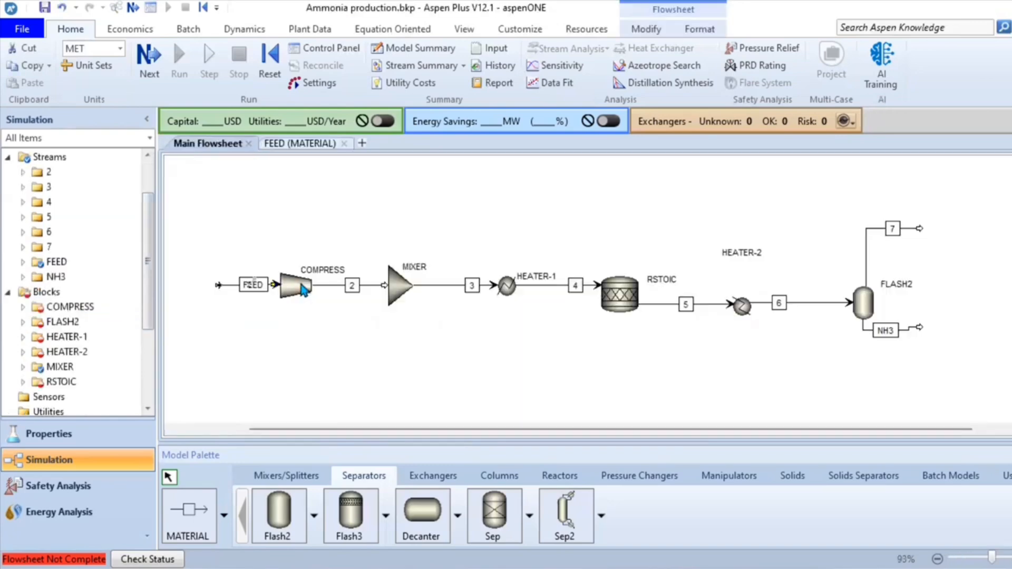
pyautogui.click(303, 283)
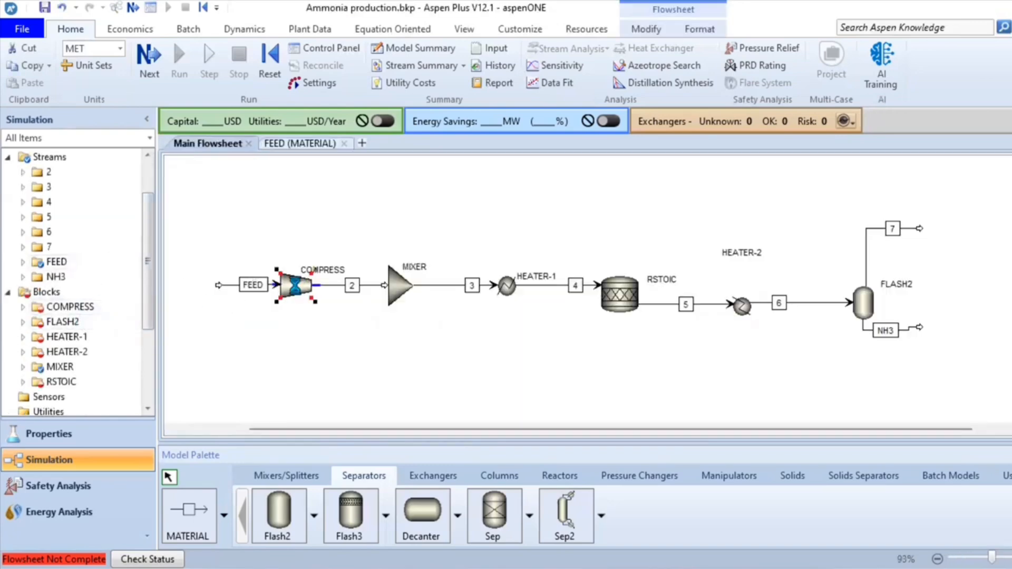
pyautogui.doubleClick(296, 287)
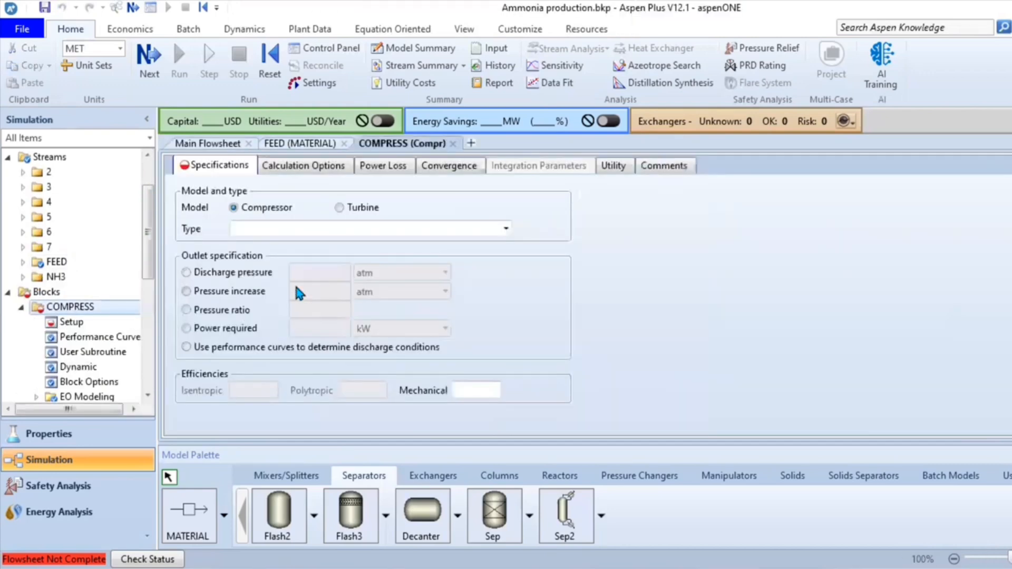
pyautogui.click(506, 228)
pyautogui.click(503, 241)
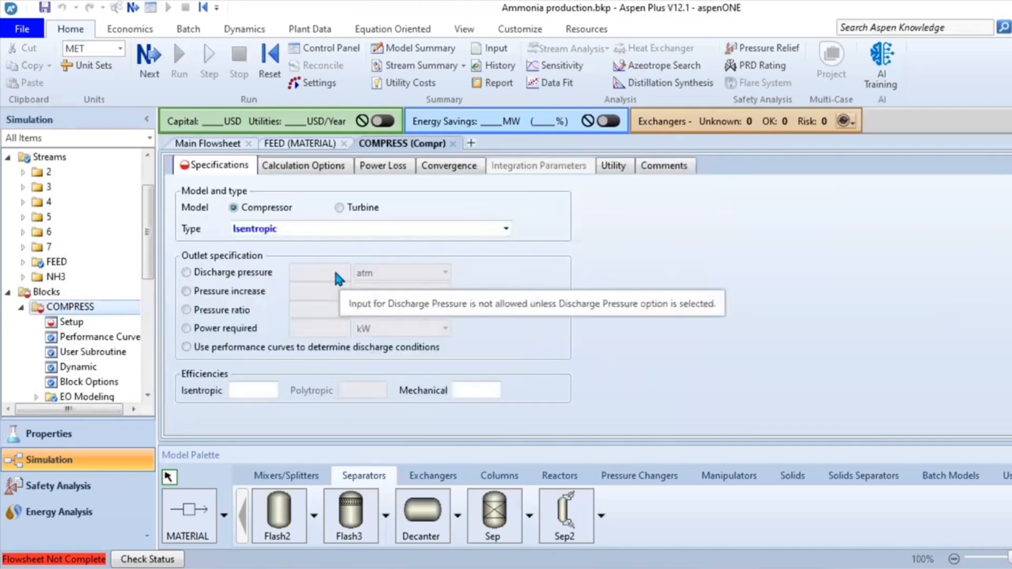
pyautogui.click(186, 271)
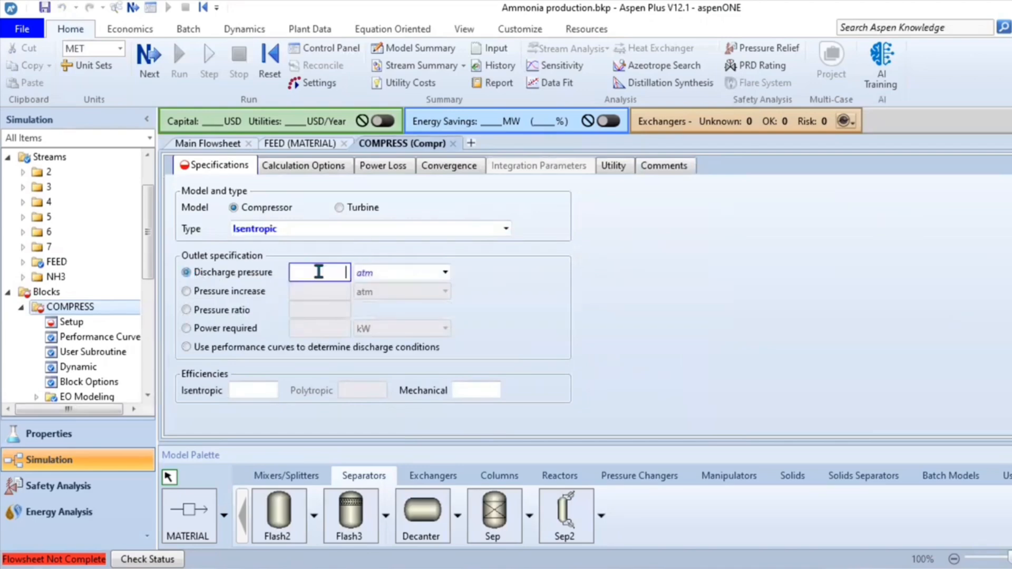
pyautogui.write('271')
pyautogui.click(610, 280)
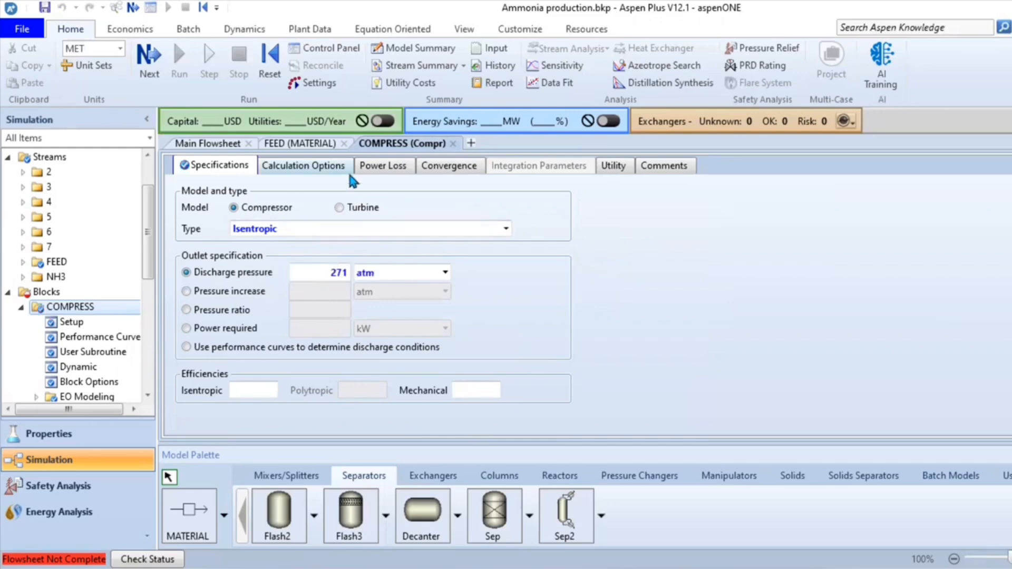
# - Check the MIXER block's inputs and complete HEATER-1's flash specifications with a temperature of 754 K
pyautogui.click(208, 143)
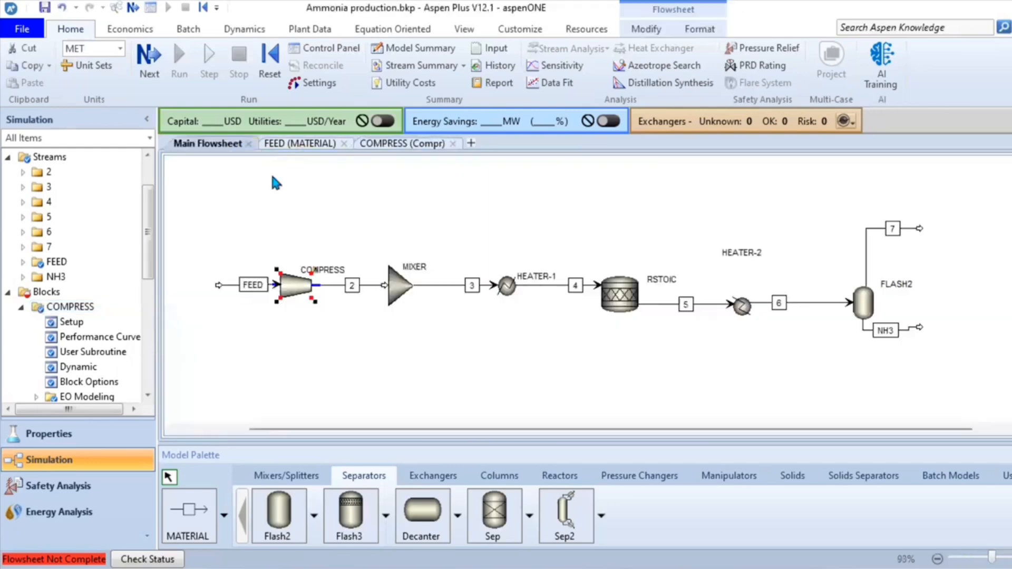
pyautogui.doubleClick(395, 291)
pyautogui.click(208, 143)
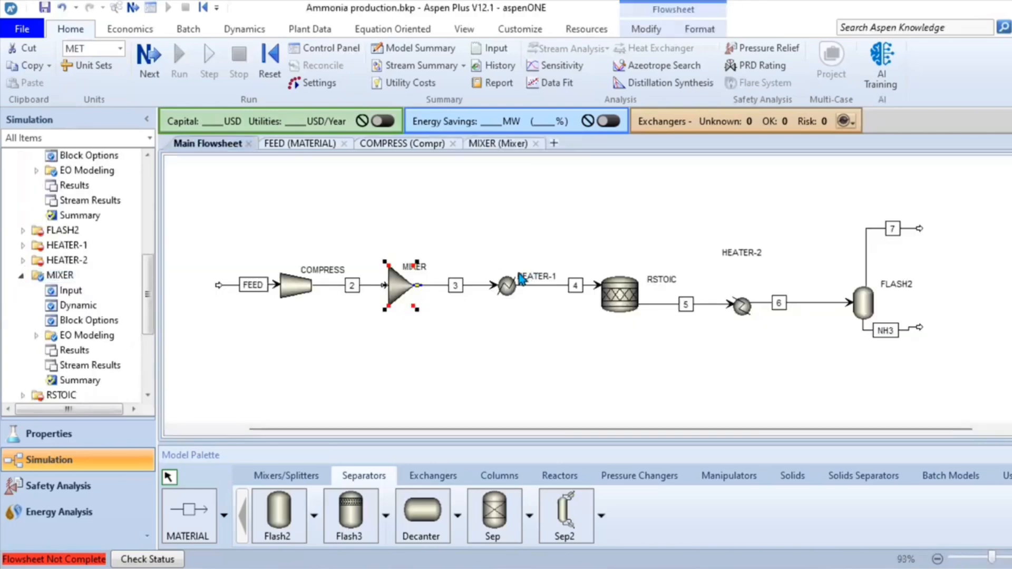
pyautogui.doubleClick(507, 287)
pyautogui.write('754')
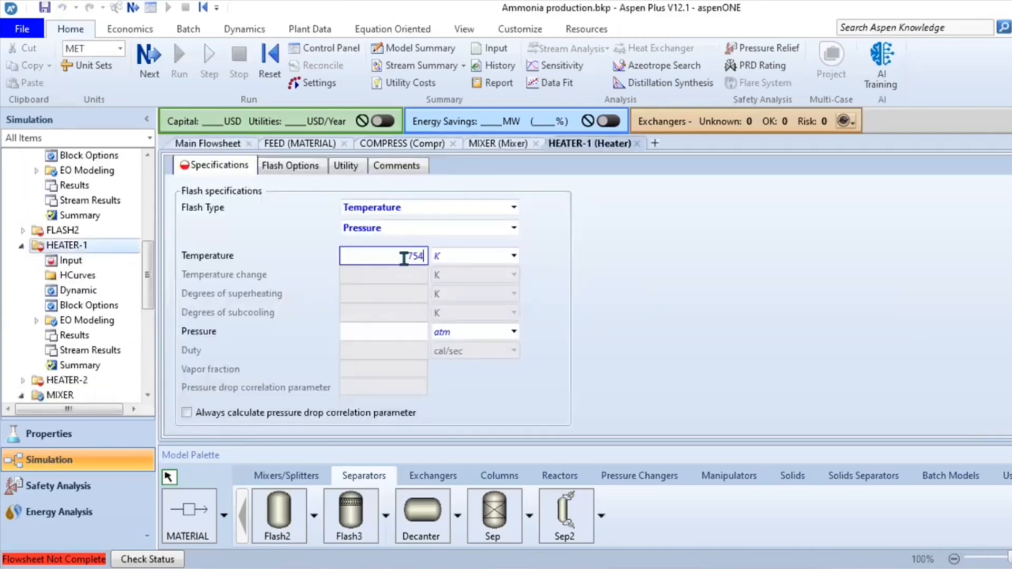
pyautogui.click(619, 297)
# - Set the RSTOIC reactor's operating conditions to 754 K and 270 atm
pyautogui.click(228, 143)
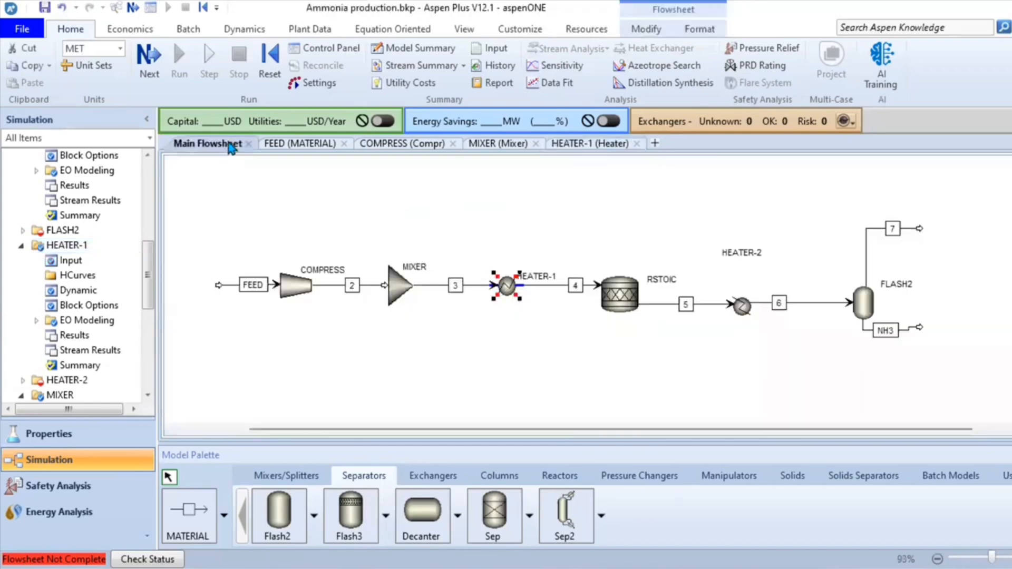
pyautogui.doubleClick(641, 305)
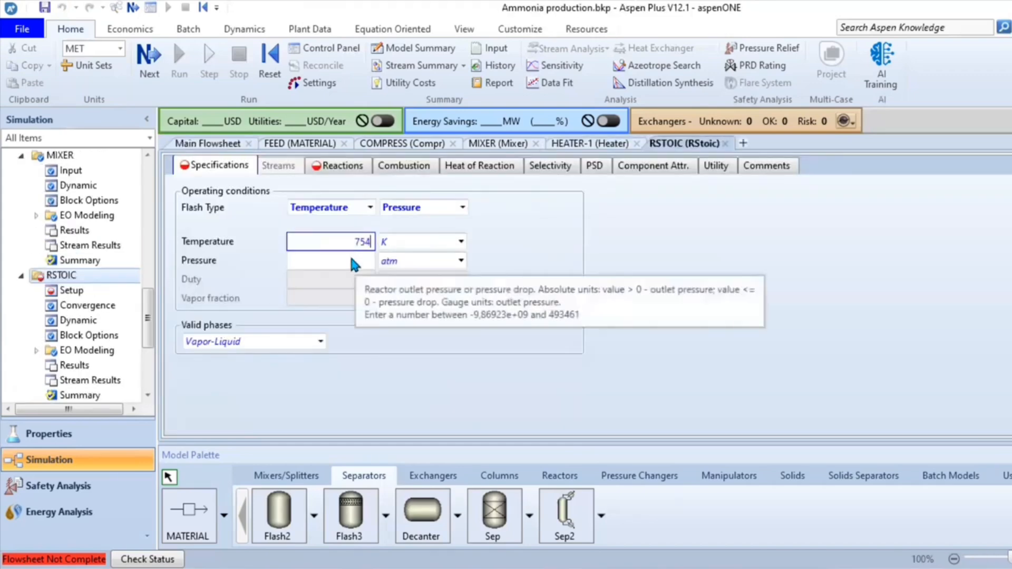
pyautogui.click(353, 263)
pyautogui.write('270')
pyautogui.click(656, 311)
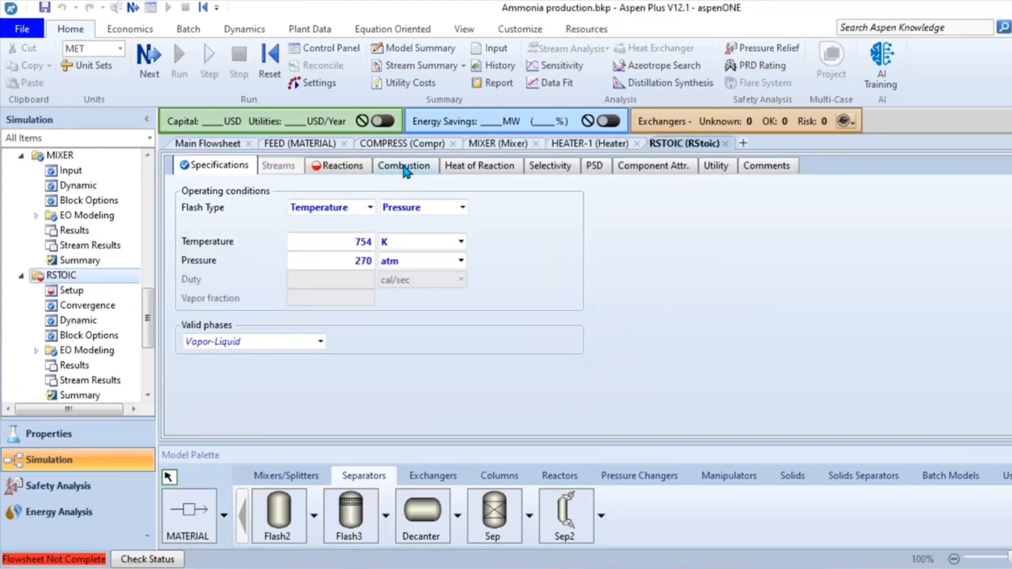
# - Add a reaction to RSTOIC with hydrogen (-3) and nitrogen (-1) as reactants and ammonia (2) as product
pyautogui.click(345, 168)
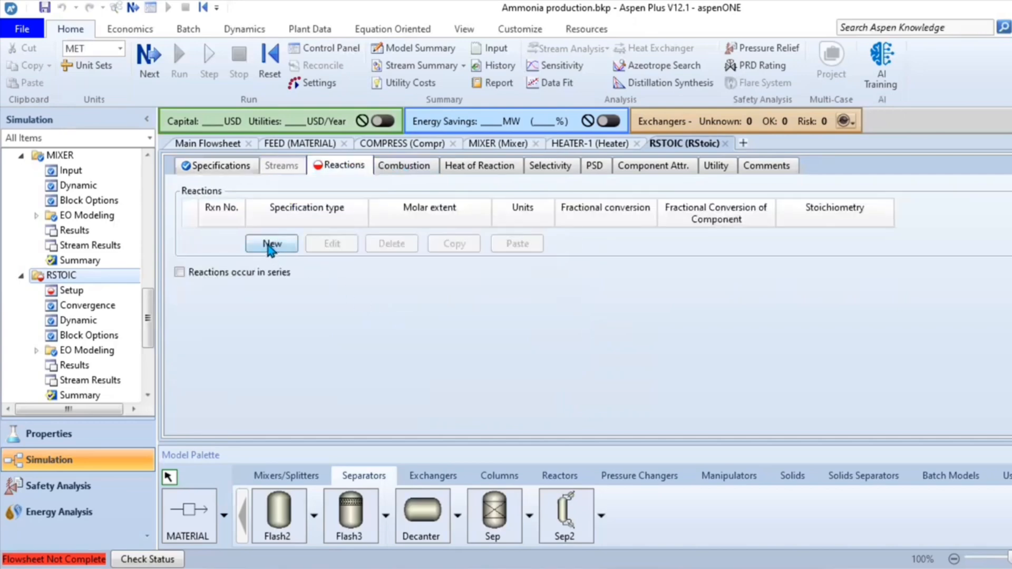
pyautogui.click(271, 245)
pyautogui.click(395, 227)
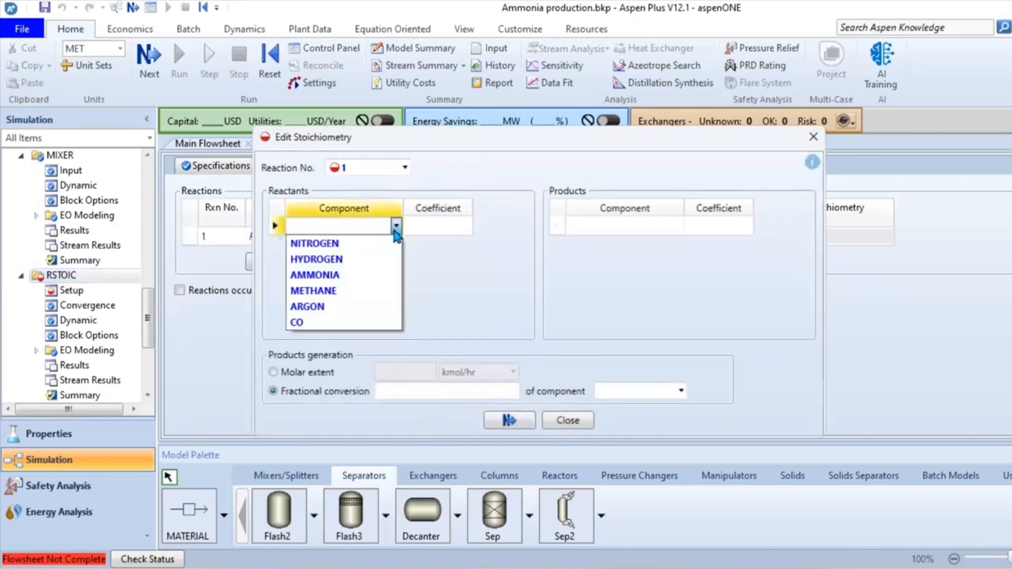
pyautogui.click(362, 258)
pyautogui.click(392, 243)
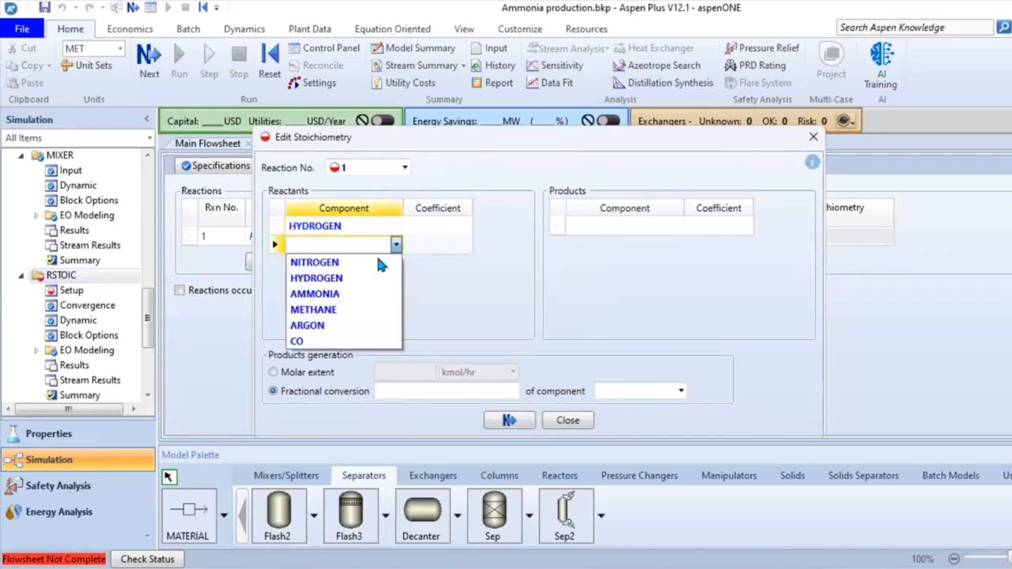
pyautogui.click(376, 262)
pyautogui.click(434, 227)
pyautogui.write('-3')
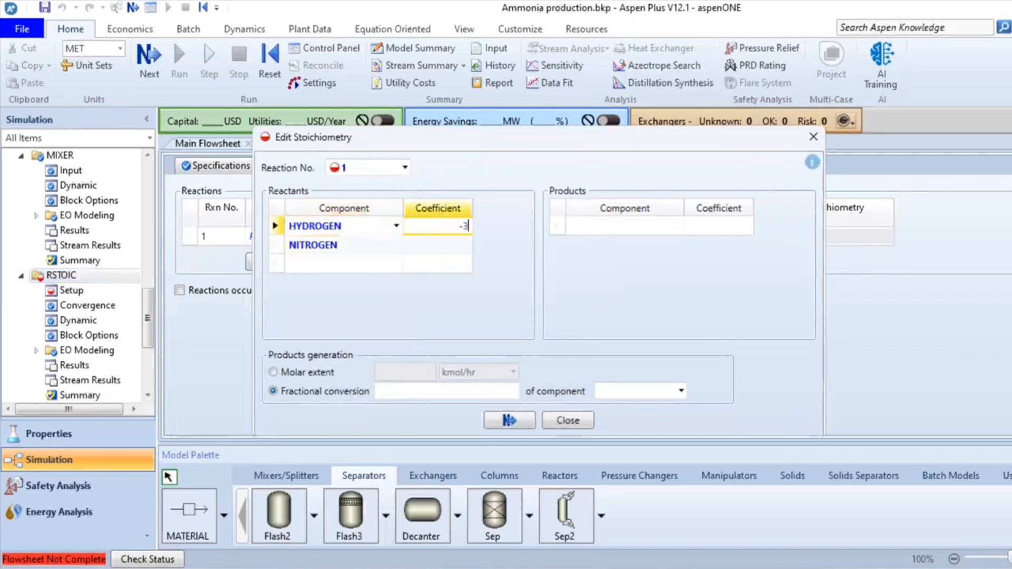
pyautogui.click(432, 239)
pyautogui.write('-1')
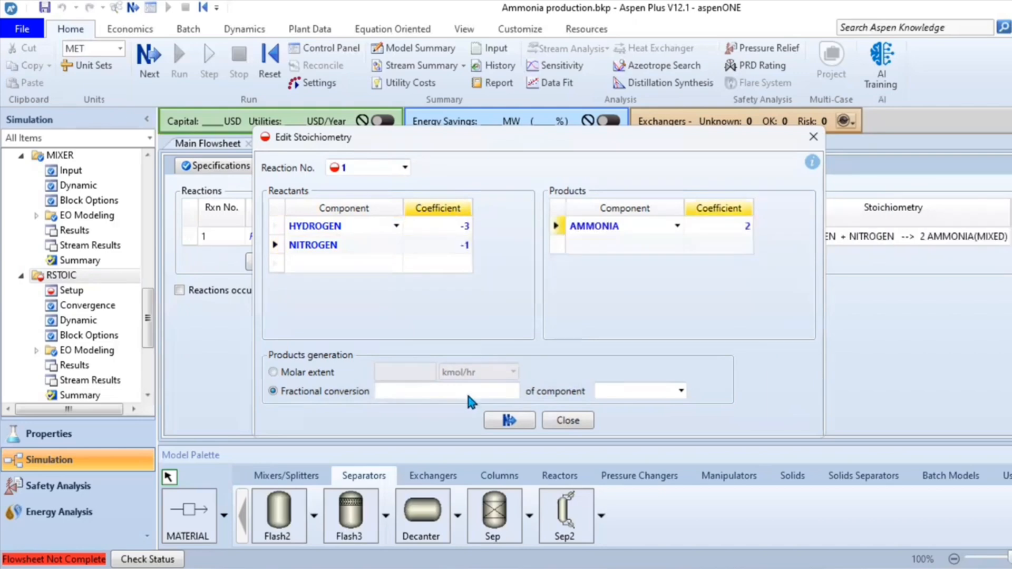
# - Set the reaction's fractional conversion to 0,4 of component nitrogen and finish the stoichiometry
pyautogui.click(467, 394)
pyautogui.write('0,4')
pyautogui.click(681, 391)
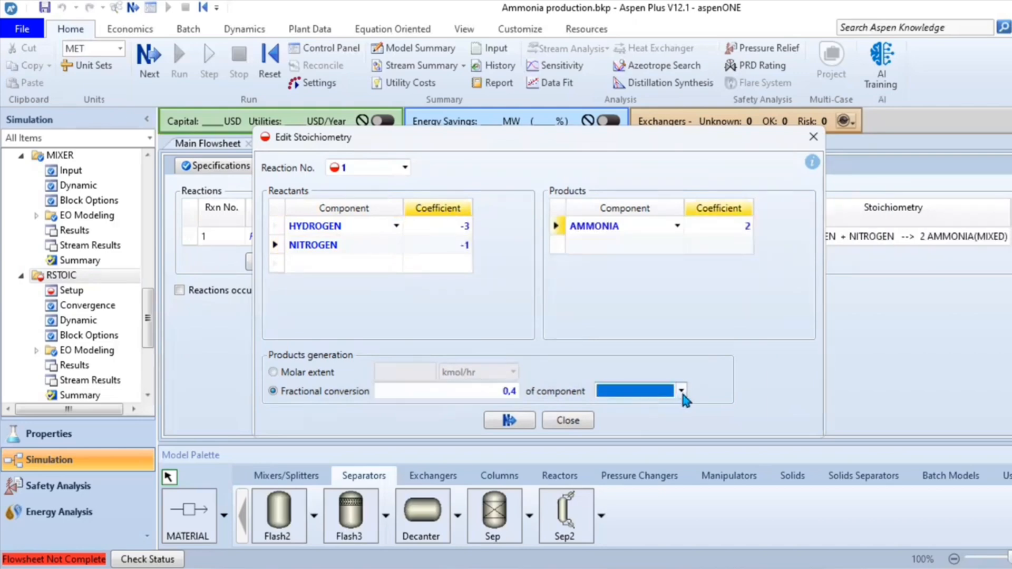
pyautogui.click(670, 404)
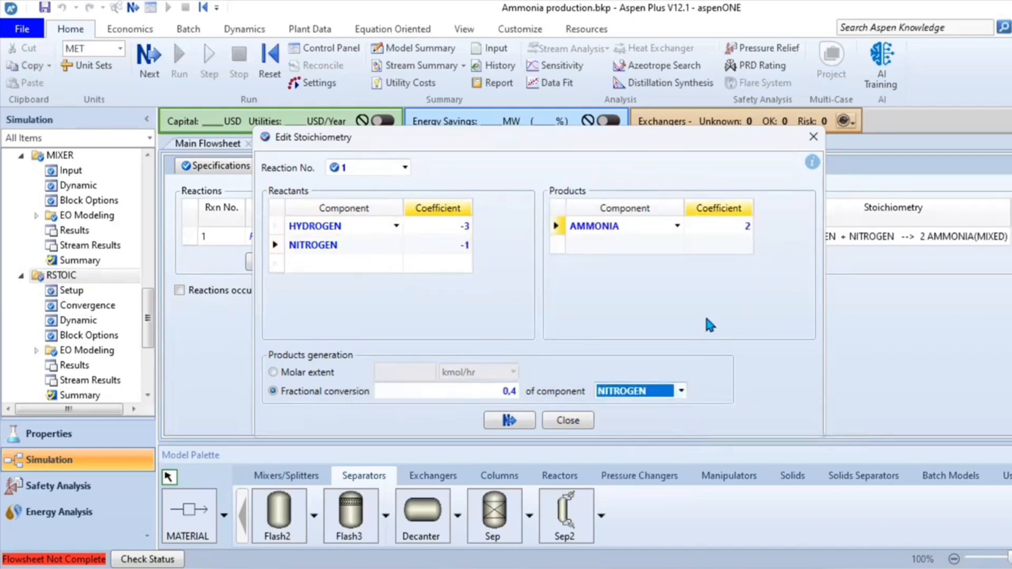
pyautogui.click(508, 420)
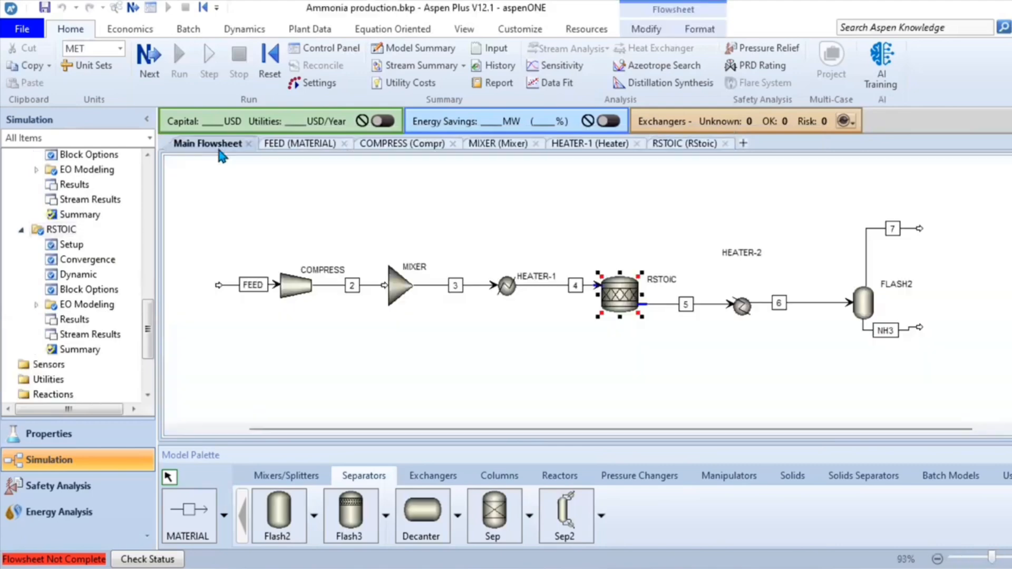
# - Set HEATER-2's temperature to 300 K and its pressure to 0 atm
pyautogui.doubleClick(741, 306)
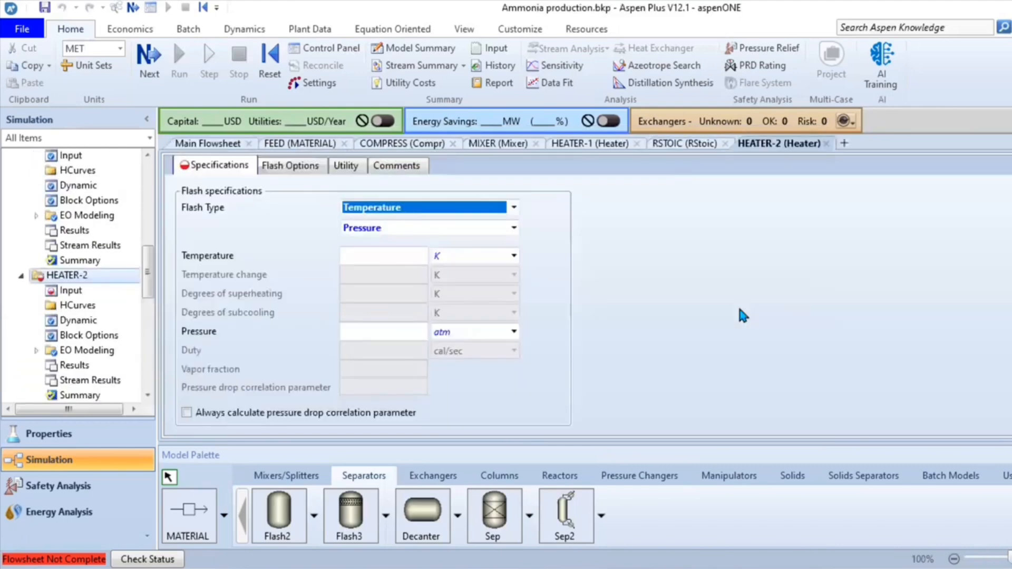
pyautogui.click(406, 255)
pyautogui.write('300')
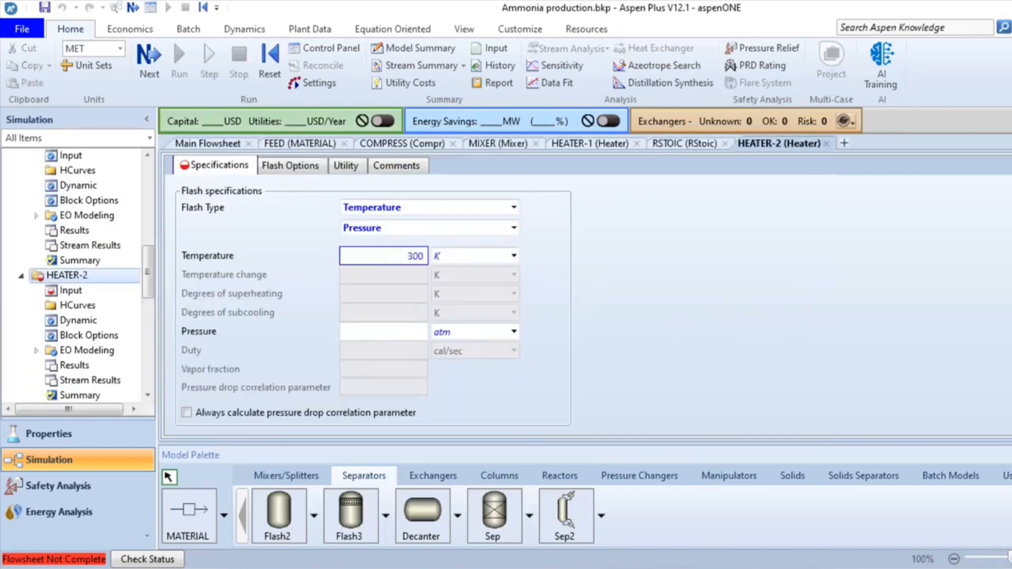
pyautogui.click(368, 332)
pyautogui.write('0')
pyautogui.press('Return')
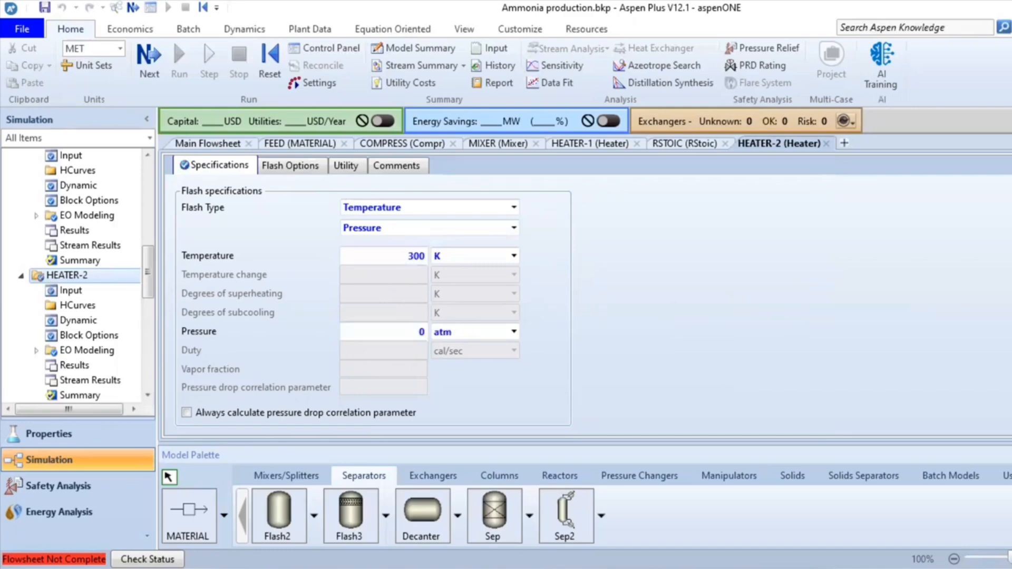
pyautogui.scroll(-1, 373, 304)
pyautogui.scroll(1, 373, 304)
# - Specify the FLASH2 separator by duty and pressure, with a pressure of 0 atm and a duty of 0 cal/sec
pyautogui.click(193, 144)
pyautogui.click(864, 302)
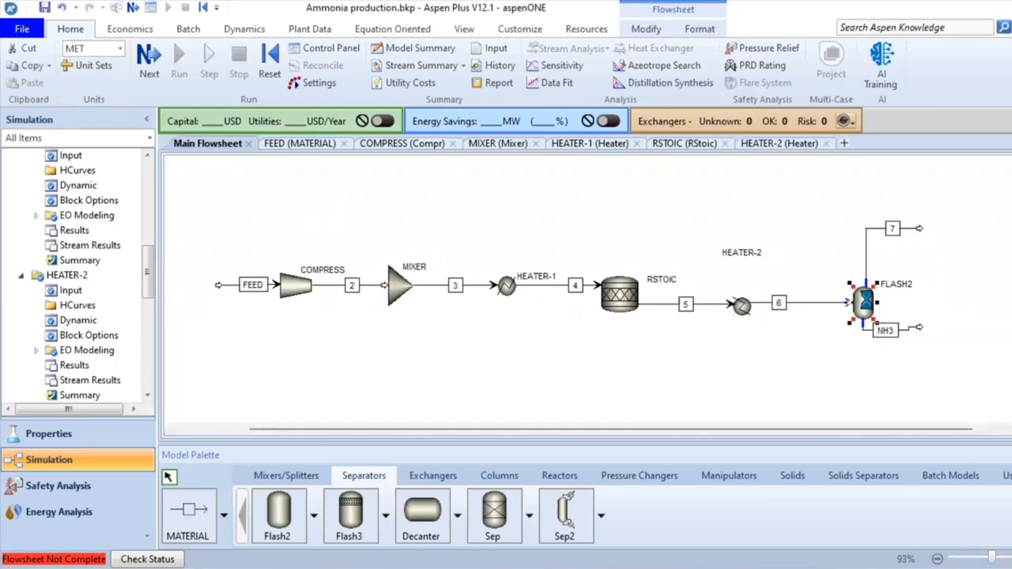
pyautogui.doubleClick(863, 301)
pyautogui.click(358, 242)
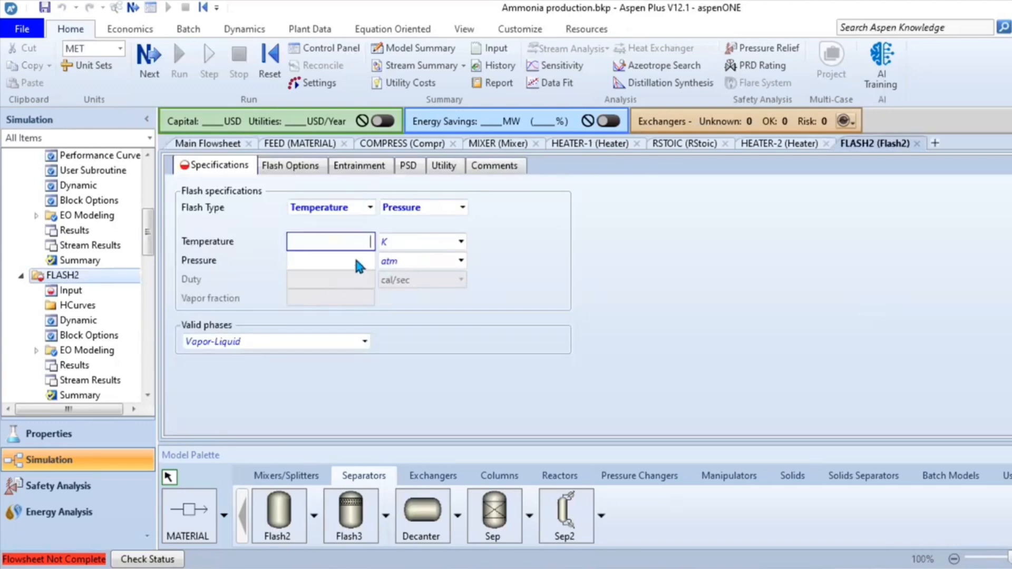
pyautogui.click(371, 207)
pyautogui.click(311, 239)
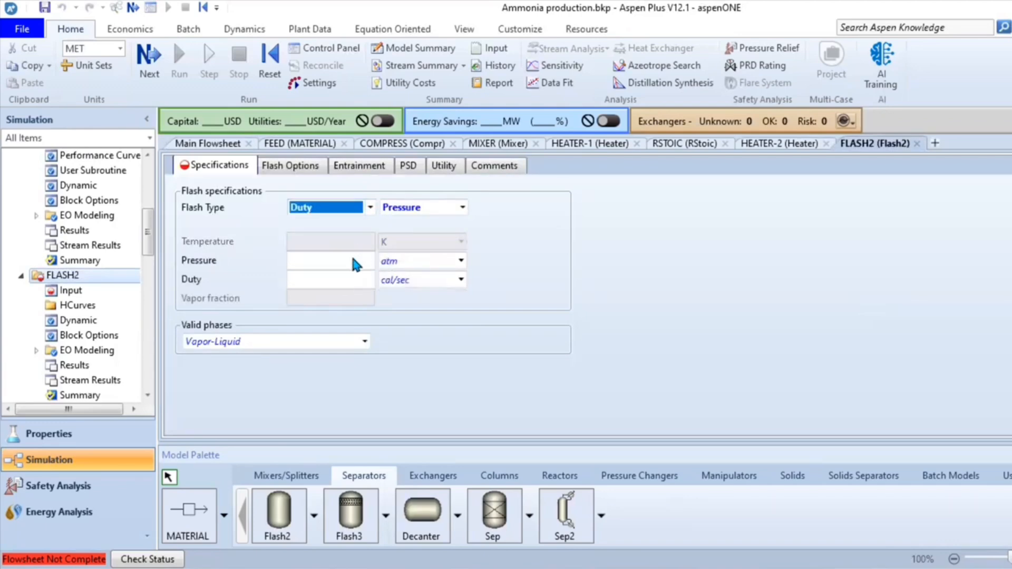
pyautogui.click(350, 258)
pyautogui.write('0')
pyautogui.click(349, 280)
pyautogui.write('0')
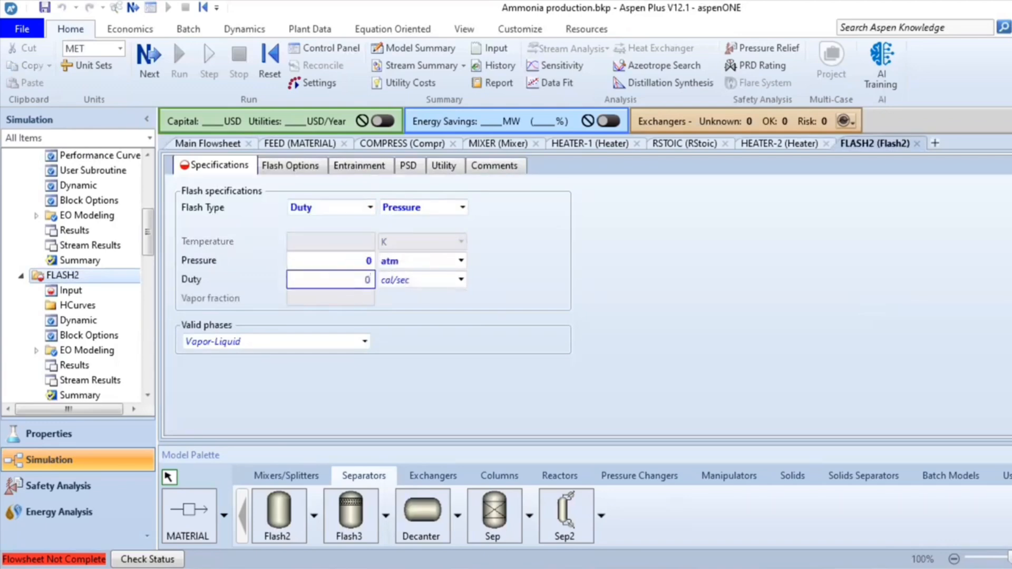
# - Check the flowsheet for missing input and reconnect the destination of stream 2 to the inlet port of MIXER
pyautogui.click(149, 58)
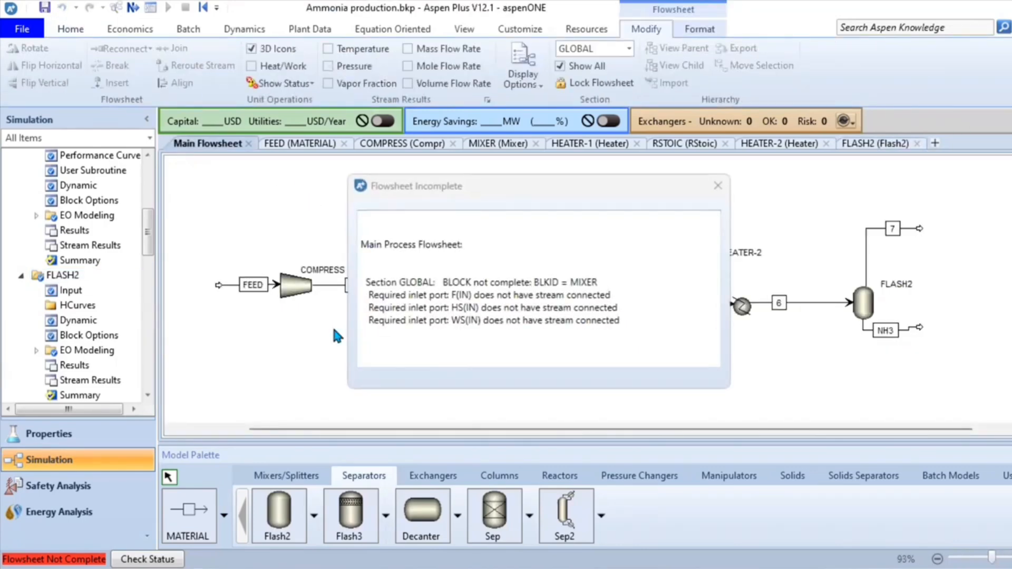
pyautogui.click(717, 186)
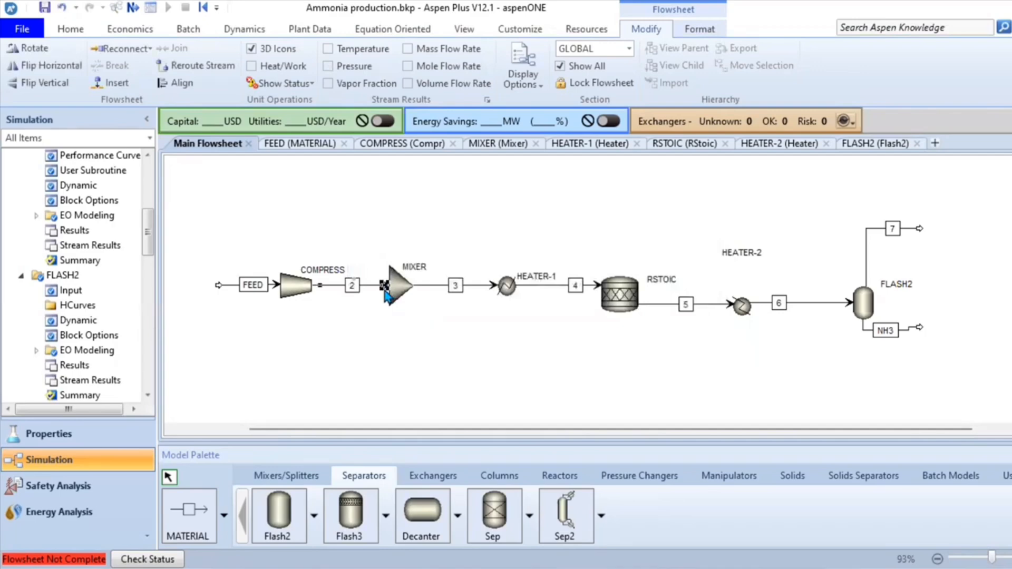
pyautogui.rightClick(384, 290)
pyautogui.moveTo(457, 233)
pyautogui.click(599, 238)
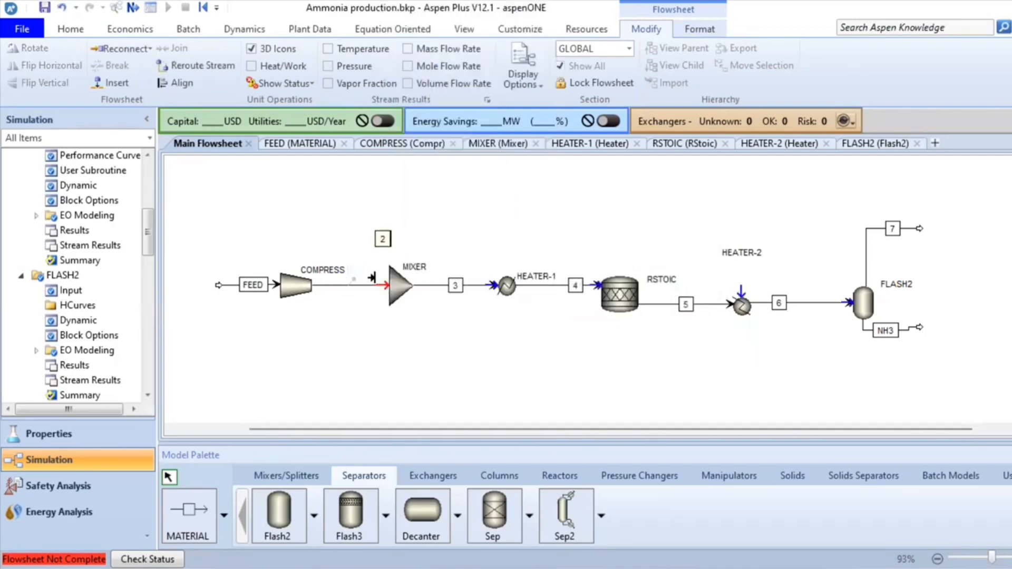
pyautogui.click(388, 285)
# - Run the simulation and open the stream summary for all streams
pyautogui.click(70, 28)
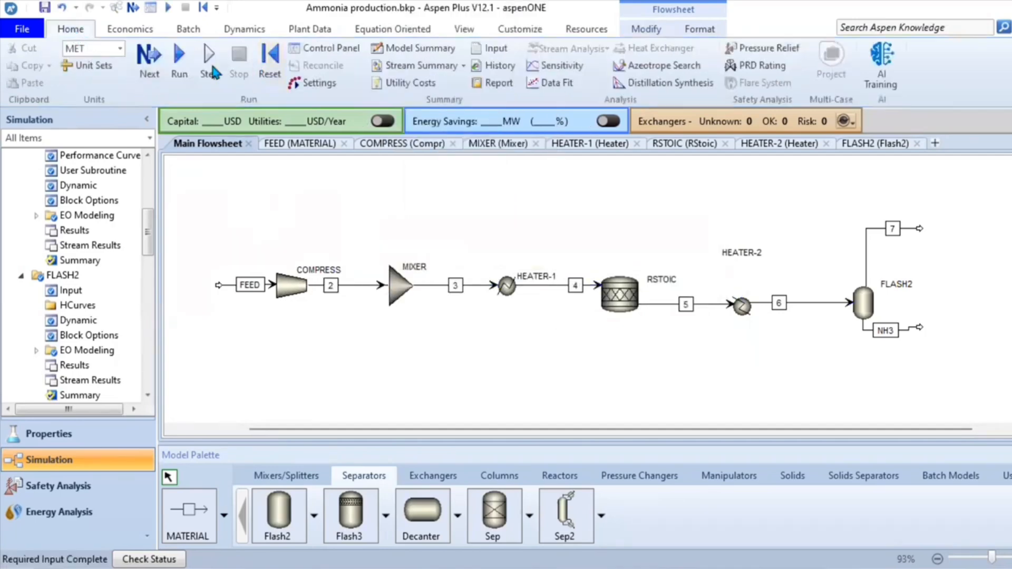
pyautogui.click(174, 71)
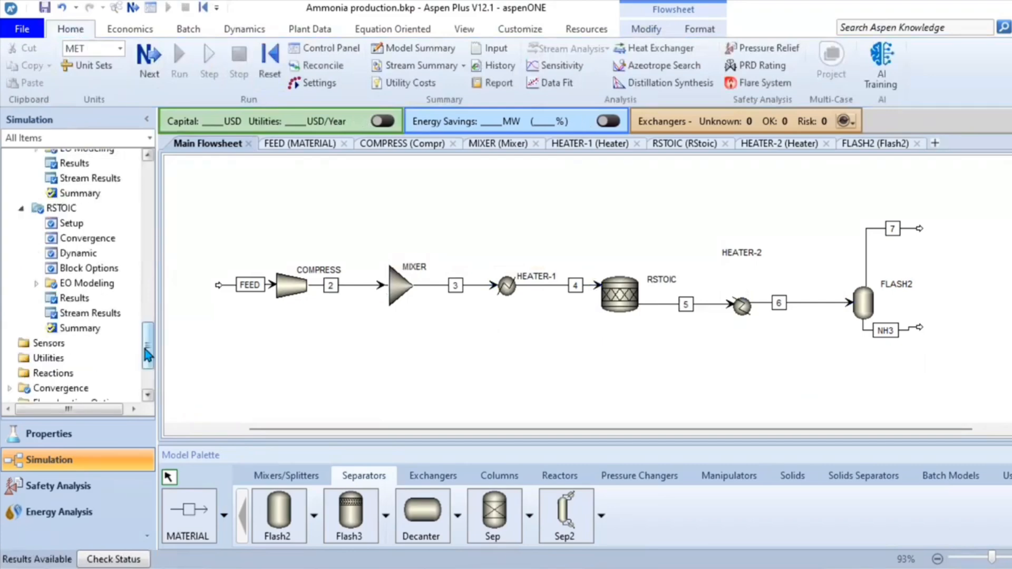
pyautogui.click(410, 65)
pyautogui.scroll(-1, 601, 316)
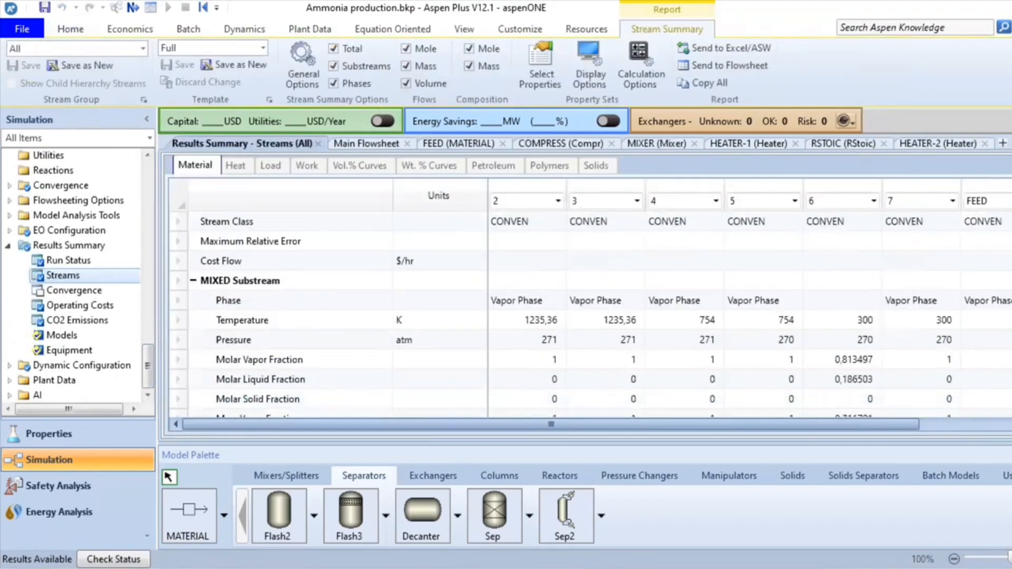
# - Expand the mole fractions in the stream results and examine the composition and flows across the streams up to NH3
pyautogui.scroll(-3, 601, 316)
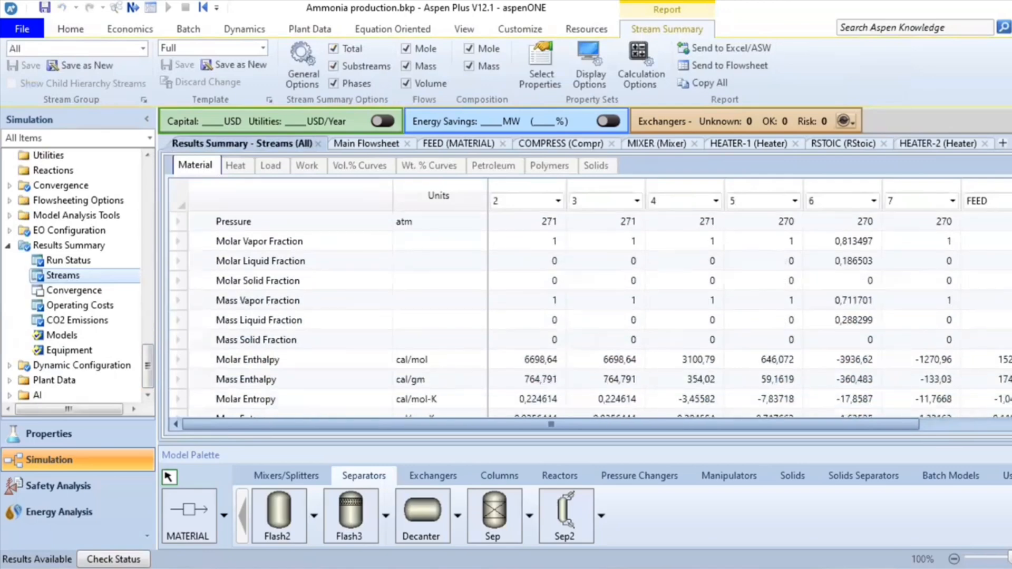
pyautogui.scroll(-3, 601, 316)
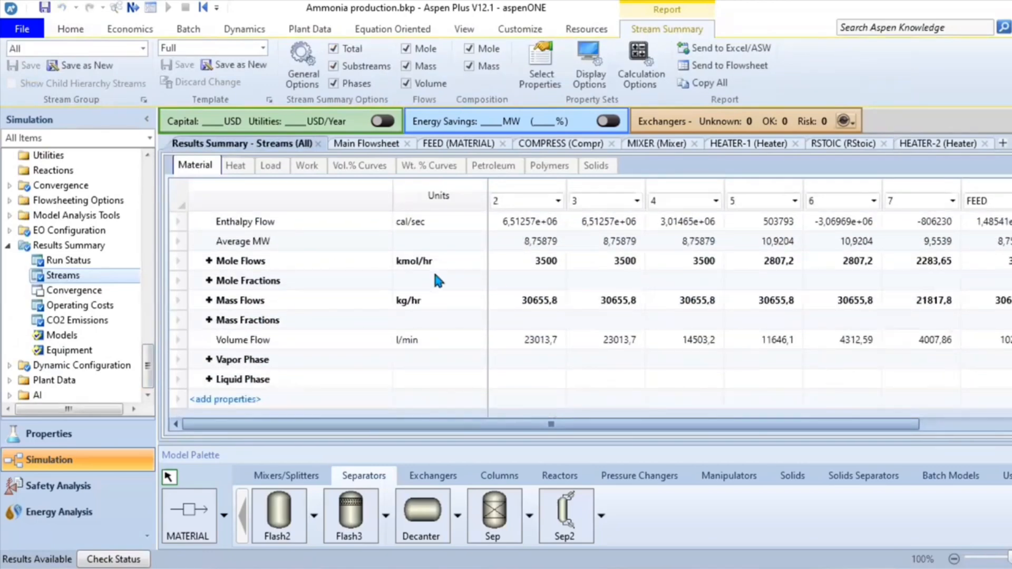
pyautogui.click(208, 281)
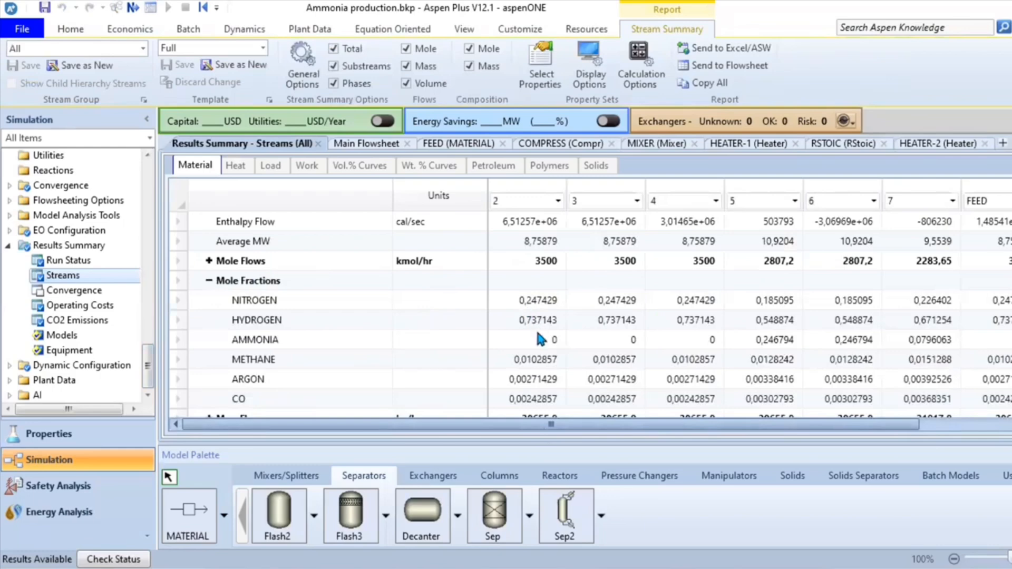
pyautogui.moveTo(561, 425); pyautogui.dragTo(676, 426)
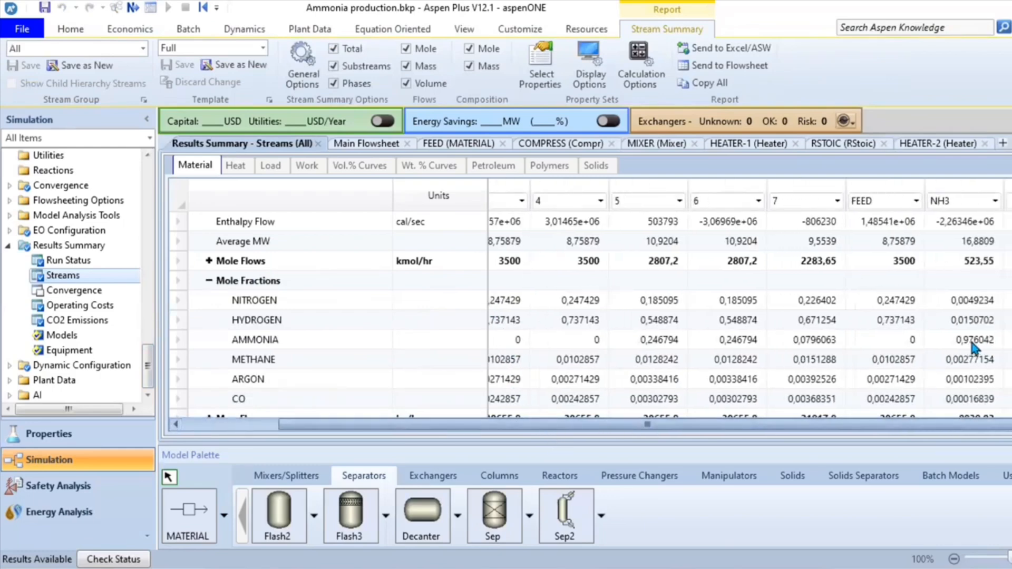
pyautogui.scroll(2, 975, 348)
pyautogui.scroll(-3, 975, 348)
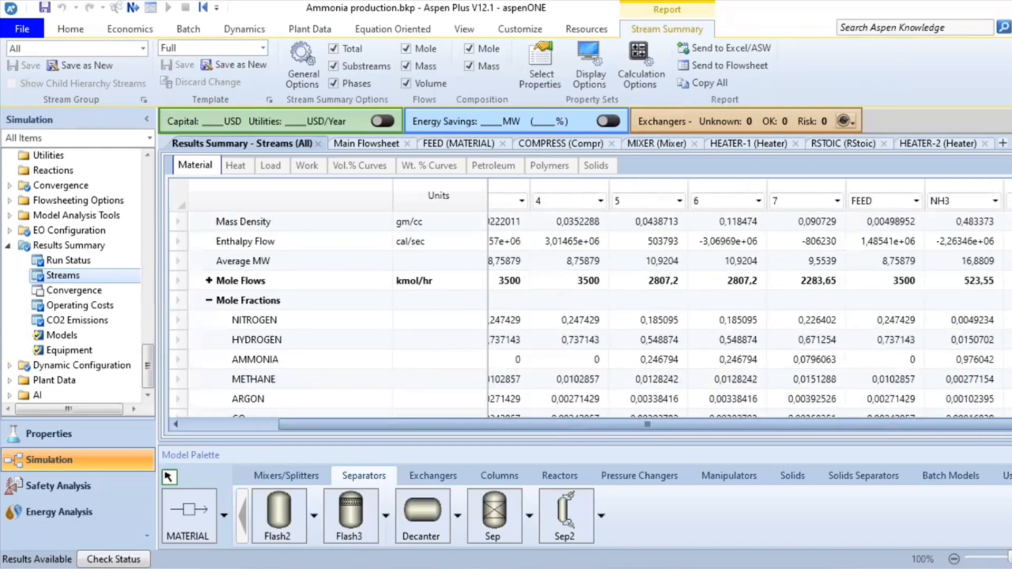
pyautogui.scroll(-1, 590, 316)
pyautogui.scroll(1, 590, 316)
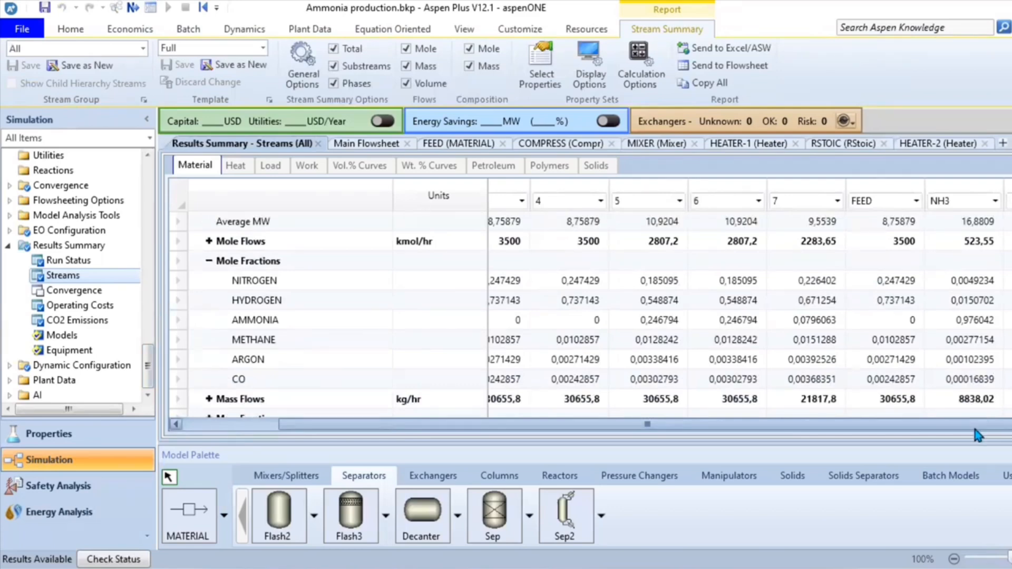
pyautogui.moveTo(975, 429); pyautogui.dragTo(968, 429)
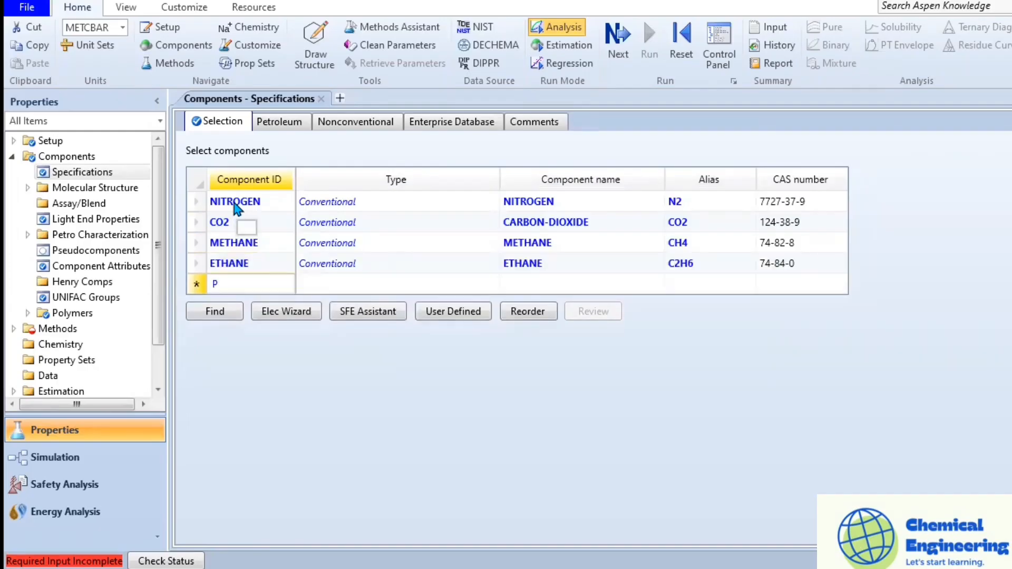
# - Add PROPANE, I-BUTANE and N-BUTANE to the component list below ETHANE
pyautogui.write('NE')
pyautogui.press('Return')
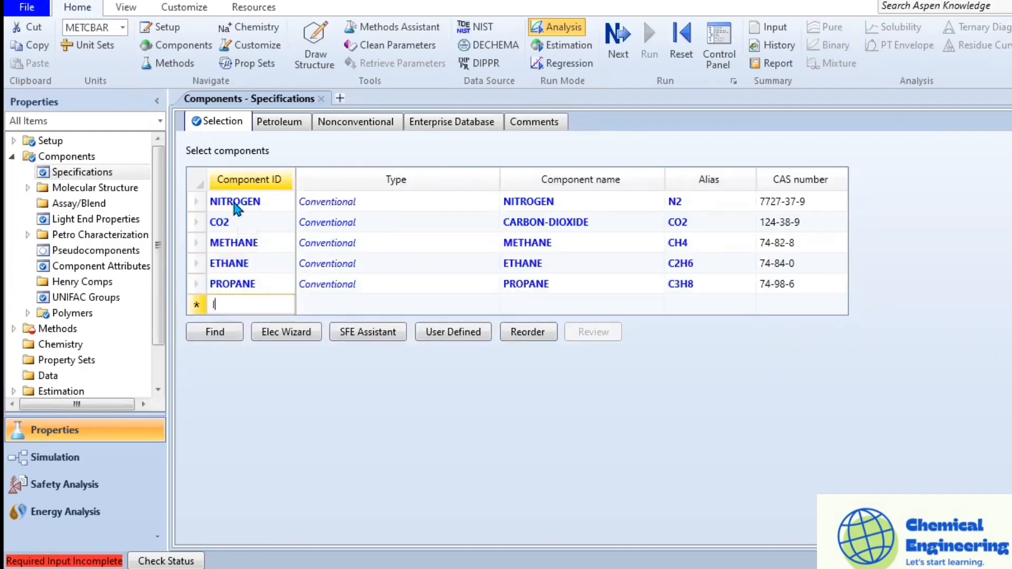
pyautogui.write('I-BUTANE')
pyautogui.press('Return')
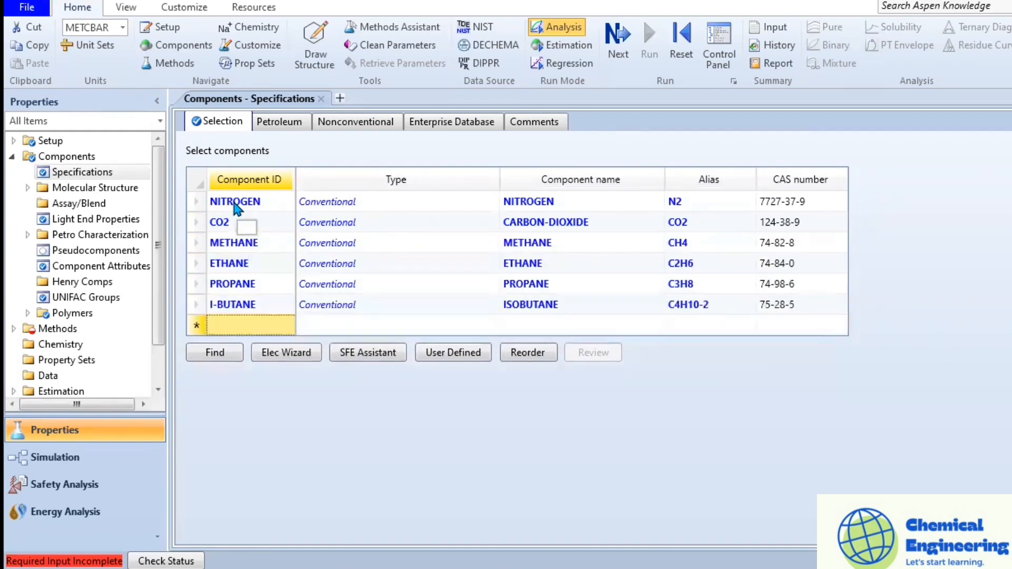
pyautogui.write('N-BUTANE')
pyautogui.press('Return')
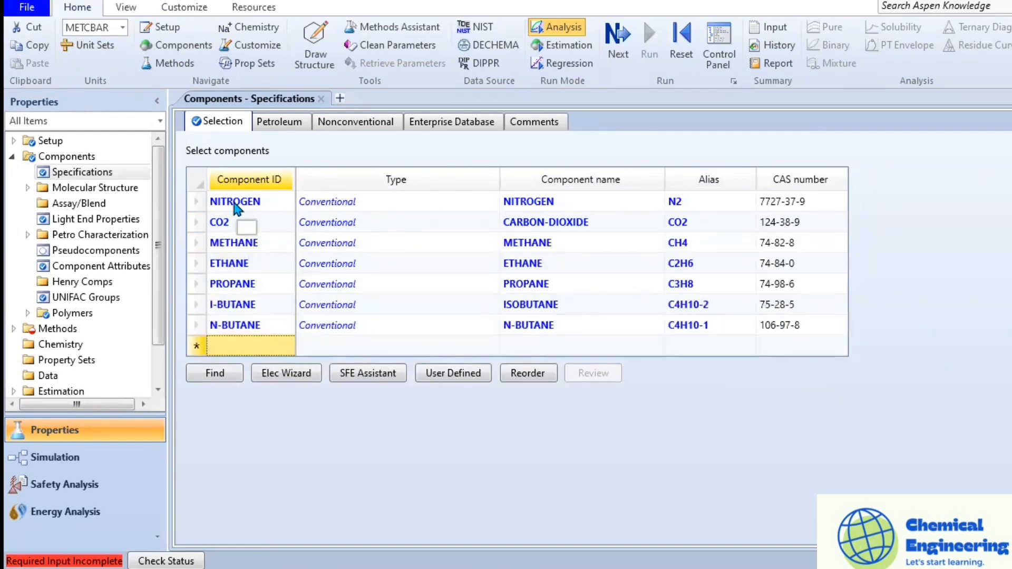
# - Set the base property method to PENG-ROB in the global method specifications
pyautogui.click(11, 157)
pyautogui.click(13, 172)
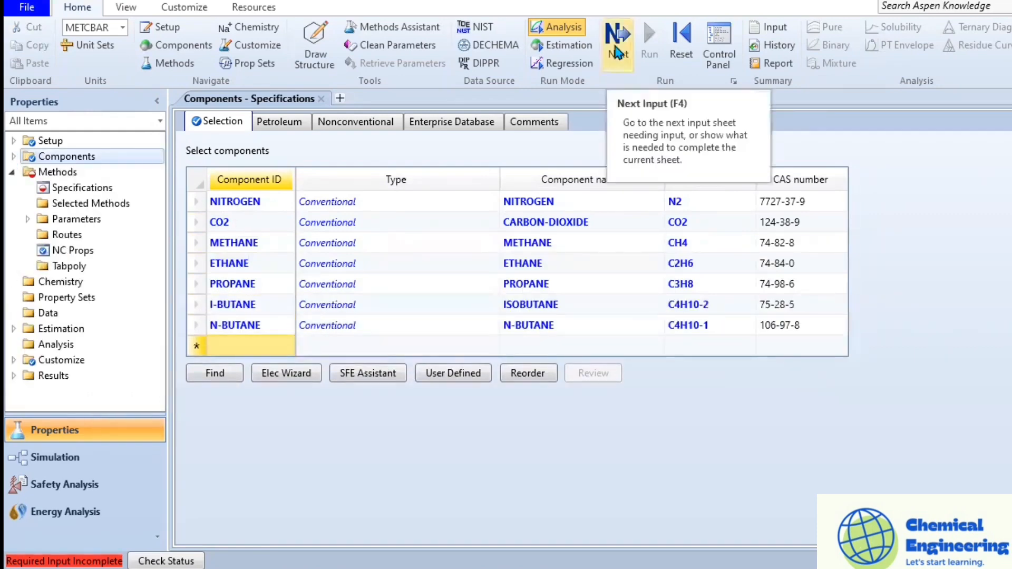
pyautogui.click(79, 191)
pyautogui.click(519, 172)
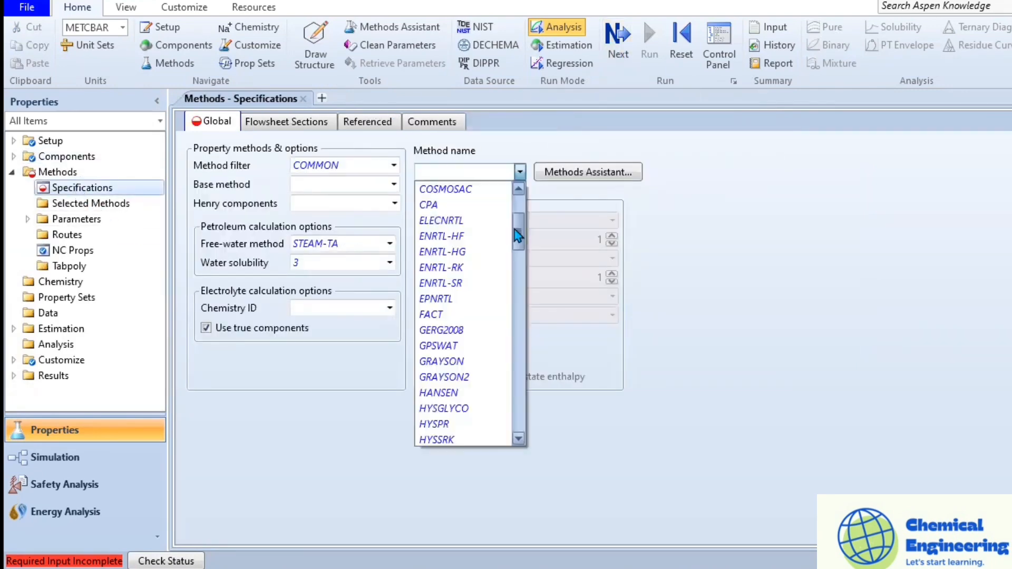
pyautogui.moveTo(514, 230); pyautogui.dragTo(514, 242)
pyautogui.click(393, 184)
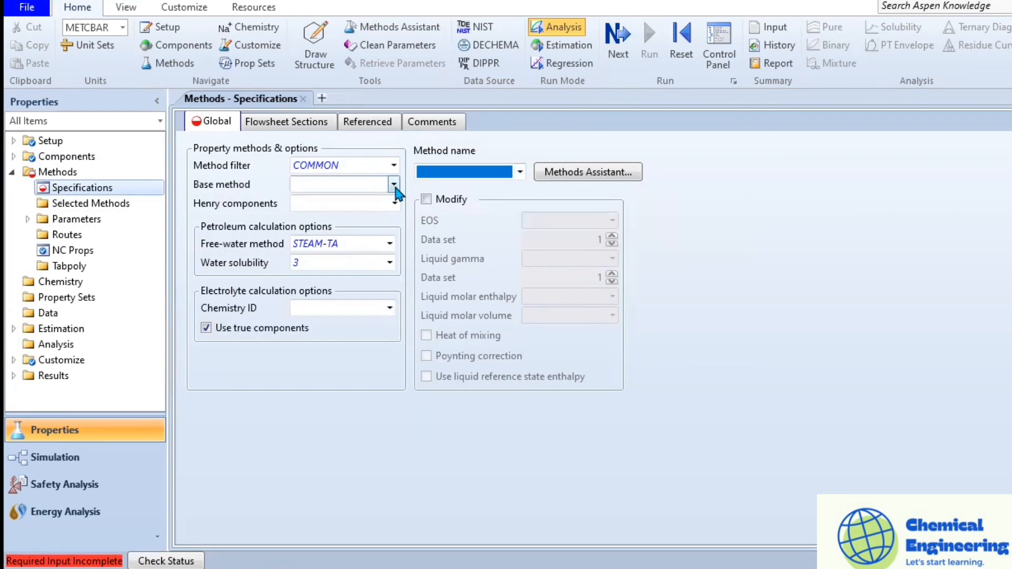
pyautogui.click(394, 184)
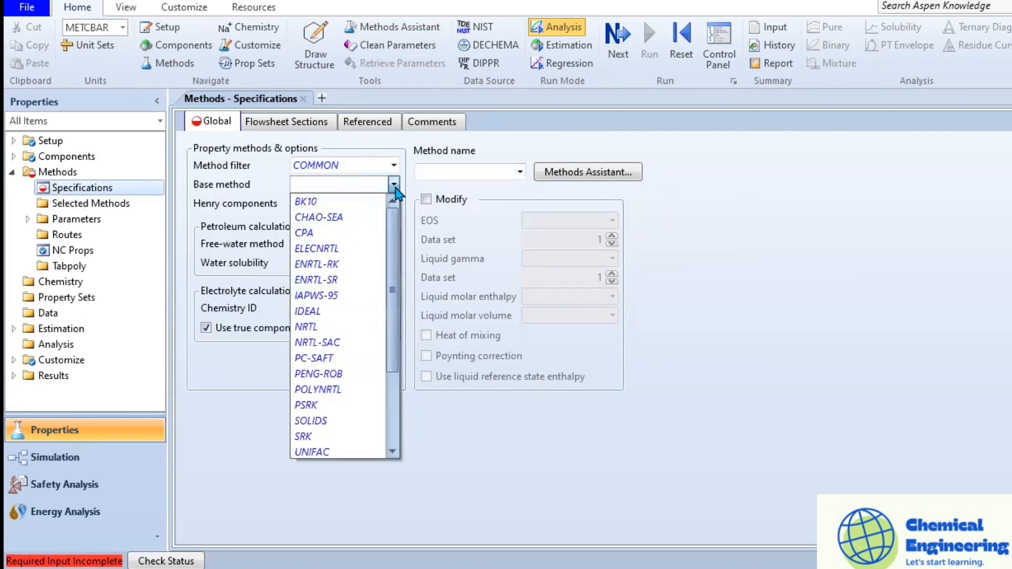
pyautogui.click(334, 375)
pyautogui.click(520, 172)
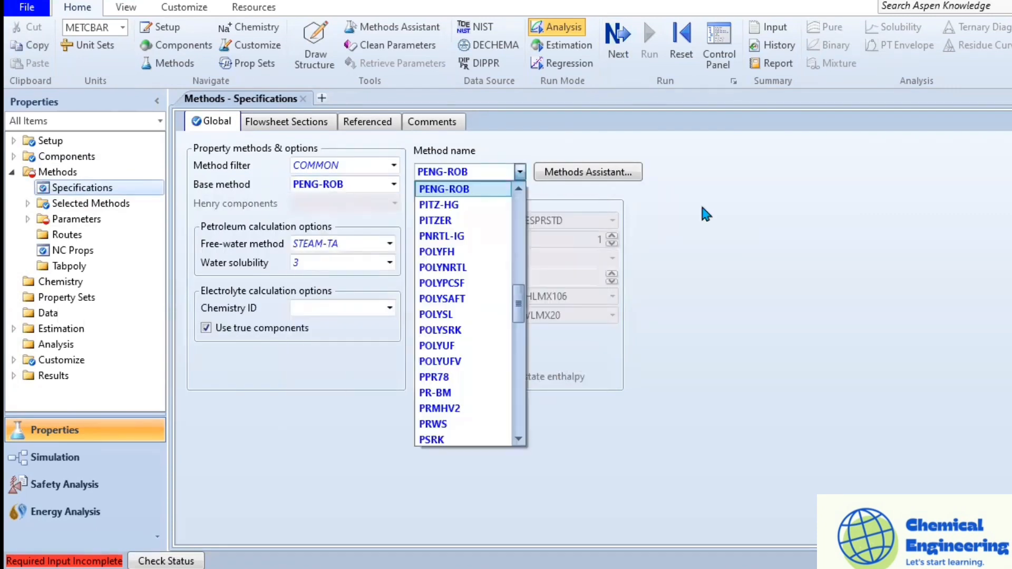
pyautogui.click(706, 214)
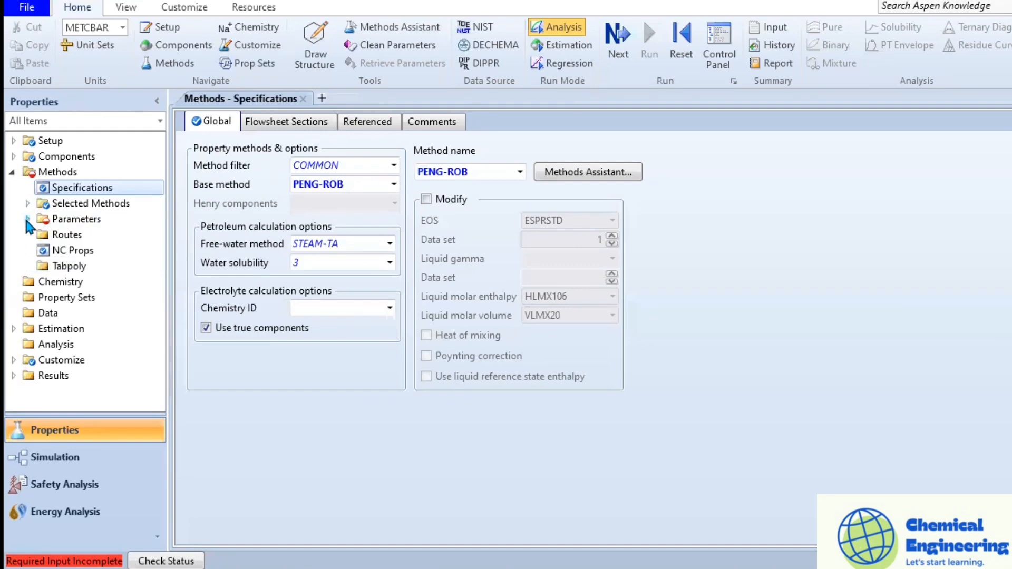
# - Open the PRKBV-1 binary interaction parameters to complete the required properties input
pyautogui.click(66, 220)
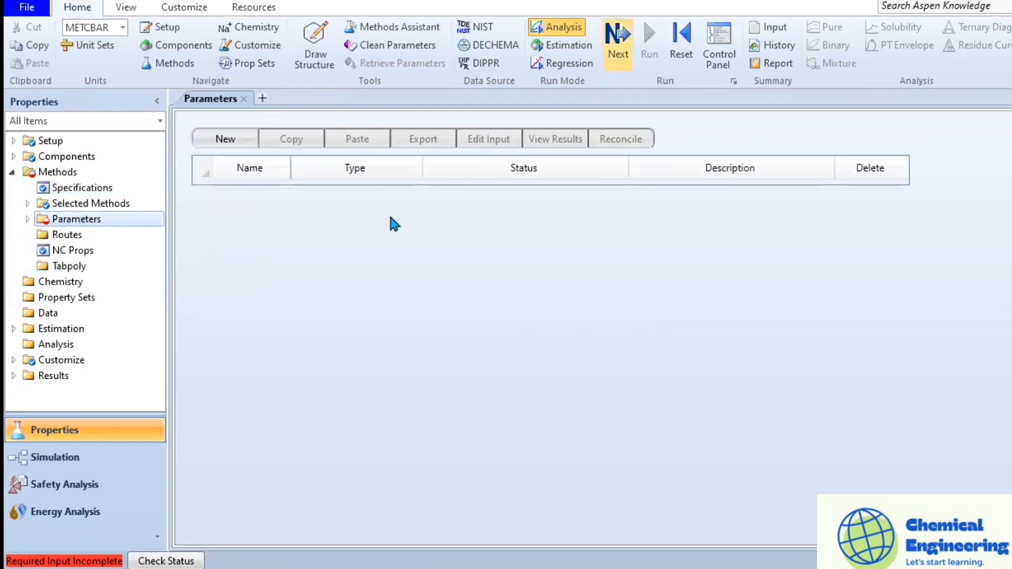
pyautogui.press('F4')
pyautogui.click(13, 172)
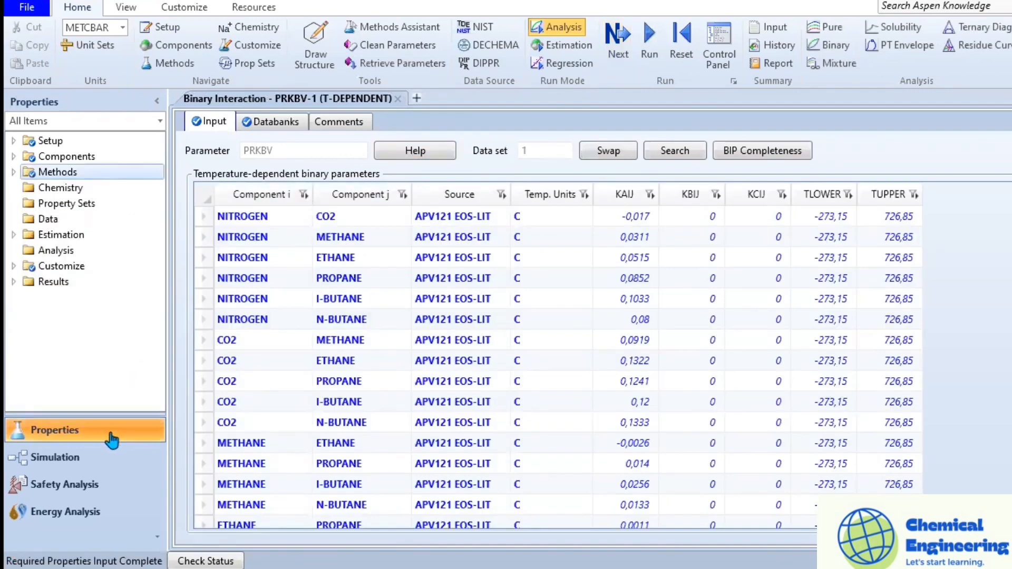
# - Switch to the simulation environment and place a Sep block on the empty main flowsheet
pyautogui.click(95, 459)
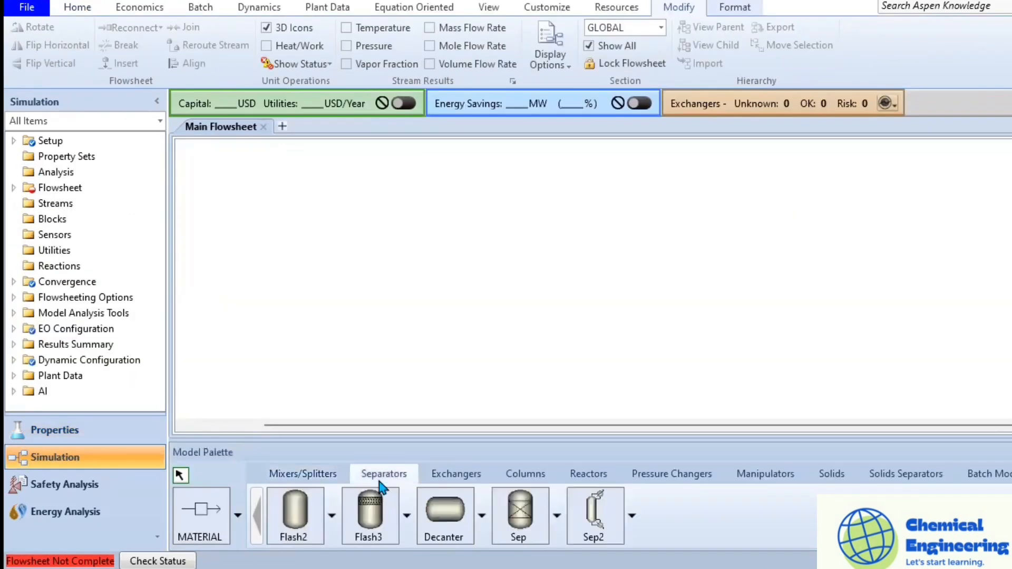
pyautogui.click(518, 512)
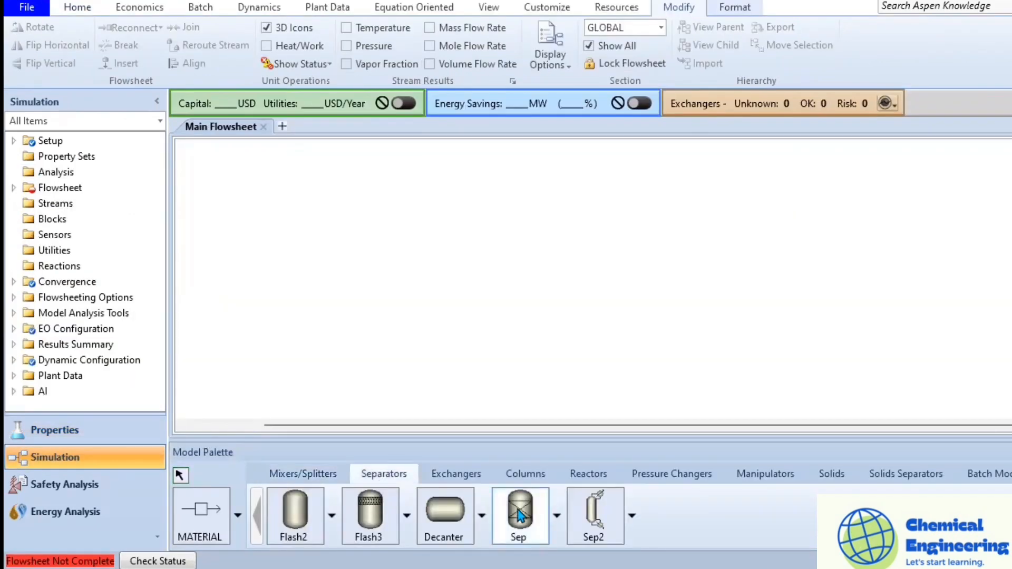
pyautogui.click(322, 252)
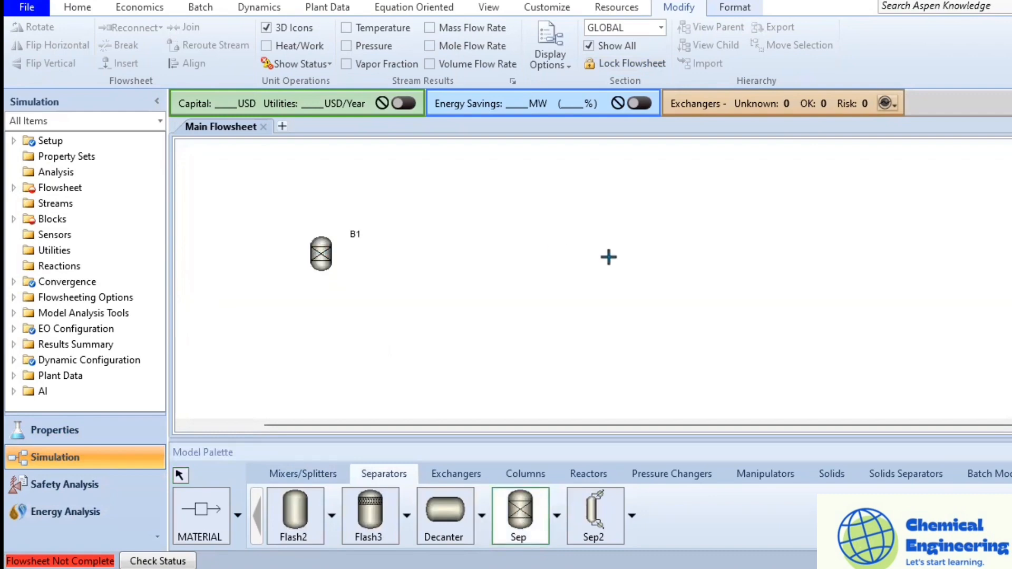
# - Place two Heater blocks in a row to the right of the Sep block
pyautogui.click(456, 473)
pyautogui.click(298, 522)
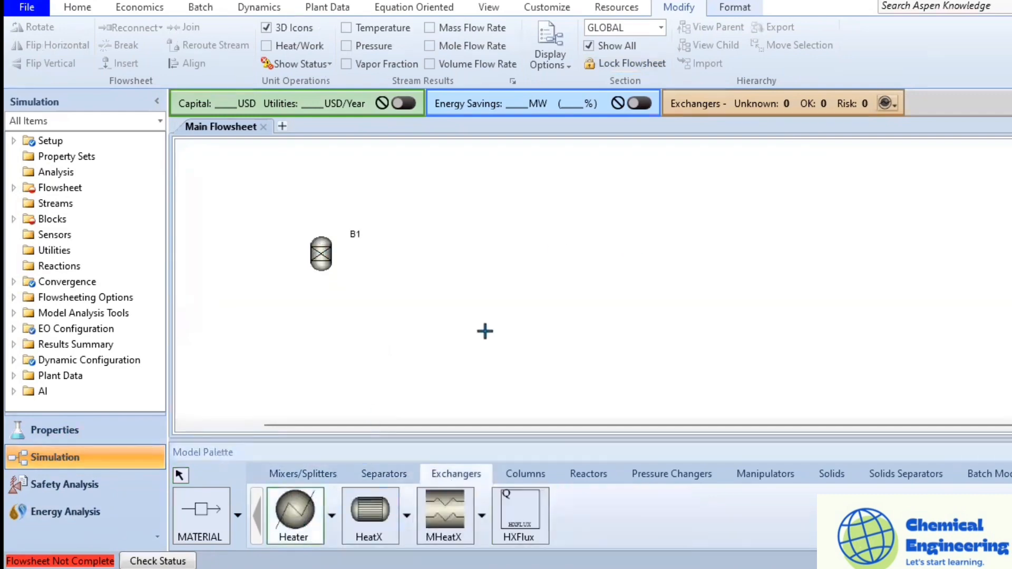
pyautogui.click(469, 250)
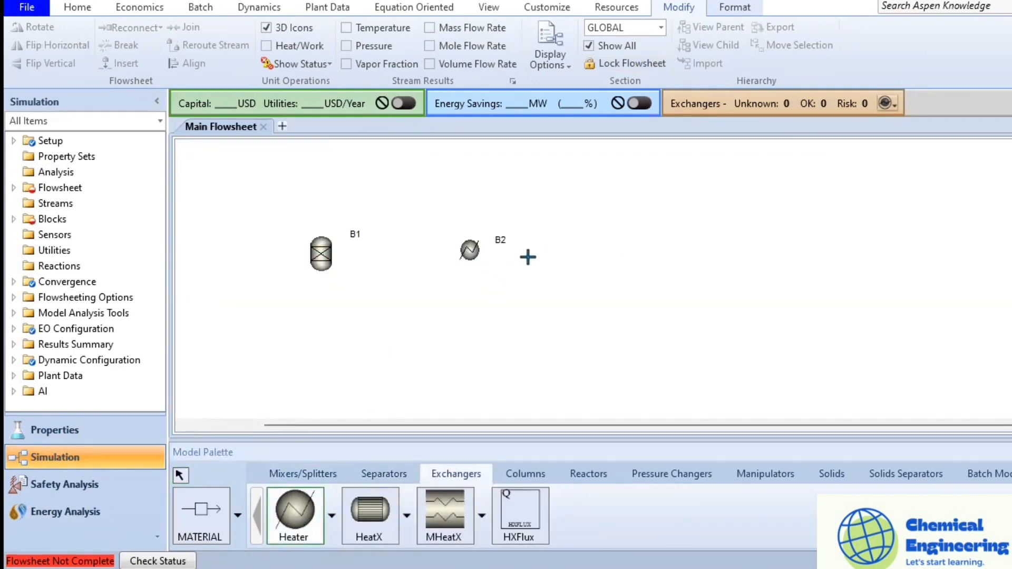
pyautogui.click(597, 250)
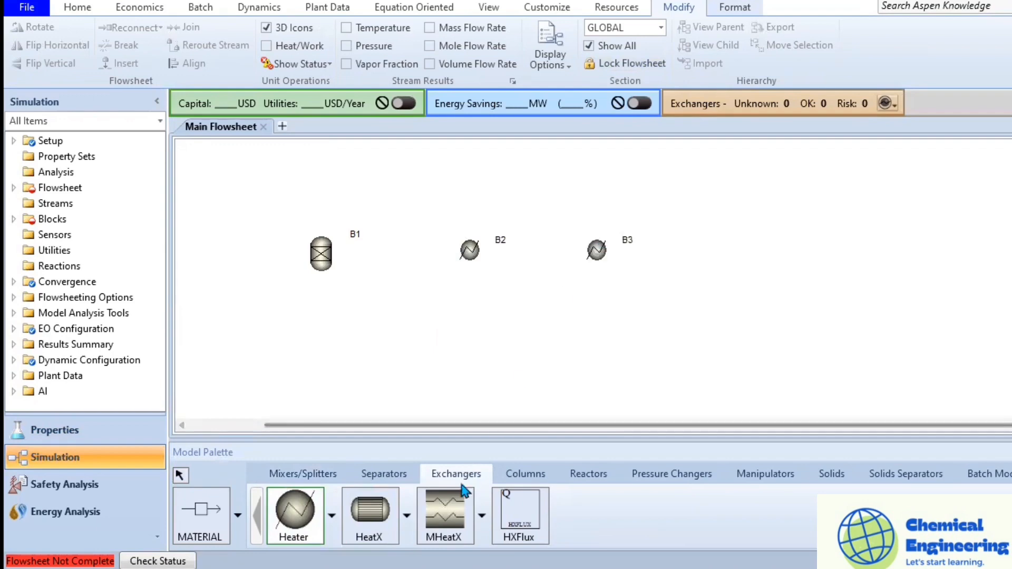
# - Place a second Sep block to the right of heater B3 and a Mixer below and to the right of it
pyautogui.click(388, 475)
pyautogui.click(503, 519)
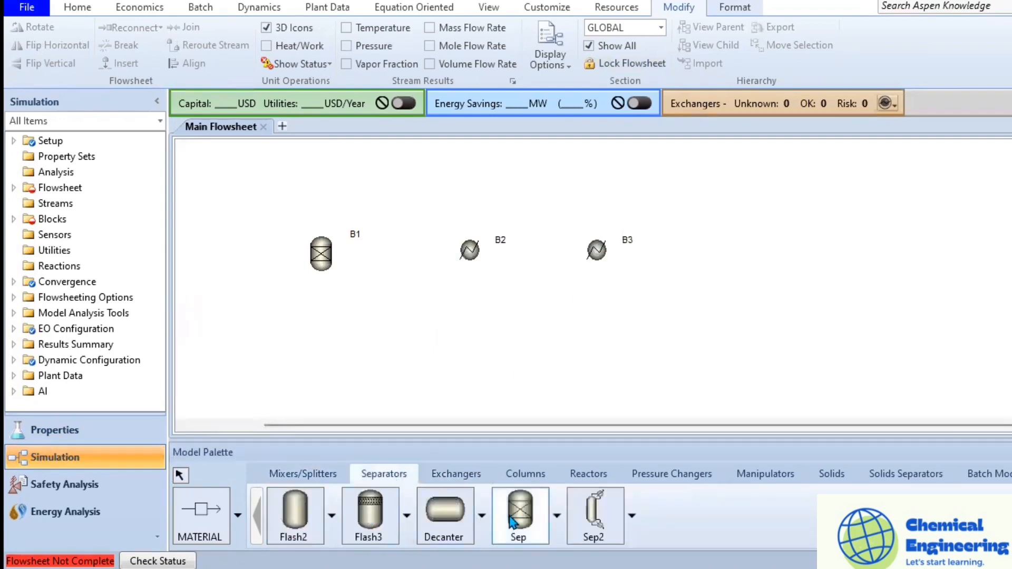
pyautogui.click(719, 253)
pyautogui.click(308, 474)
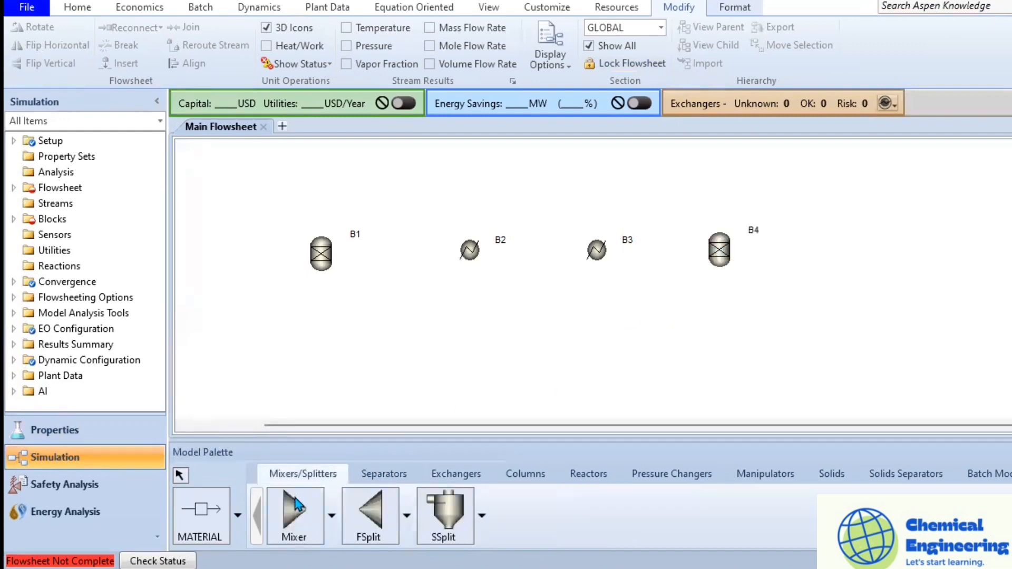
pyautogui.click(297, 506)
pyautogui.click(794, 313)
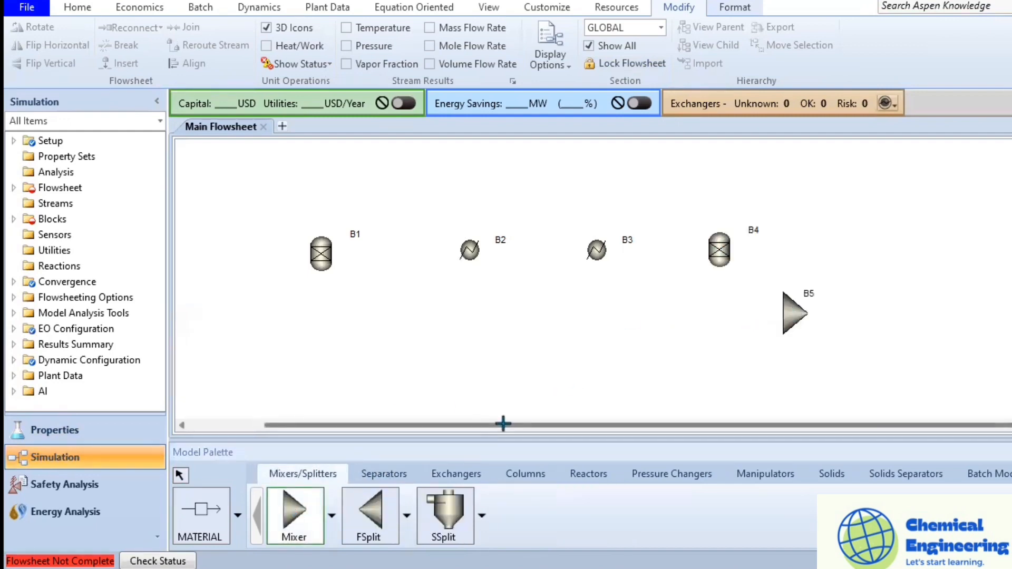
pyautogui.click(390, 475)
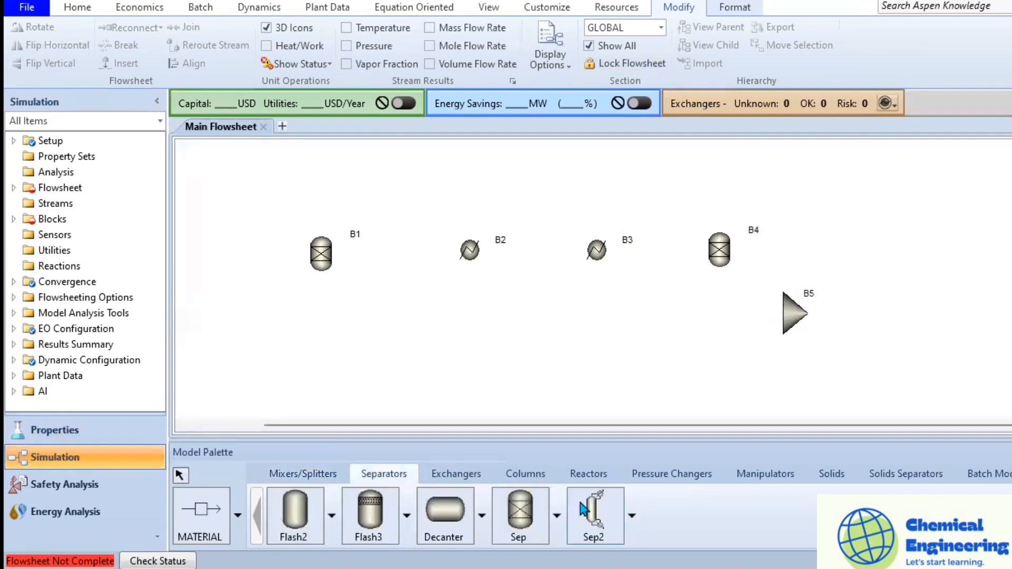
pyautogui.click(583, 510)
pyautogui.click(912, 284)
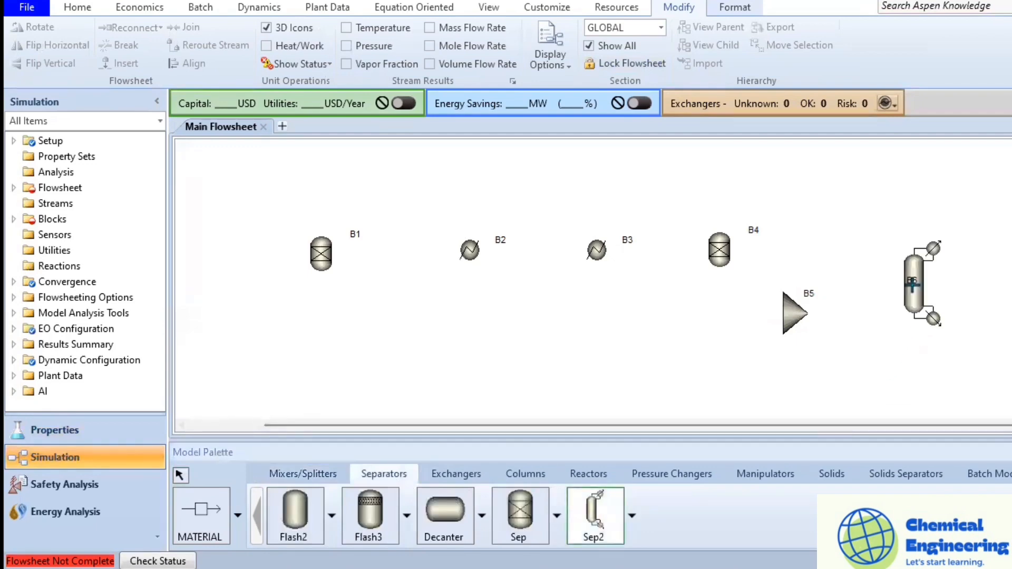
pyautogui.click(916, 287)
pyautogui.rightClick(917, 291)
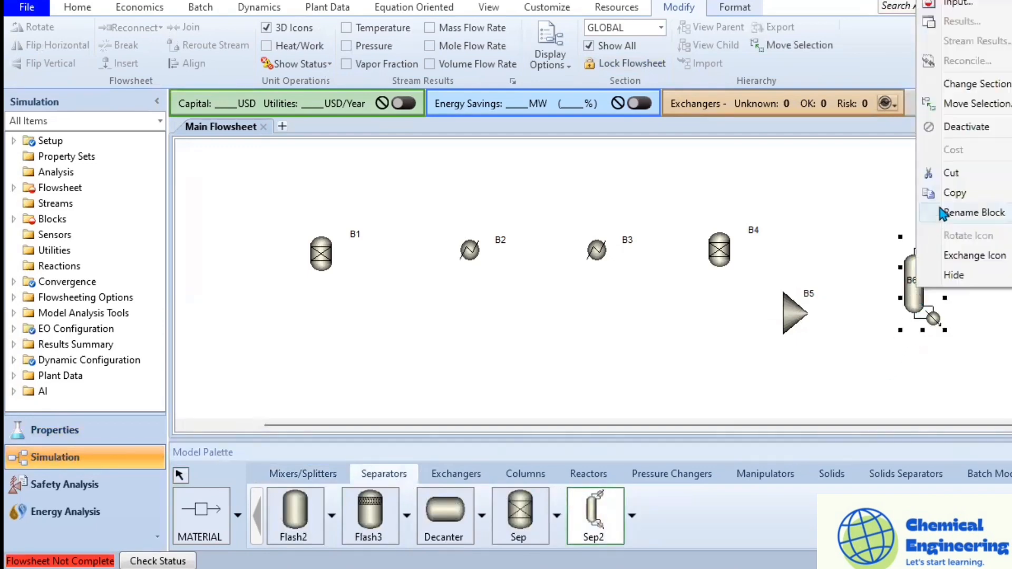
pyautogui.click(946, 173)
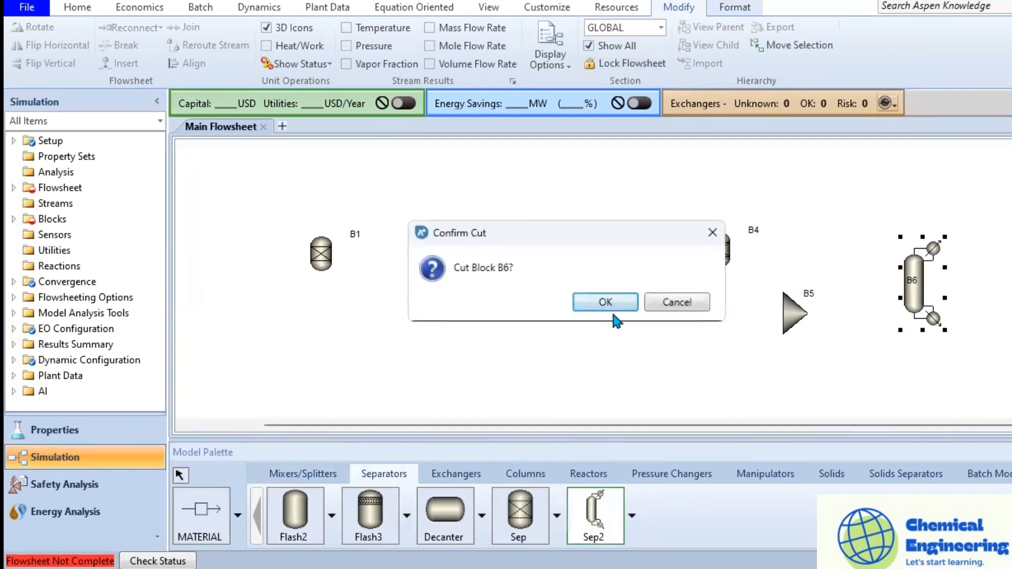
pyautogui.click(611, 304)
# - Place a Sep2 block with the packed-column icon to the right of mixer B5
pyautogui.click(632, 515)
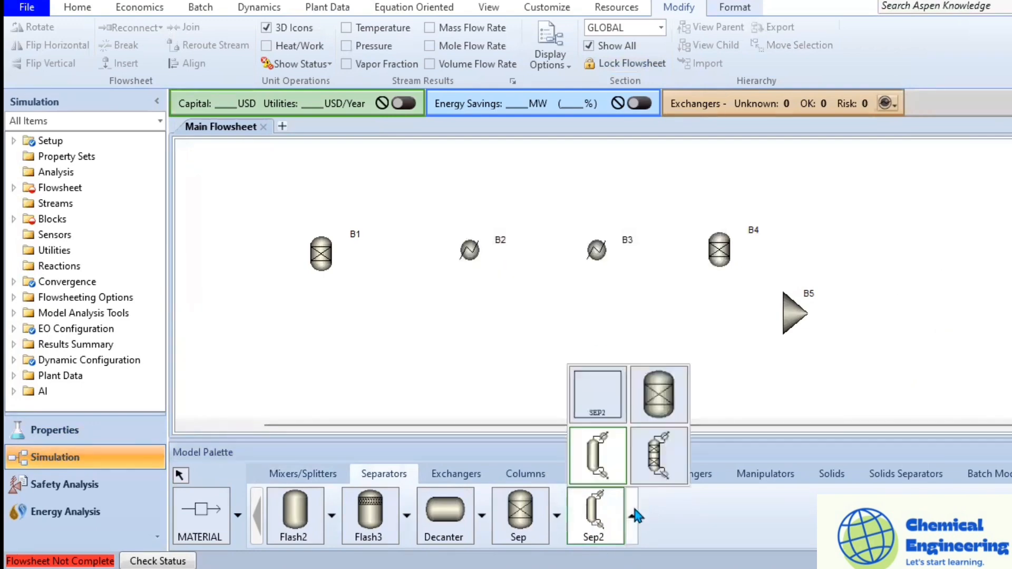
pyautogui.click(655, 477)
pyautogui.click(912, 271)
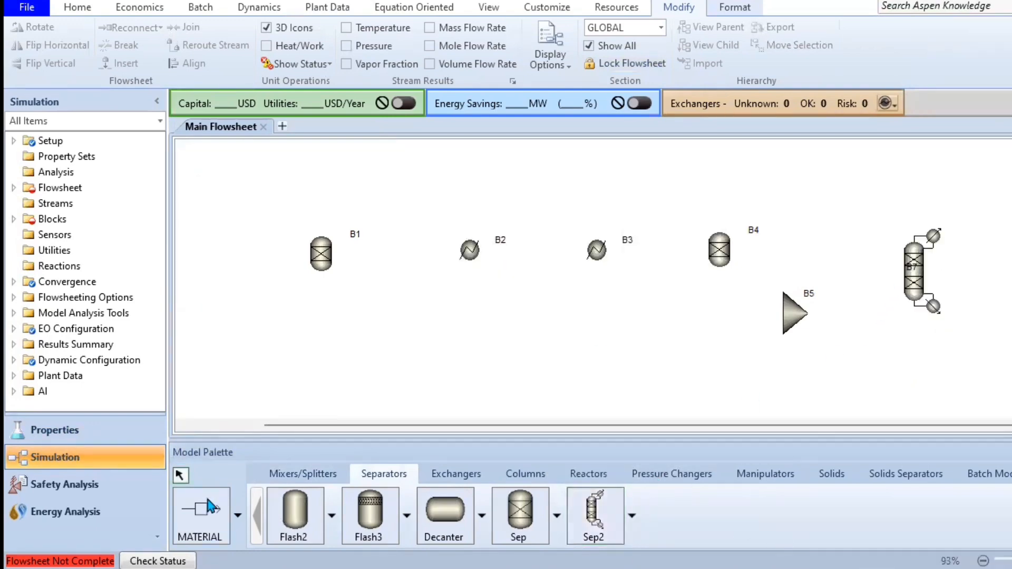
# - Draw a material feed stream into Sep B1 and connect B1's outlet to heater B2
pyautogui.click(210, 506)
pyautogui.click(248, 250)
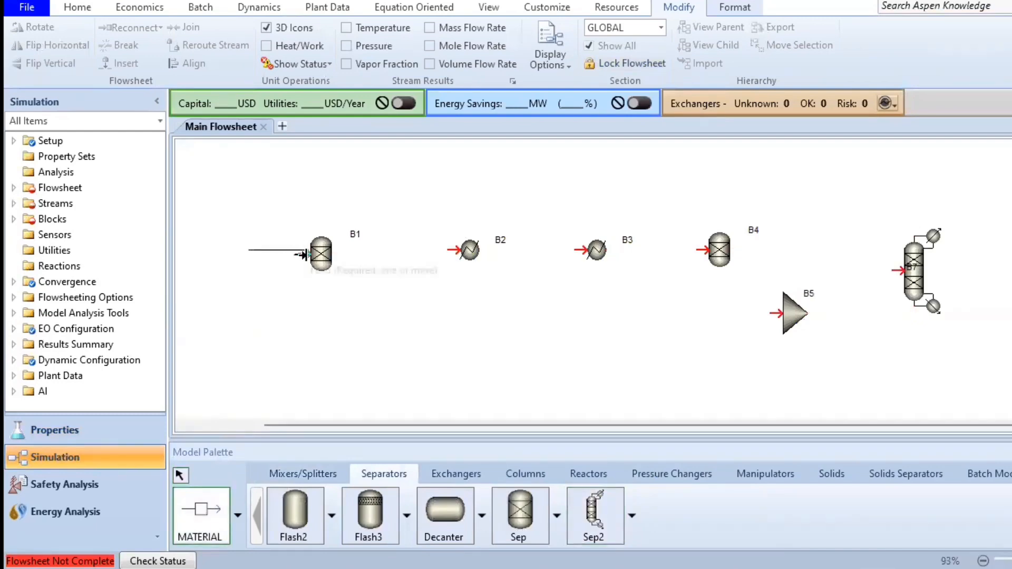
pyautogui.click(303, 255)
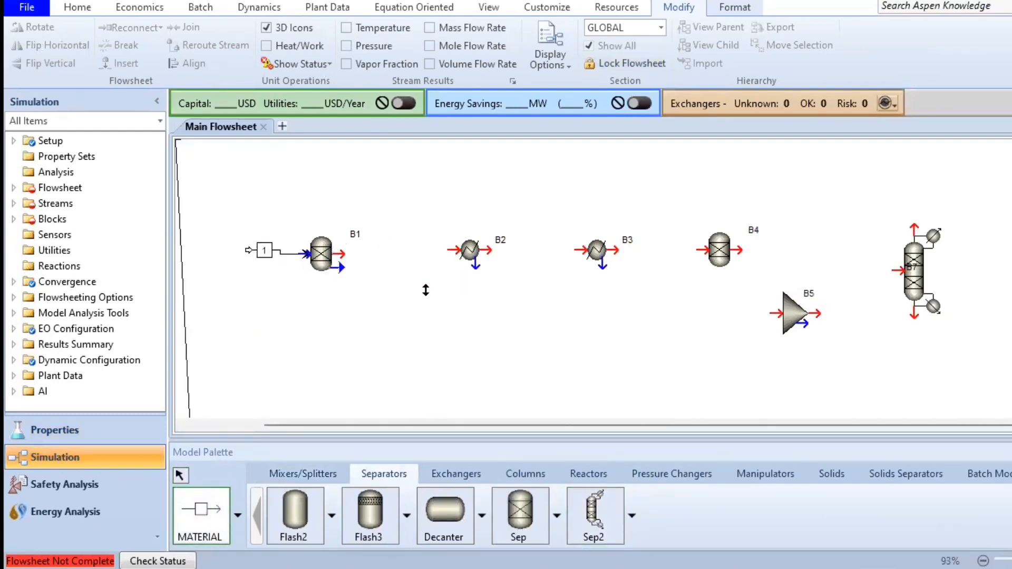
pyautogui.click(340, 254)
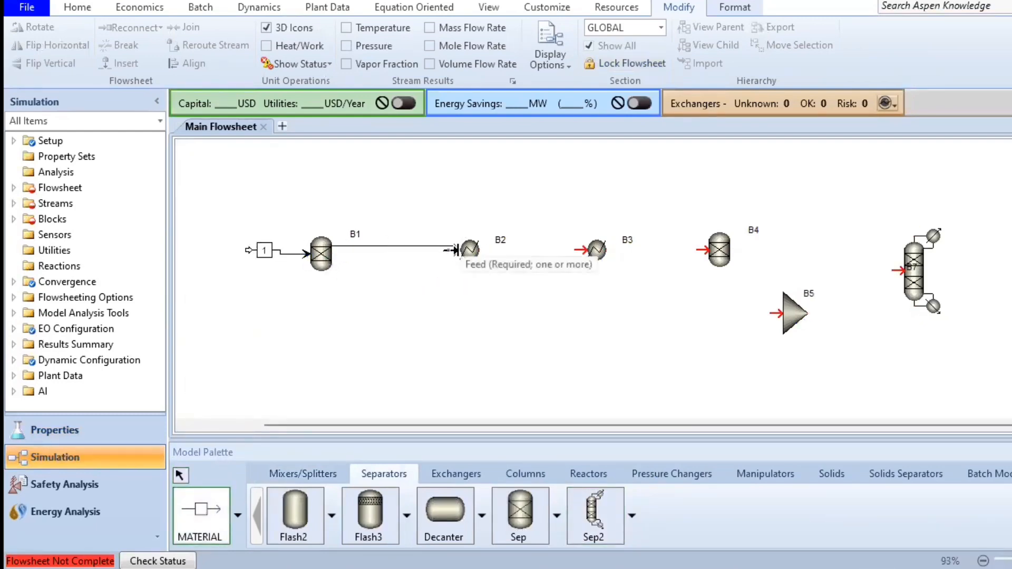
pyautogui.click(455, 250)
# - Draw a free outlet stream from the underside of heater B2 and connect B2's product to heater B3
pyautogui.click(476, 260)
pyautogui.click(515, 304)
pyautogui.click(480, 250)
pyautogui.click(581, 250)
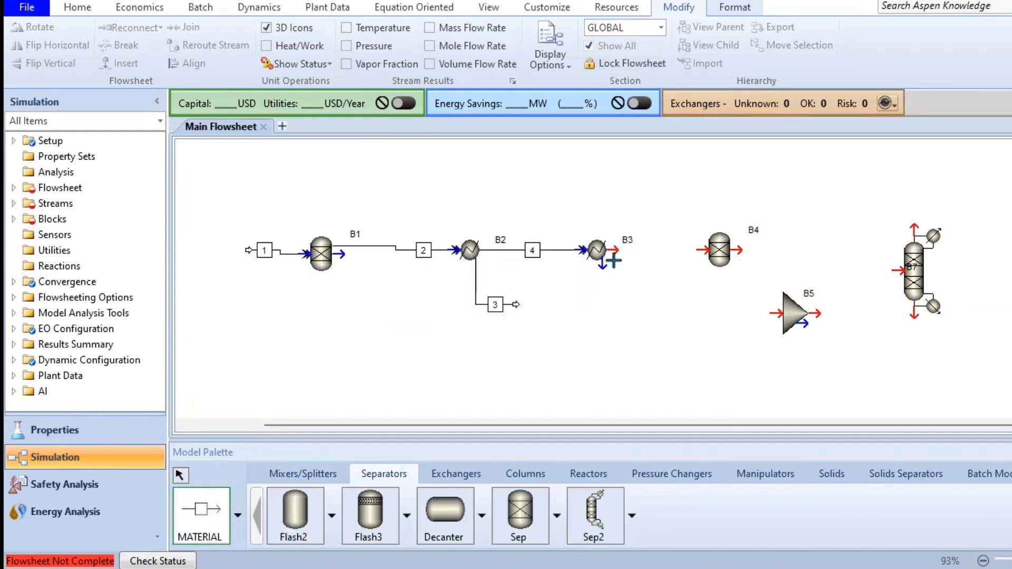
# - Connect heater B3, Sep B4, mixer B5 and Sep2 block B7 in series with material streams
pyautogui.click(615, 249)
pyautogui.click(704, 250)
pyautogui.click(739, 250)
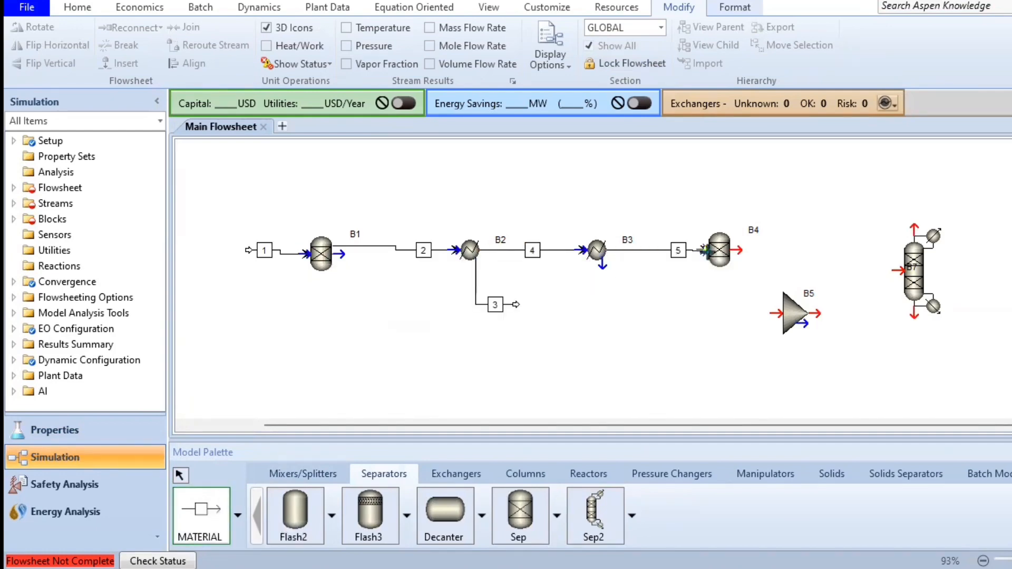
pyautogui.click(776, 313)
pyautogui.click(818, 313)
pyautogui.click(899, 270)
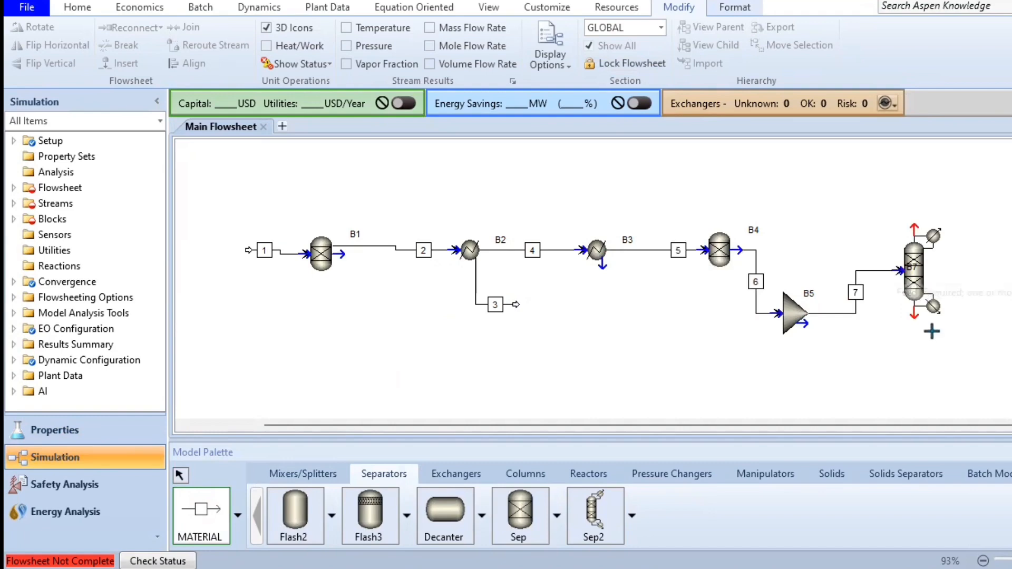
# - Draw free product streams from the bottom and top outlets of Sep2 block B7
pyautogui.click(912, 316)
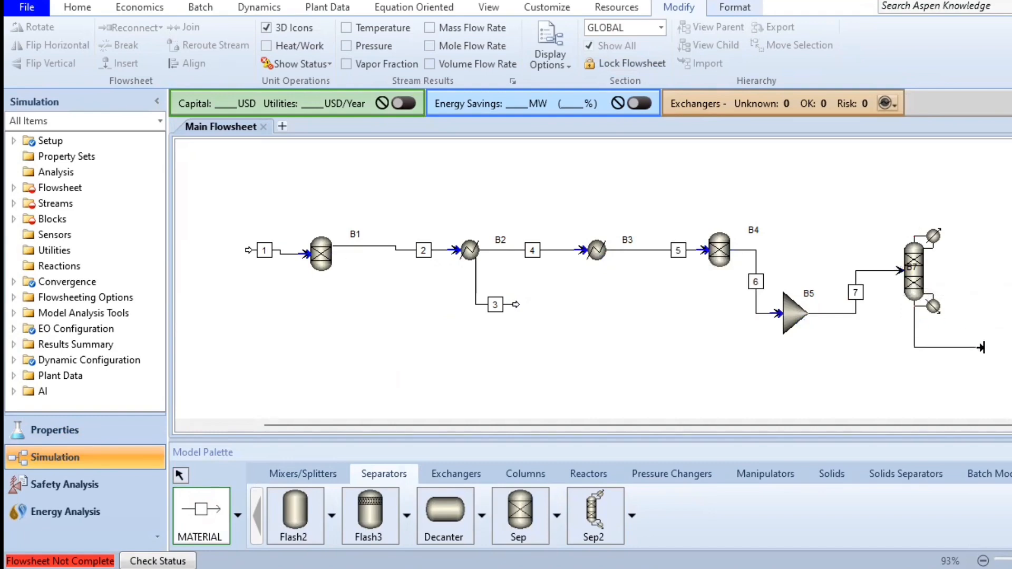
pyautogui.click(984, 348)
pyautogui.click(914, 228)
pyautogui.click(985, 196)
# - Move stream 6's source to the bottom of Sep B4 and reconnect stream 3's source to B4's side outlet
pyautogui.moveTo(731, 251); pyautogui.dragTo(723, 292)
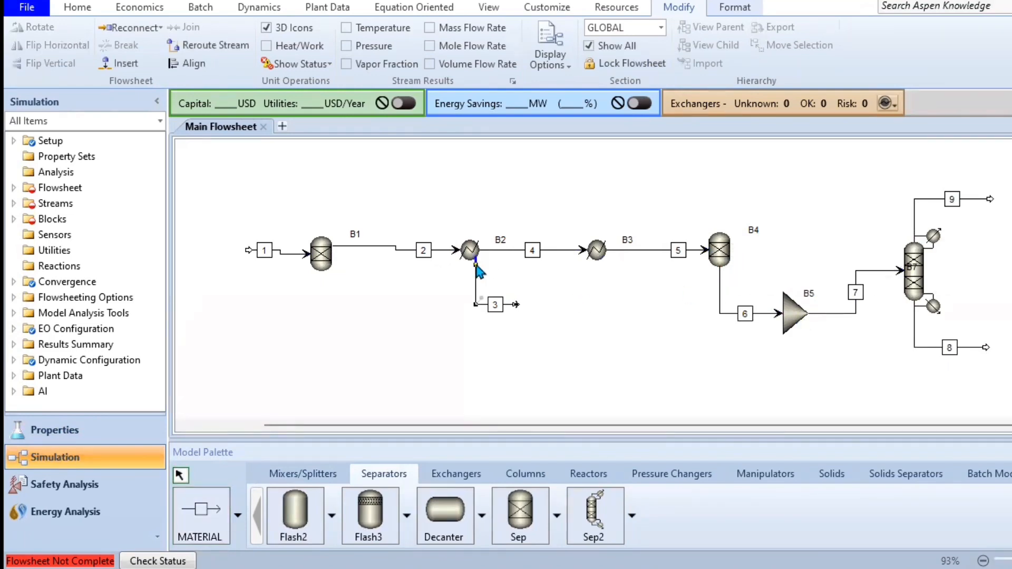
pyautogui.rightClick(475, 271)
pyautogui.moveTo(638, 472)
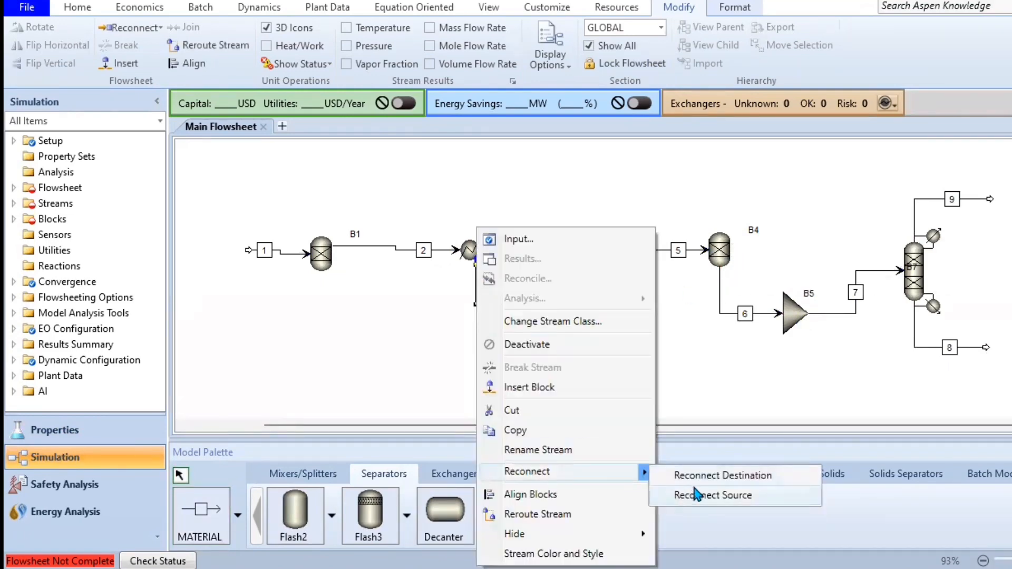
pyautogui.click(685, 495)
# - Reconnect the destination of stream 3 to heater B2 so it recycles from Sep B4
pyautogui.rightClick(738, 255)
pyautogui.moveTo(828, 472)
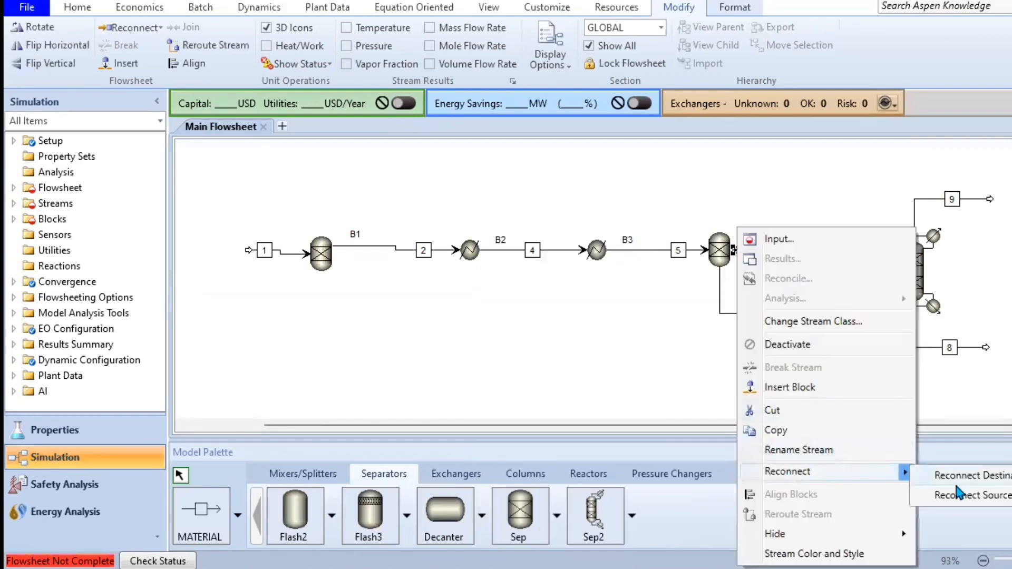
pyautogui.click(962, 494)
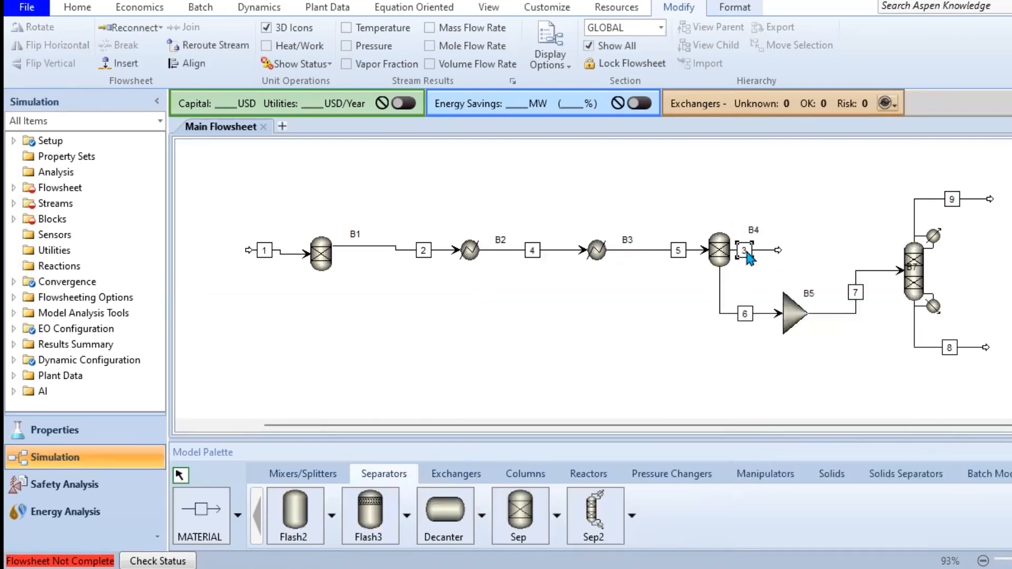
pyautogui.click(463, 248)
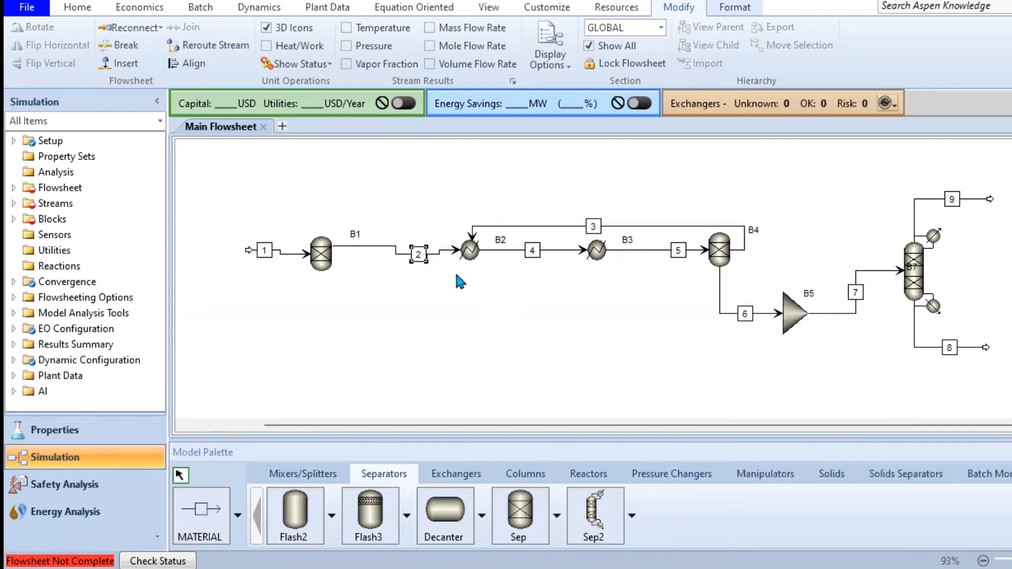
# - Align all flowsheet blocks and raise the horizontal run of recycle stream 3 well above the heaters
pyautogui.hotkey('ctrl', 'a')
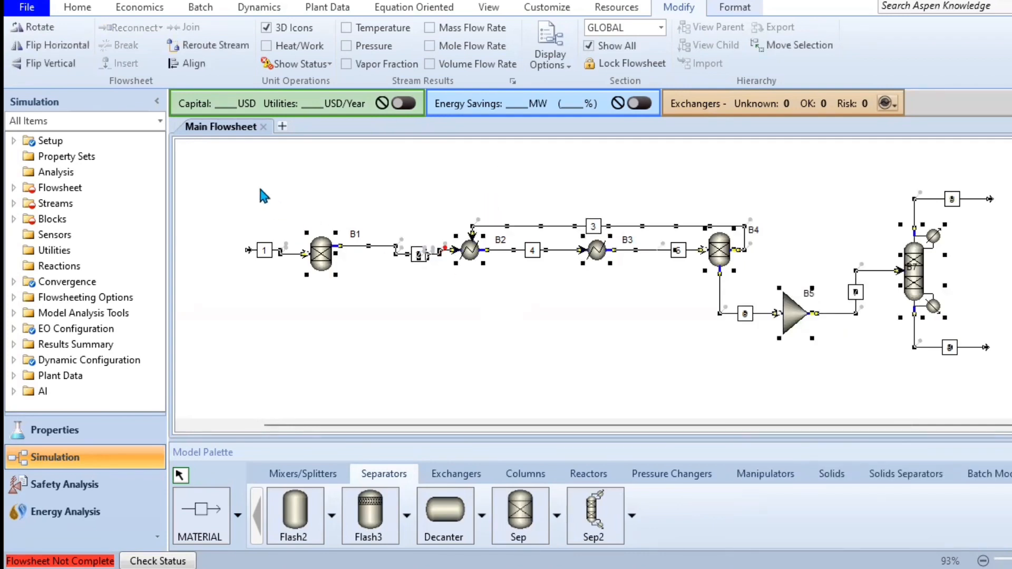
pyautogui.click(195, 65)
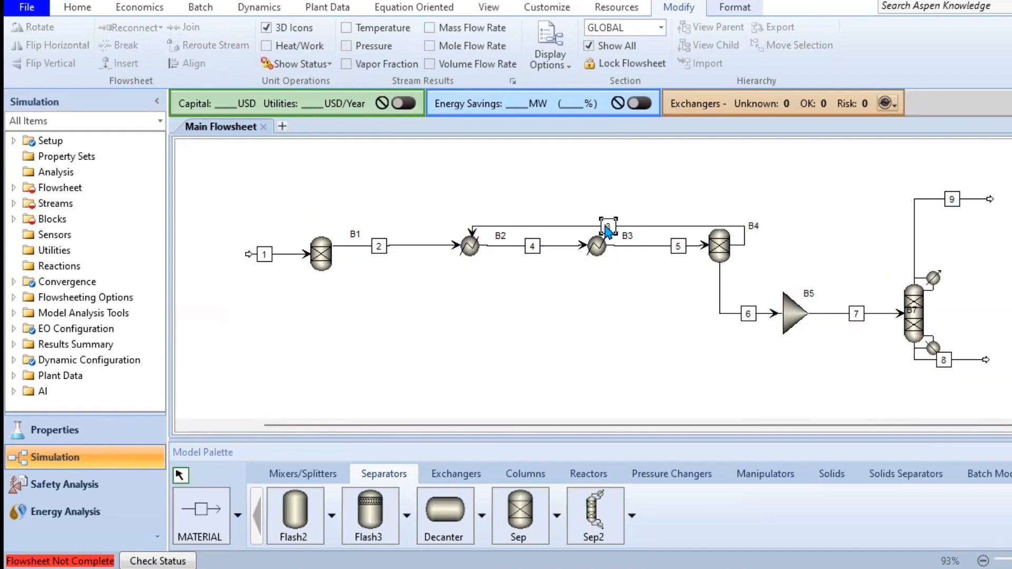
pyautogui.click(591, 226)
pyautogui.moveTo(542, 226); pyautogui.dragTo(565, 192)
# - Draw a material stream from Sep B1 to the feed port of mixer B5
pyautogui.click(201, 508)
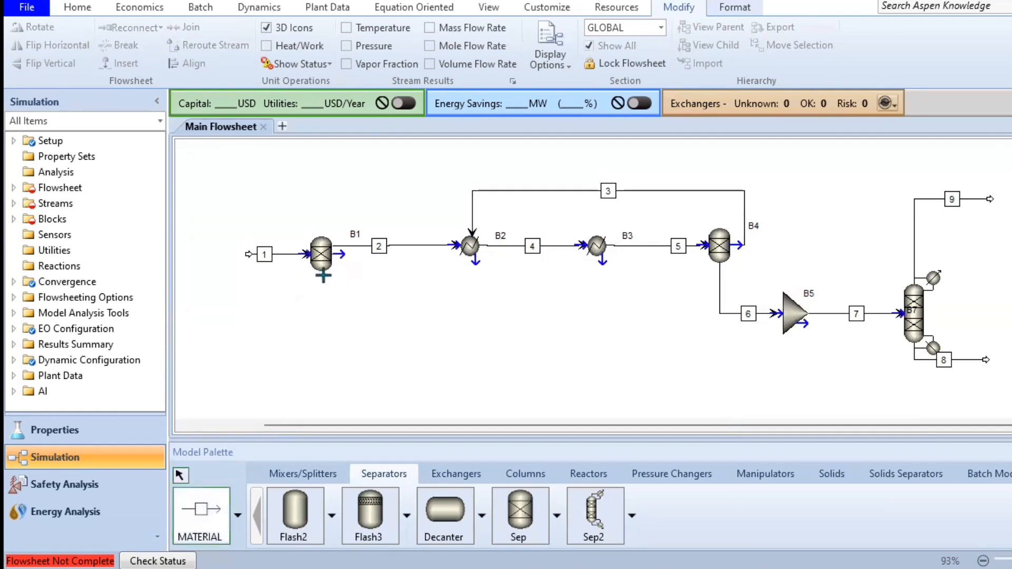
pyautogui.click(333, 253)
pyautogui.click(774, 314)
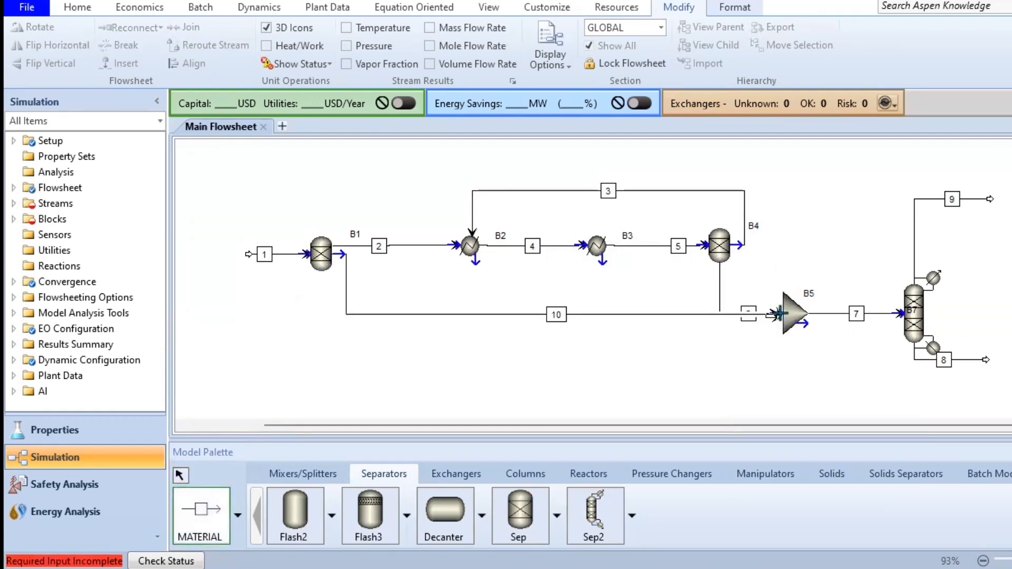
# - Move stream 10's source to the bottom of Sep B1 and its inlet to the lower edge of mixer B5
pyautogui.rightClick(340, 259)
pyautogui.moveTo(340, 258); pyautogui.dragTo(322, 275)
pyautogui.click(775, 318)
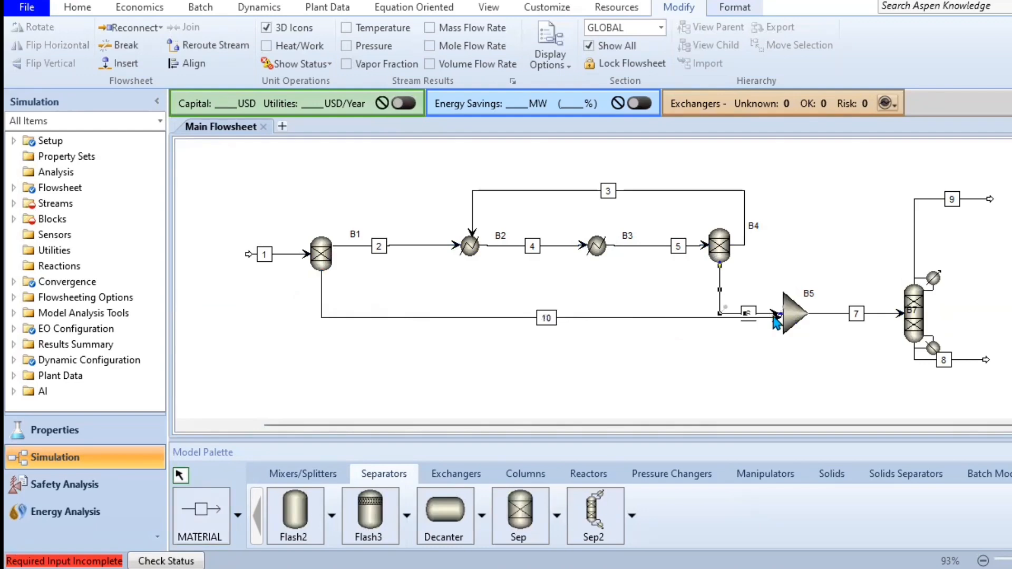
pyautogui.moveTo(778, 314)
pyautogui.mouseDown()
pyautogui.moveTo(774, 296)
pyautogui.moveTo(779, 332)
pyautogui.mouseUp()
# - Rename B7's bottom product stream C4H10, the feed stream FEED, and blocks B1, B2 and B3 as SEP-1, HEATER and COOLER
pyautogui.write('H')
pyautogui.write('10')
pyautogui.press('Return')
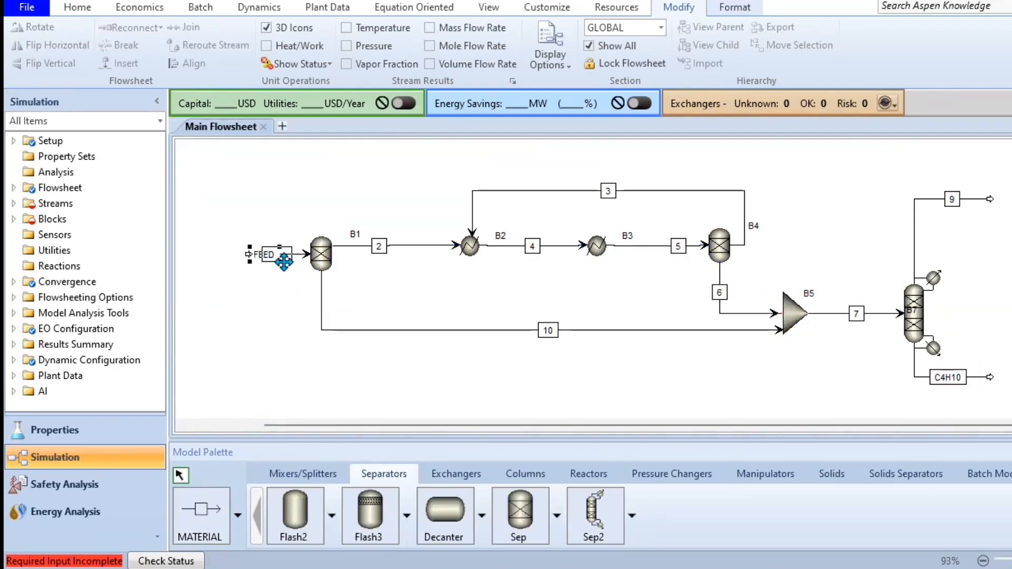
pyautogui.press('Return')
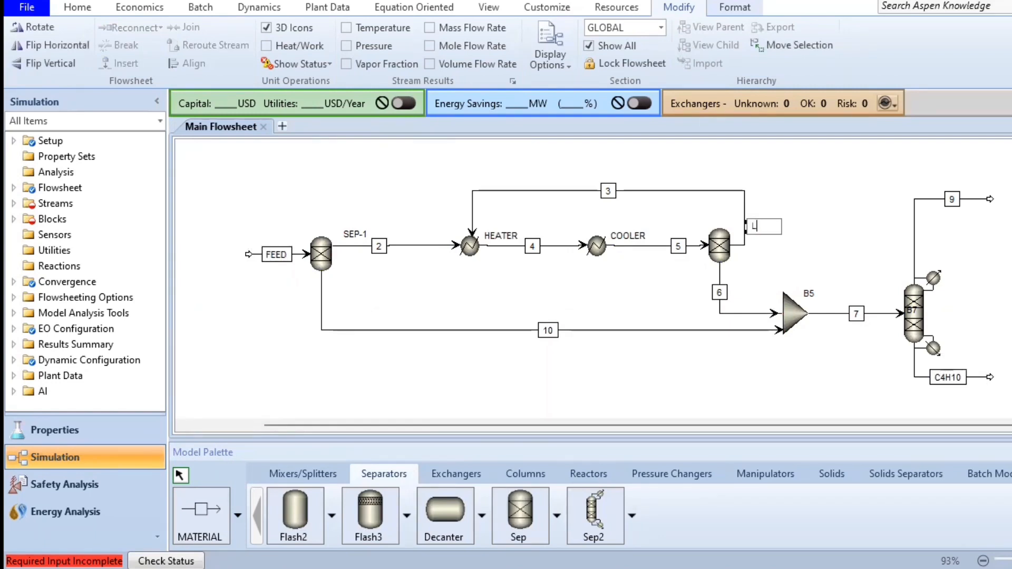
# - Rename B5 as MIXER, B7 as SEP-3, SEP-1's outlet streams as SEP1-VAP and SEP1-LIQ, and the recycle stream as LTS-VAP
pyautogui.write('SEP')
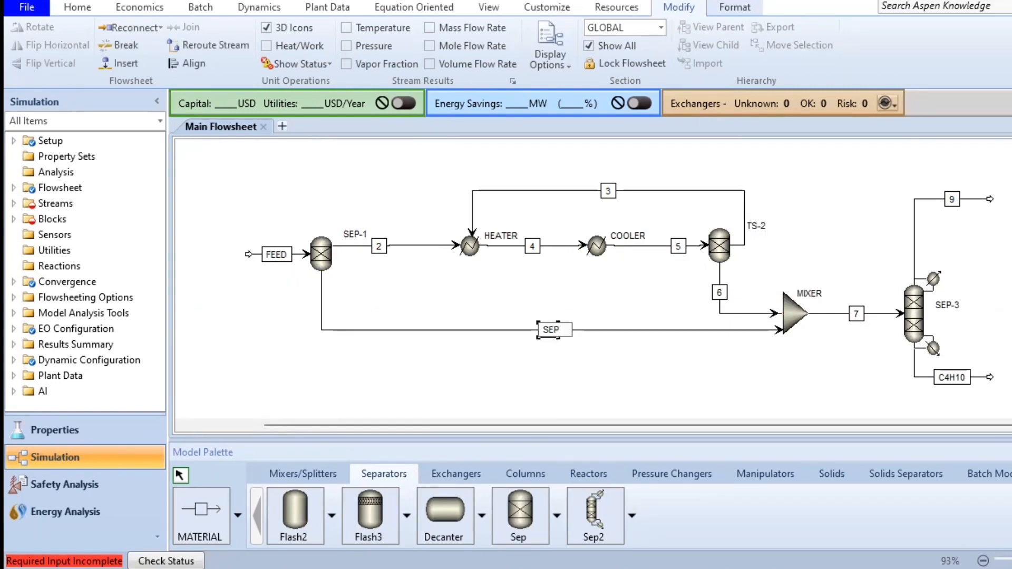
pyautogui.write('1-LIQ')
pyautogui.write('LT')
pyautogui.write('S-VAP')
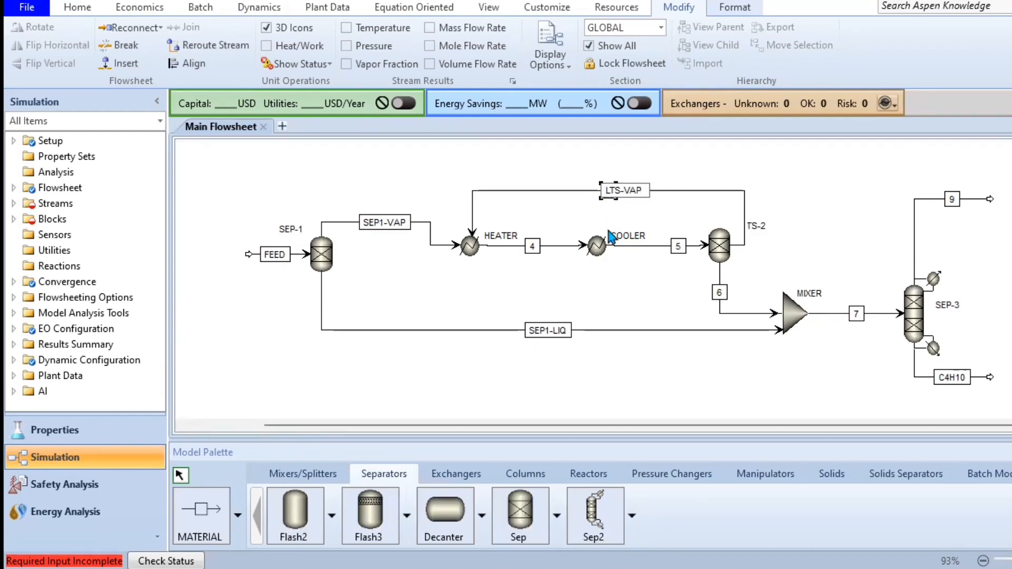
pyautogui.press('Return')
# - Rename stream 6 as LTS-LIQ and correct the second Sep block's name to LTS-2
pyautogui.click(718, 294)
pyautogui.click(718, 294)
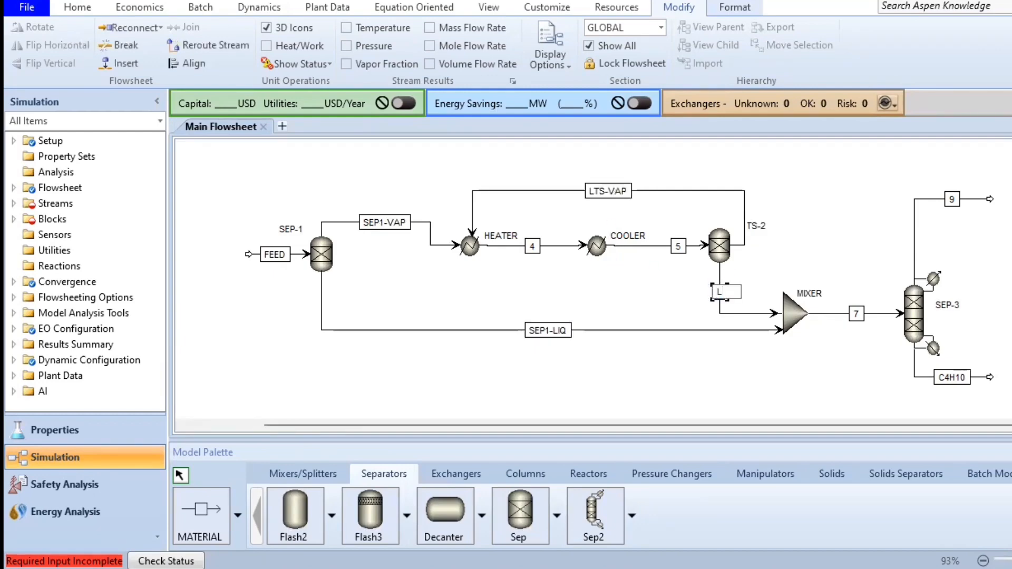
pyautogui.write('LTS-LIQ')
pyautogui.click(679, 318)
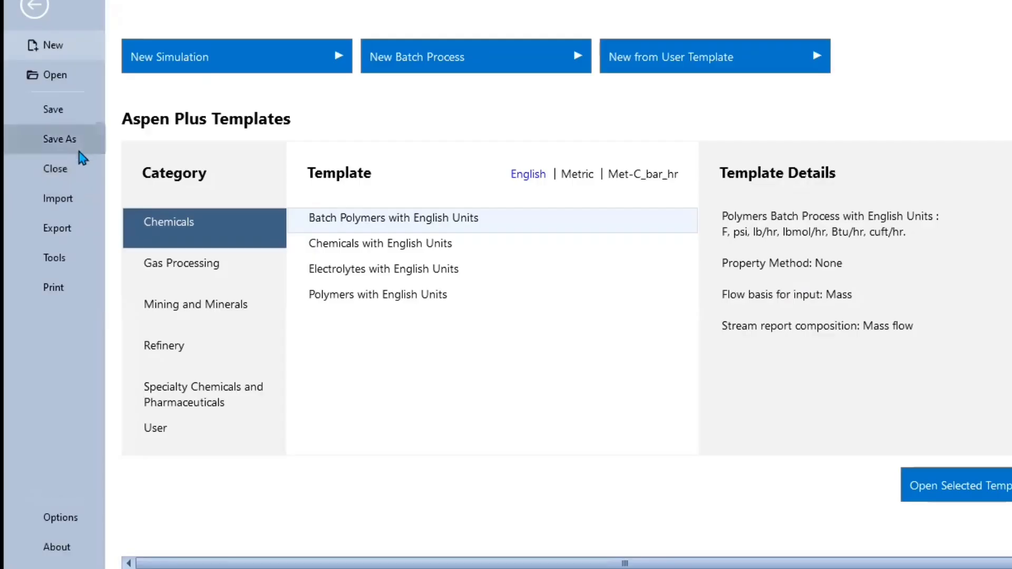
# - Save the simulation as a backup file and also in Aspen Plus Document format (.apw)
pyautogui.click(79, 145)
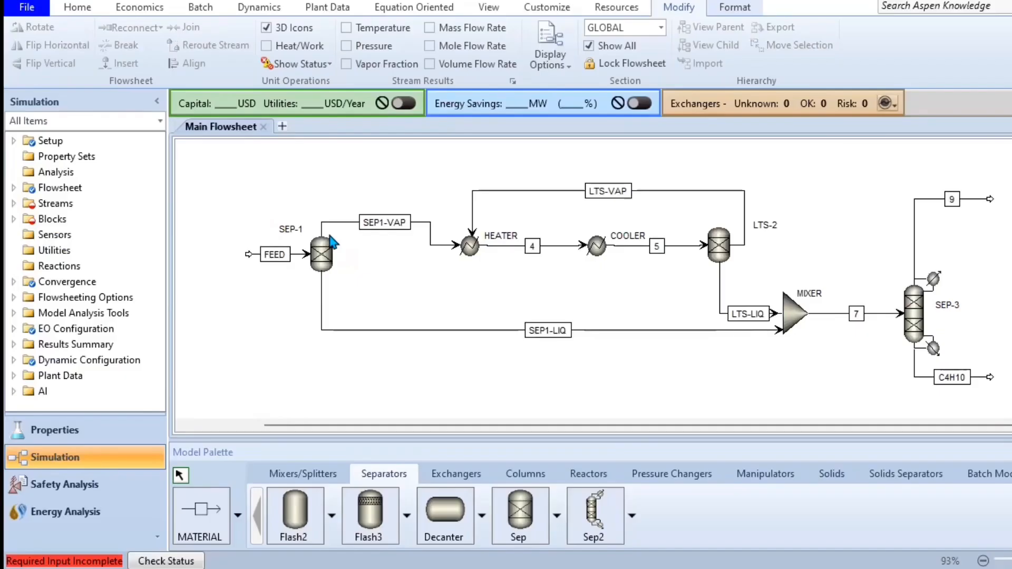
pyautogui.hotkey('ctrl', 's')
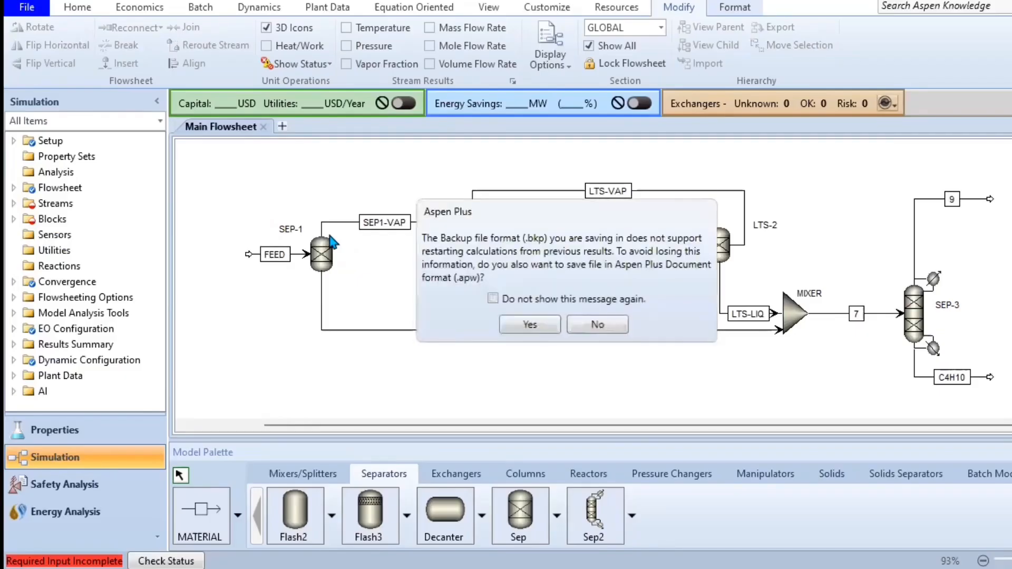
pyautogui.click(530, 324)
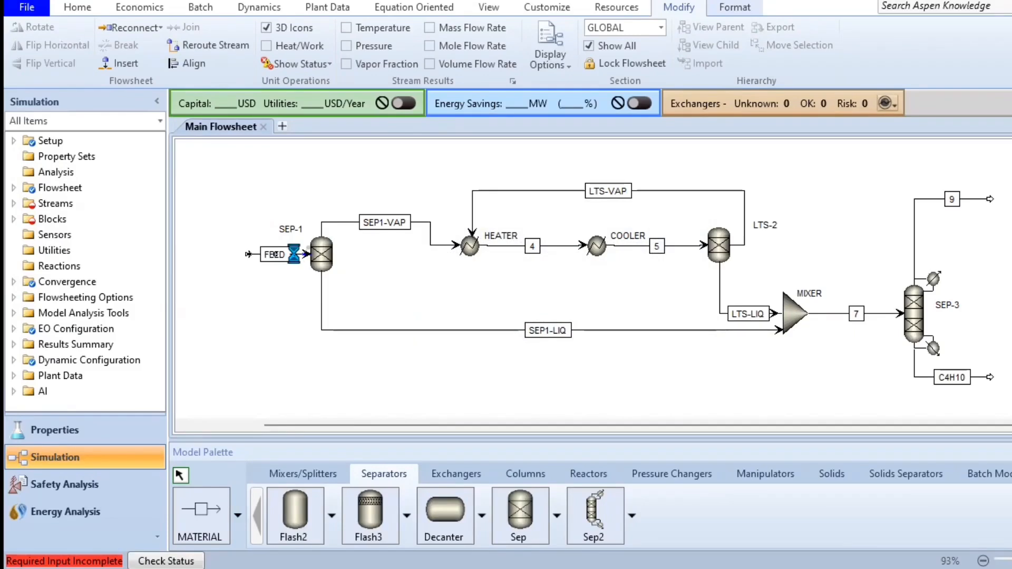
# - Set FEED to 288 C and 4137 bar, with mole flows nitrogen 0,01, CO2 0,01, methane 0,6, ethane 0,2, propane 0,1 and i-butane 0,04 kmol/hr
pyautogui.doubleClick(294, 254)
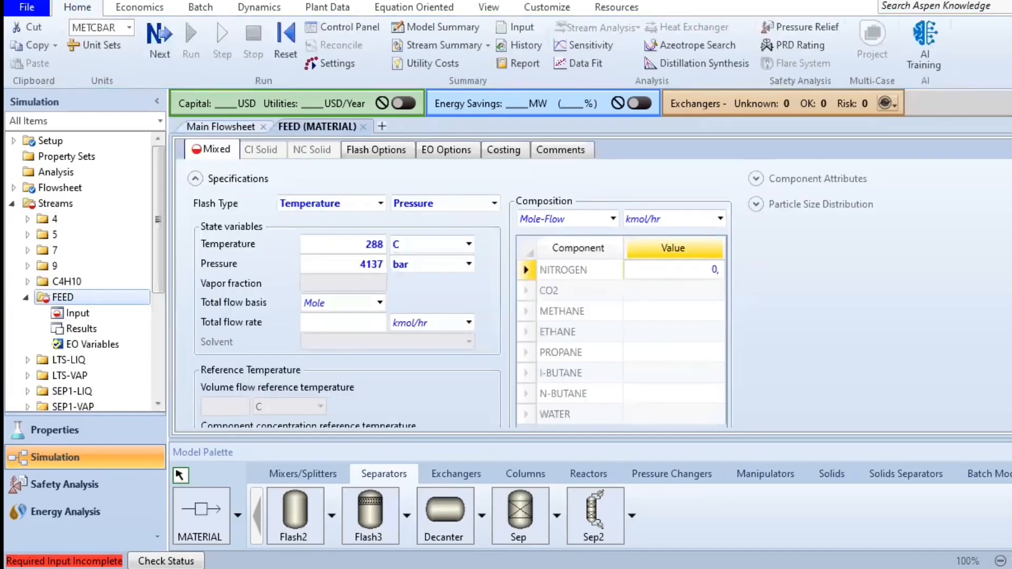
pyautogui.press('Return')
pyautogui.write('0,01 0,6 0,2 0,1')
pyautogui.write('0,04')
pyautogui.press('Return')
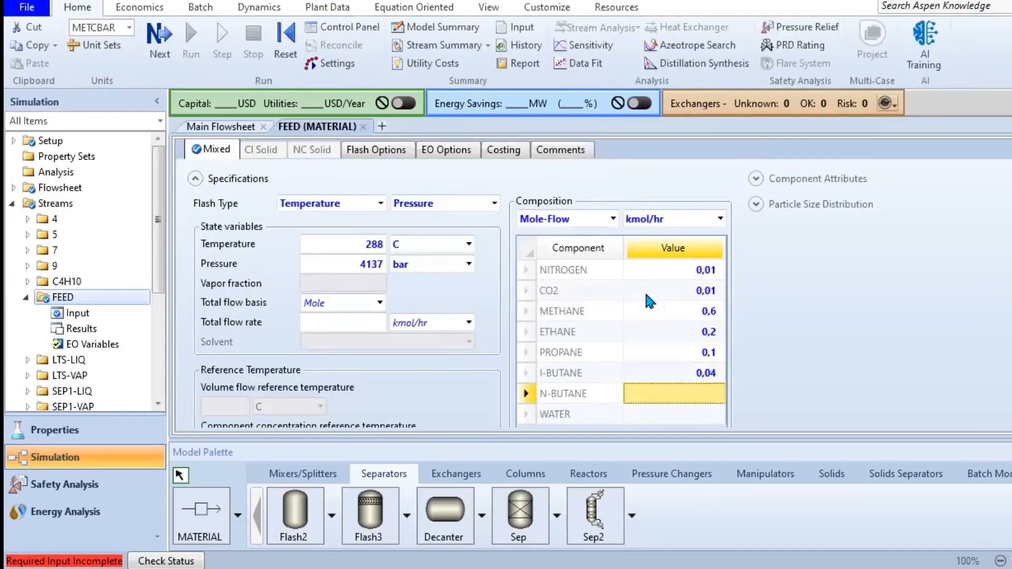
# - Complete the FEED composition with mole flows of 0,04 kmol/hr for n-butane and 0 for water
pyautogui.write('0,04')
pyautogui.press('Return')
pyautogui.write('0')
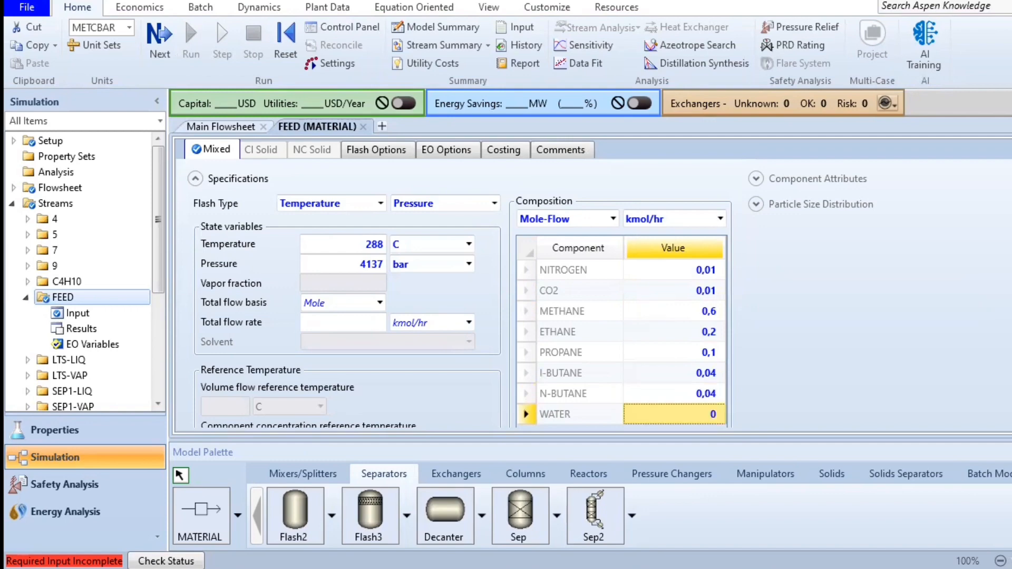
pyautogui.press('Return')
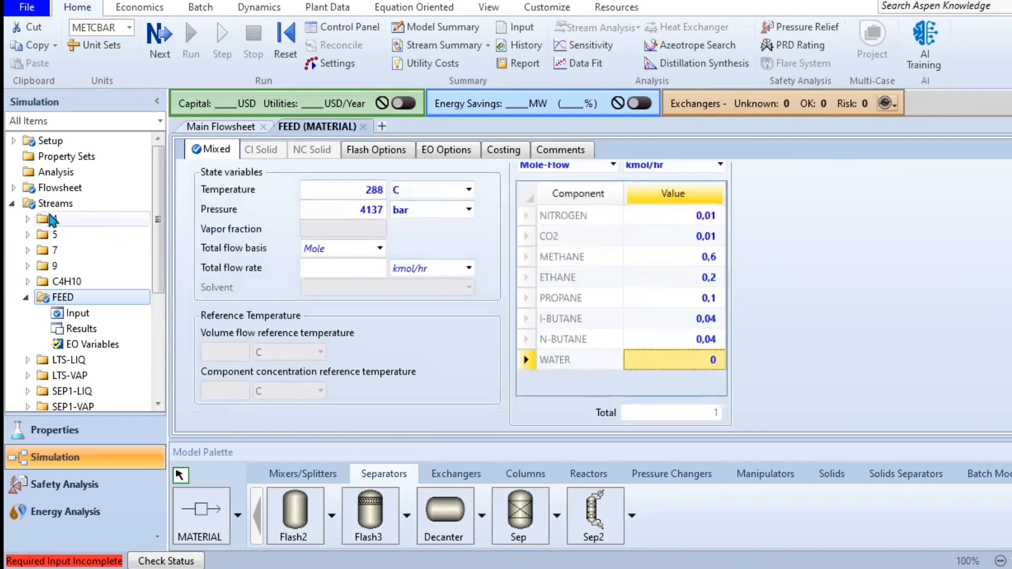
pyautogui.click(12, 203)
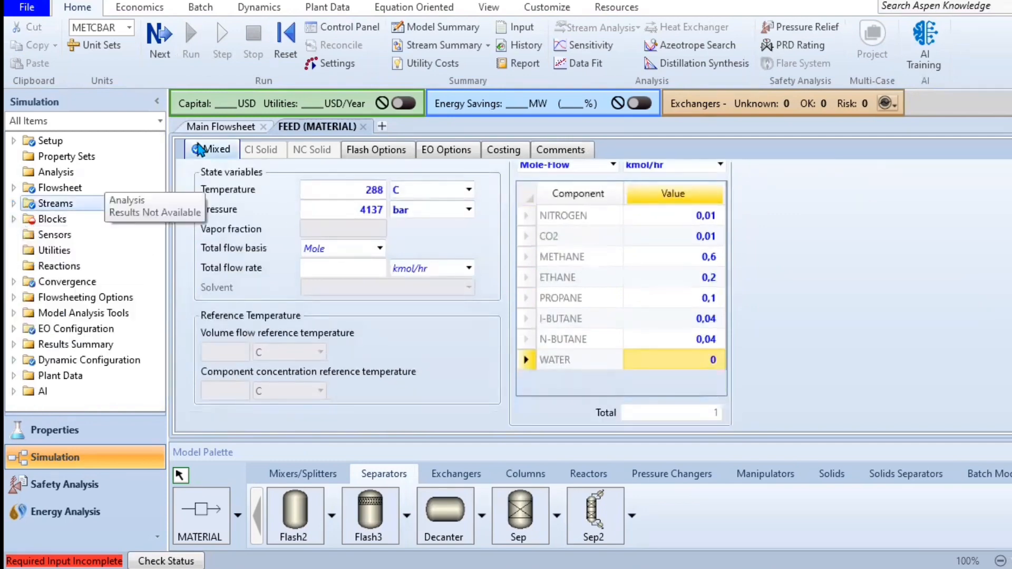
# - Add a flowsheet note below FEED: N2 = 0.01, CO2 = 0.01, CH4 = 0.6, C2H6 = 0.2, C3H8 = 0.1, i - C4H10 and n - C4H10 = 0.04
pyautogui.click(234, 129)
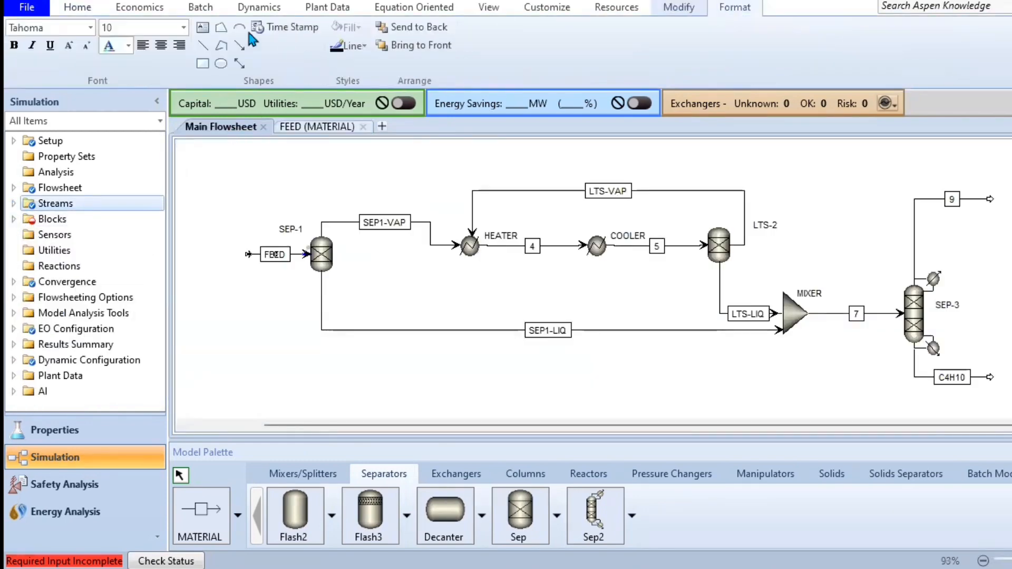
pyautogui.click(226, 270)
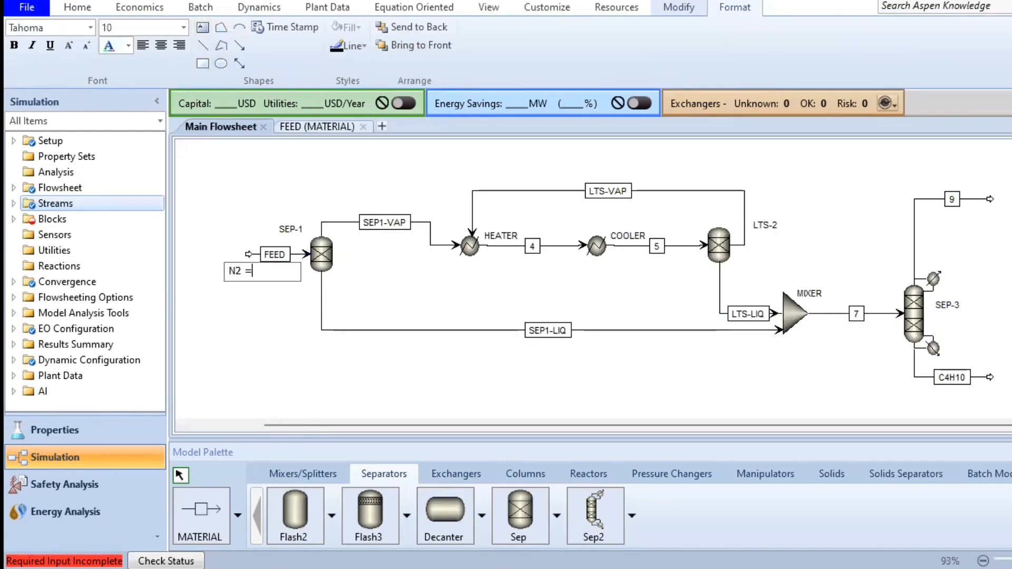
pyautogui.write('N2 = 0.01')
pyautogui.press('Return')
pyautogui.write('CO2 = 0.01 CH4 = 0.6 C2H6 = 0.2 C3H8 = 0.1 i - C4H10 = 0.04 n -')
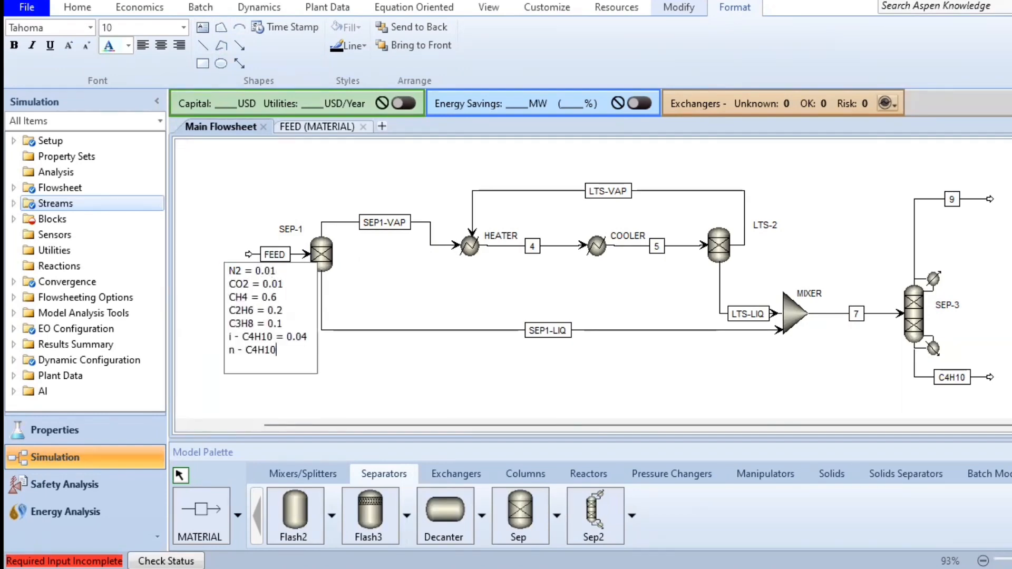
pyautogui.click(322, 254)
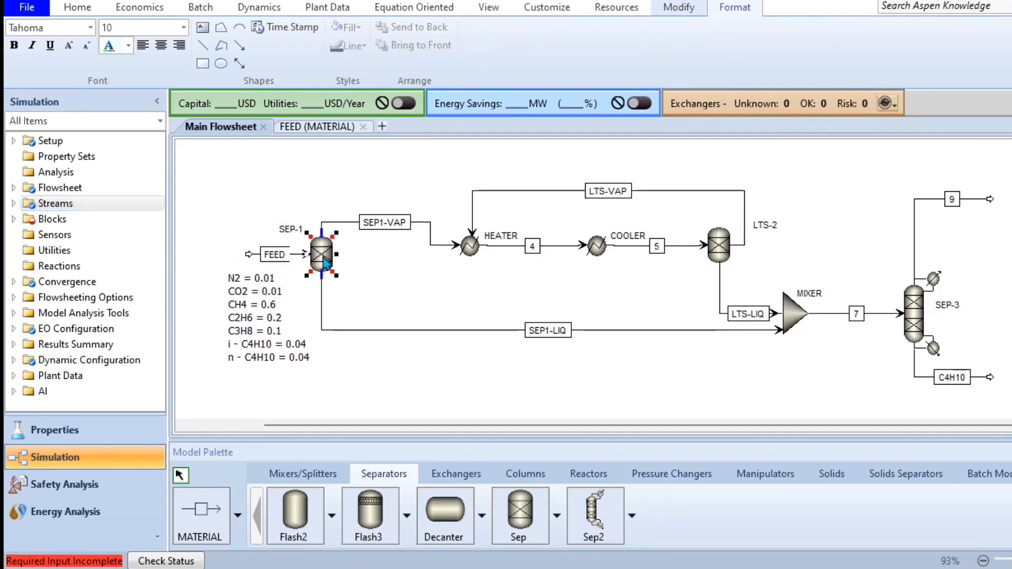
# - For SEP-1's SEP1-VAP outlet, set the split fractions of nitrogen to 0,0145 and CO2 to 0,0063
pyautogui.doubleClick(325, 264)
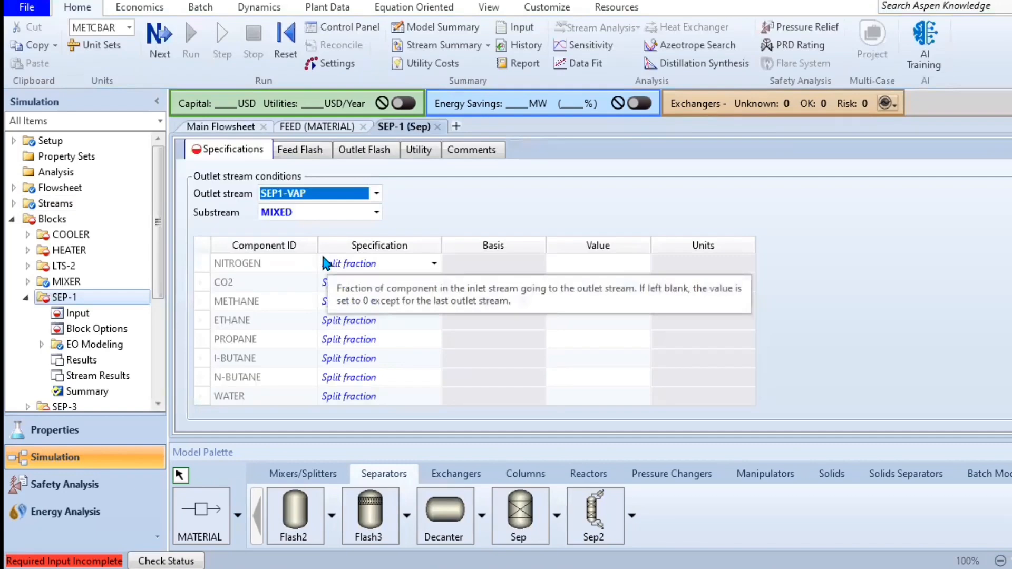
pyautogui.click(571, 265)
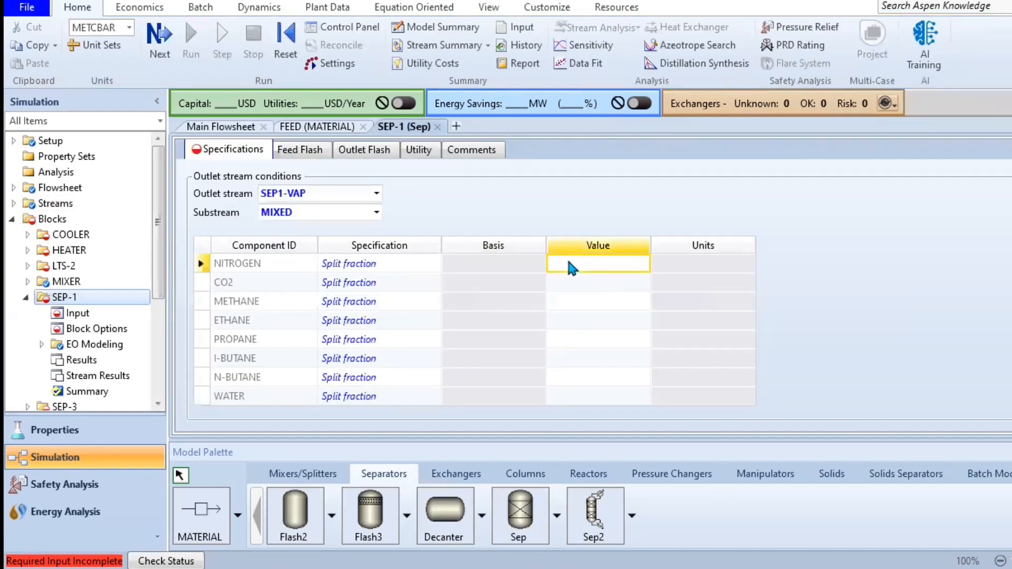
pyautogui.write('0,0145')
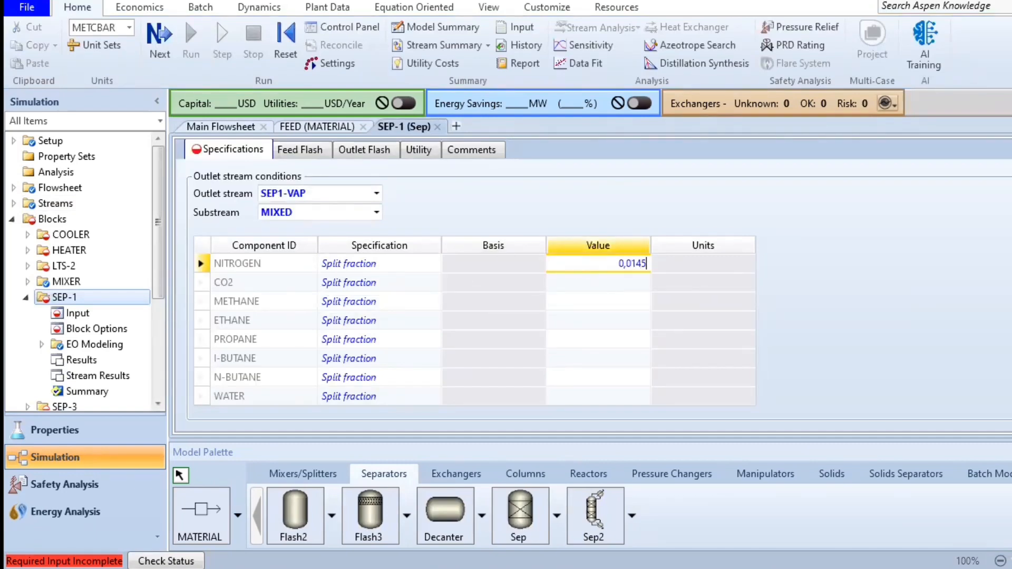
pyautogui.press('Return')
pyautogui.write('0,00')
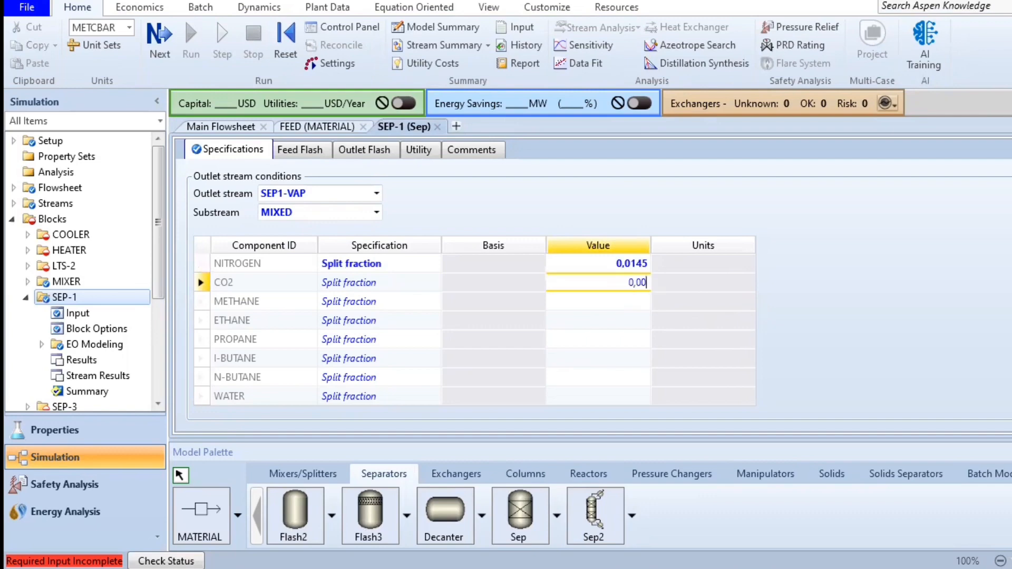
pyautogui.write('63')
pyautogui.press('Return')
# - Set the remaining SEP1-VAP split fractions: methane 0,6576, ethane 0,1846, propane 0,0877, i-butane 0,0272, n-butane 0,0222 and water 0
pyautogui.write('0,6576 0,1846 0,0877')
pyautogui.press('Return')
pyautogui.write('0,0272')
pyautogui.press('Return')
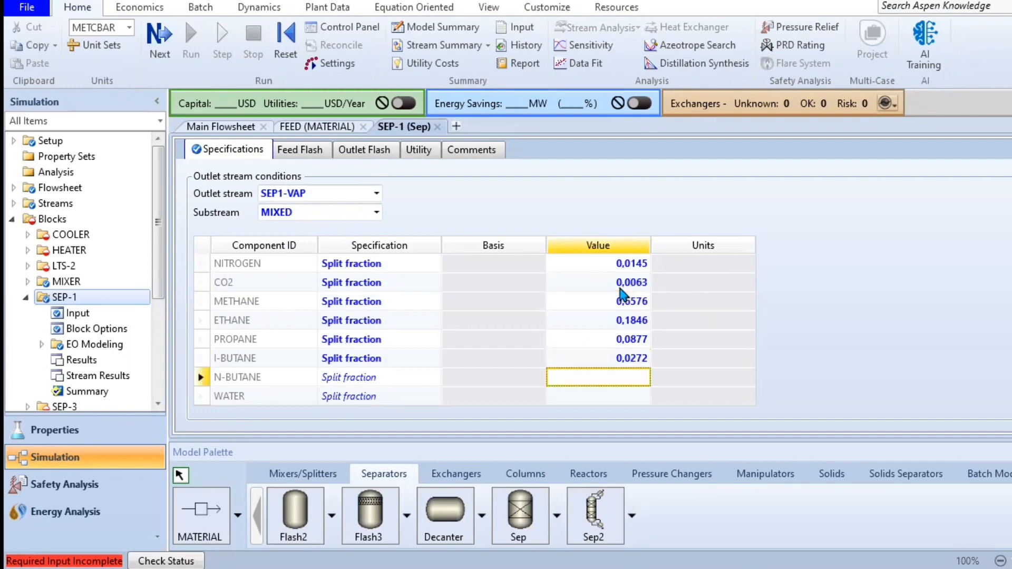
pyautogui.write('0,0222')
pyautogui.press('Return')
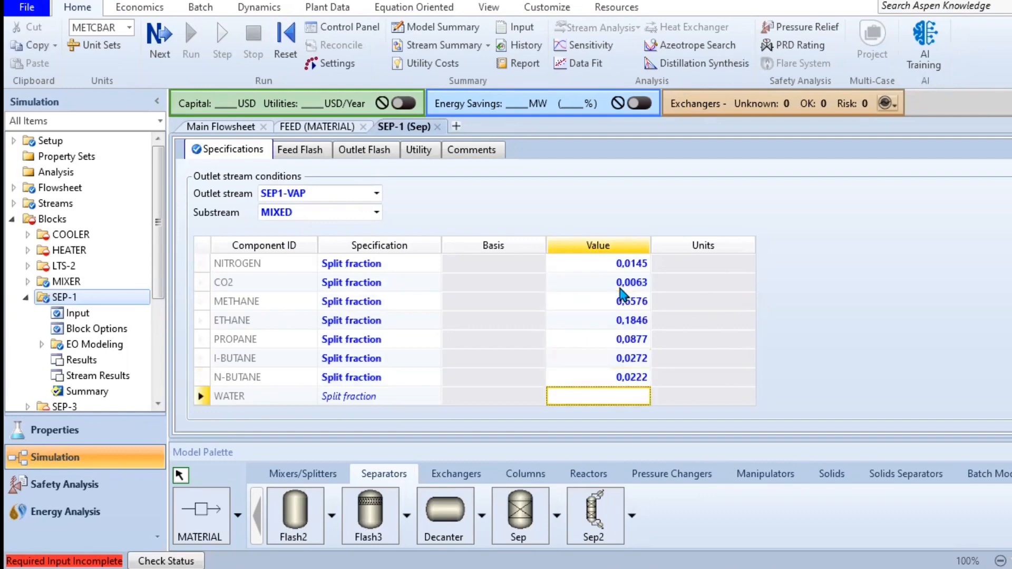
pyautogui.write('0')
pyautogui.press('Return')
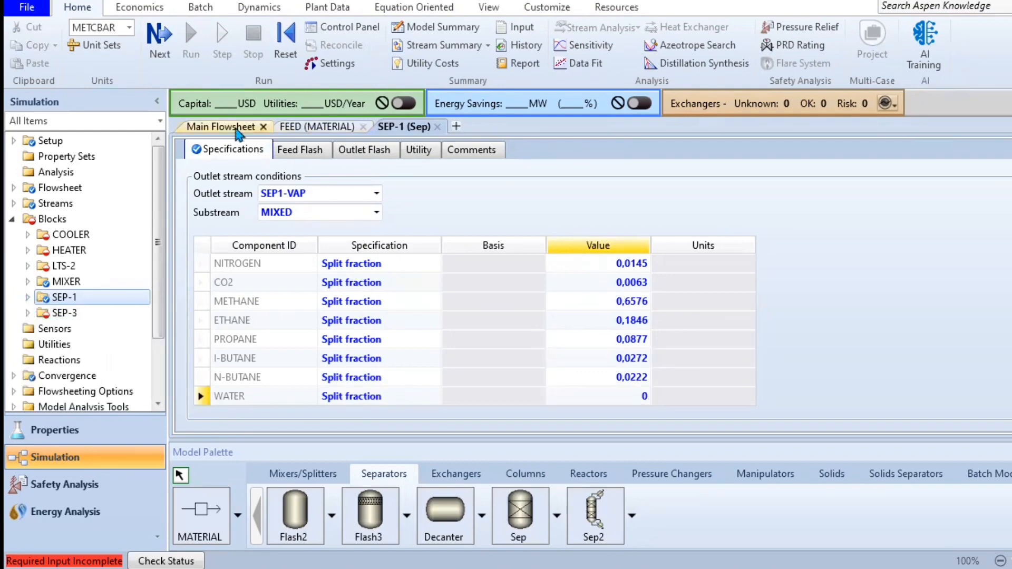
# - Specify the HEATER block with a temperature of 14,85 C and a pressure of 0,68901 bar
pyautogui.click(221, 127)
pyautogui.click(375, 301)
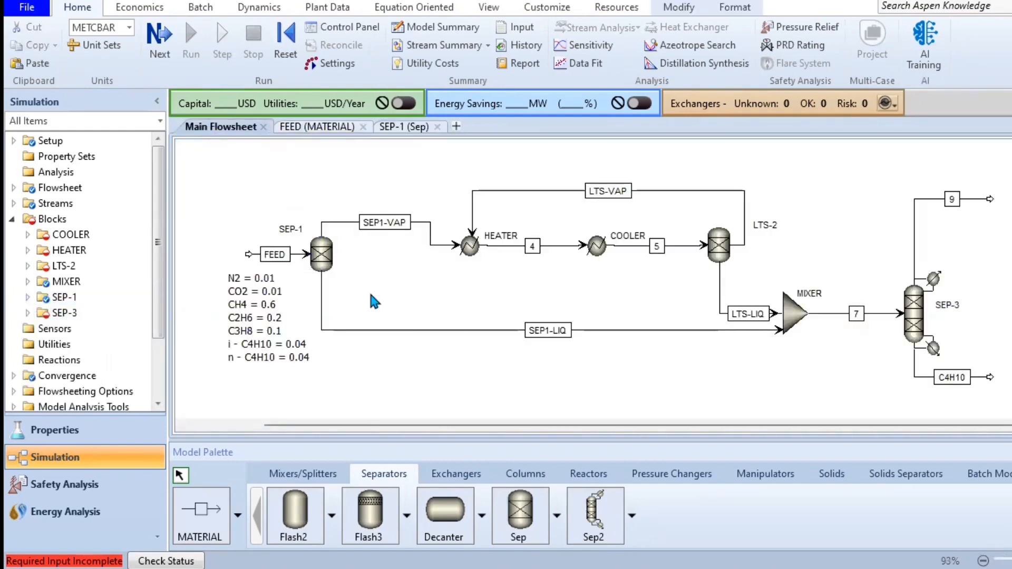
pyautogui.doubleClick(477, 252)
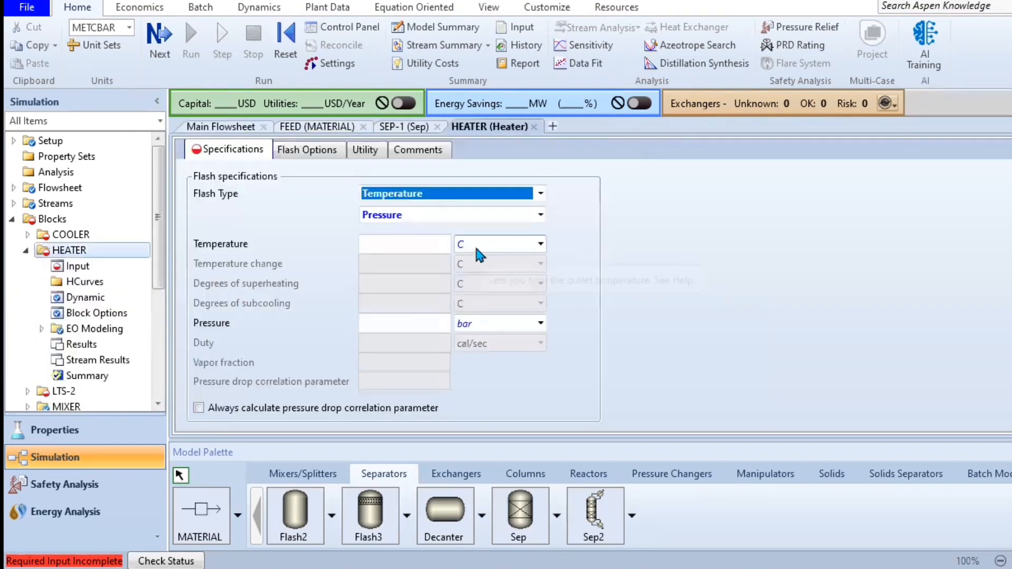
pyautogui.click(416, 245)
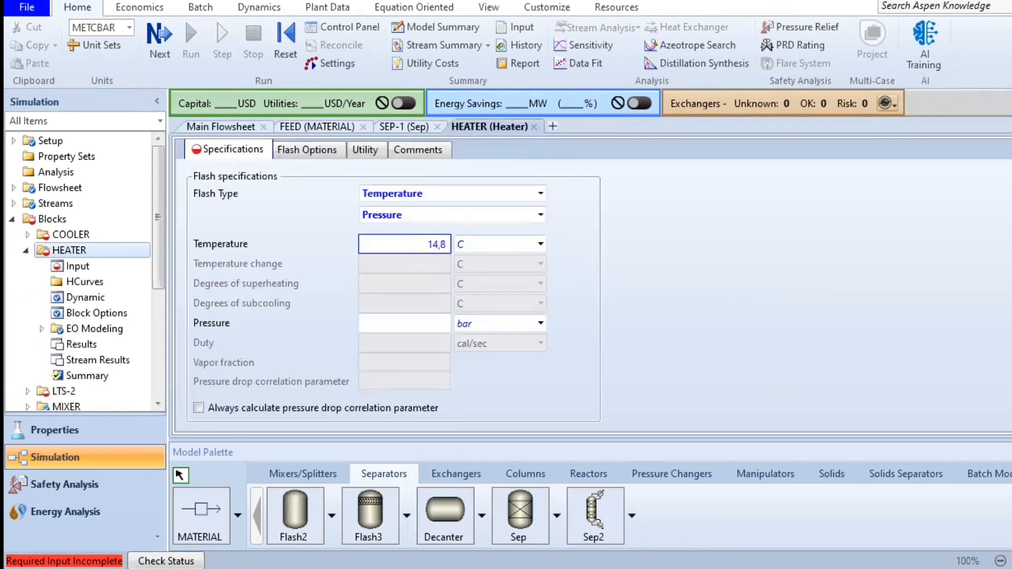
pyautogui.click(403, 329)
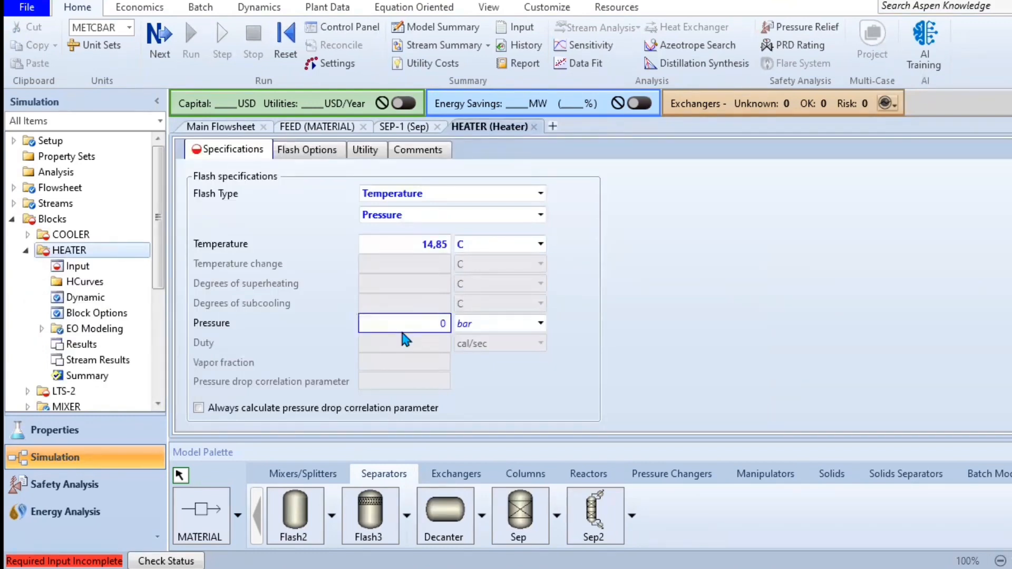
pyautogui.write('0,68901')
# - Specify the COOLER block with a temperature of -18,15 C and a pressure of 0,68 bar
pyautogui.click(221, 126)
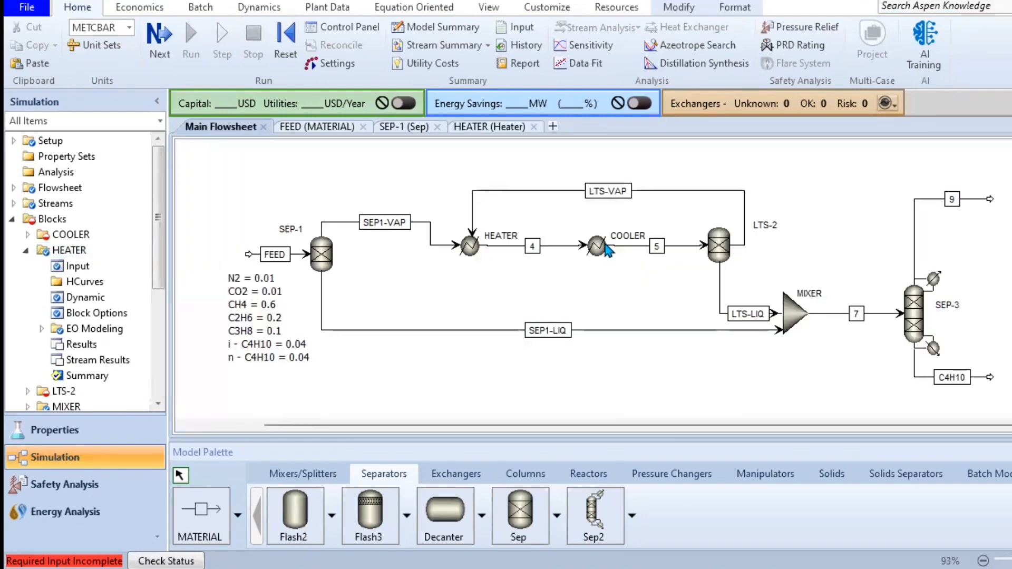
pyautogui.doubleClick(596, 246)
pyautogui.click(432, 244)
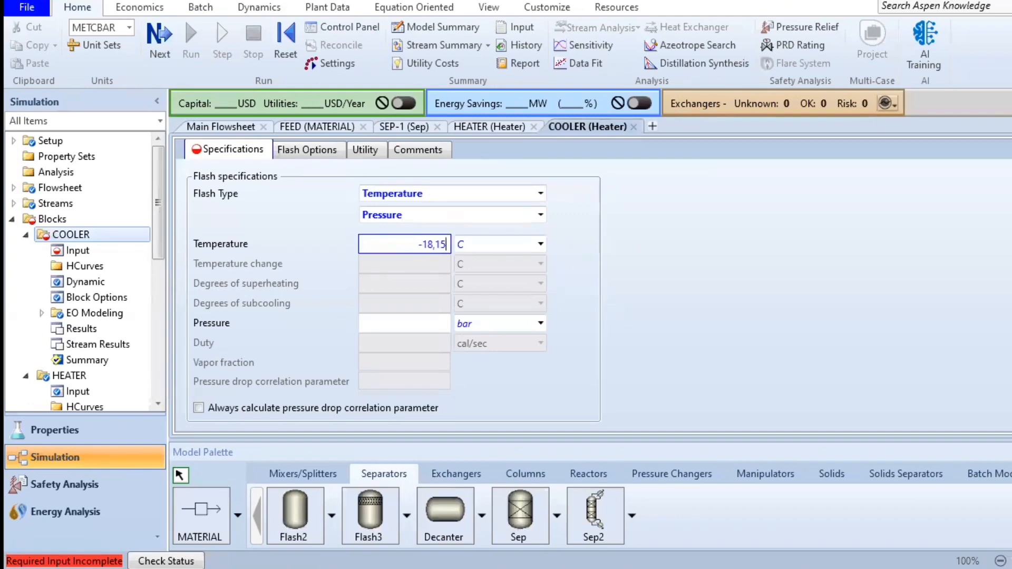
pyautogui.press('Tab')
pyautogui.write('0')
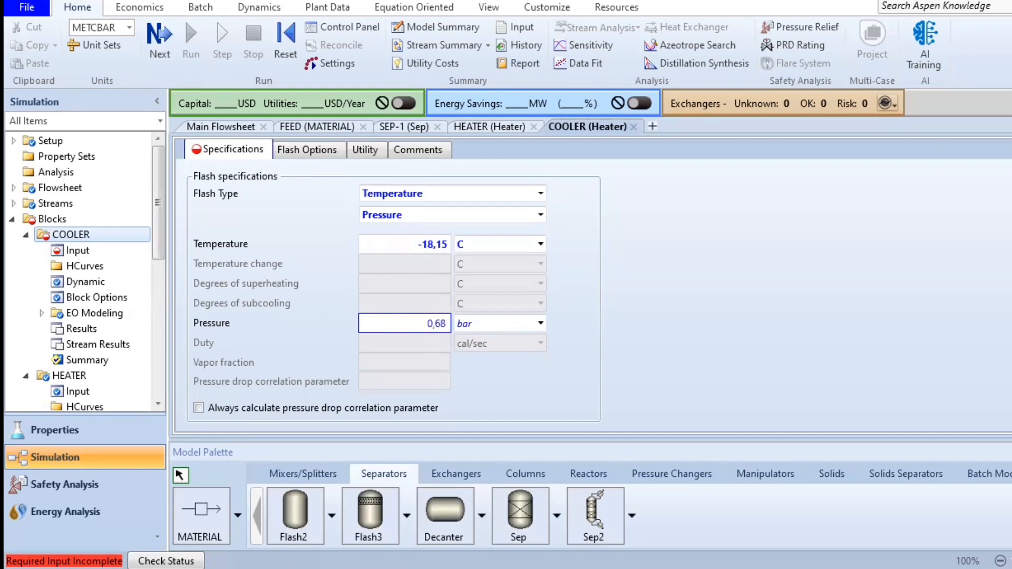
# - For LTS-2's LTS-VAP outlet, set the split fractions of nitrogen to 0,0179, CO2 to 0,0066 and methane to 0,7664
pyautogui.hotkey('ctrl', 'Tab')
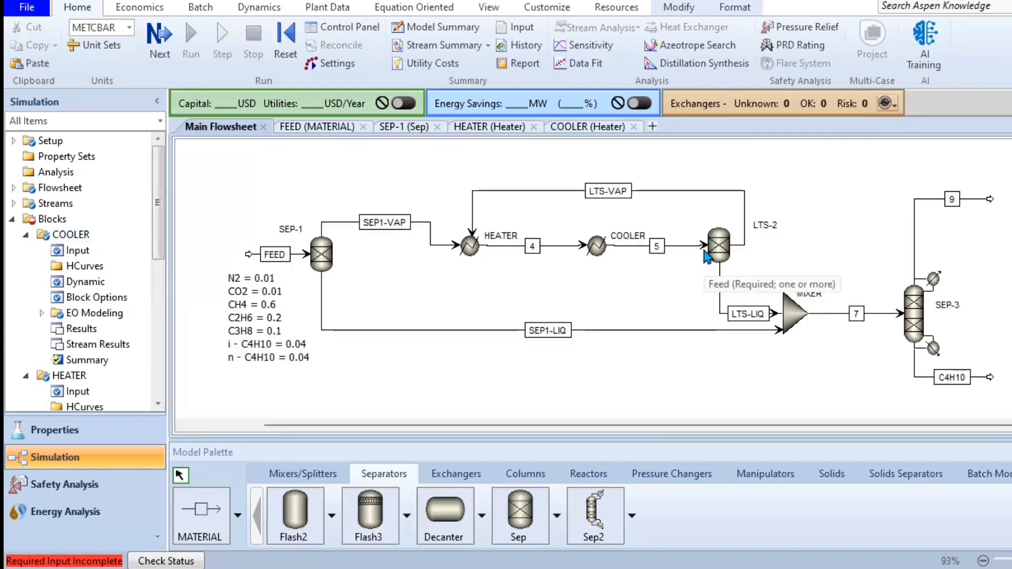
pyautogui.click(723, 248)
pyautogui.doubleClick(723, 247)
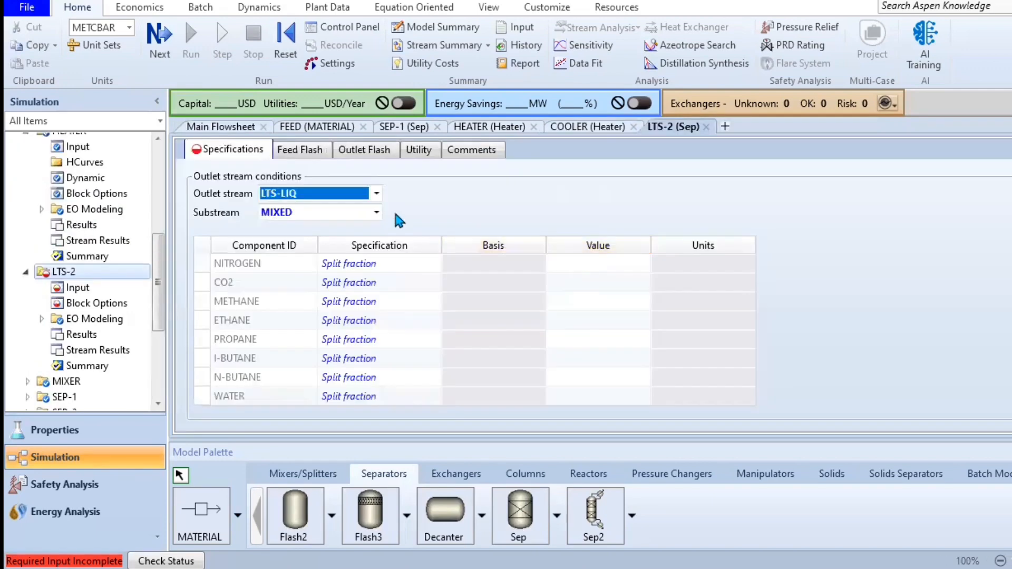
pyautogui.click(377, 196)
pyautogui.click(368, 227)
pyautogui.click(594, 266)
pyautogui.write('0')
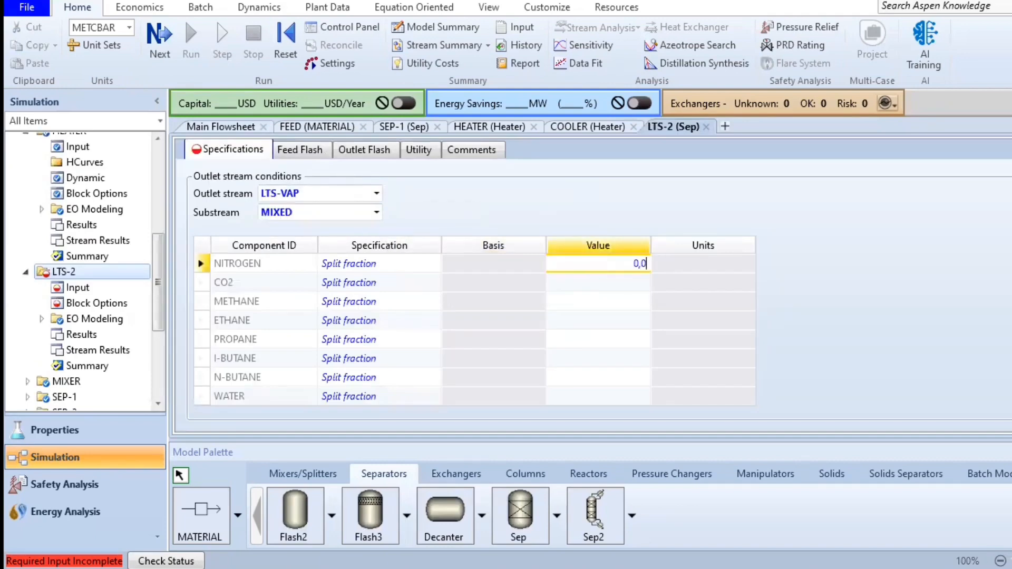
pyautogui.write('.0179')
pyautogui.press('Return')
pyautogui.write('0.')
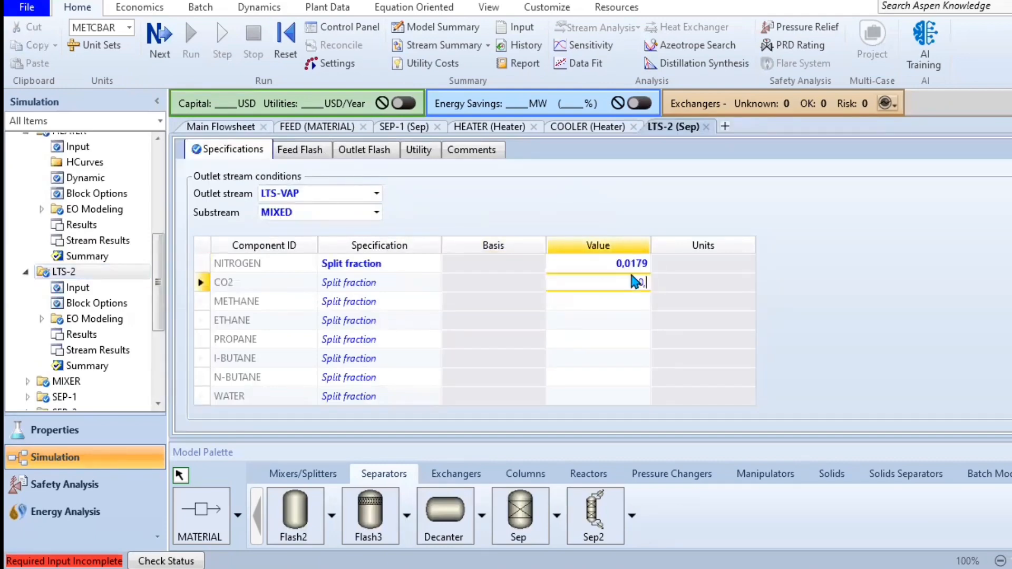
pyautogui.write('7664')
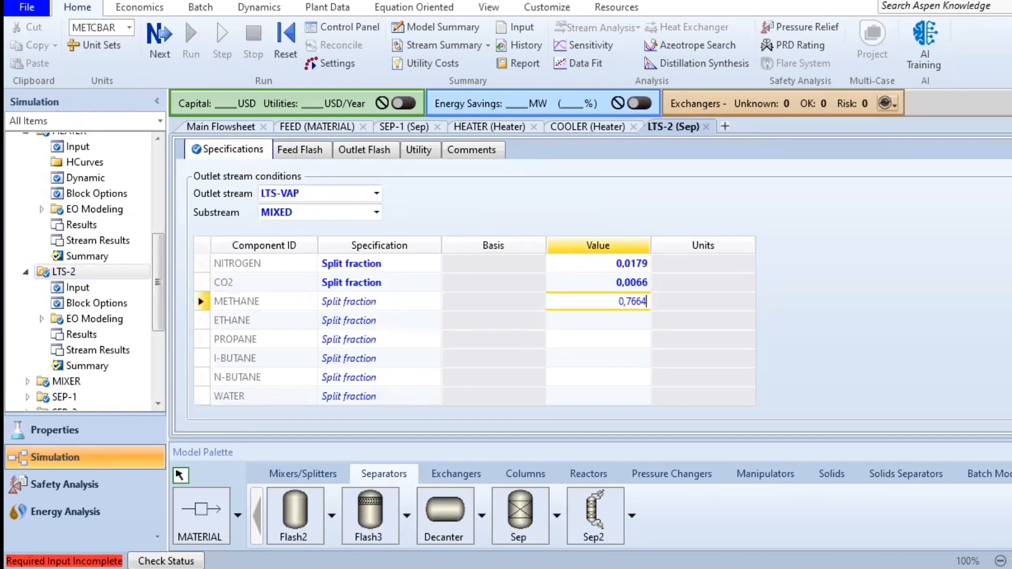
# - Set the LTS-VAP split fractions of ethane to 0,1565, propane to 0,0414, i-butane to 0,007 and n-butane to 0,0043
pyautogui.press('Return')
pyautogui.write('0,15')
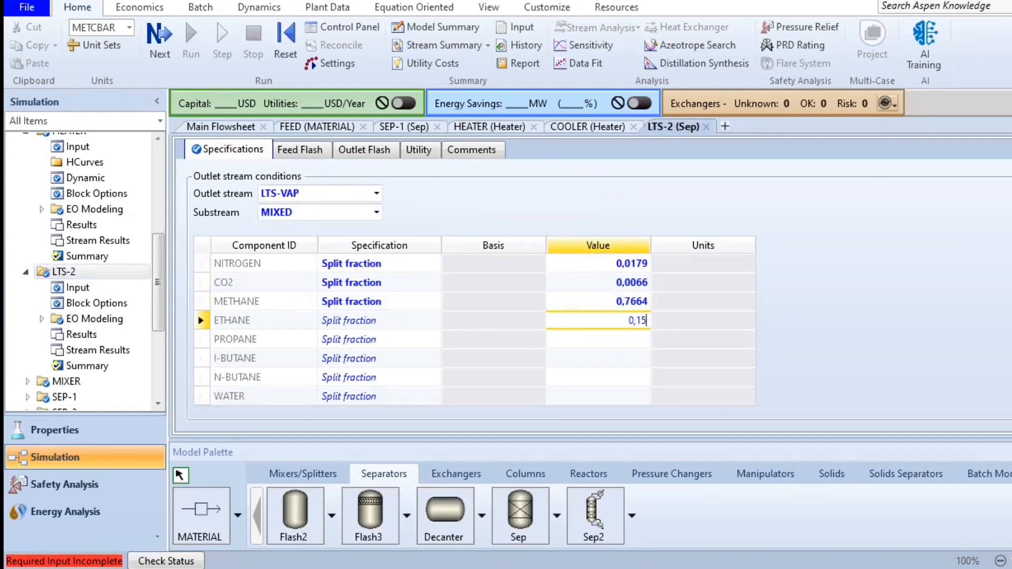
pyautogui.write('65')
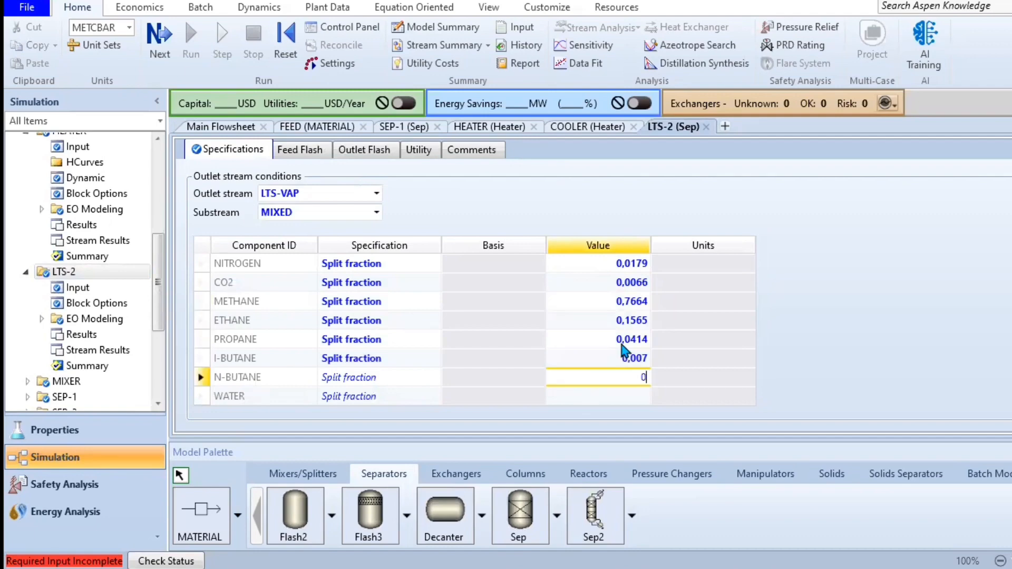
pyautogui.write('004')
pyautogui.write('3')
pyautogui.click(792, 339)
# - Review the MIXER block's pressure, valid phases and convergence settings, and return to the main flowsheet
pyautogui.click(221, 138)
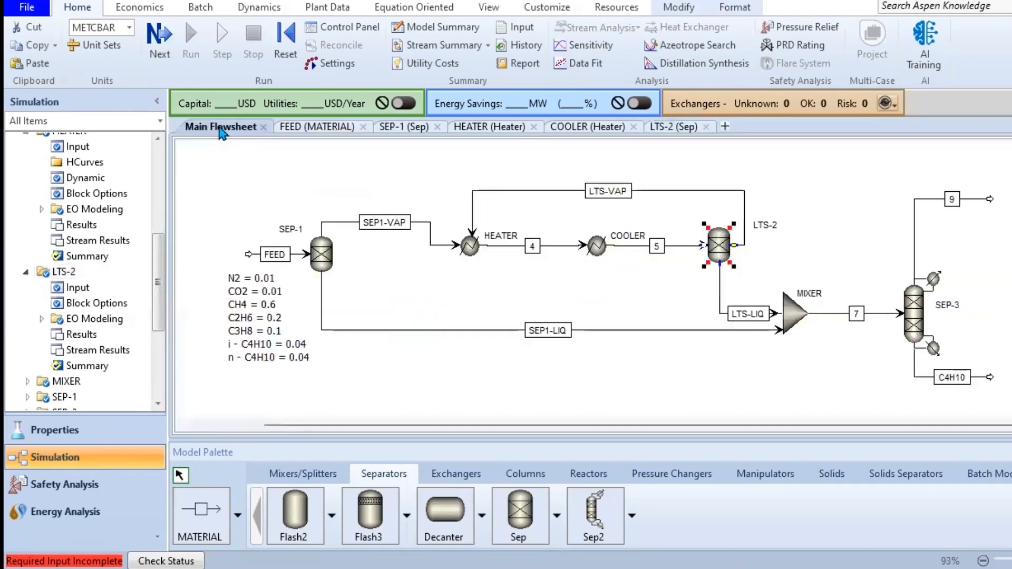
pyautogui.doubleClick(790, 319)
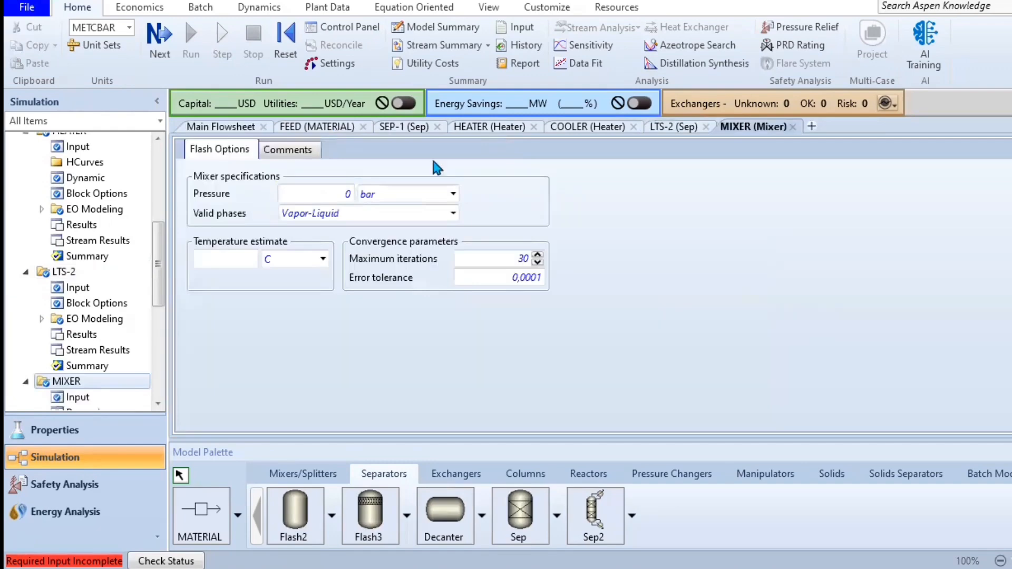
pyautogui.click(250, 132)
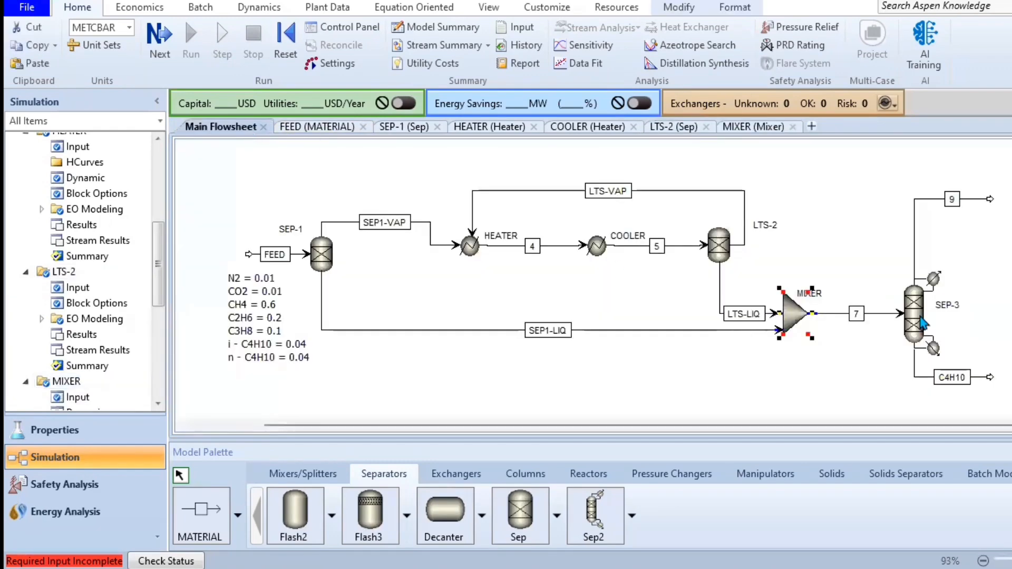
# - For SEP-3's C4H10 outlet, set the split fractions of i-butane to 0,449 and n-butane to 0,5309
pyautogui.click(910, 323)
pyautogui.doubleClick(910, 322)
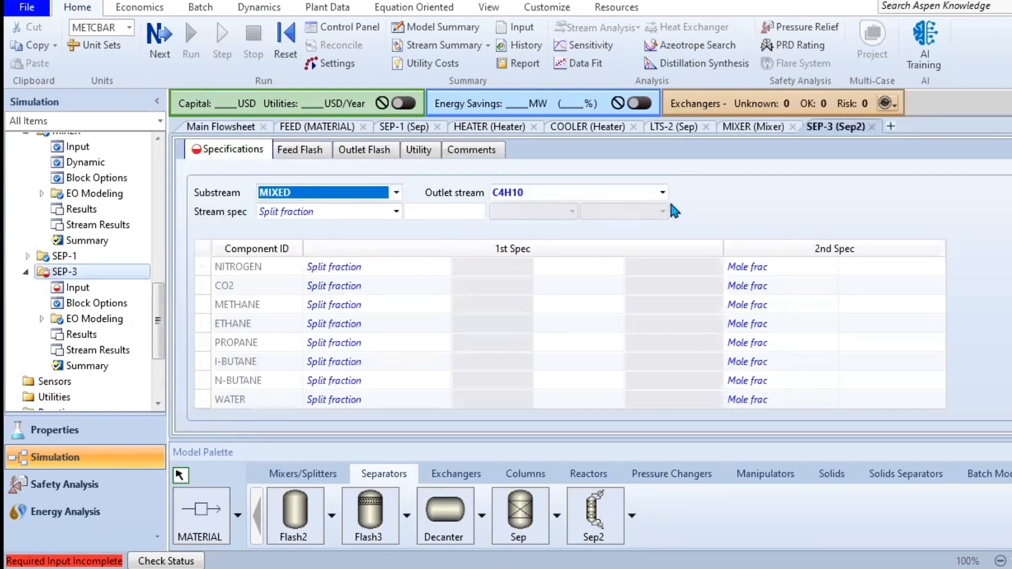
pyautogui.click(606, 365)
pyautogui.write('0.449')
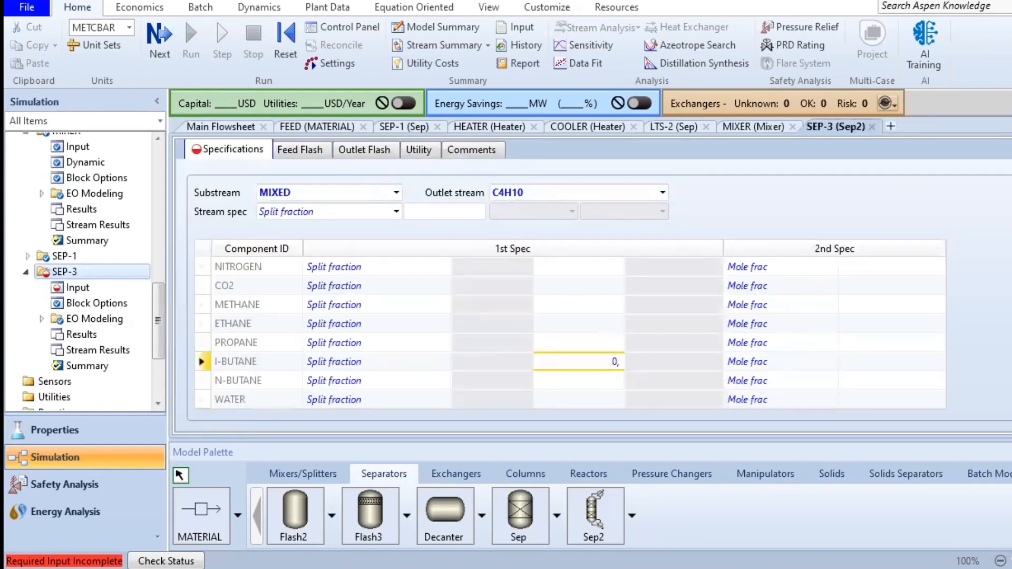
pyautogui.press('Return')
pyautogui.write('0,5309')
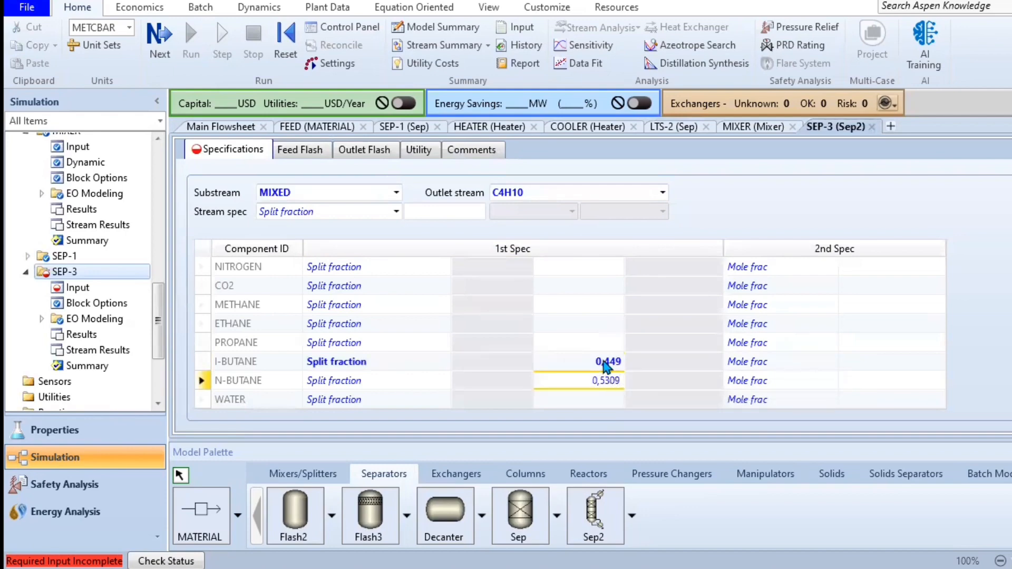
pyautogui.press('Return')
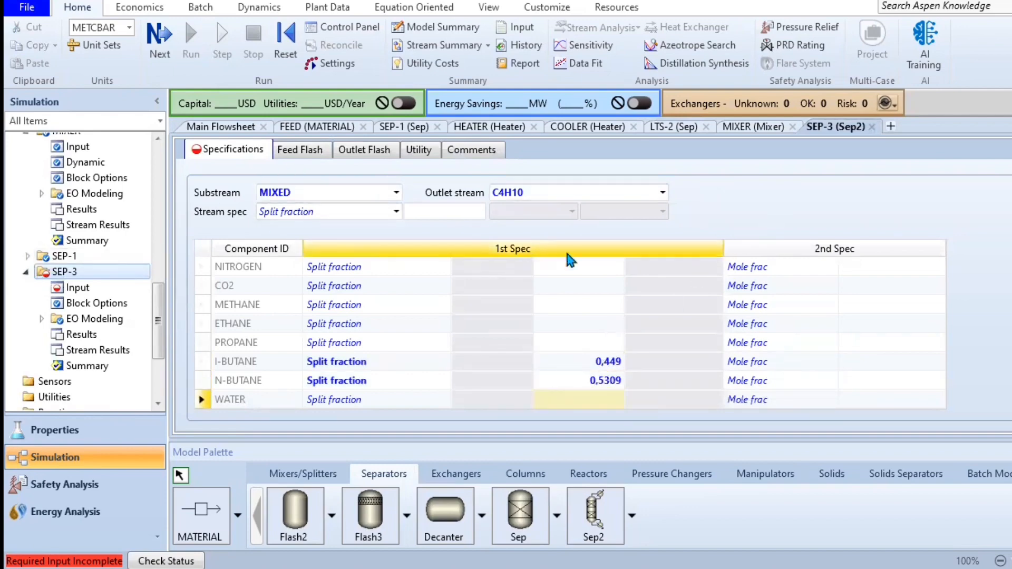
# - Set the C4H10 outlet's split fractions of nitrogen, CO2, methane, ethane, propane and water to 0
pyautogui.click(597, 266)
pyautogui.write('0')
pyautogui.press('Return')
pyautogui.write('0')
pyautogui.press('Return')
pyautogui.write('0')
pyautogui.press('Return')
pyautogui.write('0')
pyautogui.press('Return')
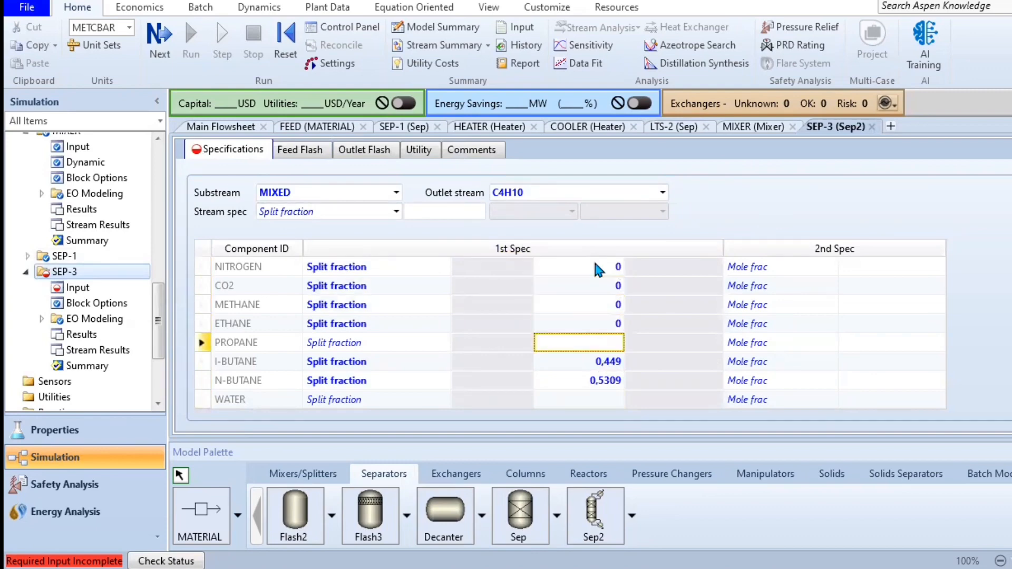
pyautogui.write('0')
pyautogui.press('Return')
pyautogui.click(610, 403)
pyautogui.write('0')
pyautogui.press('Return')
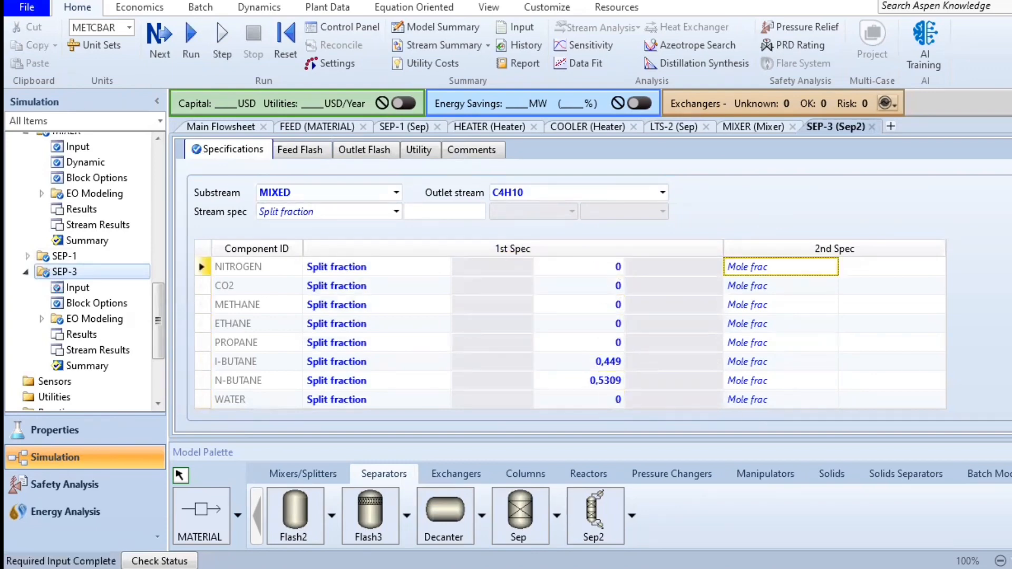
# - Save the simulation, also keeping a copy in Aspen Plus Document format (.apw)
pyautogui.click(233, 323)
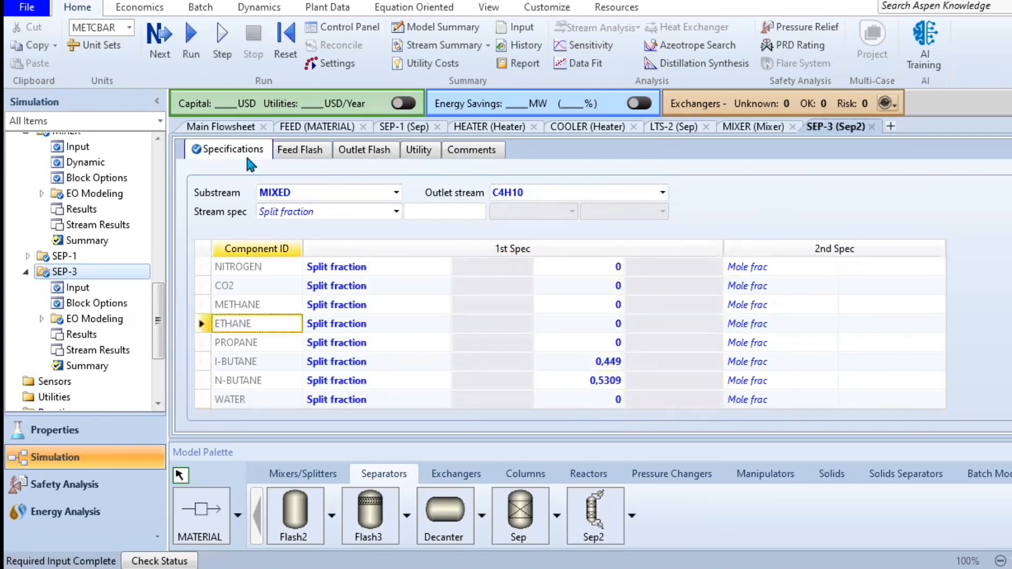
pyautogui.click(26, 271)
pyautogui.click(27, 256)
pyautogui.hotkey('ctrl', 's')
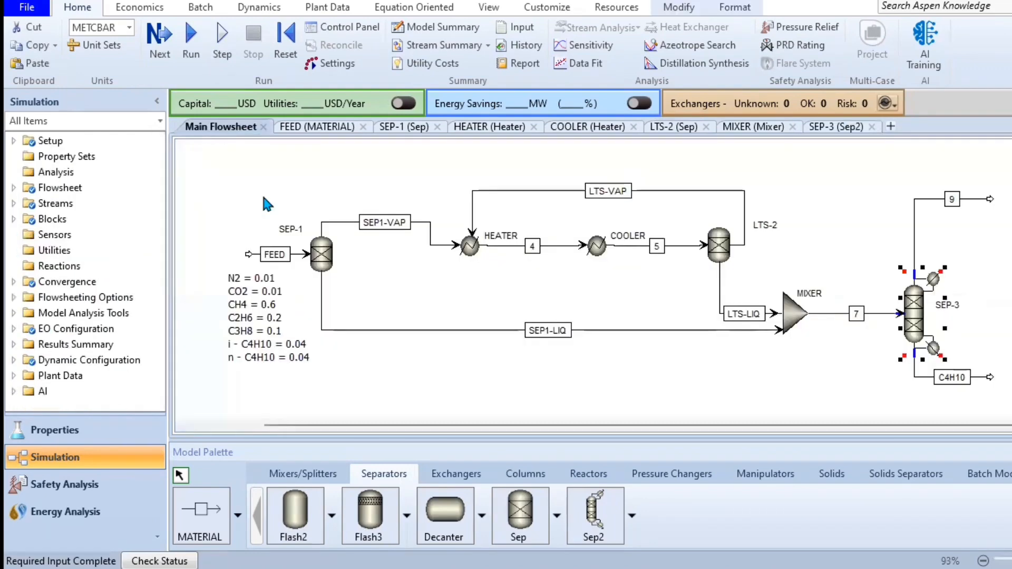
pyautogui.click(504, 325)
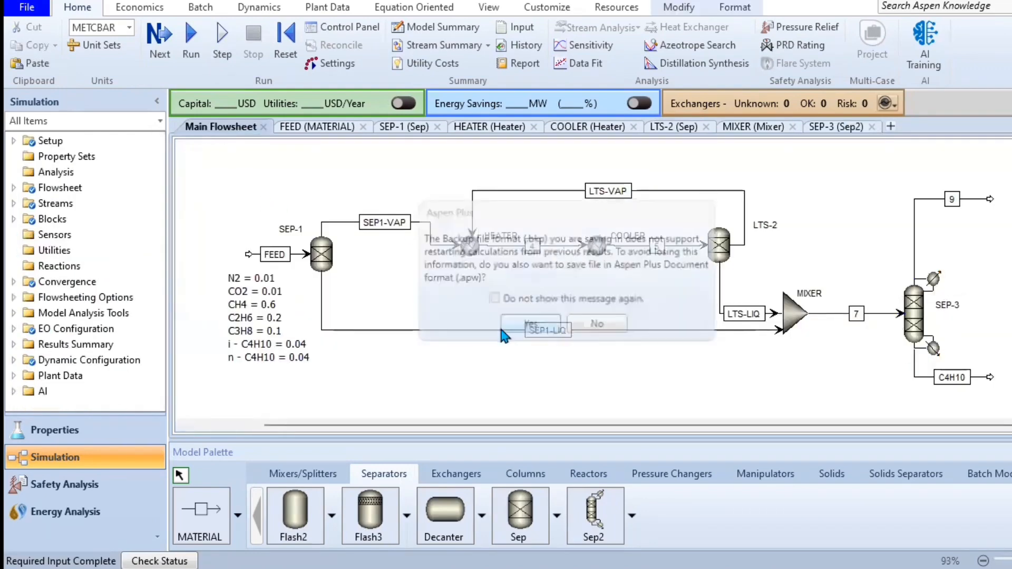
# - Run the separation flowsheet simulation and open the stream summary results for all streams
pyautogui.click(193, 47)
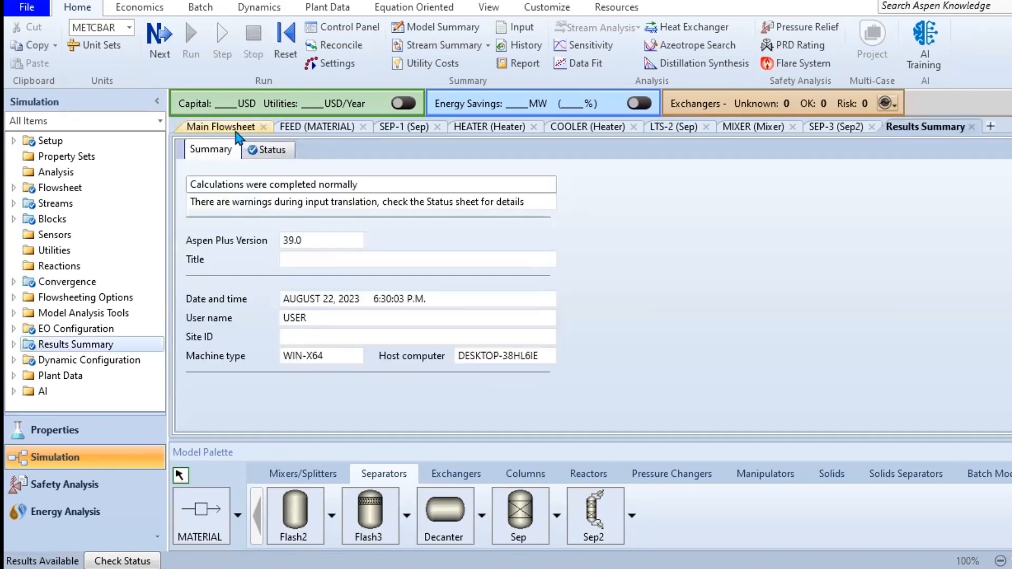
pyautogui.click(237, 129)
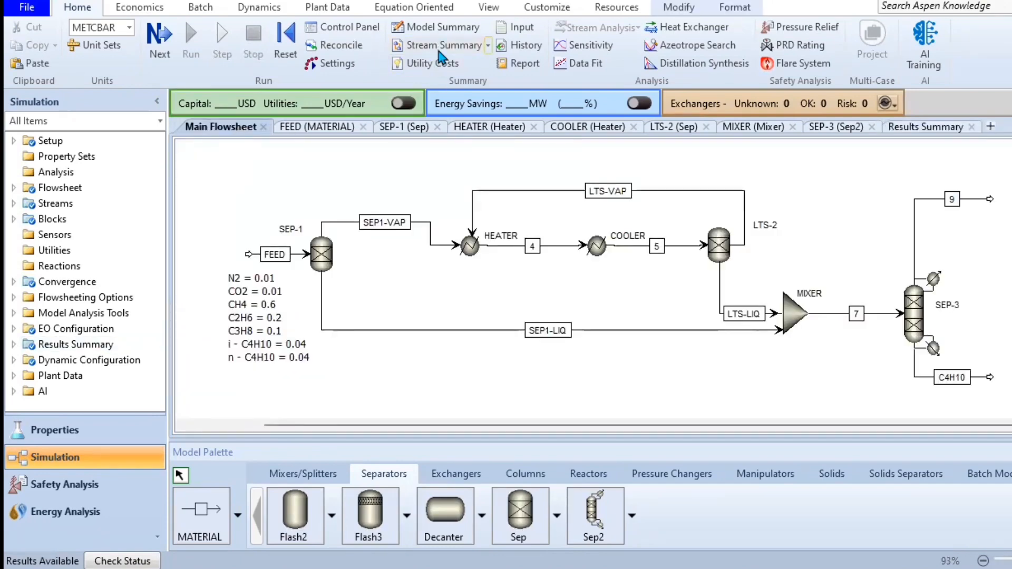
pyautogui.click(439, 48)
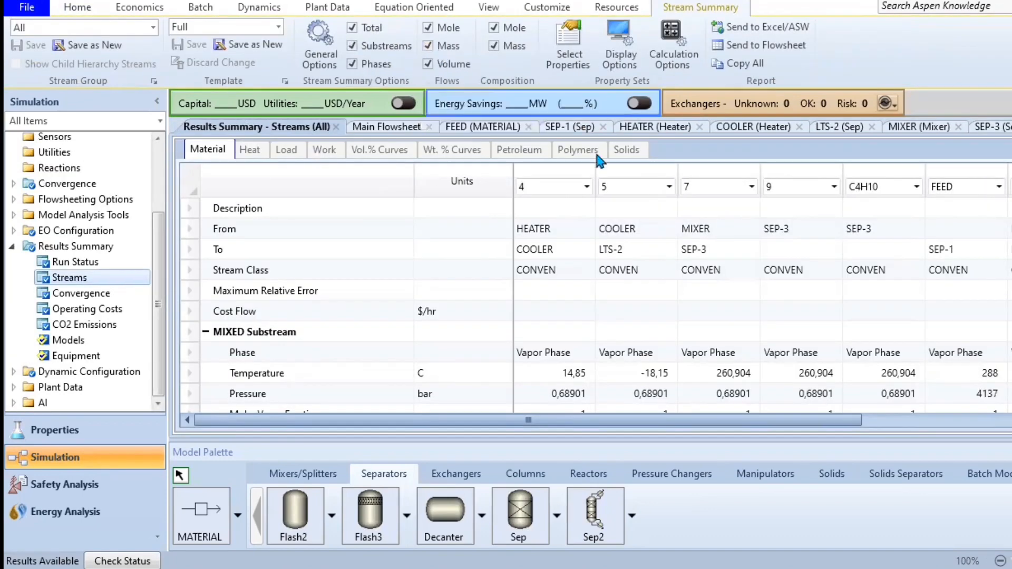
# - Examine the temperatures, mole fractions and mass flows of the feed, C4H10, LTS and SEP1 streams in the stream results
pyautogui.click(636, 367)
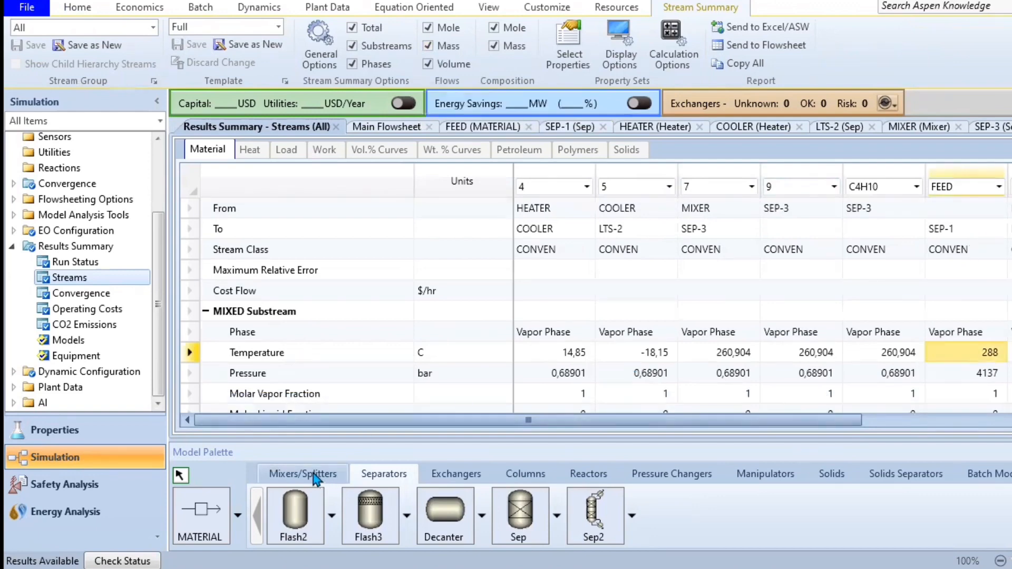
pyautogui.scroll(-5, 362, 410)
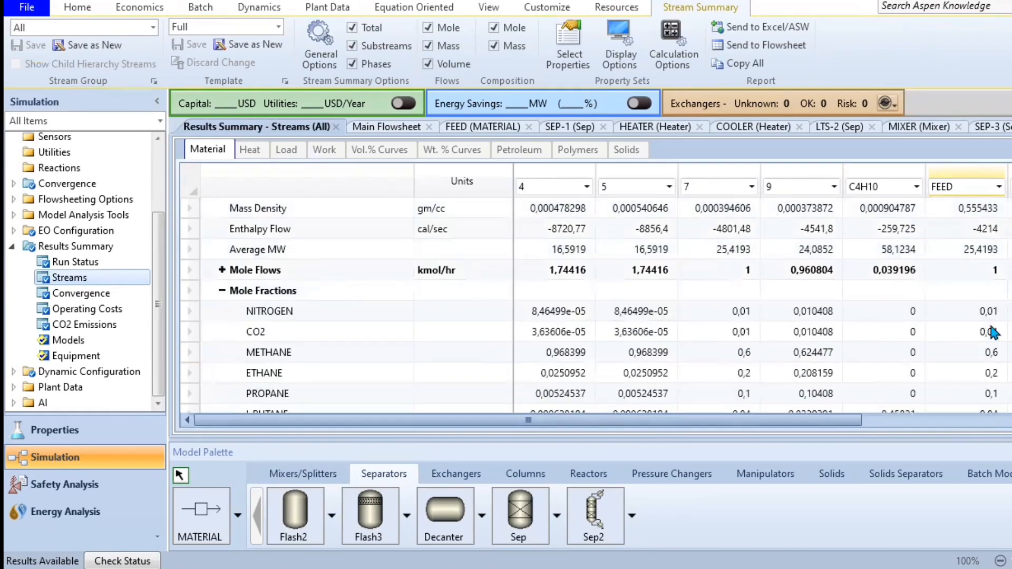
pyautogui.scroll(-2, 361, 410)
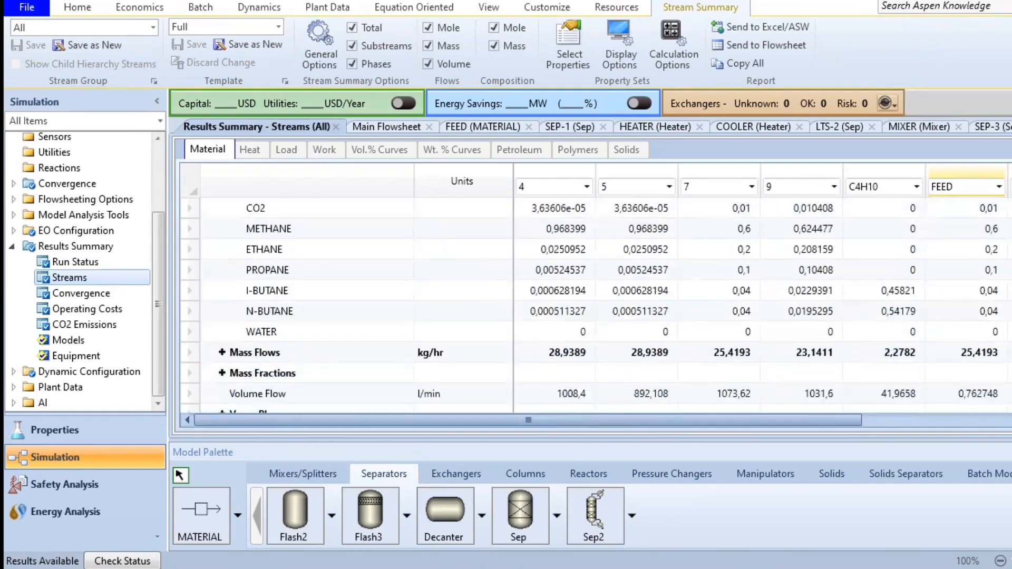
pyautogui.hscroll(5, 361, 409)
pyautogui.scroll(1, 361, 410)
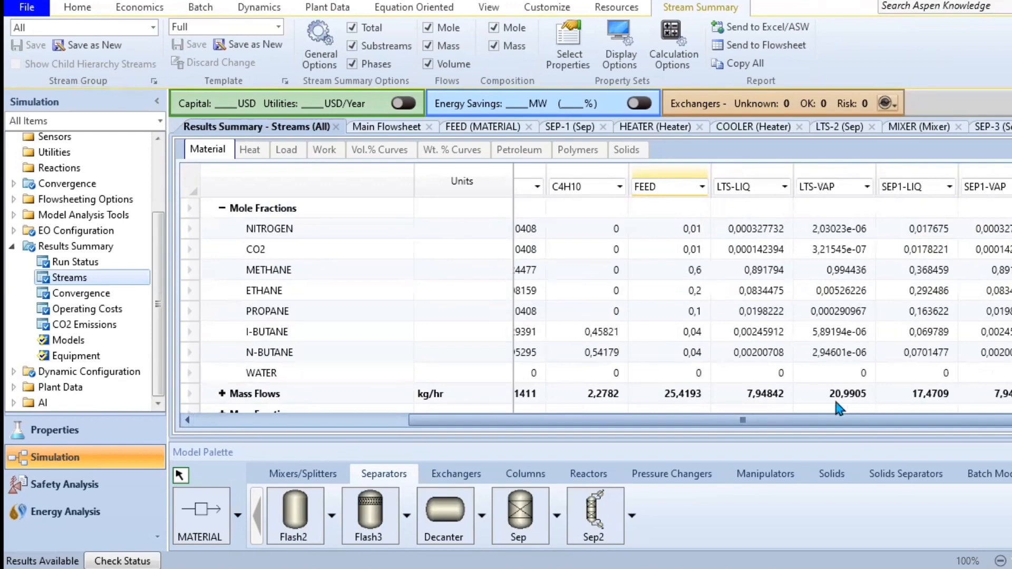
pyautogui.moveTo(769, 419); pyautogui.dragTo(634, 424)
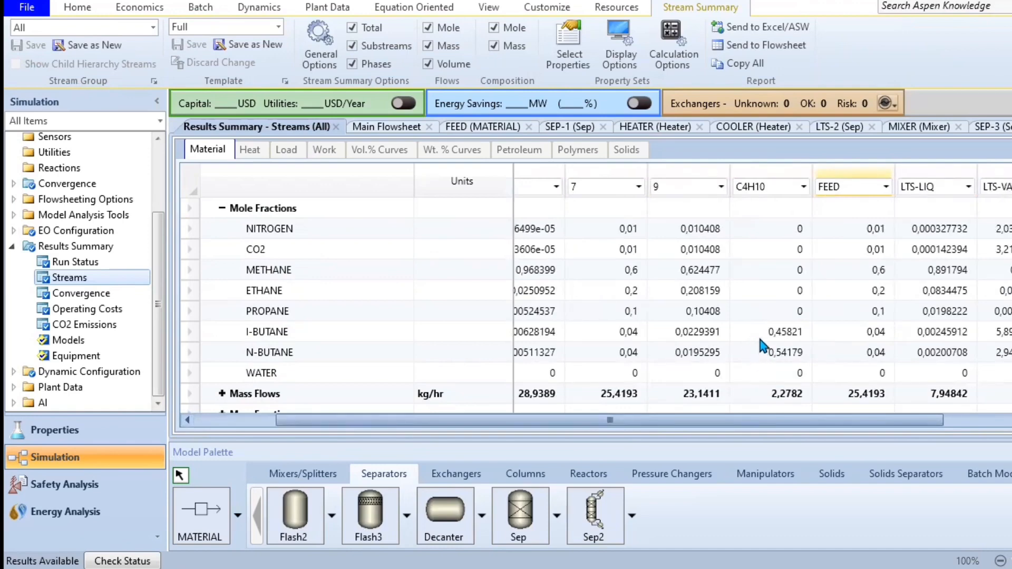
pyautogui.scroll(5, 763, 347)
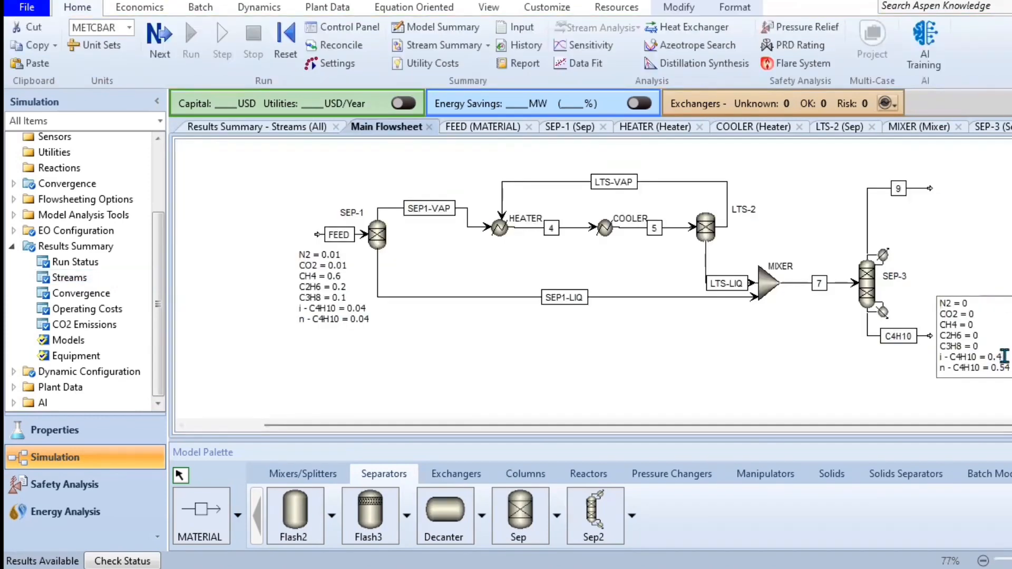
pyautogui.click(834, 345)
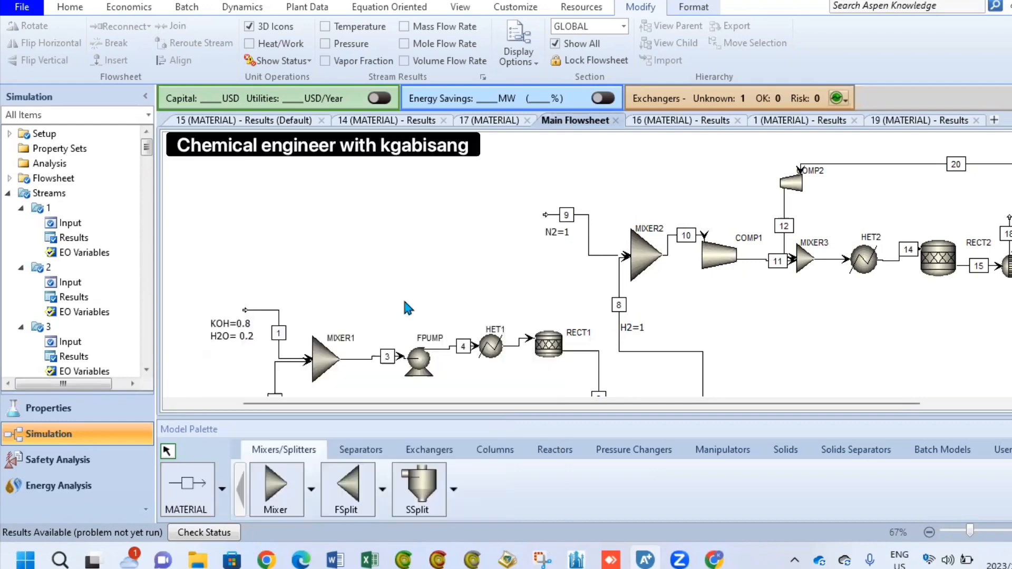
pyautogui.press('XF86AudioRaiseVolume')
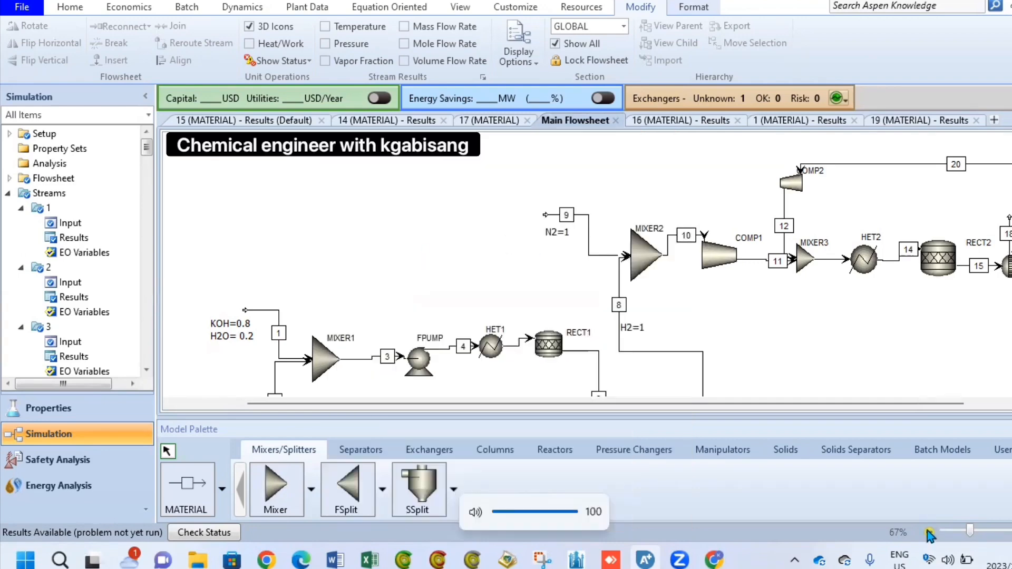
pyautogui.click(929, 533)
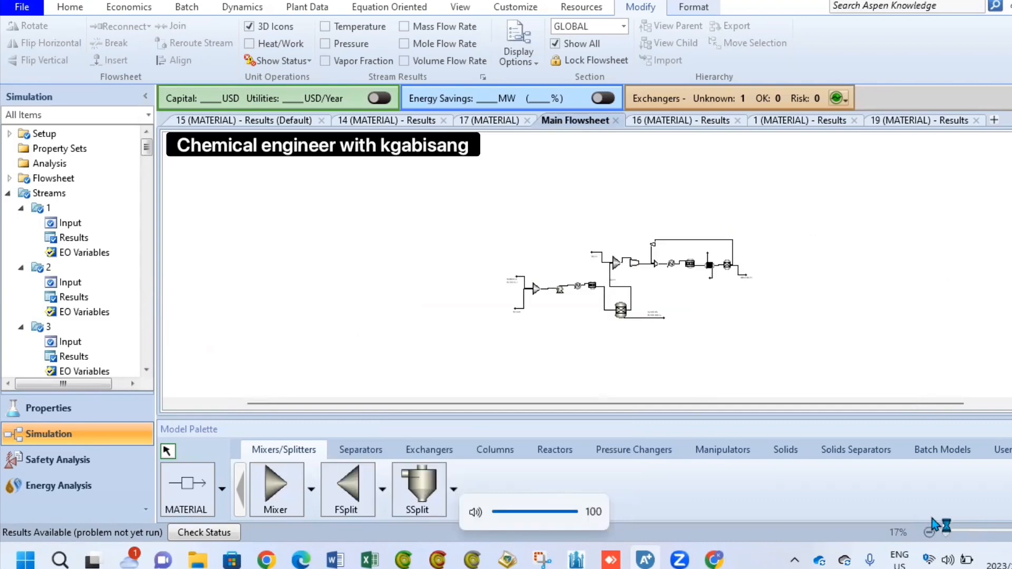
pyautogui.click(969, 531)
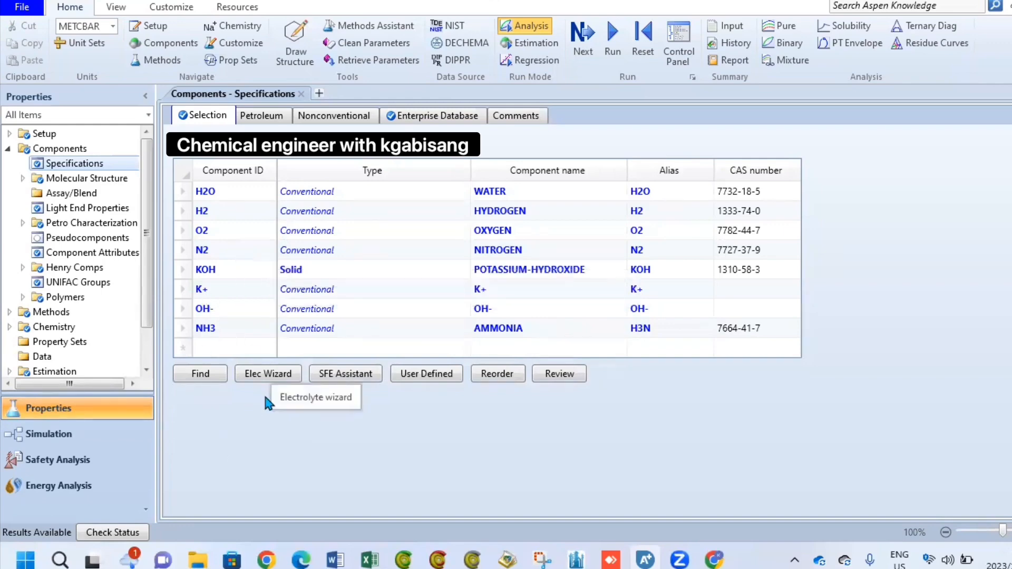
# - Open the electrolyte wizard for the component list, leave it and look into the property methods folder
pyautogui.click(281, 375)
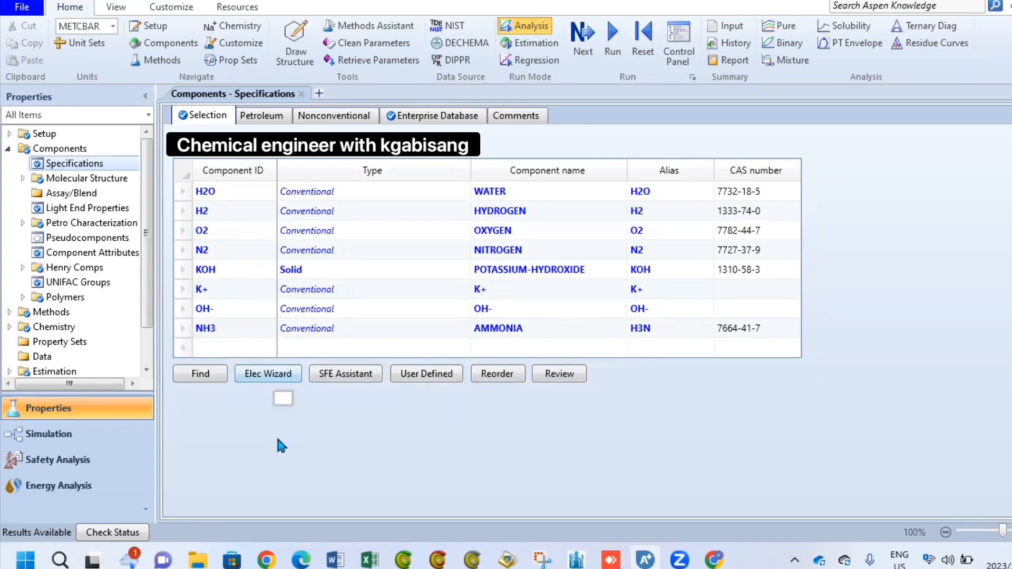
pyautogui.press('Return')
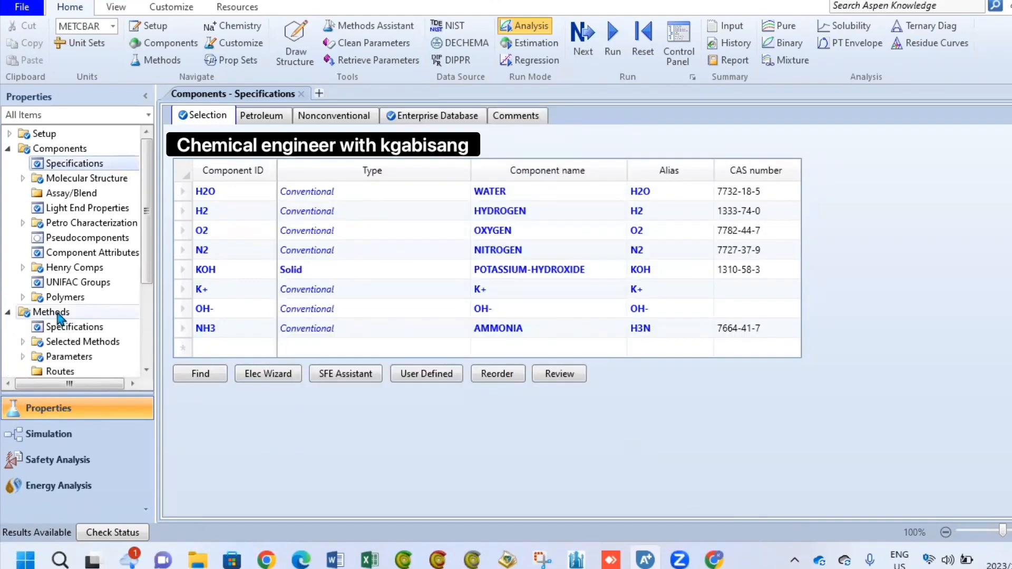
pyautogui.click(53, 312)
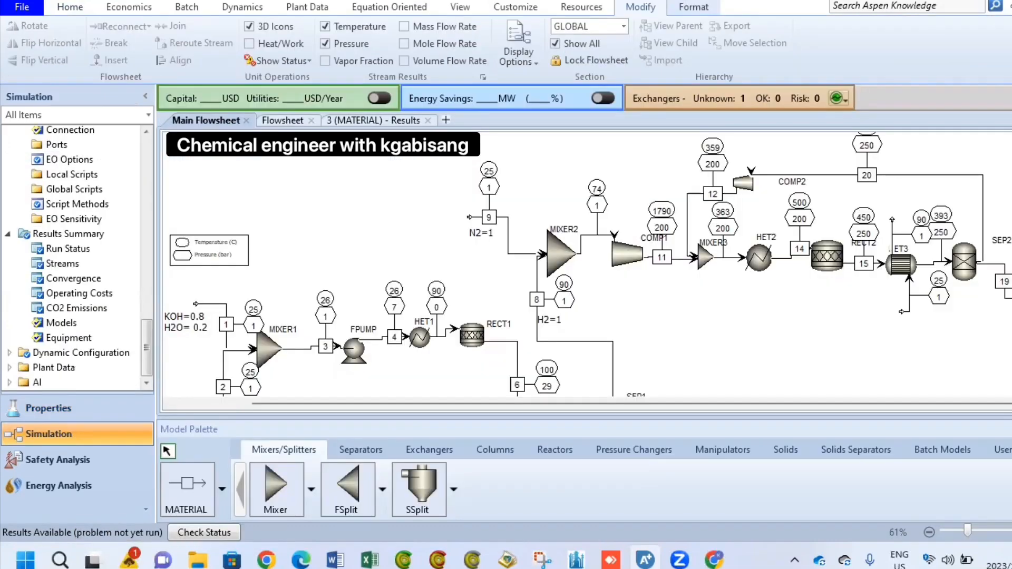
# - Review the input conditions and composition of feed stream 1, and return to the main flowsheet
pyautogui.scroll(-1, 588, 264)
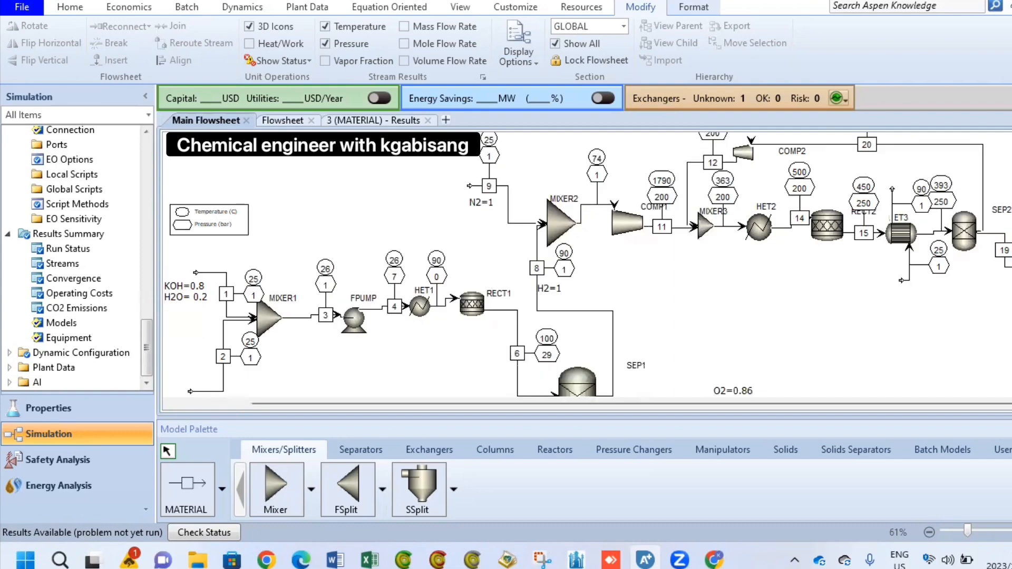
pyautogui.scroll(-1, 588, 264)
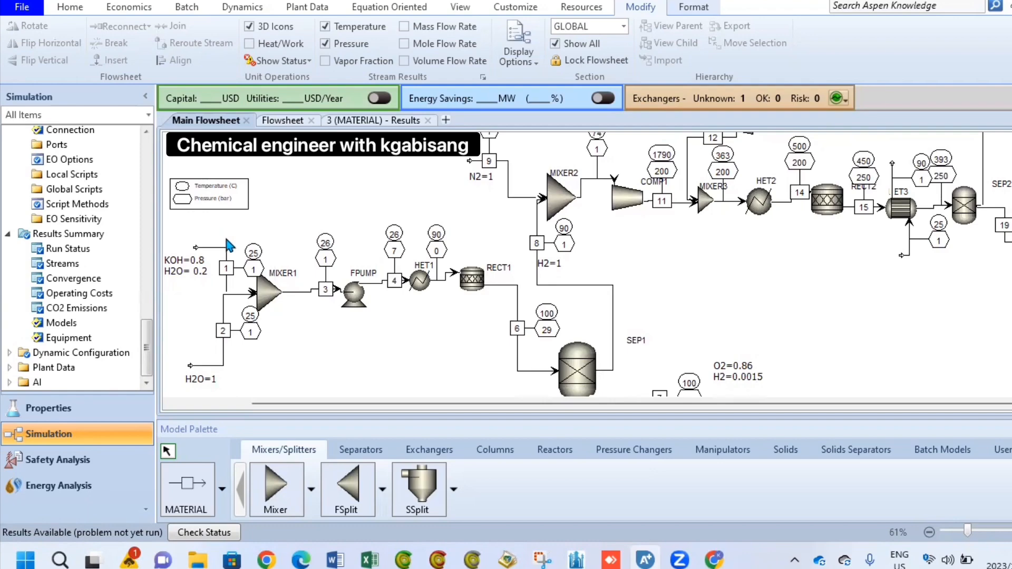
pyautogui.doubleClick(226, 251)
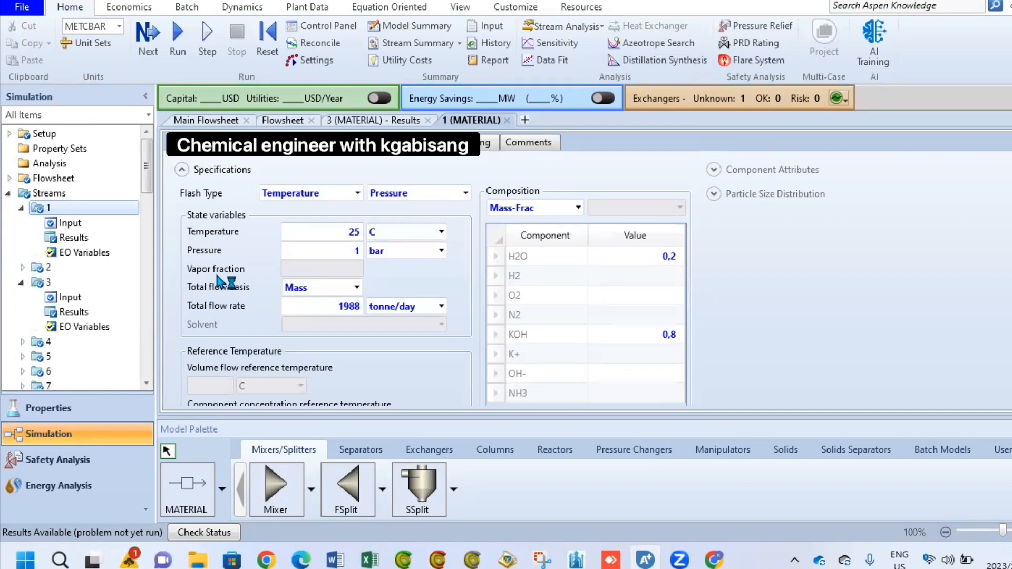
pyautogui.hotkey('ctrl', 'Tab')
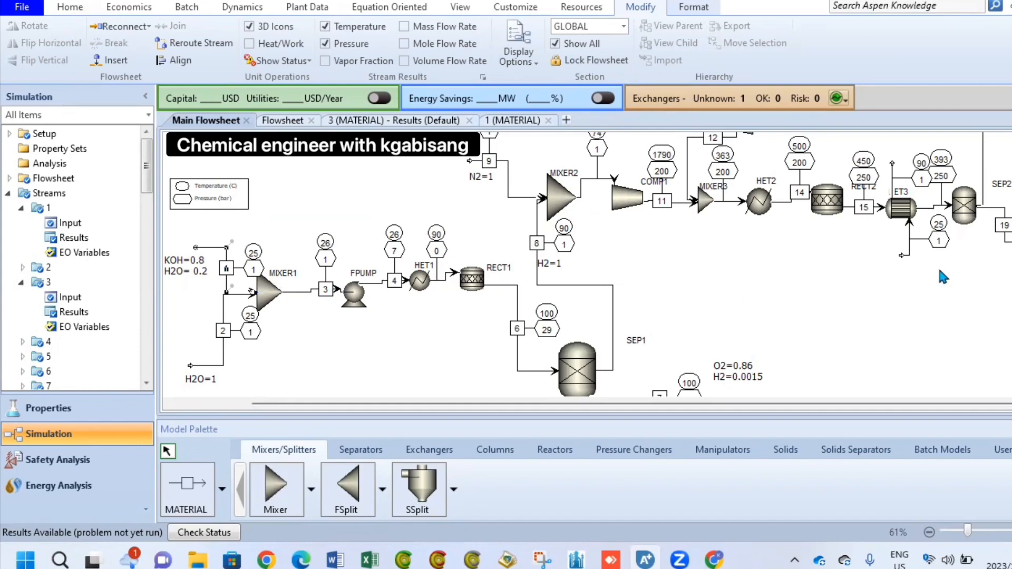
# - Run the simulation of the KOH electrolysis and ammonia synthesis flowsheet
pyautogui.scroll(-1, 585, 264)
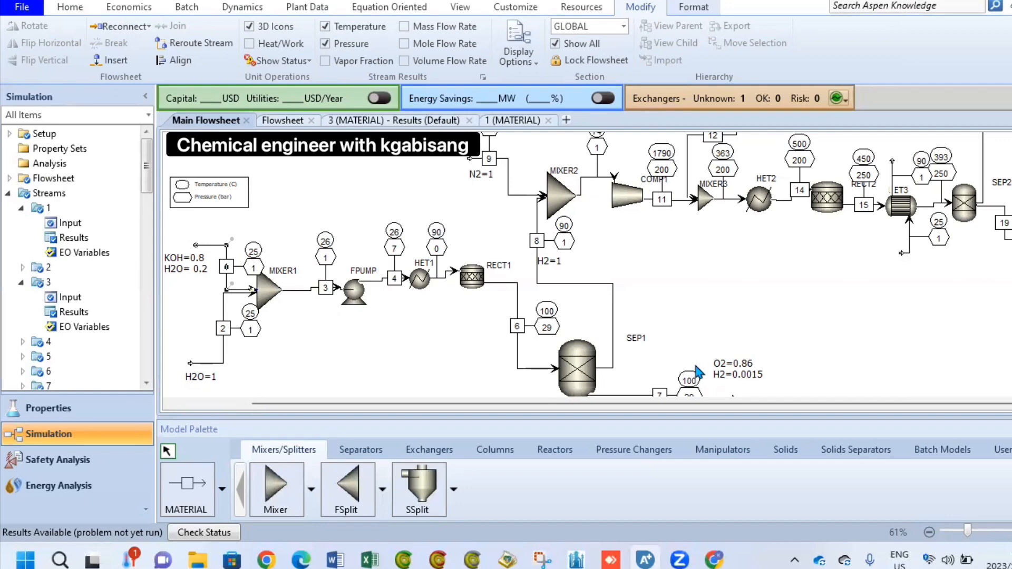
pyautogui.scroll(1, 473, 257)
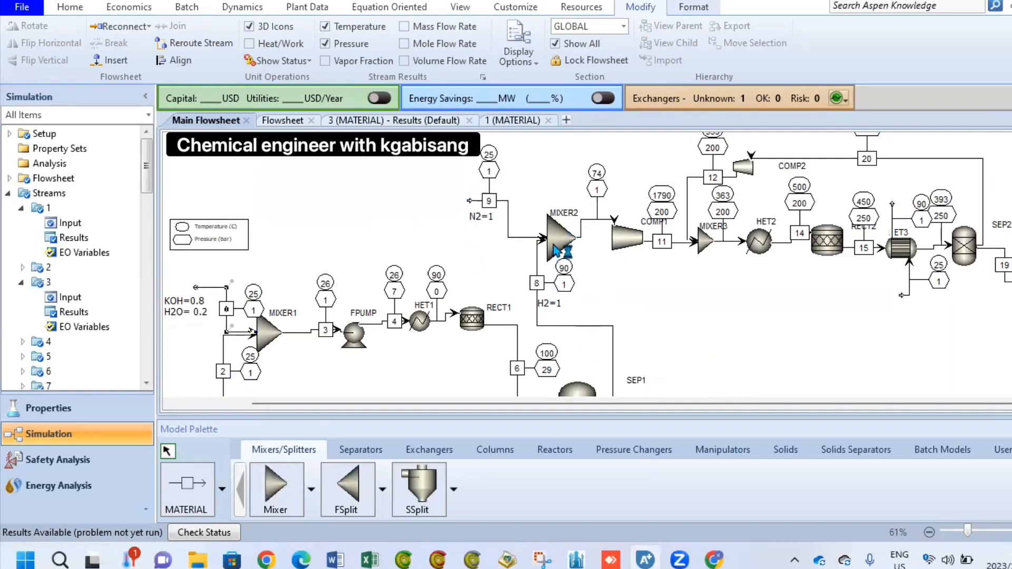
pyautogui.scroll(1, 995, 208)
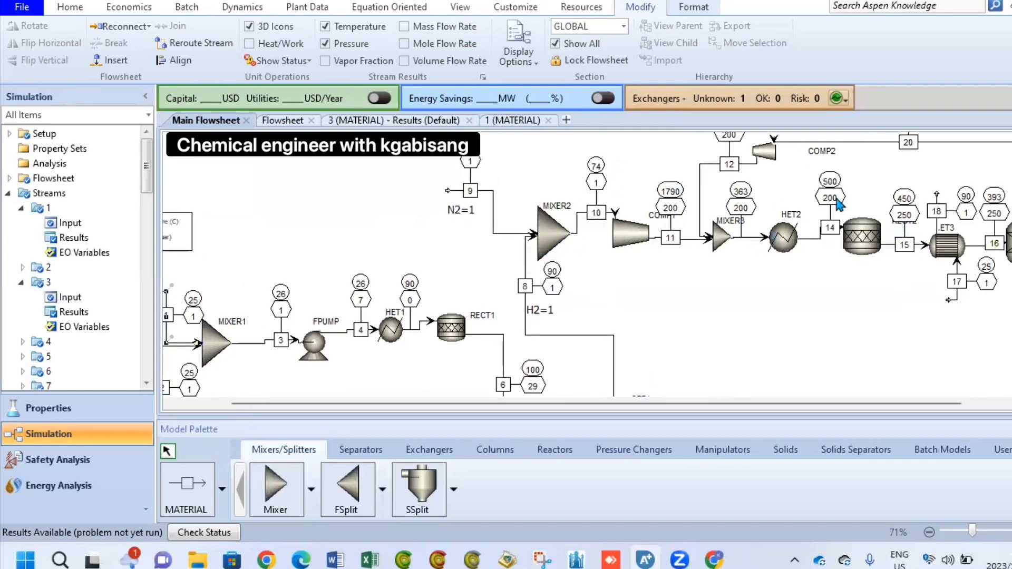
pyautogui.scroll(3, 586, 263)
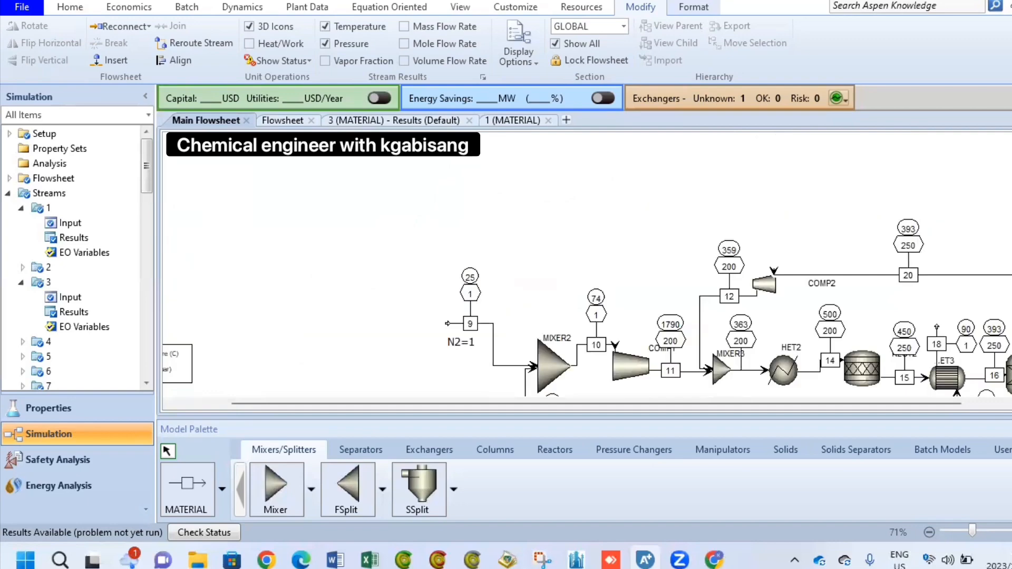
pyautogui.scroll(-2, 586, 263)
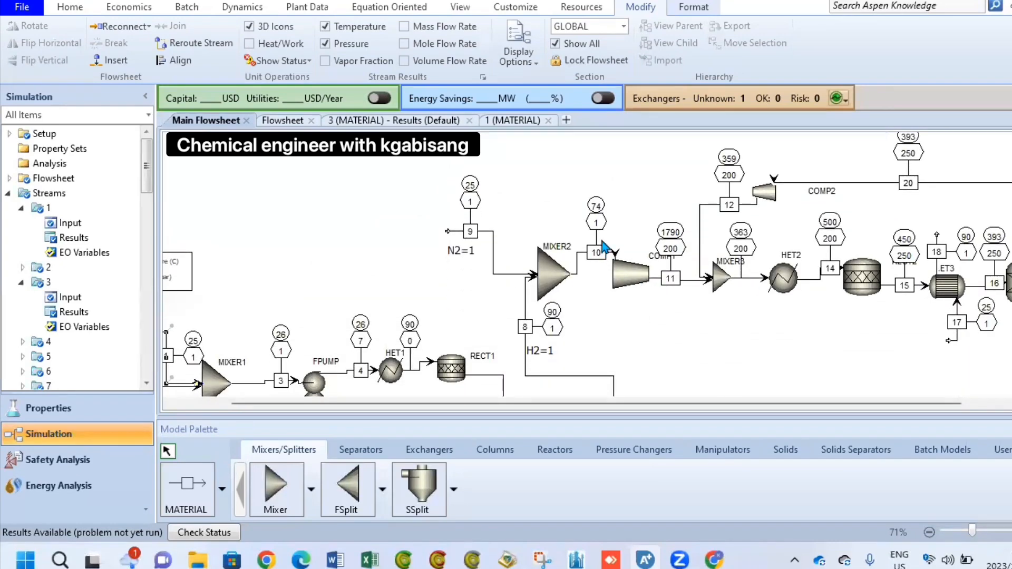
pyautogui.press('F5')
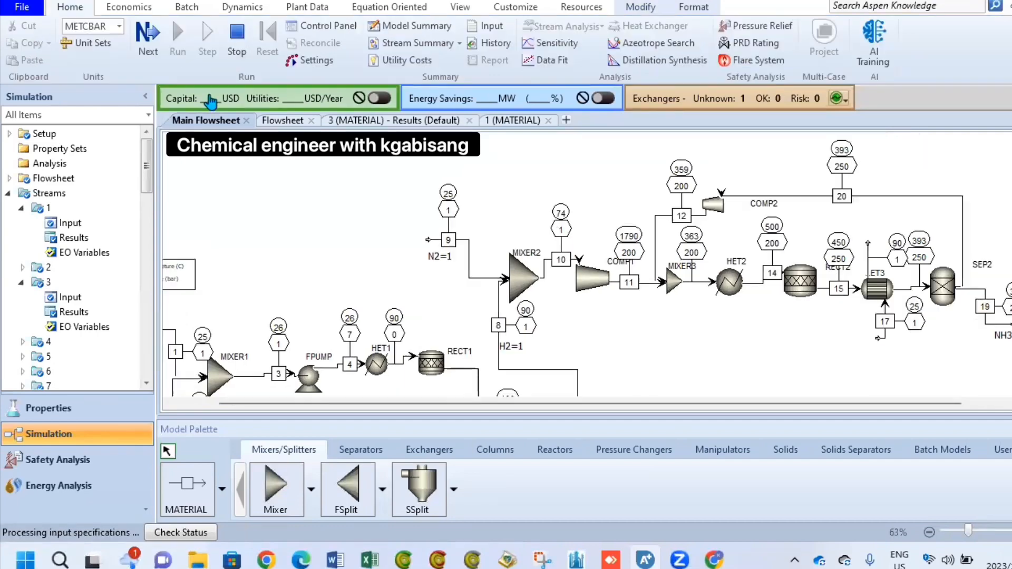
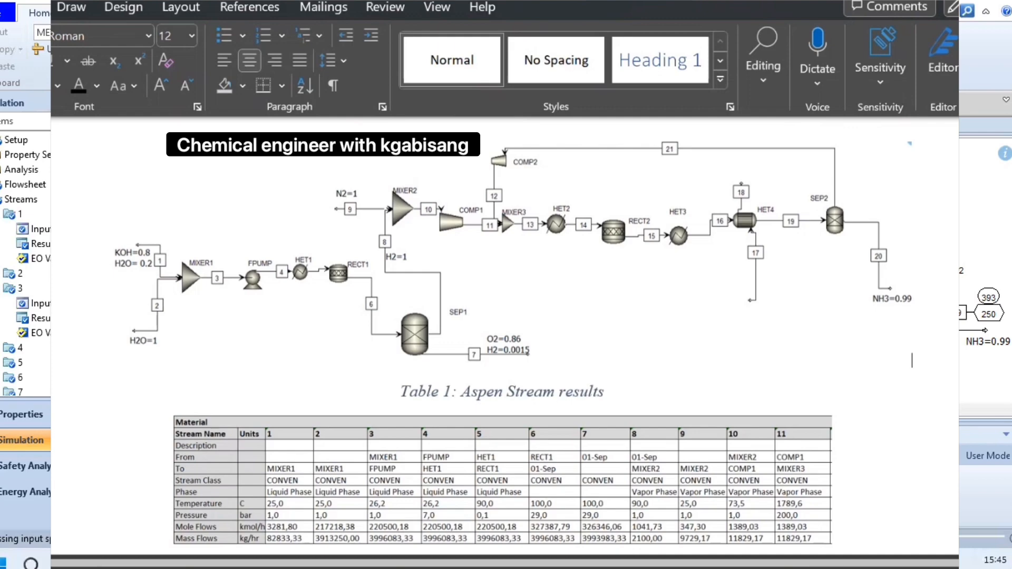
# - Add H2O, H2, O2 and KOH to the component list in the component specifications
pyautogui.scroll(-3, 908, 441)
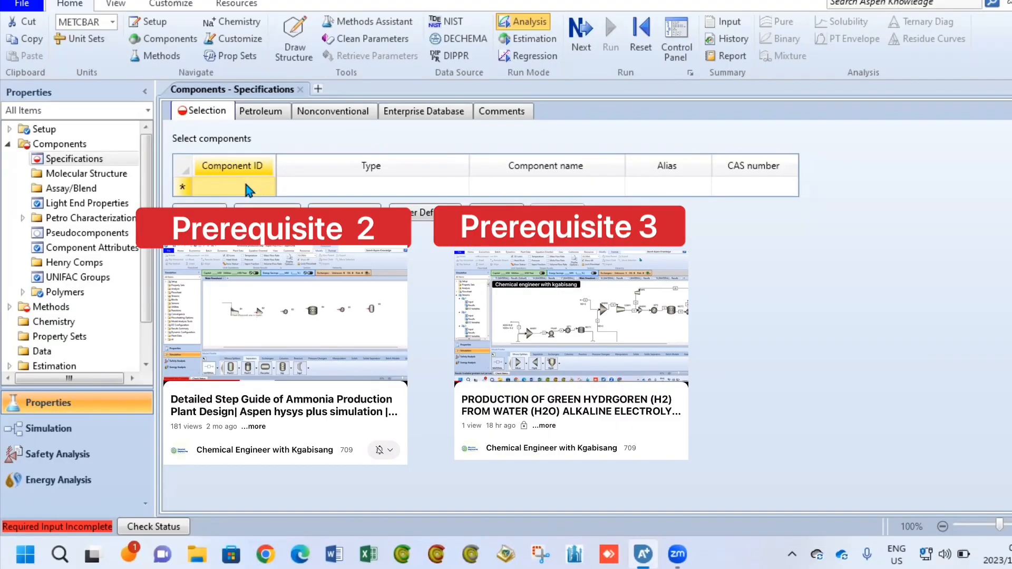
pyautogui.click(246, 184)
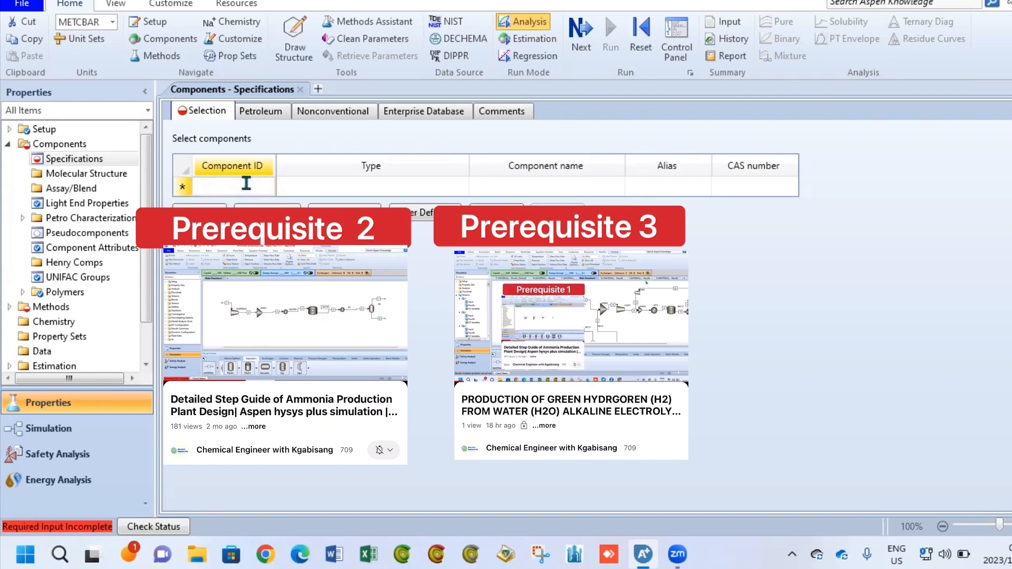
pyautogui.write('H2O')
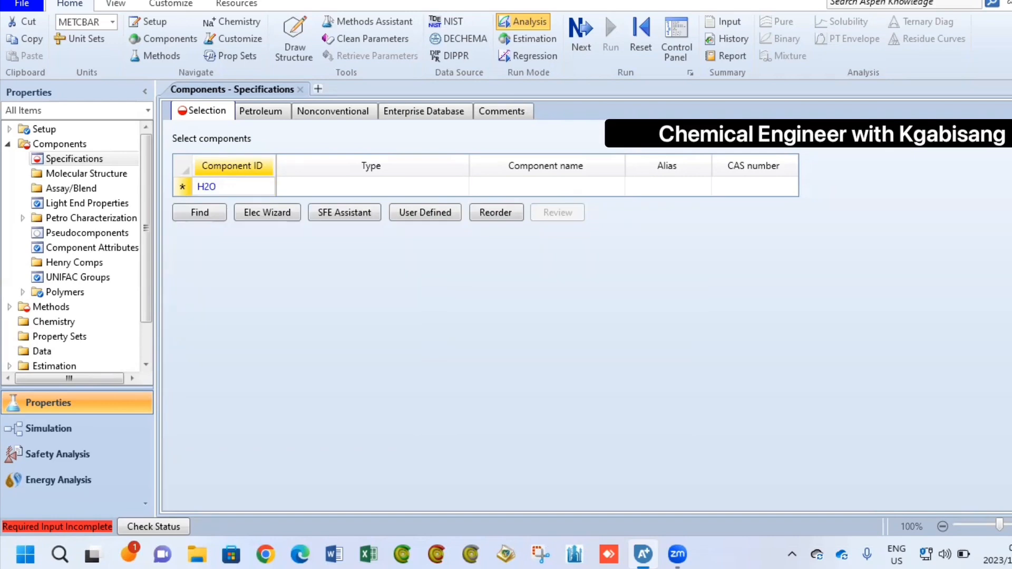
pyautogui.press('Return')
pyautogui.write('H2')
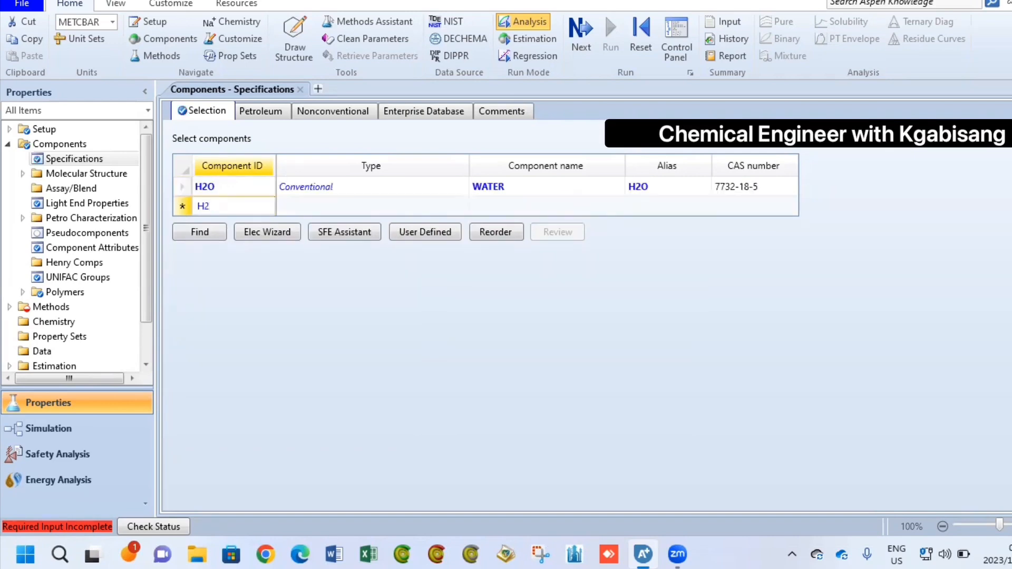
pyautogui.press('Return')
pyautogui.write('O2')
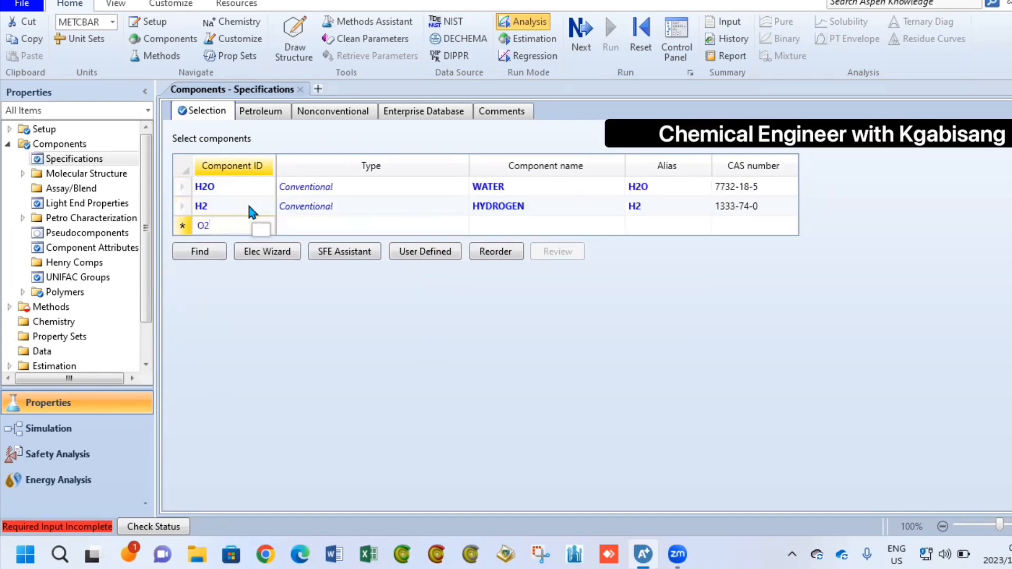
pyautogui.press('Return')
pyautogui.write('KO')
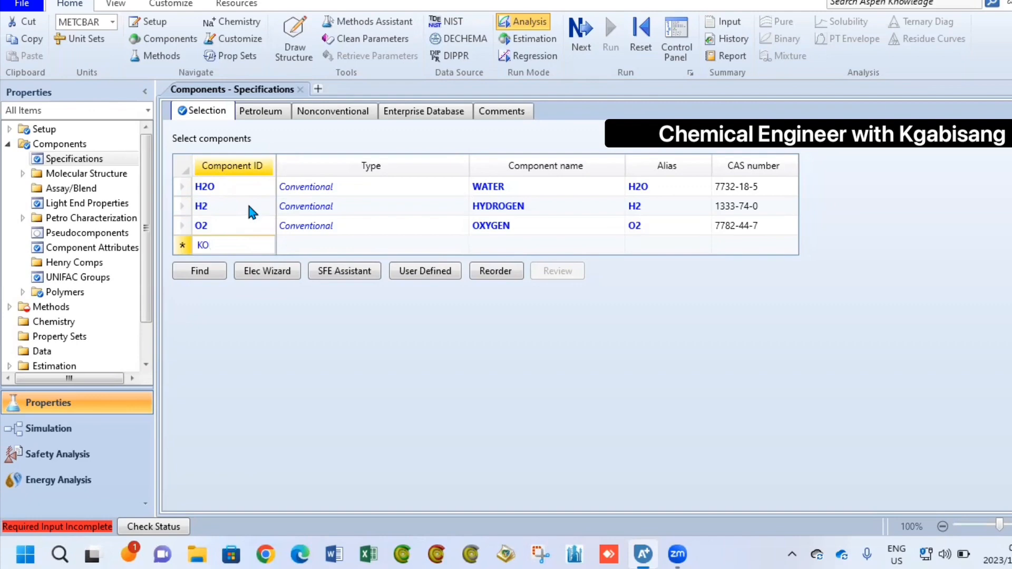
pyautogui.write('H')
pyautogui.press('Return')
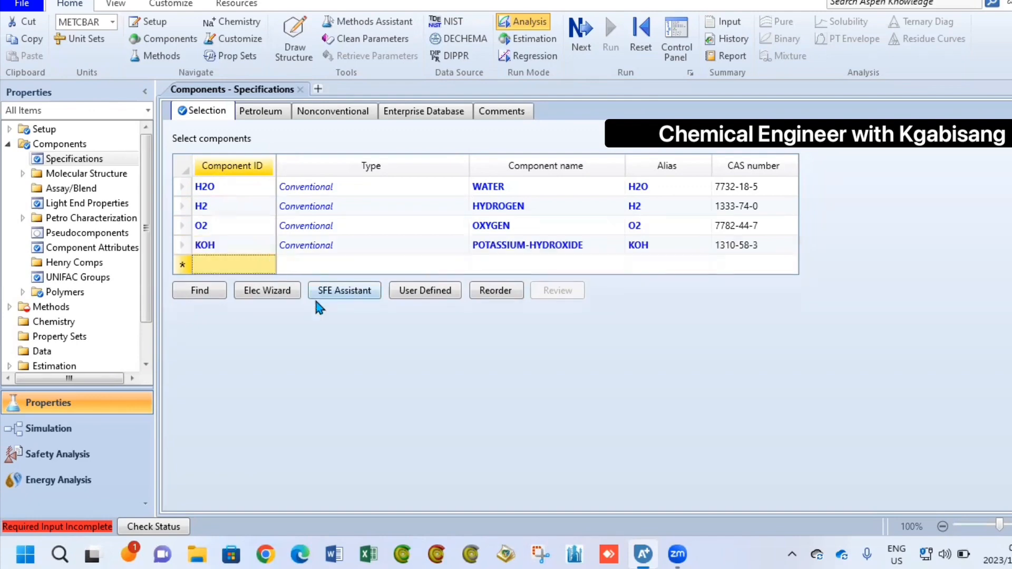
# - Generate electrolyte species from H2O and KOH with hydrogen ion H+, including water dissociation and excluding salt formation
pyautogui.click(274, 302)
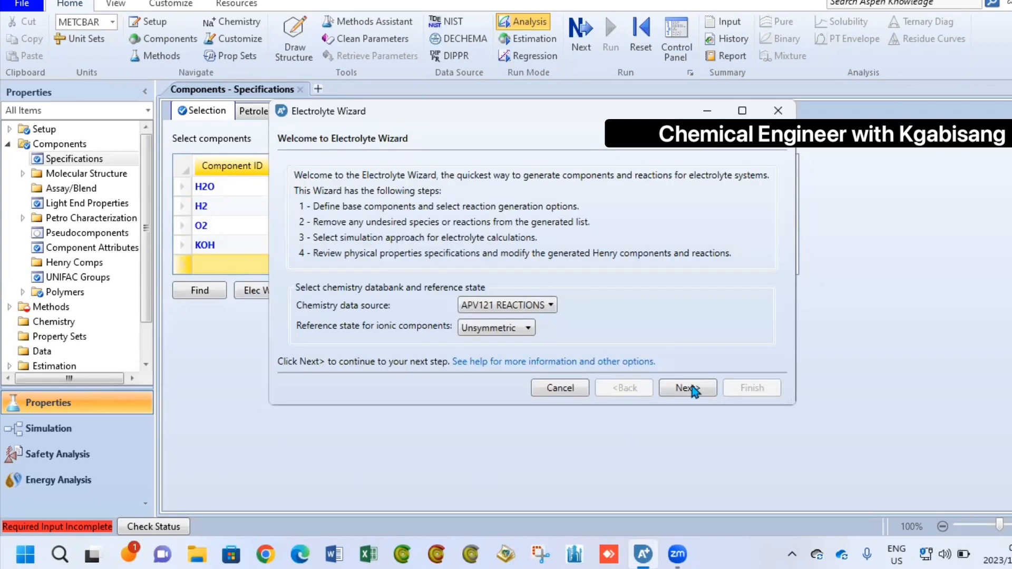
pyautogui.click(685, 389)
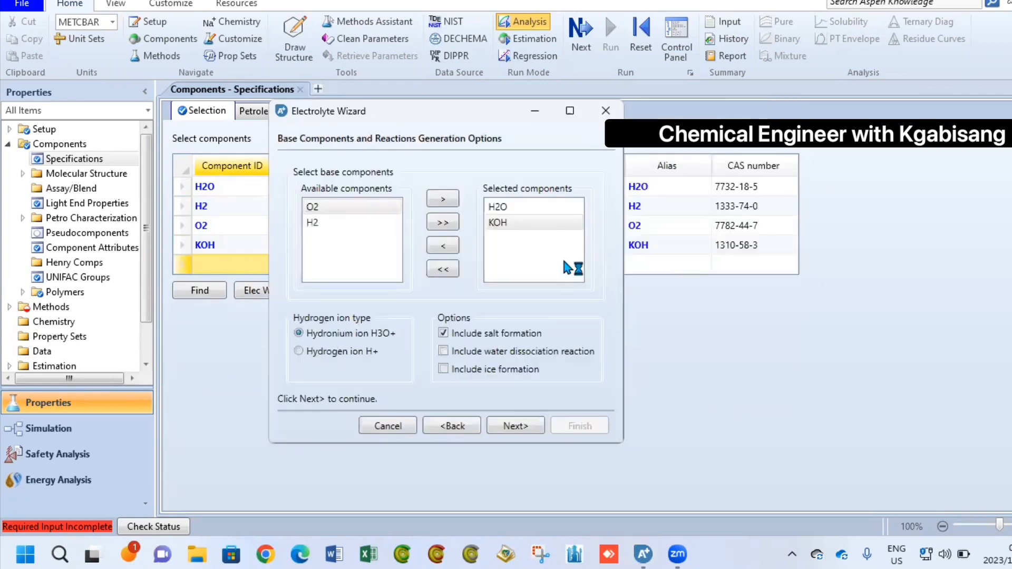
pyautogui.click(298, 350)
pyautogui.click(517, 428)
pyautogui.click(443, 351)
pyautogui.click(444, 333)
pyautogui.click(505, 425)
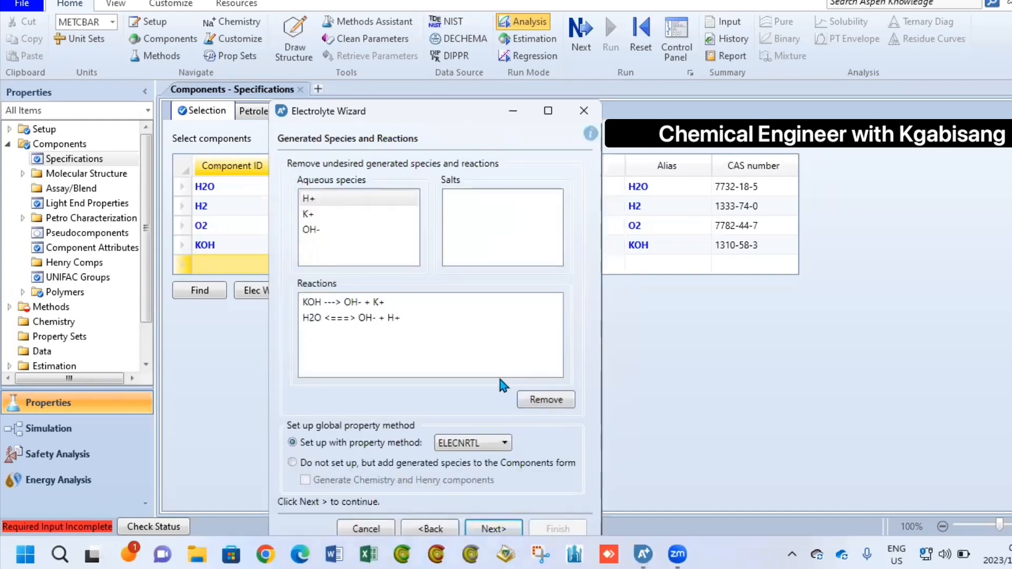
# - Accept the generated species with the ELECNRTL property method and the true component approach, and finish the electrolyte wizard
pyautogui.click(493, 529)
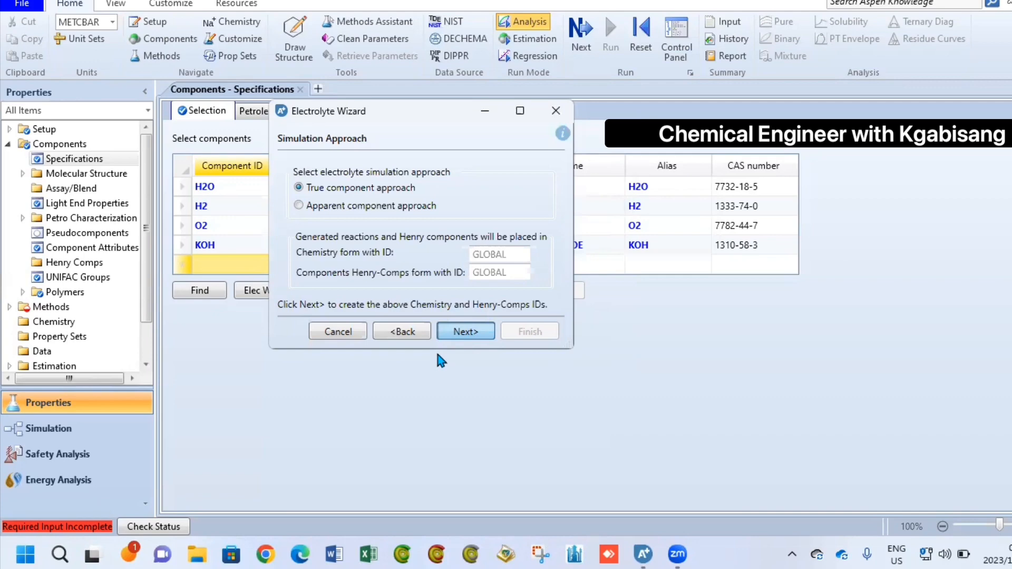
pyautogui.press('Return')
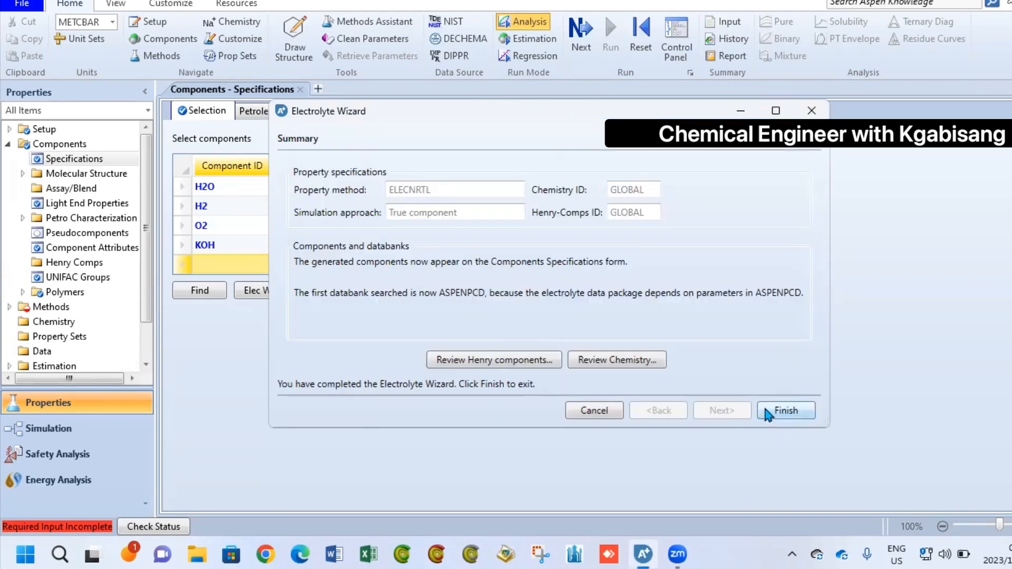
pyautogui.click(765, 412)
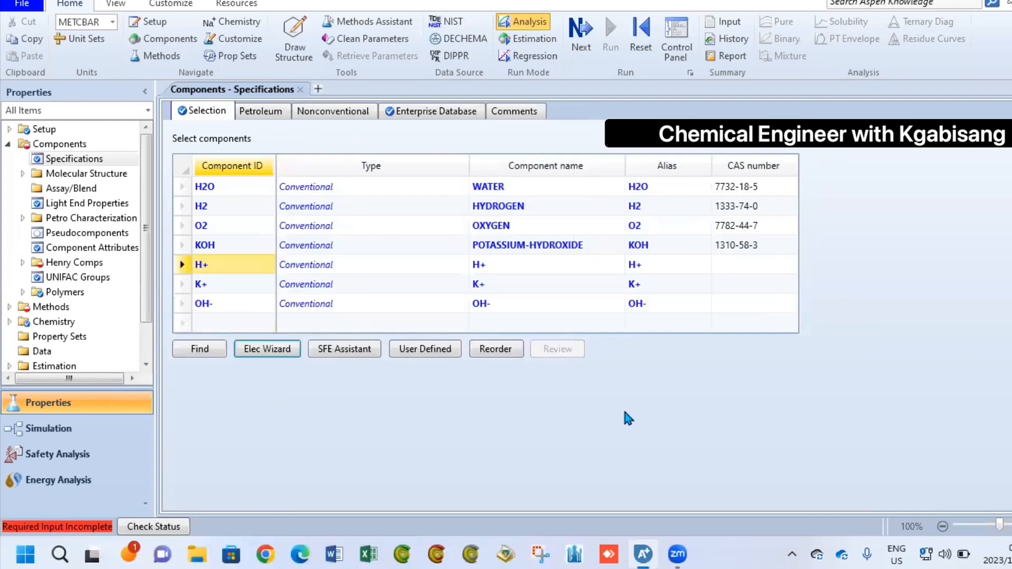
# - Go through the property method, binary interaction and electrolyte pair parameter forms, and run the property analysis
pyautogui.click(53, 306)
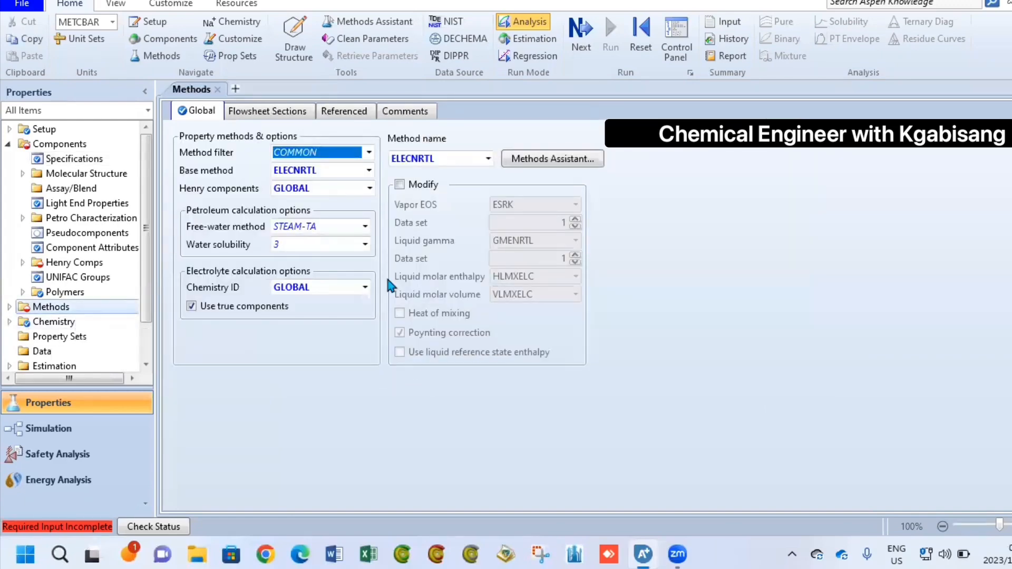
pyautogui.click(589, 47)
pyautogui.click(588, 48)
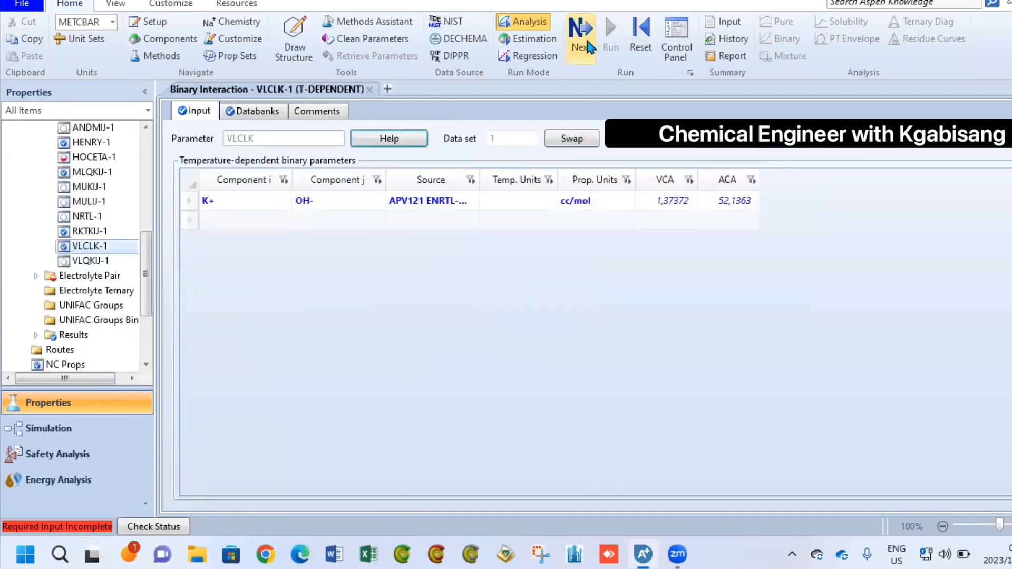
pyautogui.click(588, 48)
pyautogui.click(582, 40)
pyautogui.click(578, 33)
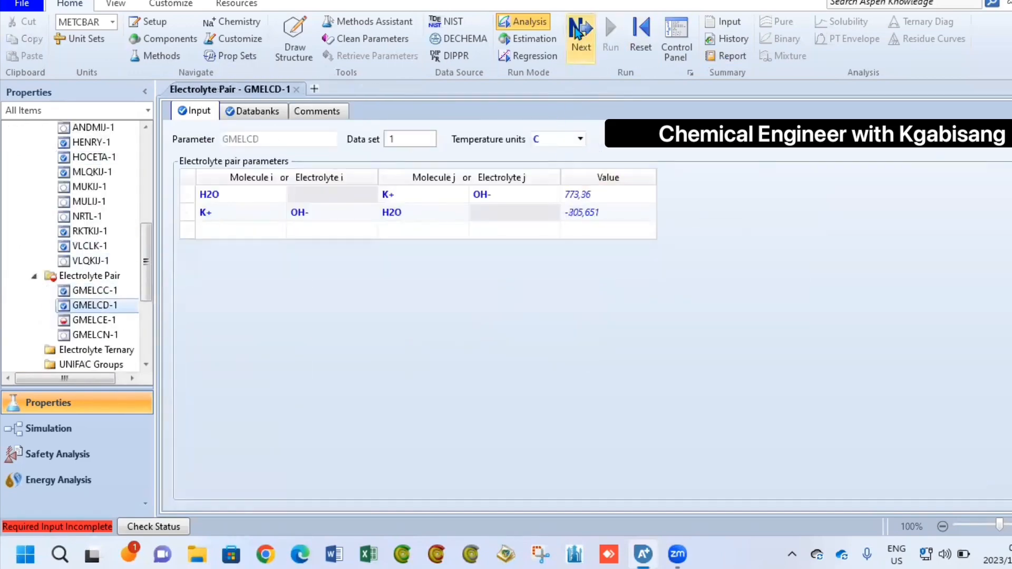
pyautogui.click(578, 33)
pyautogui.click(580, 37)
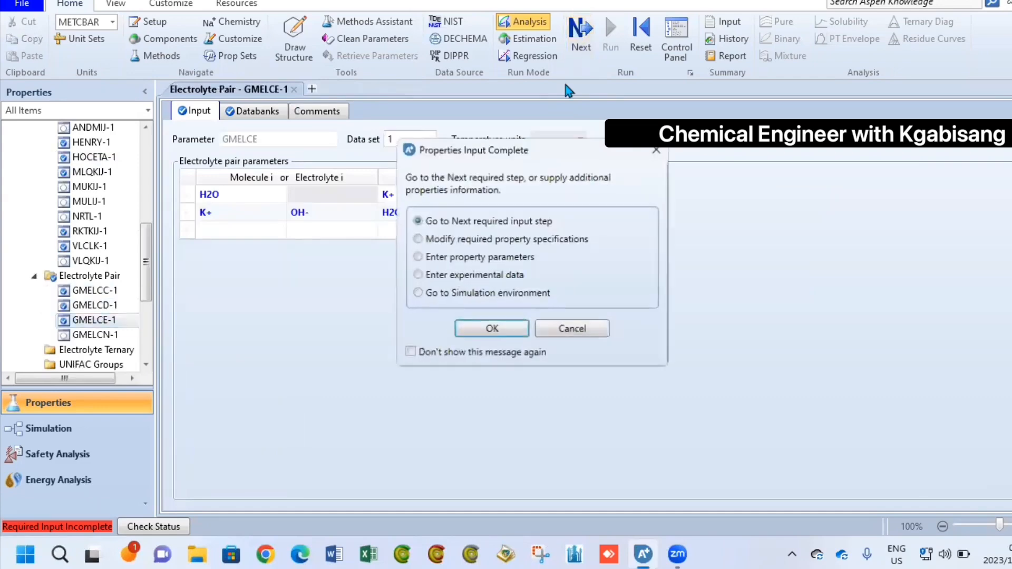
pyautogui.click(493, 329)
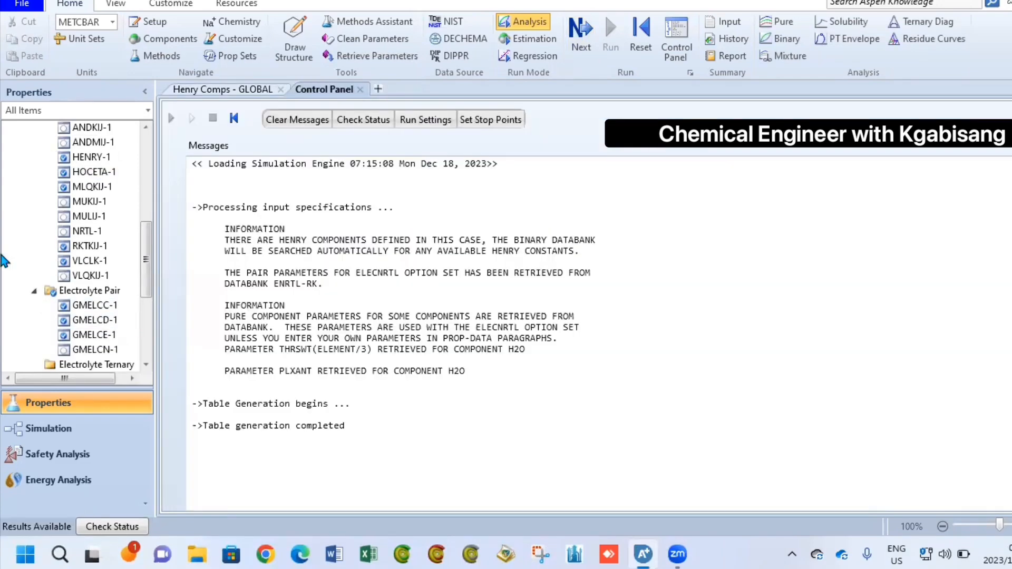
# - Switch to the simulation environment, connect feed stream 1 to the MIXER1 inlet and draw material stream 2 below it
pyautogui.click(49, 428)
pyautogui.click(189, 196)
pyautogui.click(242, 218)
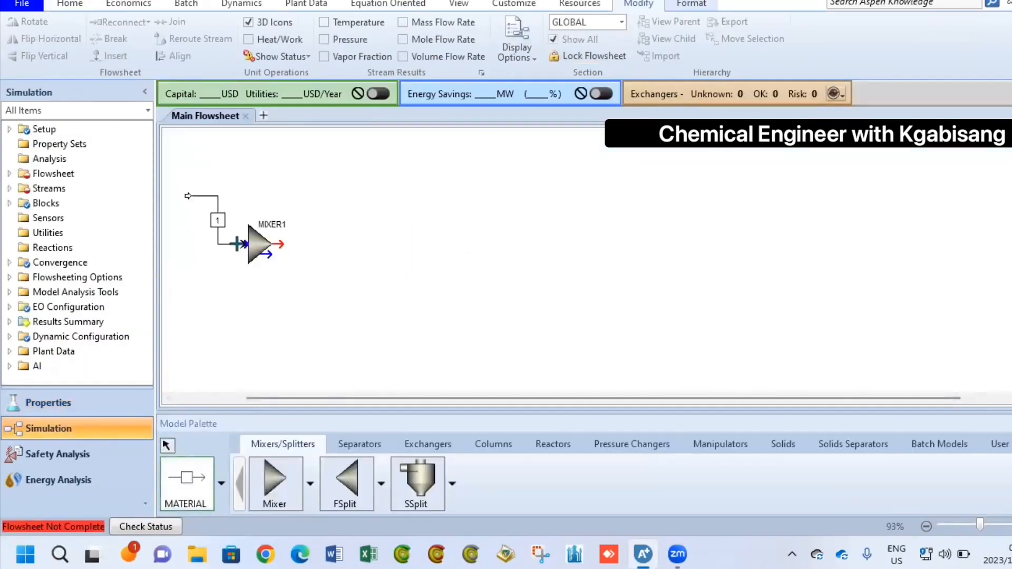
pyautogui.scroll(1, 240, 253)
pyautogui.click(246, 289)
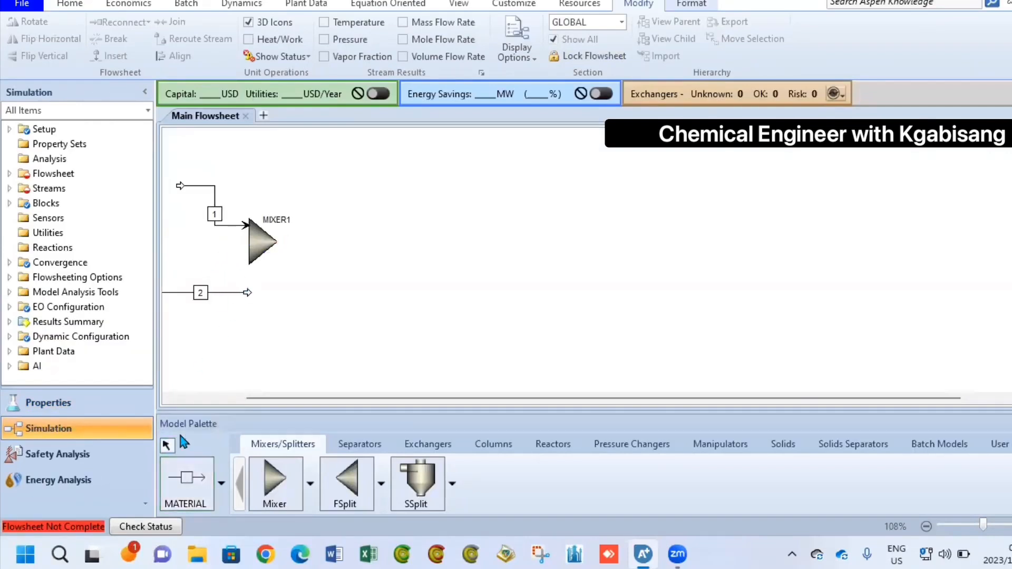
# - Reconnect the destination of stream 2 to the inlet of MIXER1
pyautogui.click(243, 292)
pyautogui.rightClick(285, 314)
pyautogui.moveTo(437, 225)
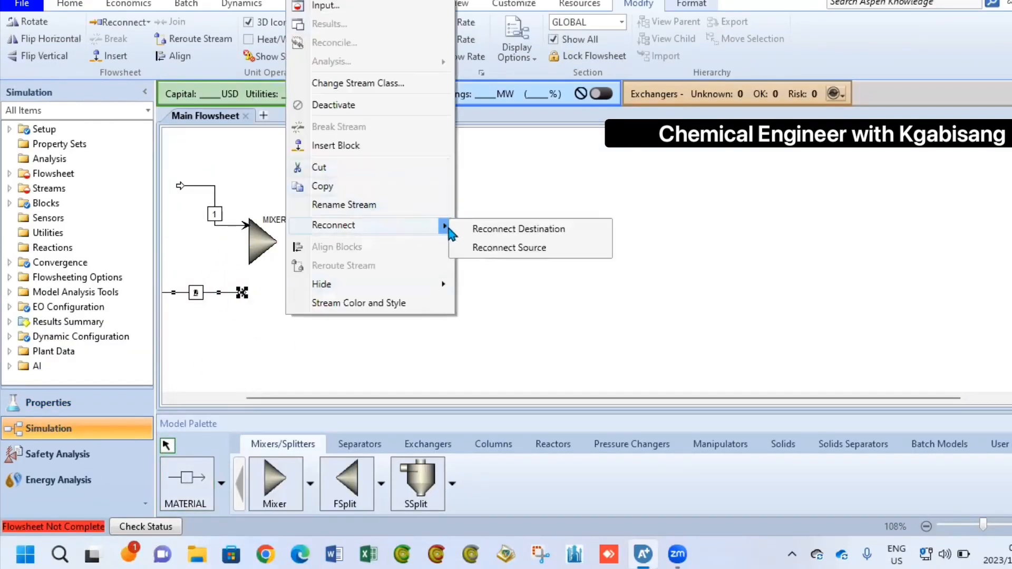
pyautogui.click(474, 227)
pyautogui.click(246, 242)
pyautogui.click(164, 178)
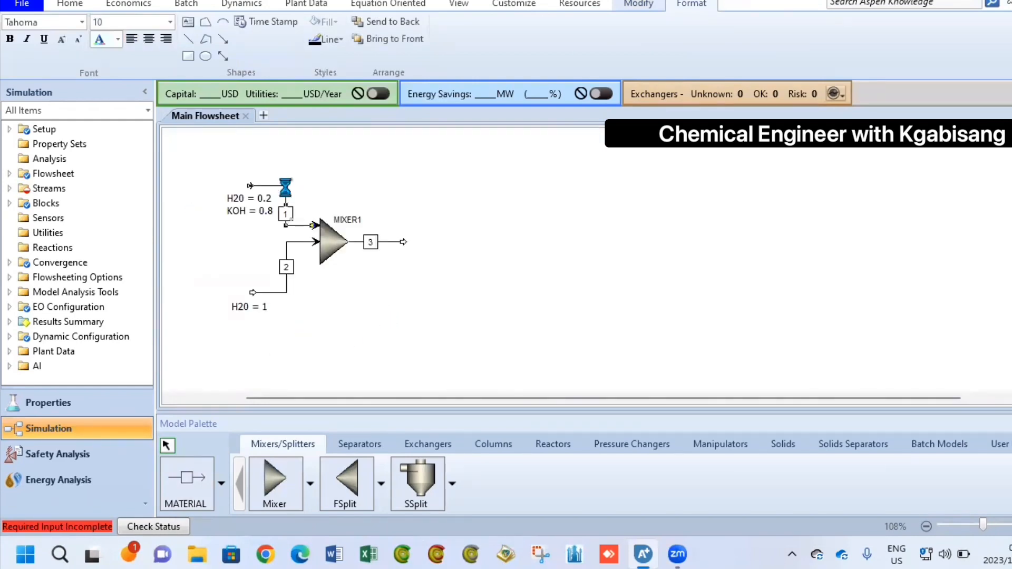
# - Specify stream 1 at 25 C and 1 bar with 82833,3 kg/hr and mass fractions of 0,2 H2O and 0,8 KOH
pyautogui.doubleClick(285, 187)
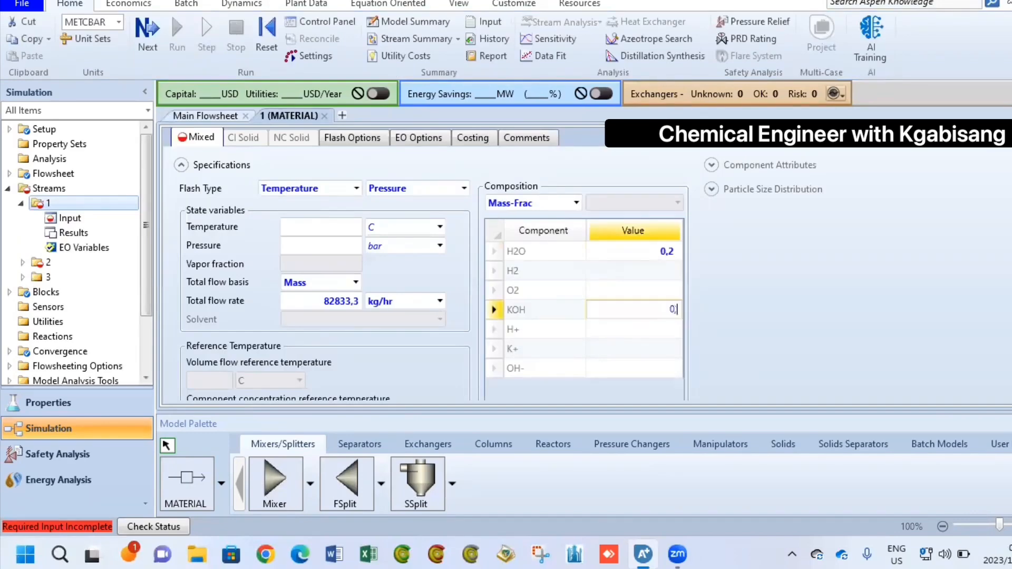
pyautogui.write('0,8')
pyautogui.click(328, 226)
pyautogui.write('15')
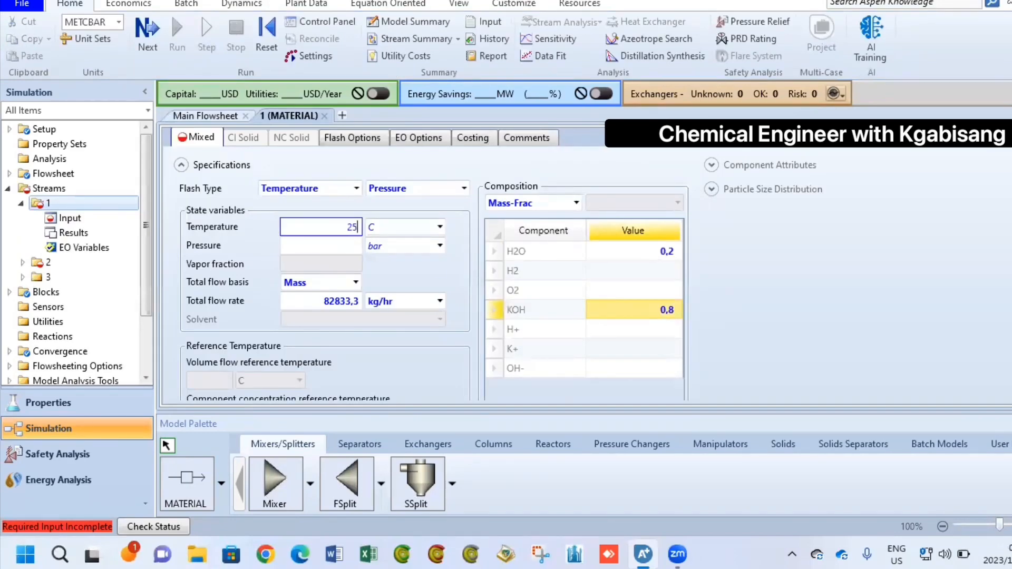
pyautogui.press('Tab')
pyautogui.write('1')
pyautogui.click(206, 116)
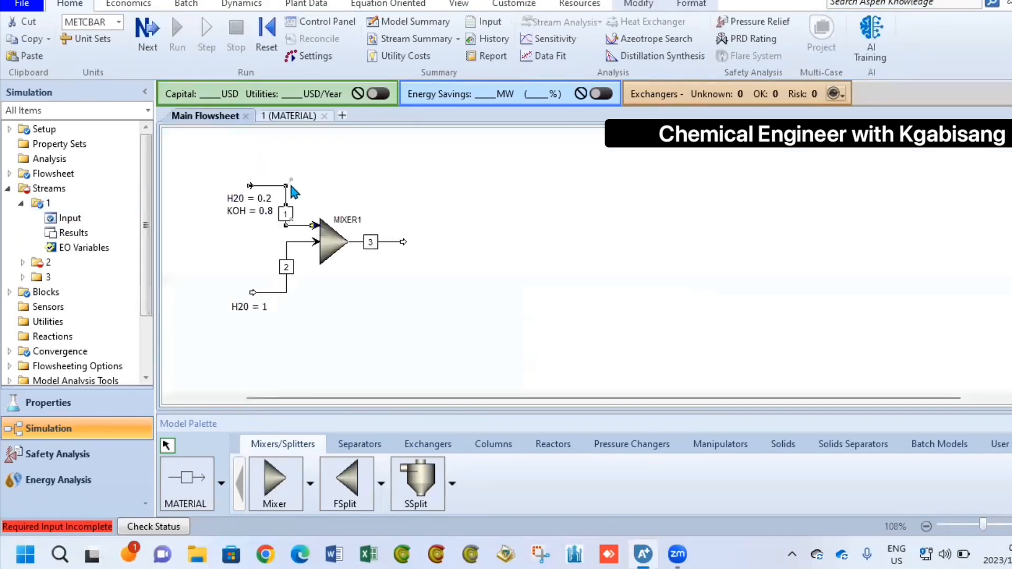
# - Set stream 2 to a total mass flow of 3913250 kg/hr with an H2O mass fraction of 1
pyautogui.doubleClick(286, 291)
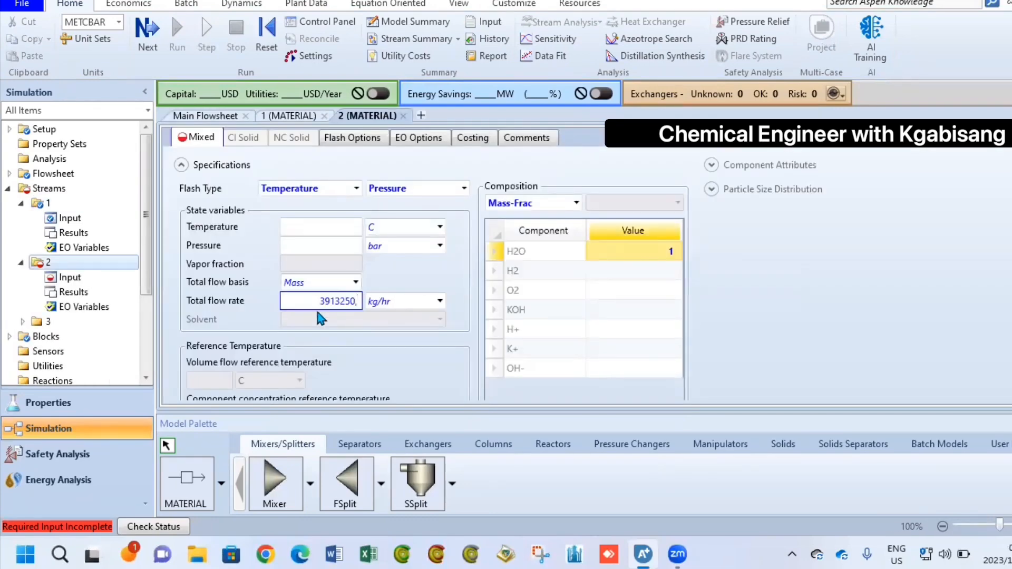
pyautogui.write(',00')
pyautogui.press('Return')
pyautogui.click(234, 117)
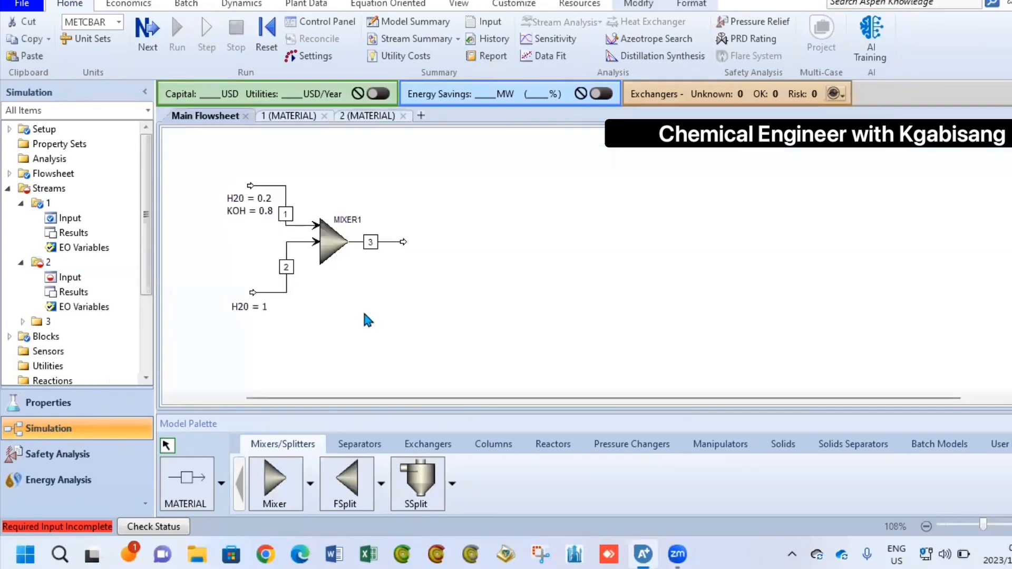
# - Check the flash options of MIXER1, and complete the stream 2 input with 25 C and 1 bar
pyautogui.doubleClick(334, 239)
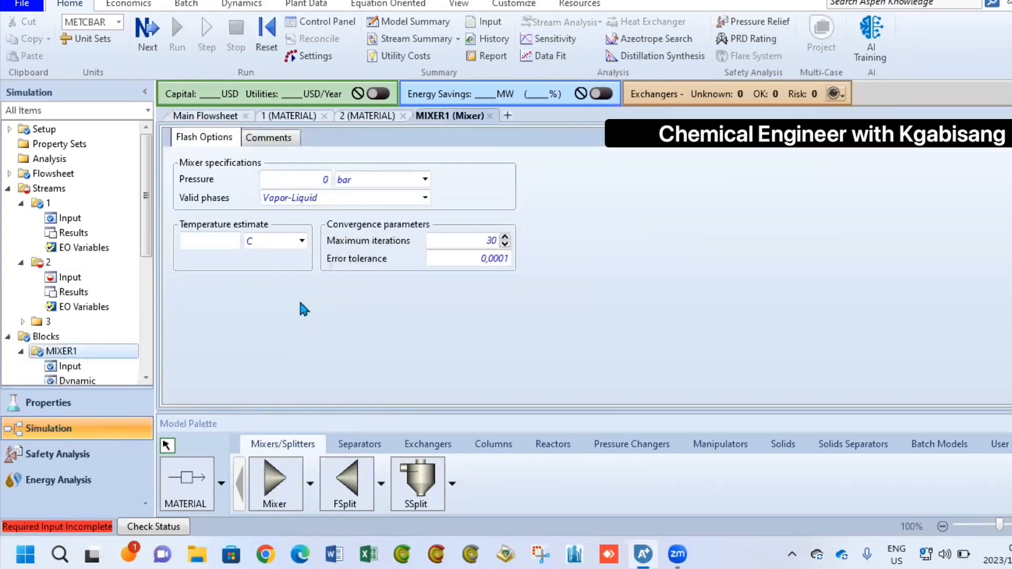
pyautogui.click(217, 117)
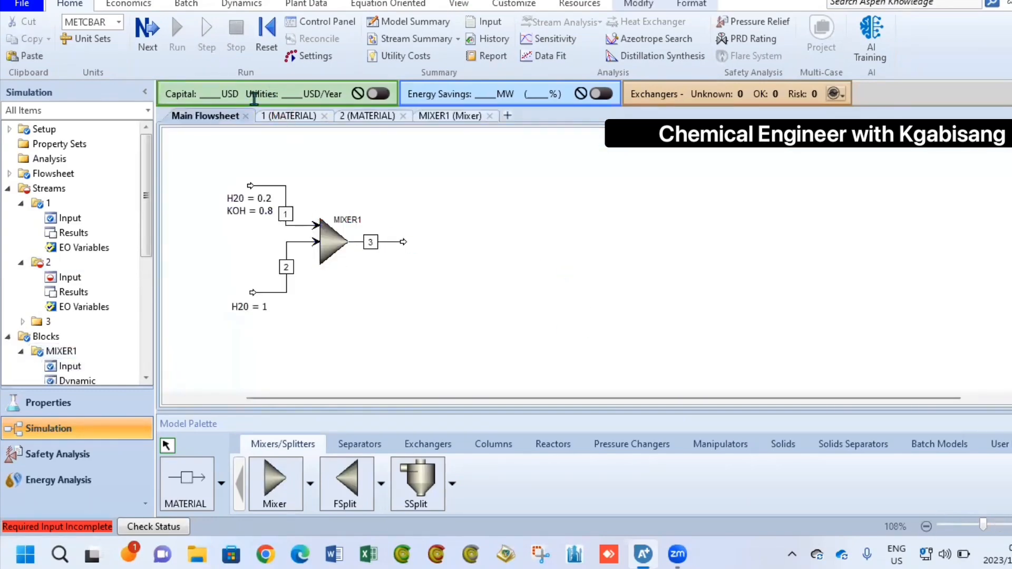
pyautogui.click(147, 33)
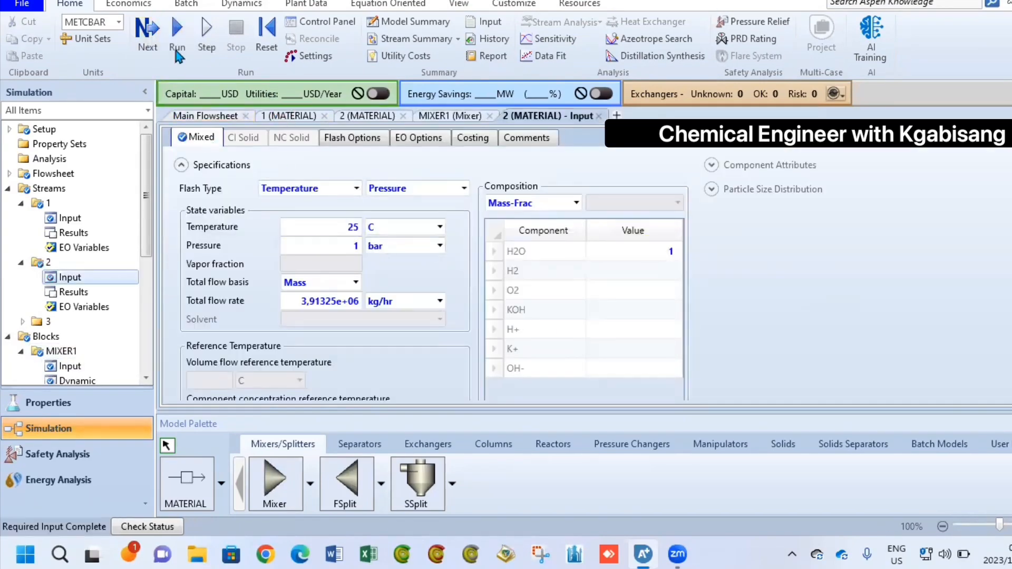
pyautogui.click(206, 115)
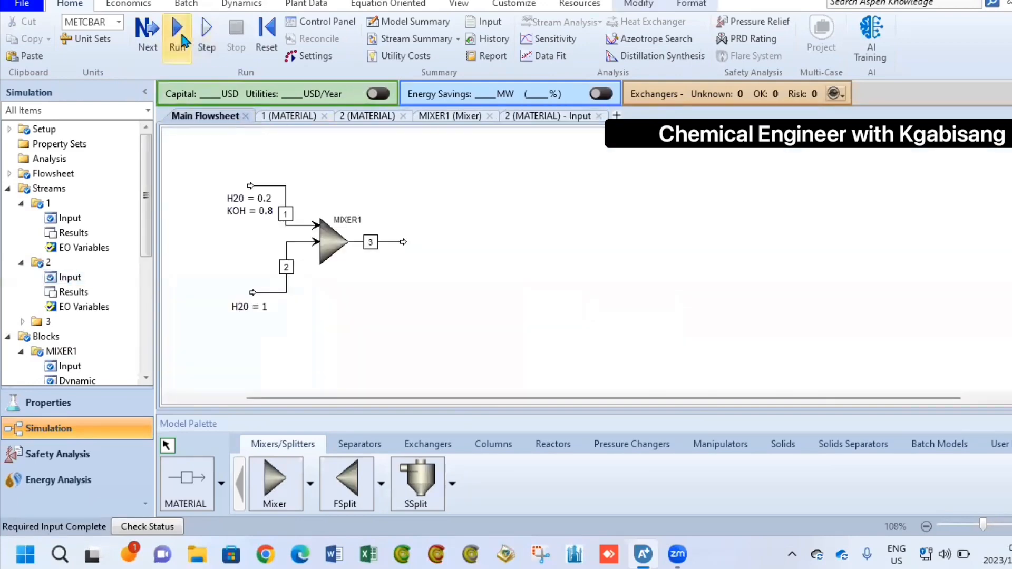
# - Run the mixer simulation and review the conditions and flows of streams 1, 2 and 3 in the stream results
pyautogui.click(177, 32)
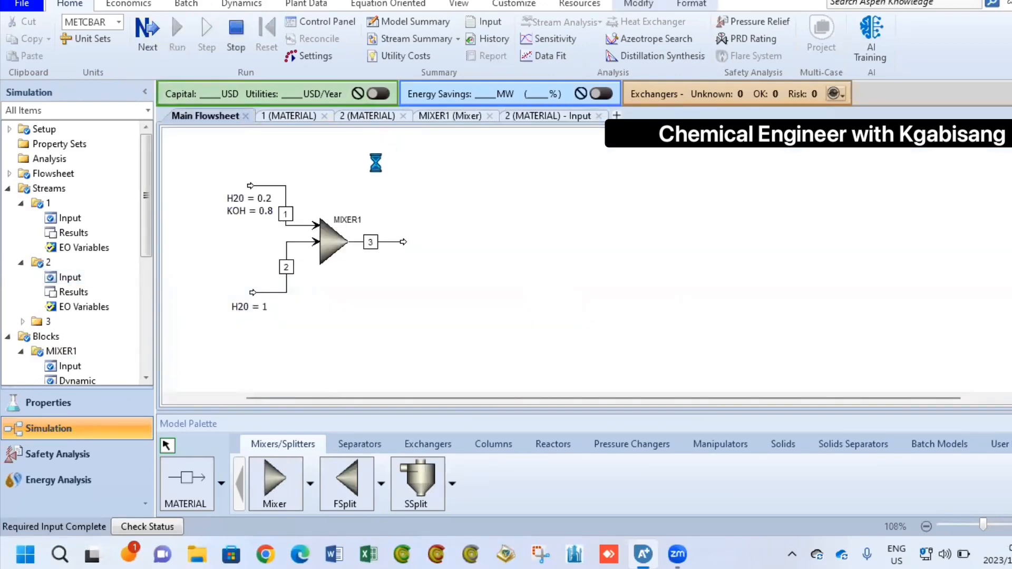
pyautogui.click(458, 40)
pyautogui.click(398, 56)
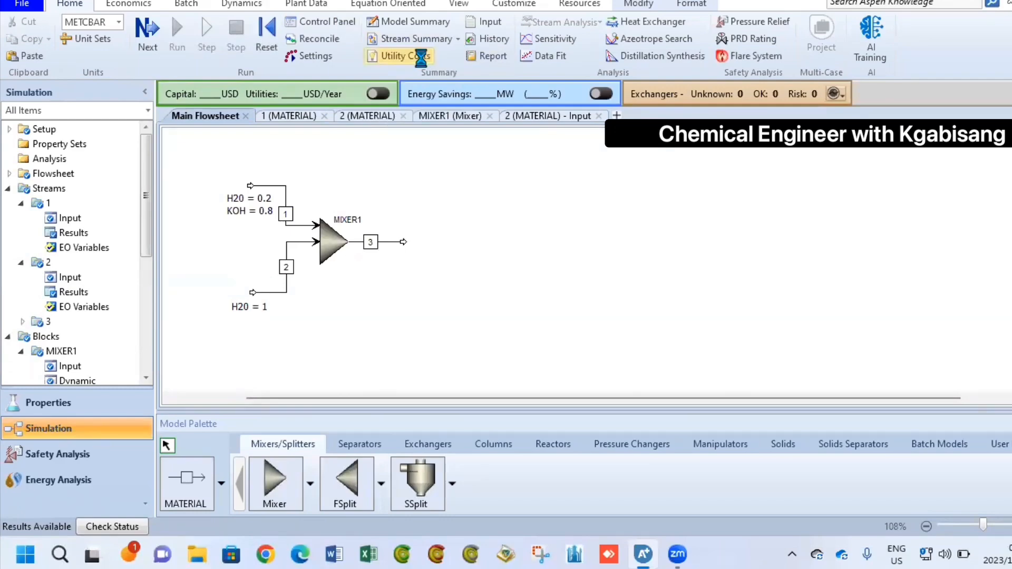
pyautogui.scroll(-4, 573, 304)
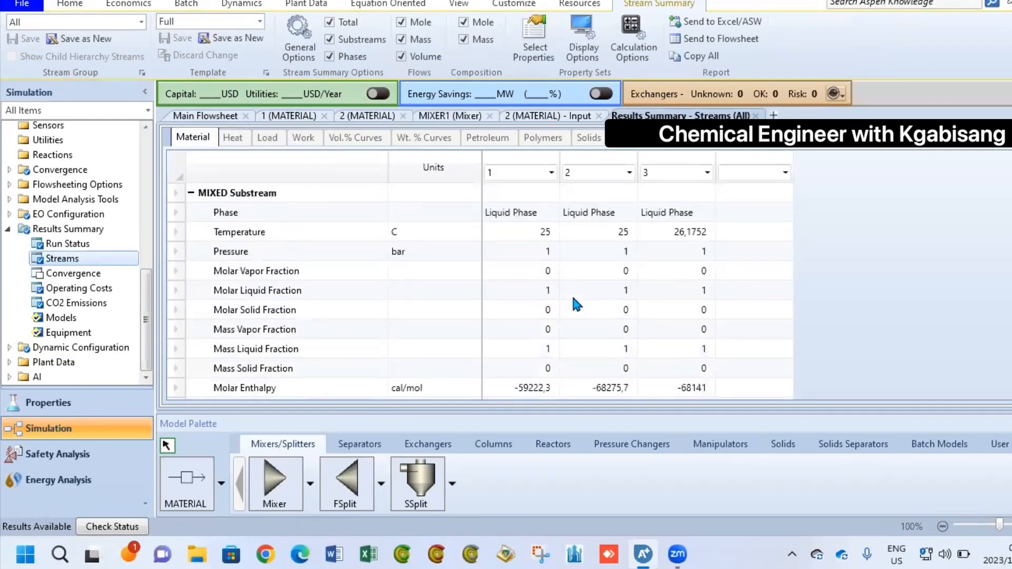
pyautogui.scroll(-3, 574, 300)
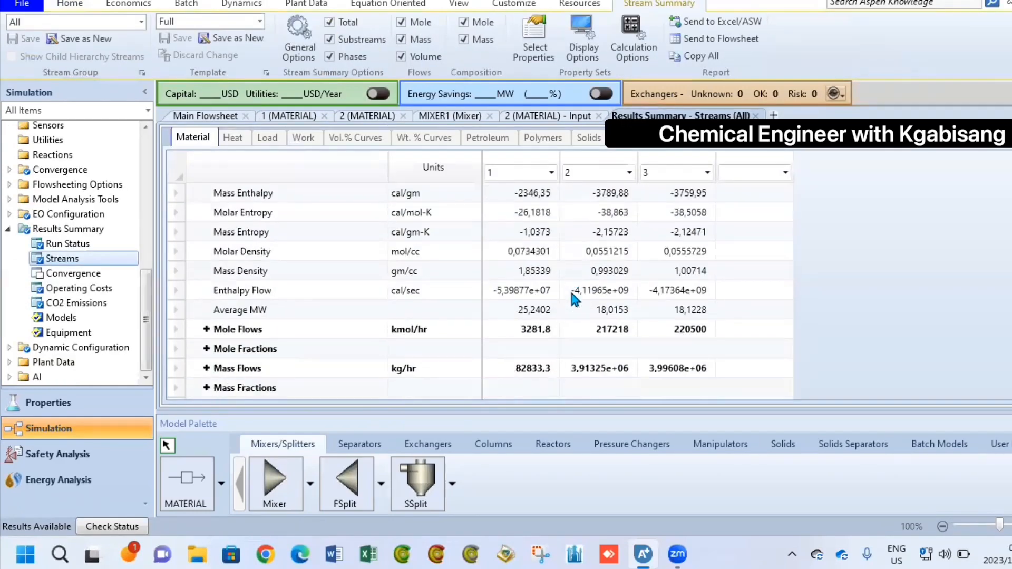
# - Return to the main flowsheet and start placing a Heater block downstream of MIXER1
pyautogui.hotkey('ctrl', 'Tab')
pyautogui.click(408, 451)
pyautogui.click(275, 480)
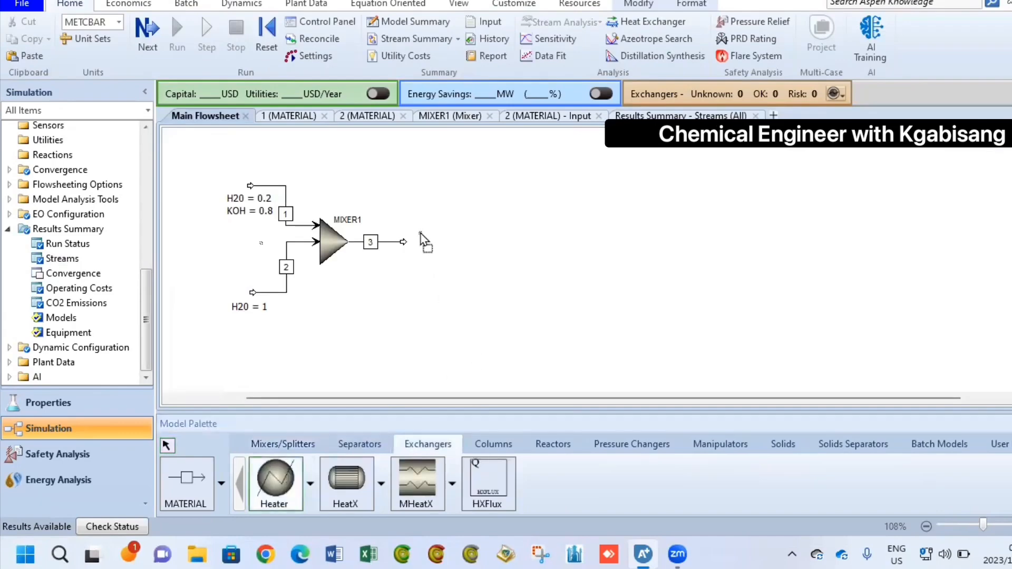
# - Place a Heater block after the mixer on stream 3 and open its input form
pyautogui.click(409, 243)
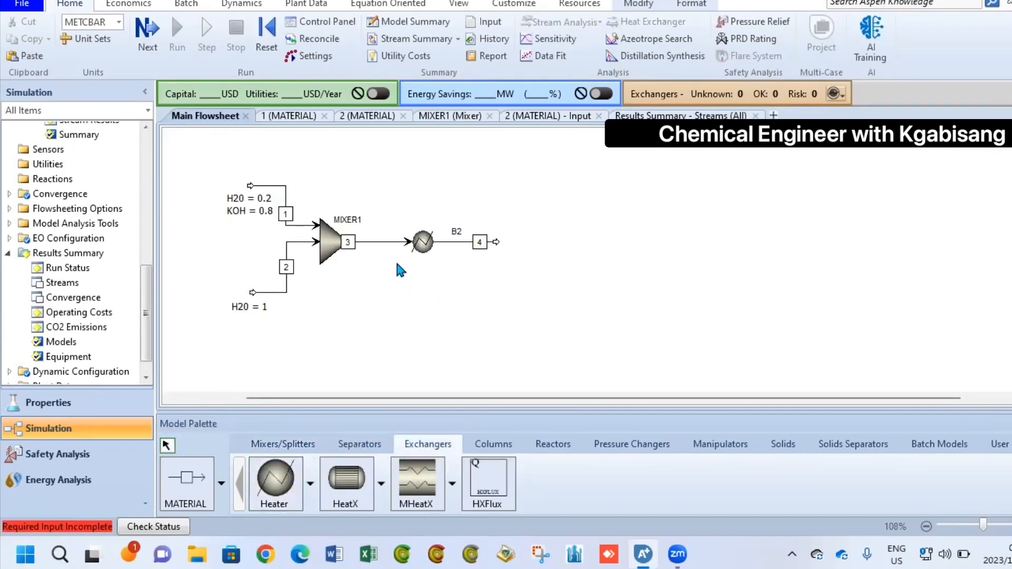
pyautogui.doubleClick(412, 245)
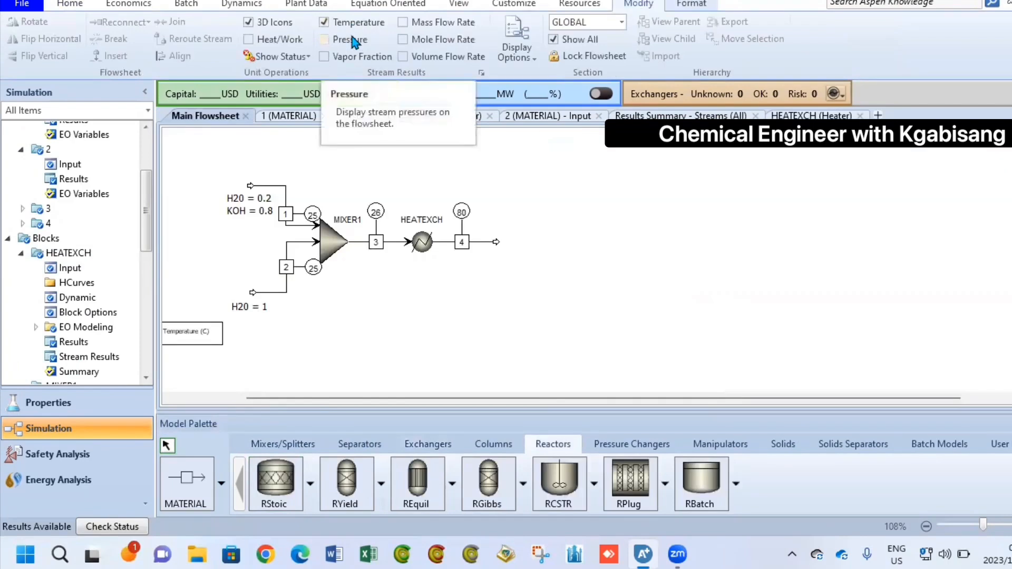
# - Display stream pressures on the flowsheet, and place an RStoic reactor after stream 4 with its specifications open
pyautogui.click(355, 42)
pyautogui.click(275, 479)
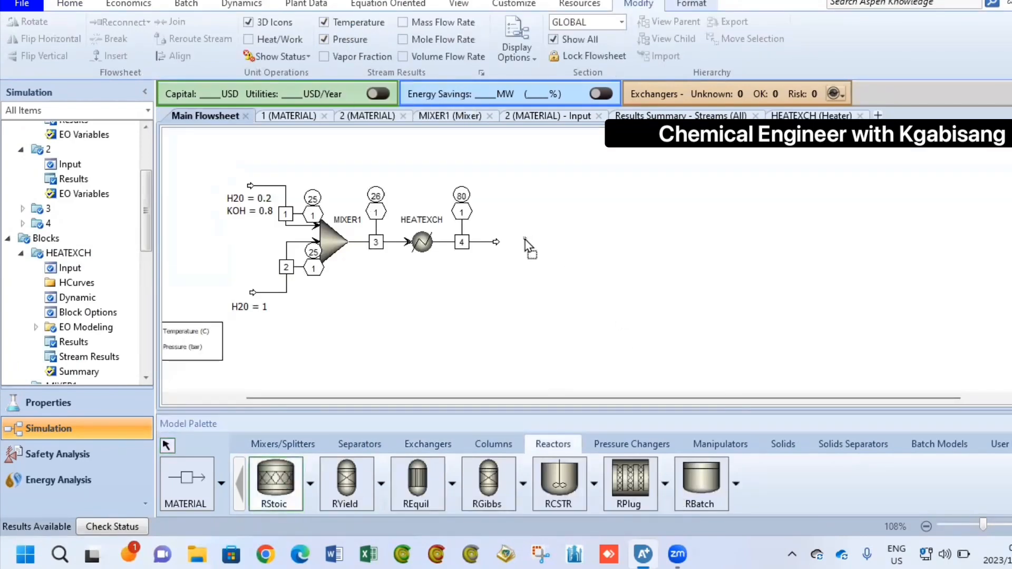
pyautogui.click(521, 239)
pyautogui.doubleClick(520, 237)
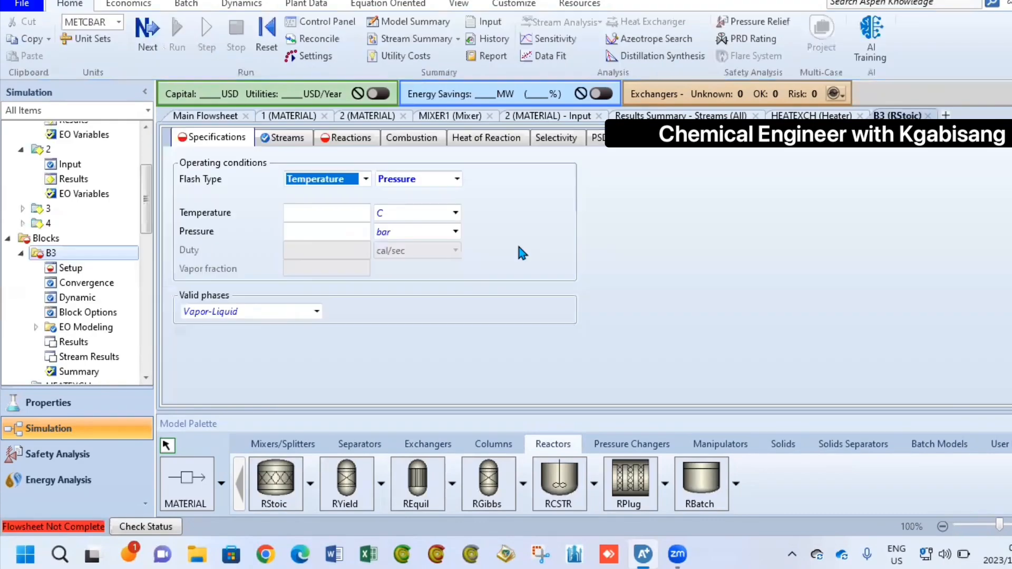
# - Set the RStoic reactor's temperature to 93 C and its pressure to 1 bar
pyautogui.click(327, 212)
pyautogui.write('93')
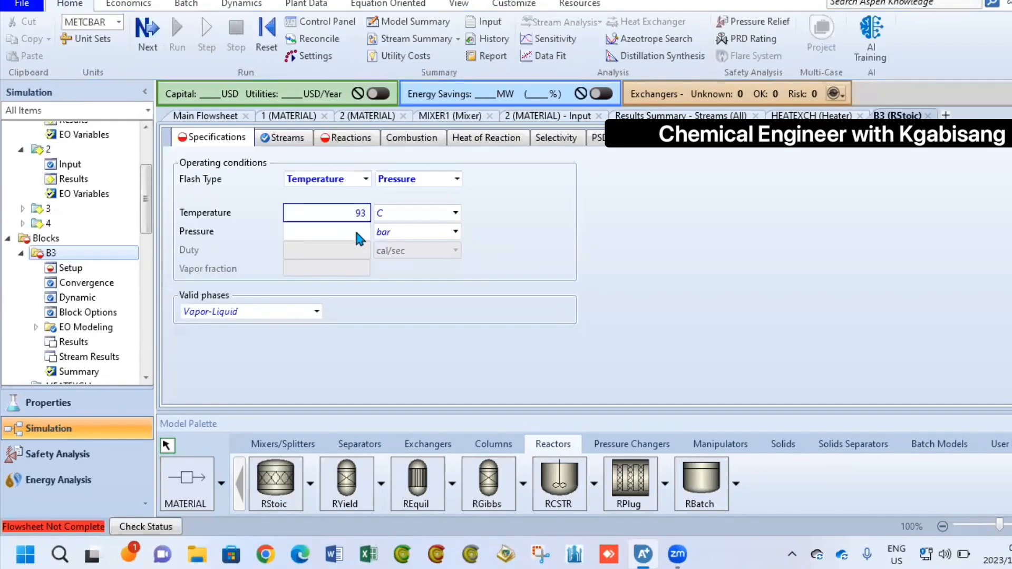
pyautogui.press('Tab')
pyautogui.write('1')
pyautogui.press('Tab')
# - Define the reactor's reaction of H2O to H2 and O2 with a fractional conversion of 0,4 of component H2O
pyautogui.click(351, 137)
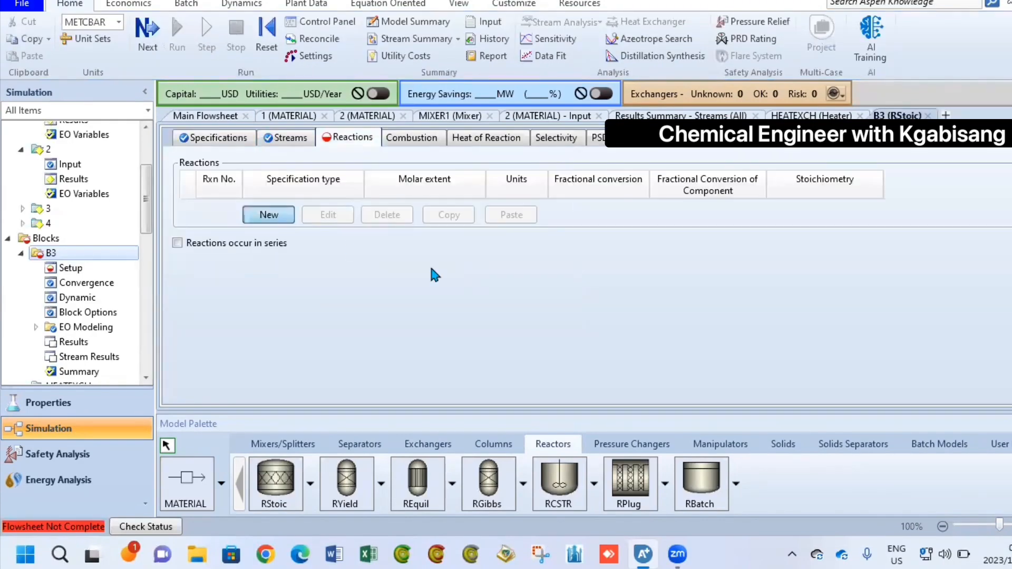
pyautogui.press('Return')
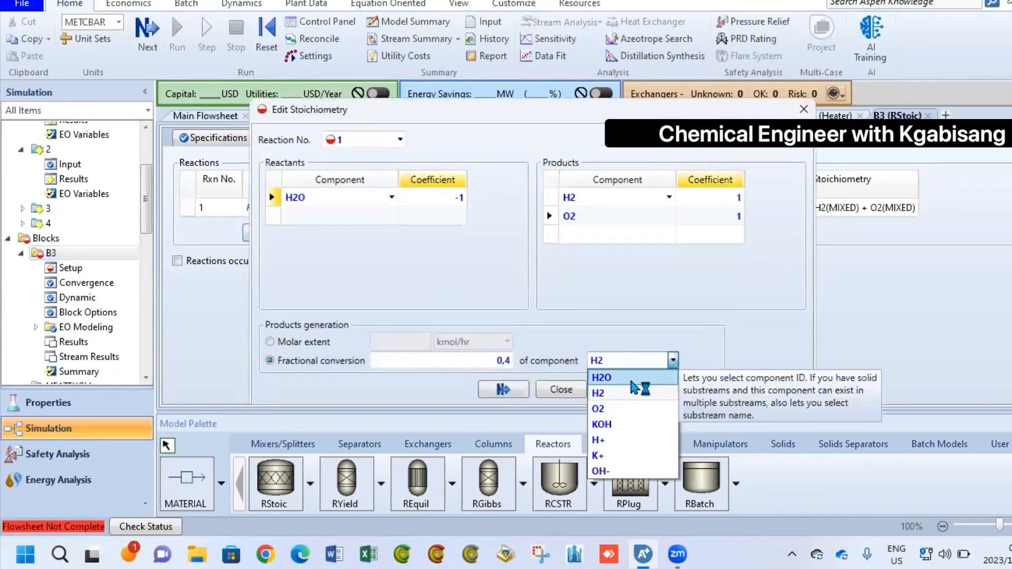
pyautogui.click(621, 378)
pyautogui.click(526, 389)
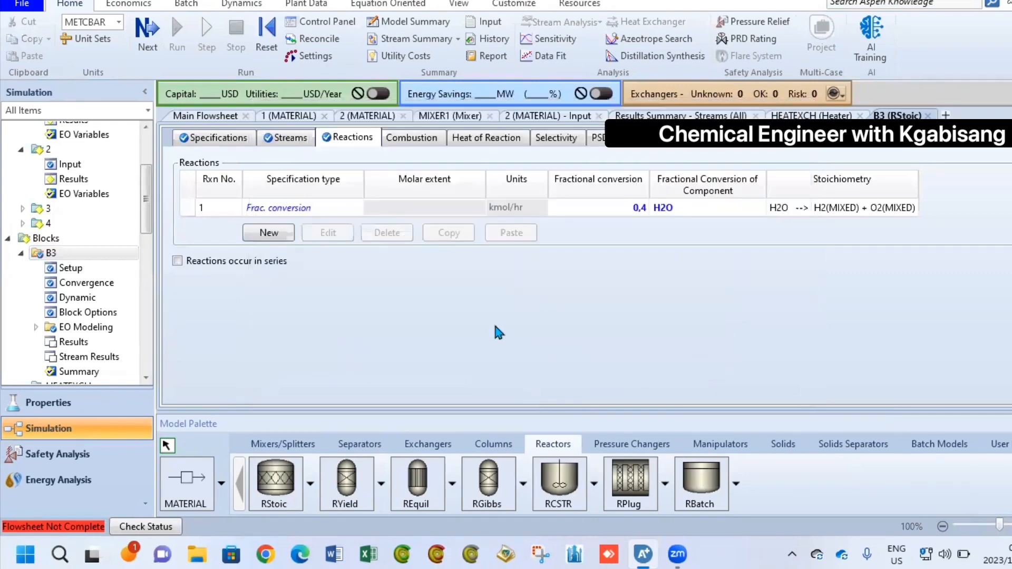
# - Run the simulation from the main flowsheet and open the Control Panel messages
pyautogui.click(206, 116)
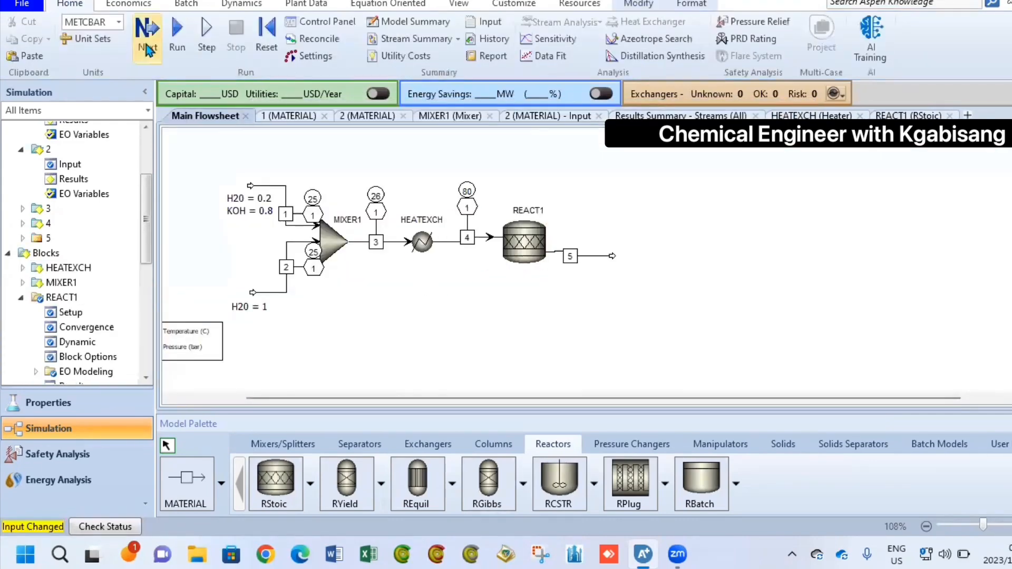
pyautogui.press('F5')
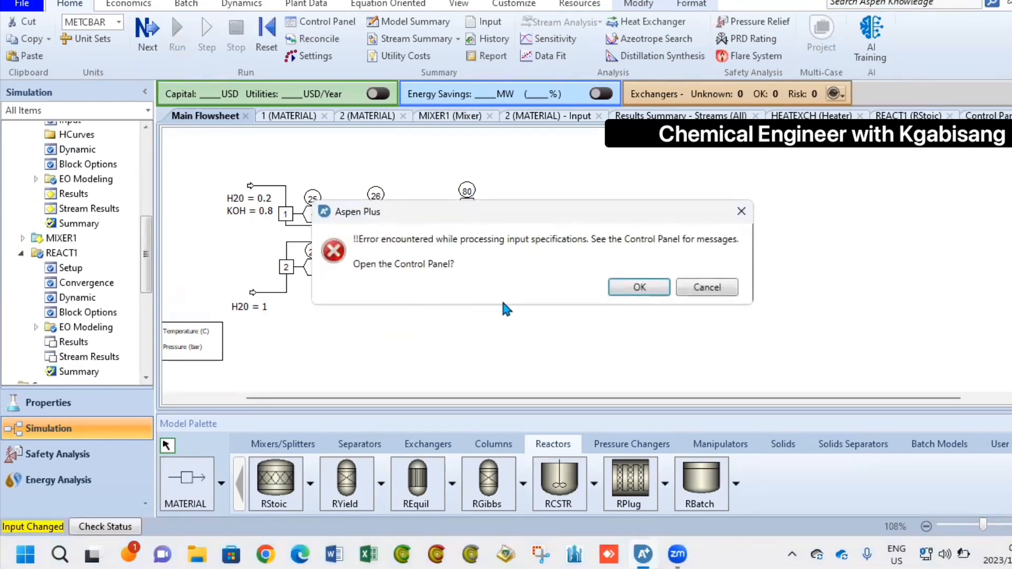
pyautogui.click(638, 287)
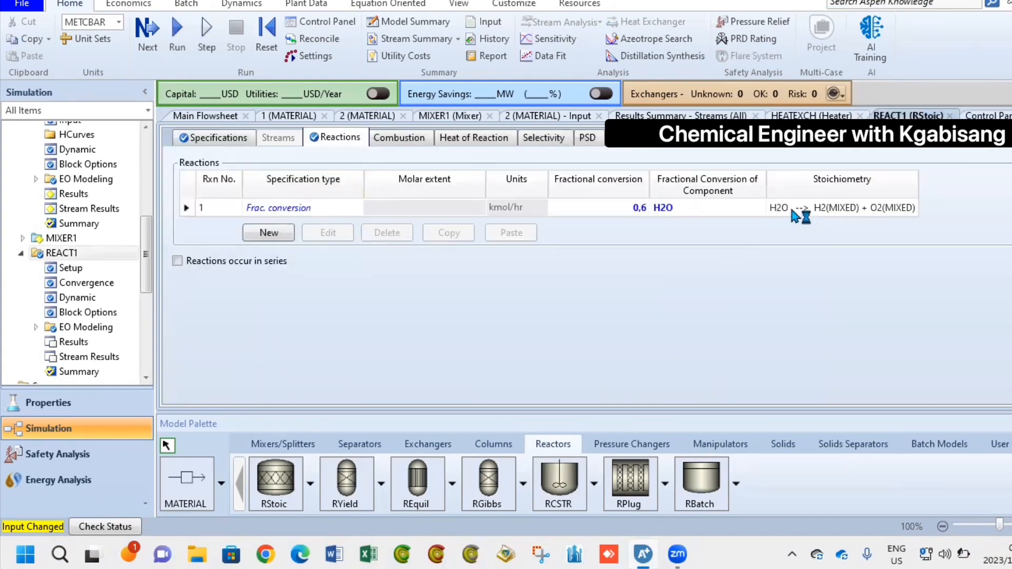
# - Edit REACT1's reaction to coefficients -2 for H2O, 2 for H2 and 1 for O2, with a fractional conversion of 0,4
pyautogui.click(324, 211)
pyautogui.click(327, 232)
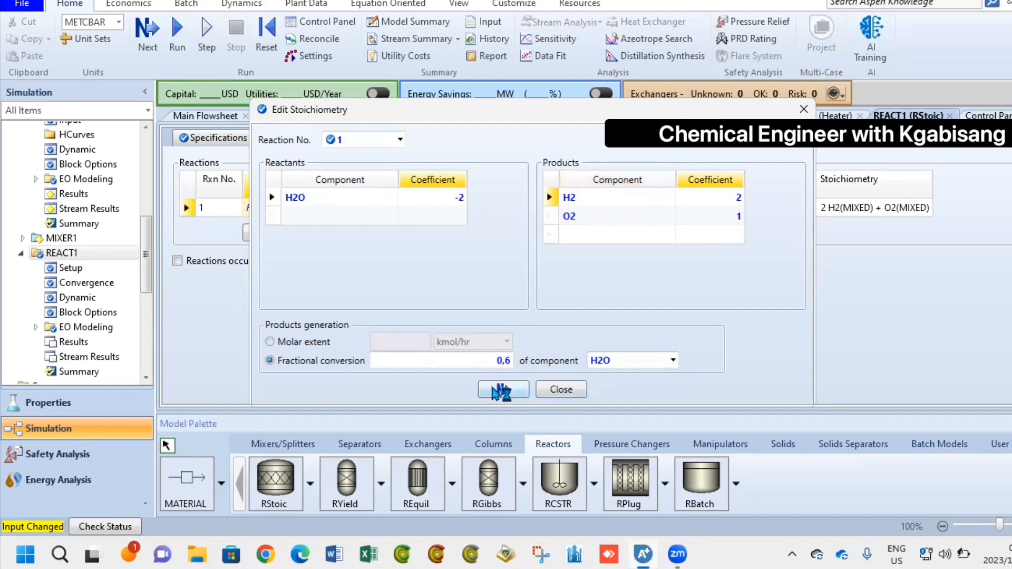
pyautogui.click(503, 361)
pyautogui.write('0,4')
pyautogui.click(513, 392)
# - Rerun the simulation with the corrected reaction and open the stream results summary
pyautogui.click(205, 116)
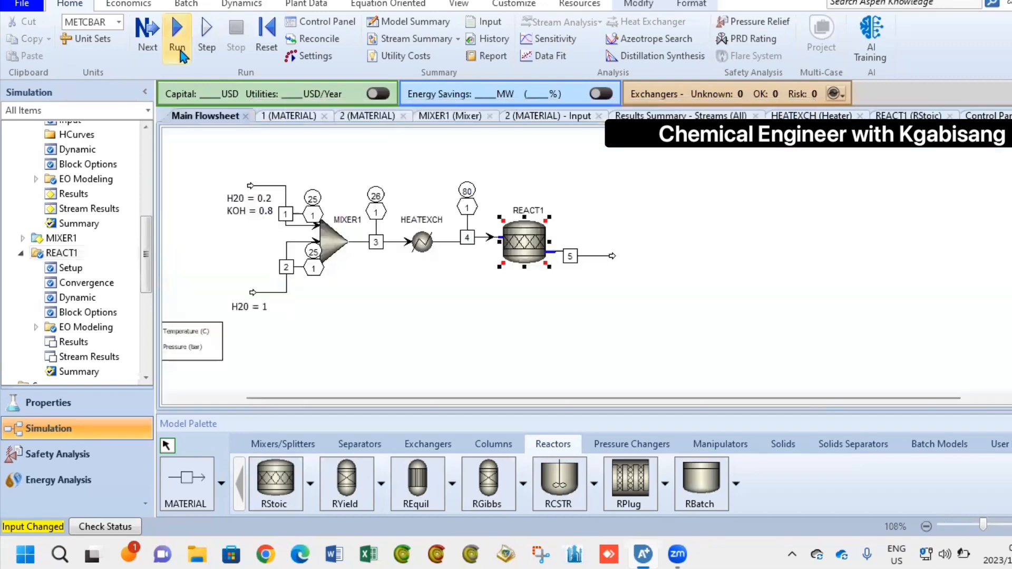
pyautogui.click(177, 37)
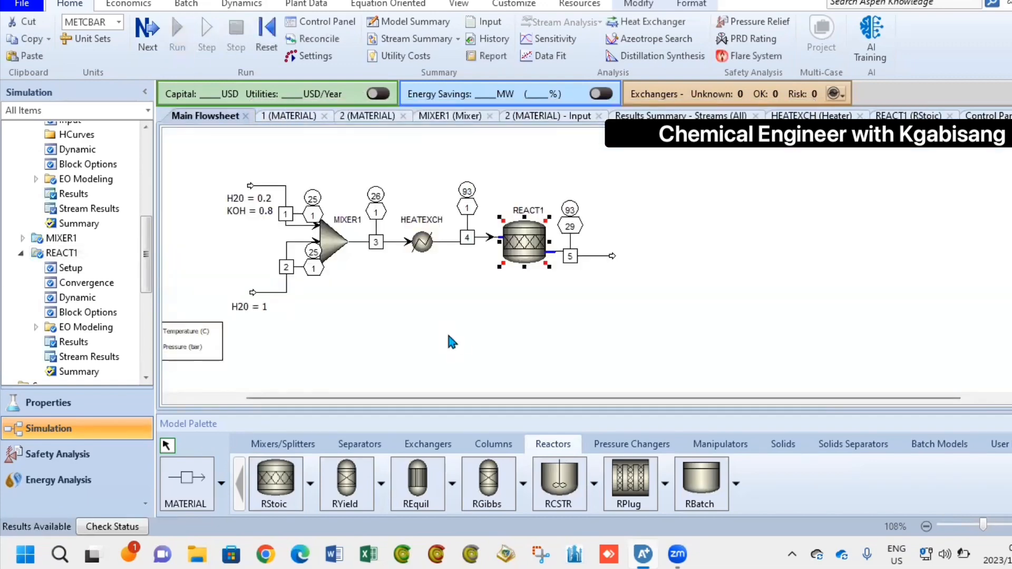
pyautogui.click(457, 39)
pyautogui.click(398, 60)
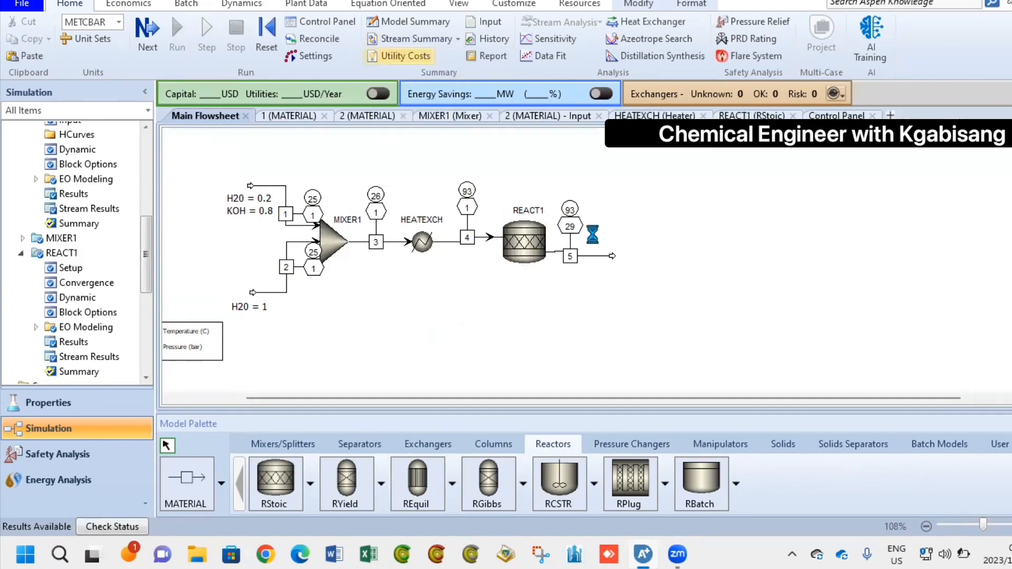
# - Expand the mass fractions in the stream results and examine the composition of reactor outlet stream 5
pyautogui.scroll(-3, 833, 295)
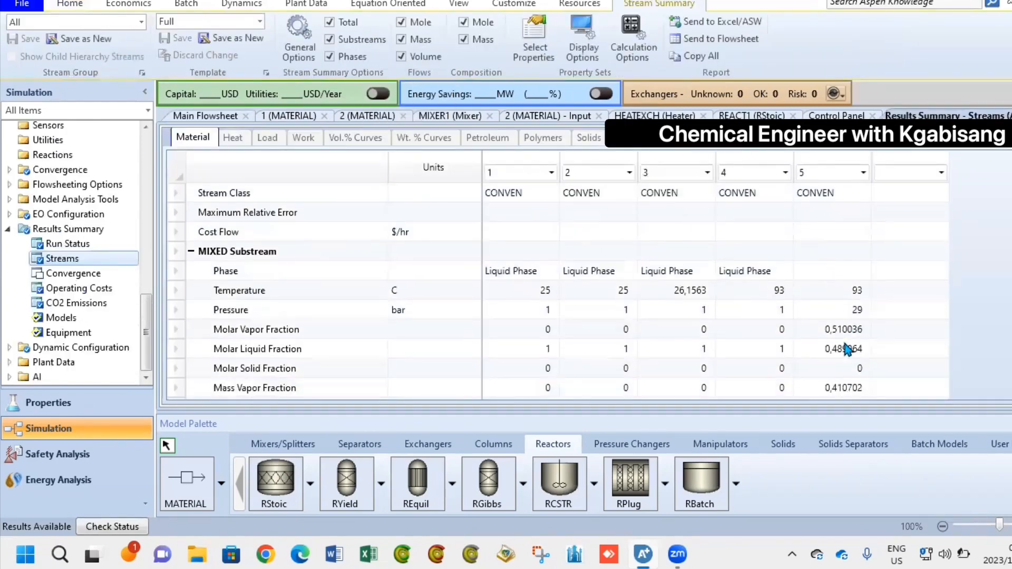
pyautogui.scroll(-5, 852, 347)
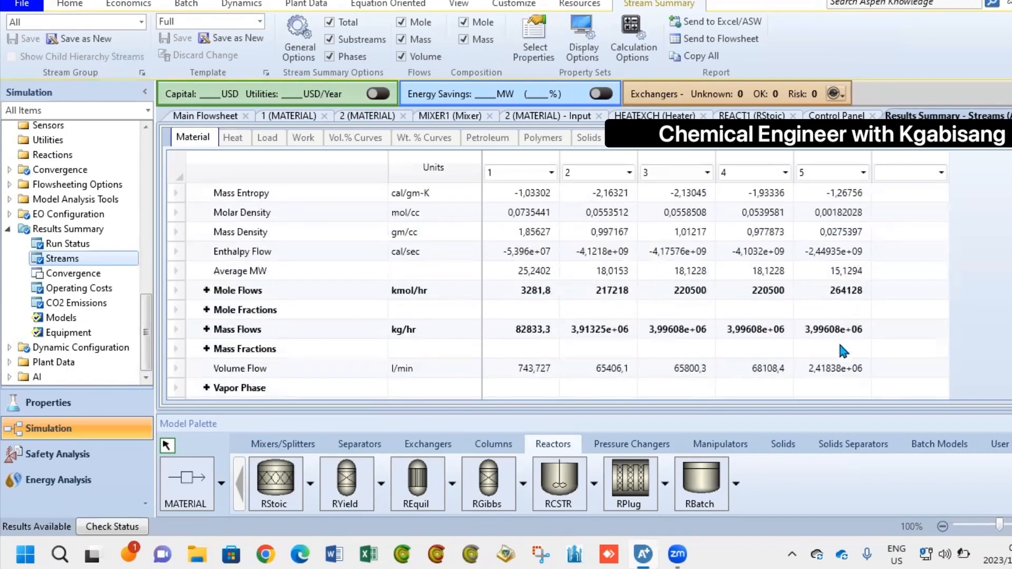
pyautogui.click(206, 252)
pyautogui.click(206, 251)
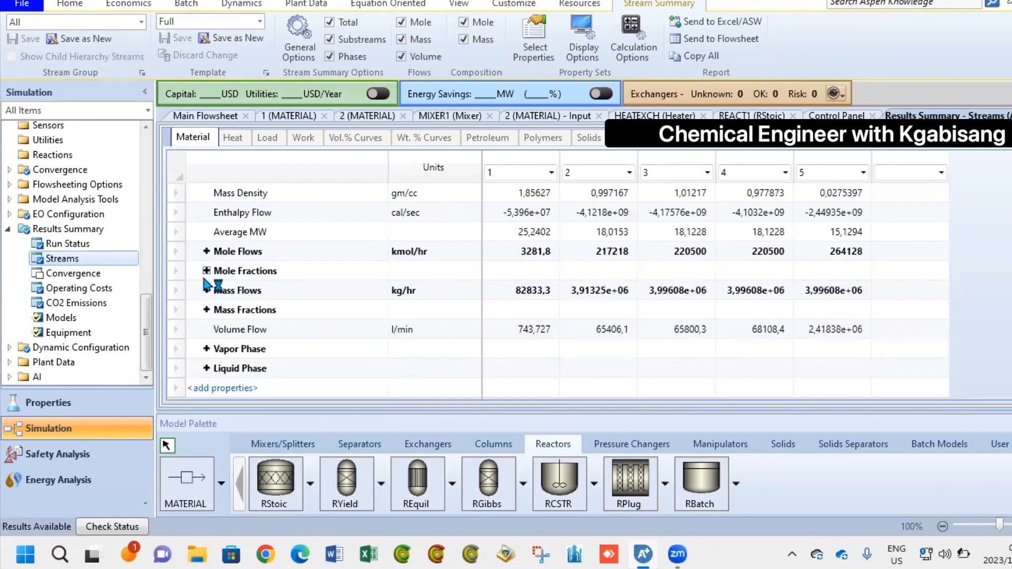
pyautogui.click(206, 291)
pyautogui.scroll(-2, 514, 334)
pyautogui.scroll(-1, 517, 335)
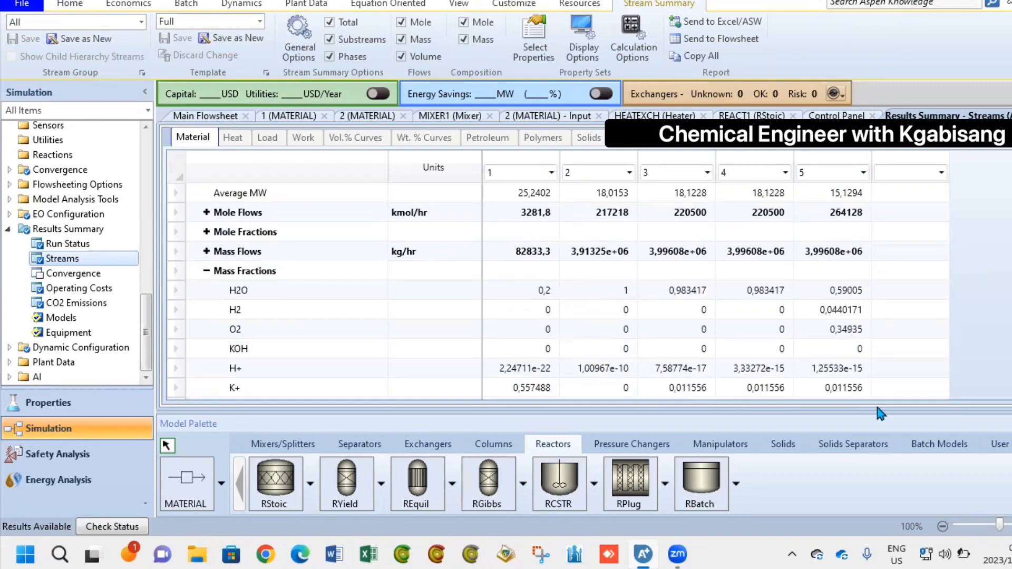
pyautogui.scroll(-3, 834, 301)
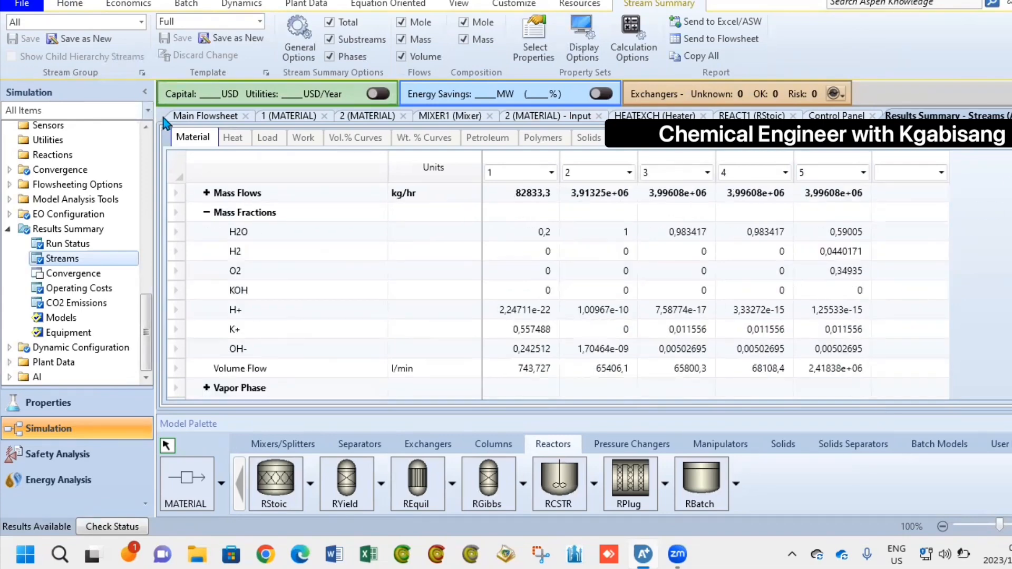
# - Add a Sep block named SEP1 fed by stream 5, and draw its two outlet streams 6 and 7
pyautogui.click(206, 115)
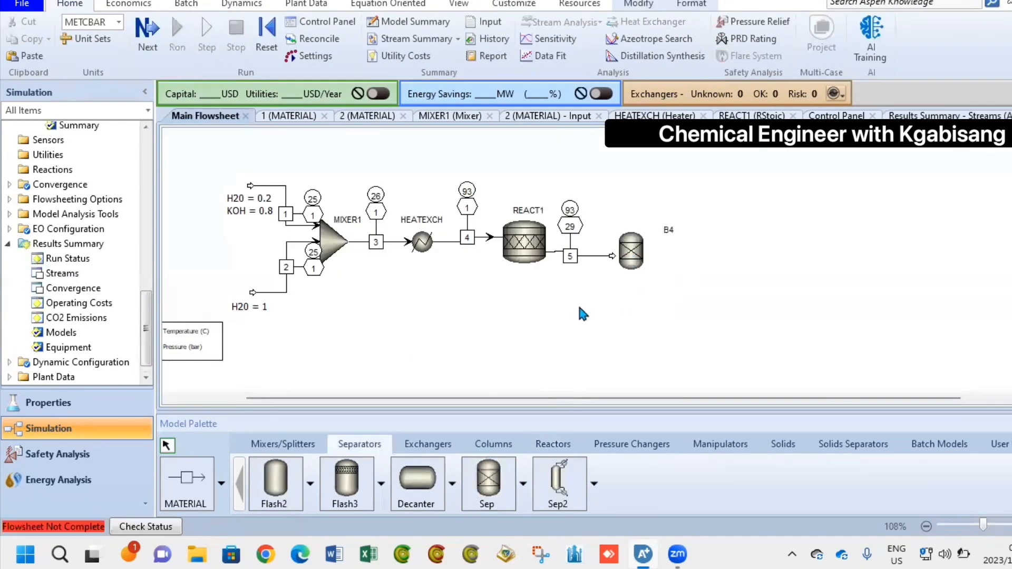
pyautogui.click(656, 251)
pyautogui.click(690, 251)
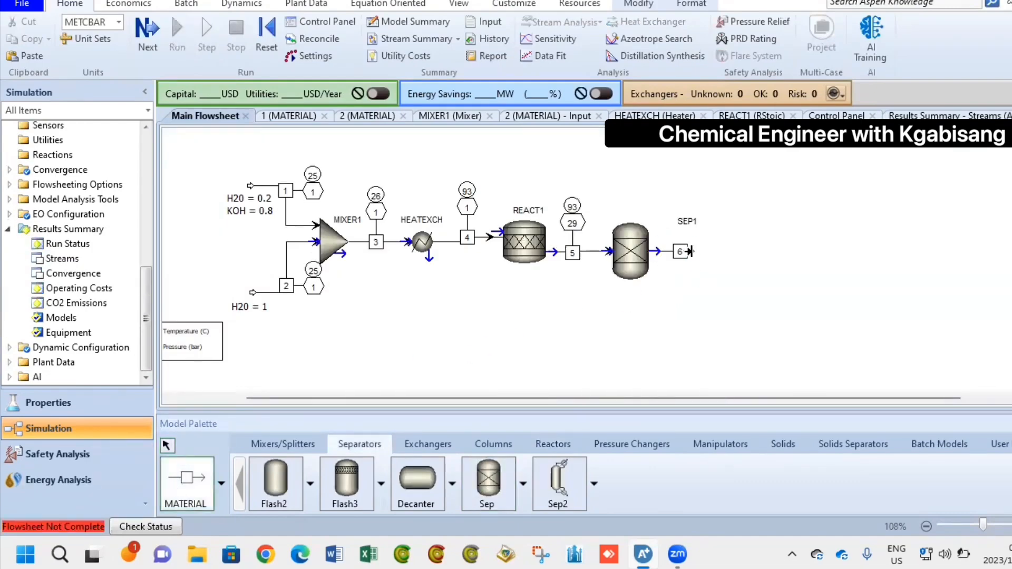
pyautogui.click(658, 281)
pyautogui.click(675, 279)
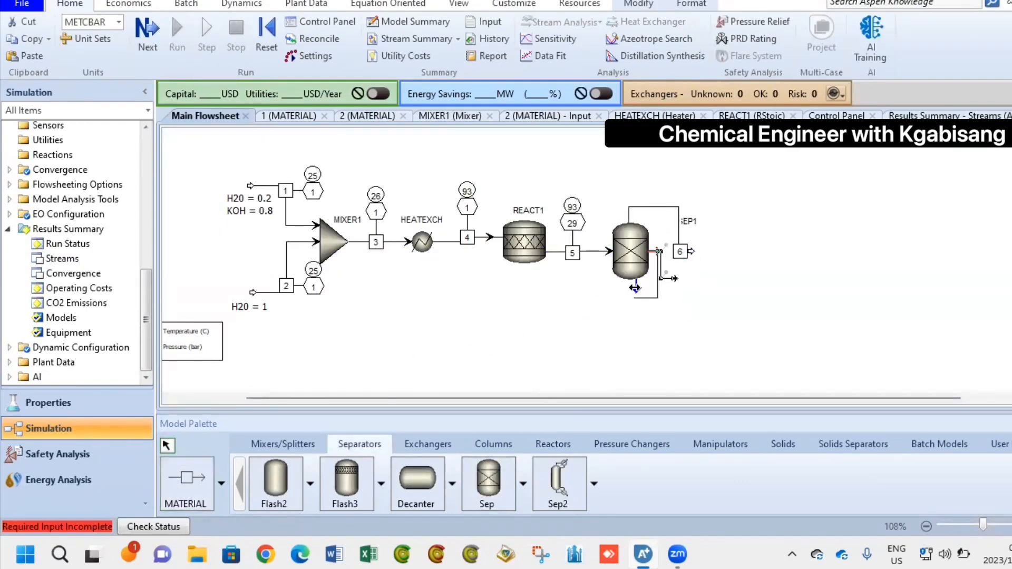
# - For SEP1's outlet stream 6, set the split fraction of H2 to 1 and of all other components to 0
pyautogui.doubleClick(628, 252)
pyautogui.click(546, 263)
pyautogui.write('1')
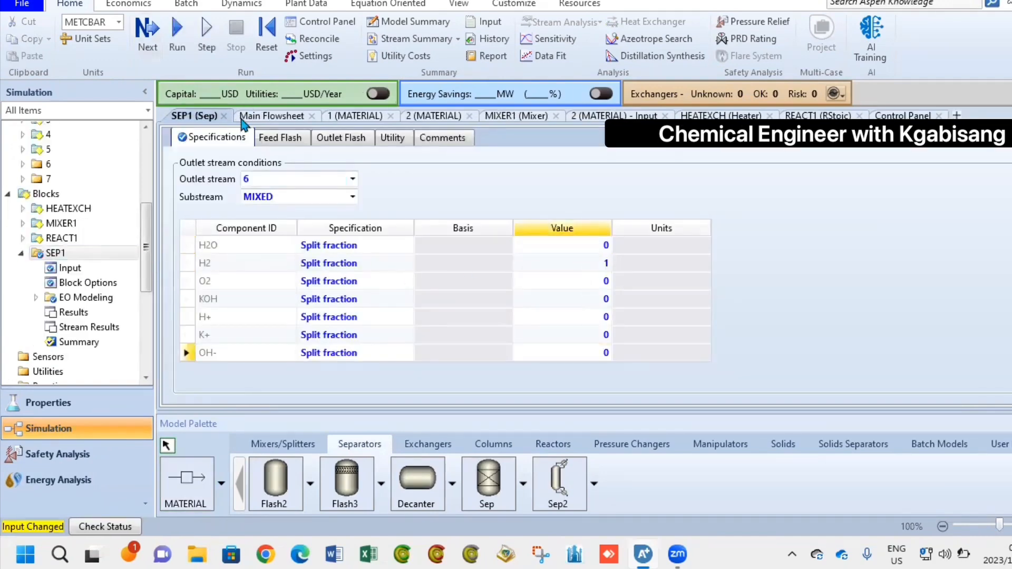
# - Run the simulation with the separator included and open the results for all streams
pyautogui.click(271, 115)
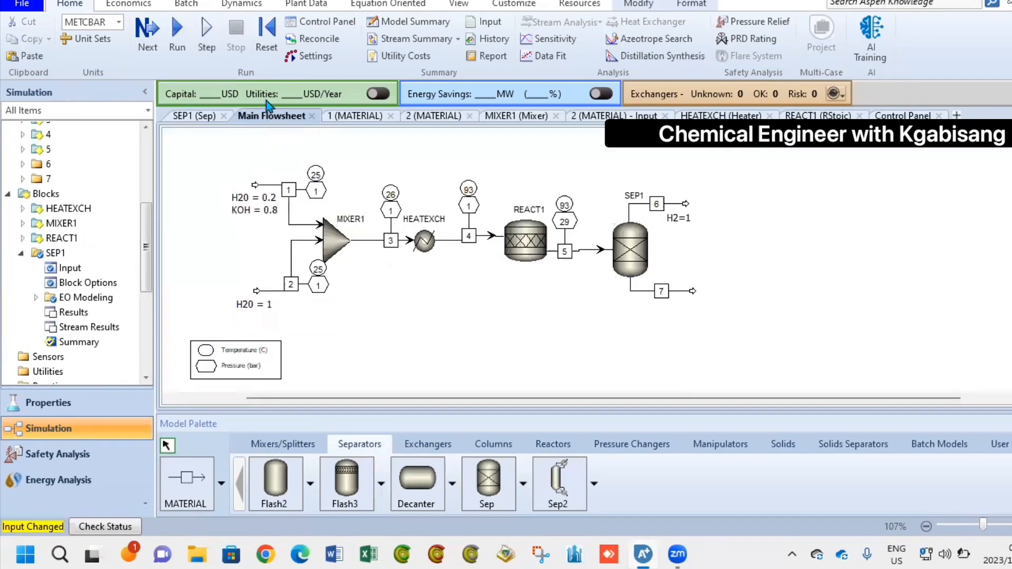
pyautogui.click(177, 30)
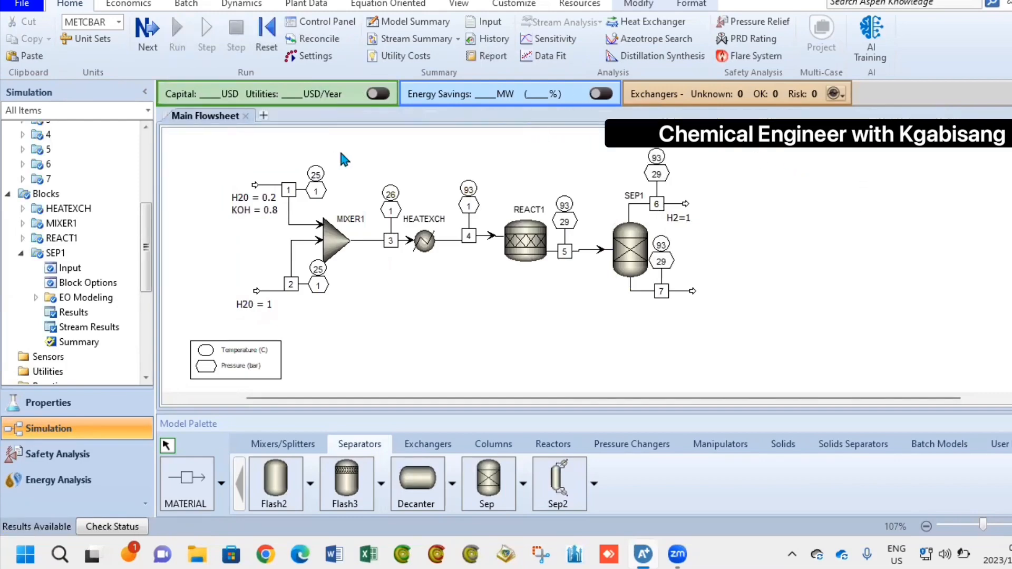
pyautogui.click(458, 40)
pyautogui.click(400, 57)
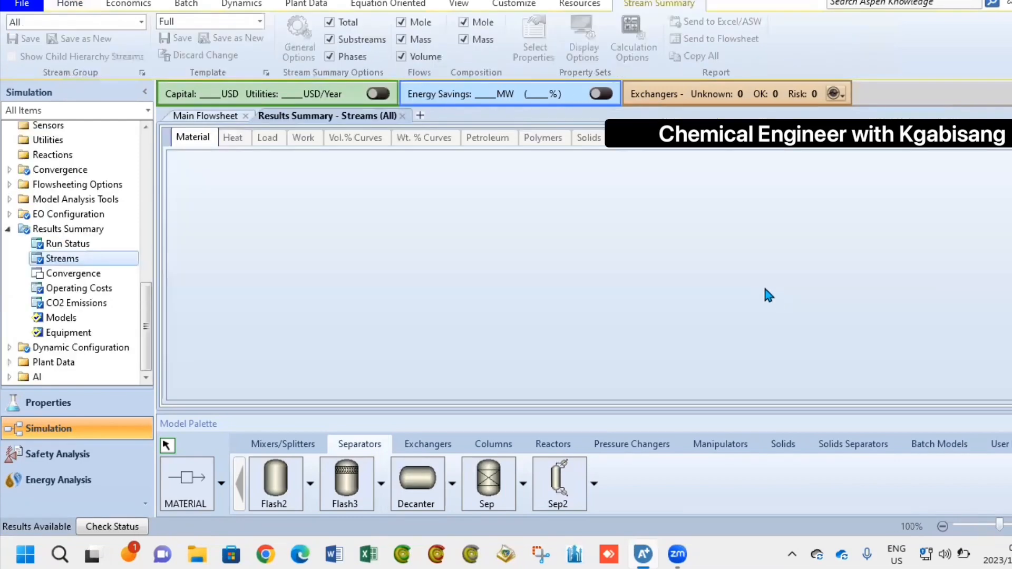
# - Expand the mole fractions in the stream results and examine the compositions of separator outlet streams 6 and 7
pyautogui.scroll(-5, 910, 263)
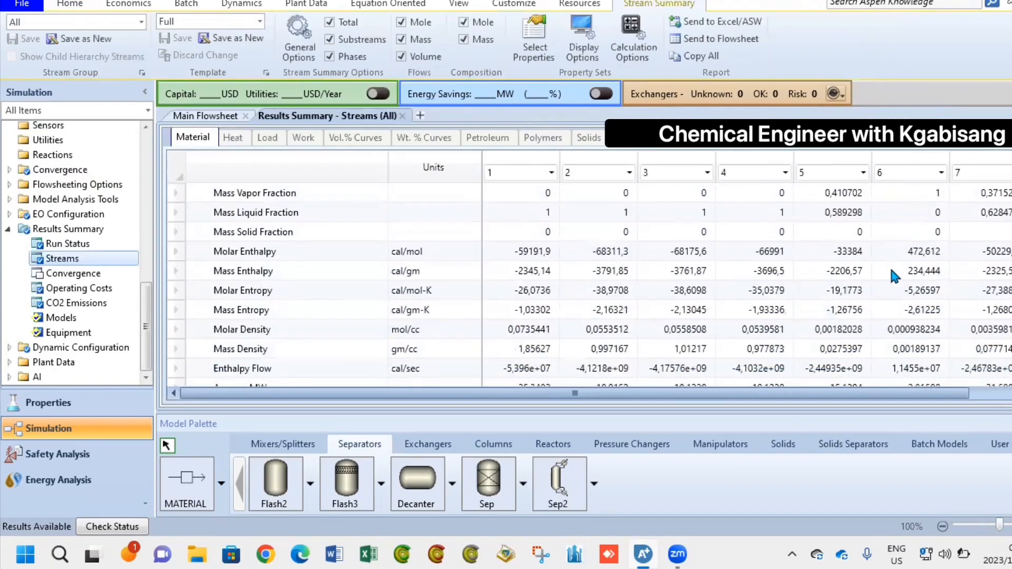
pyautogui.scroll(-1, 752, 291)
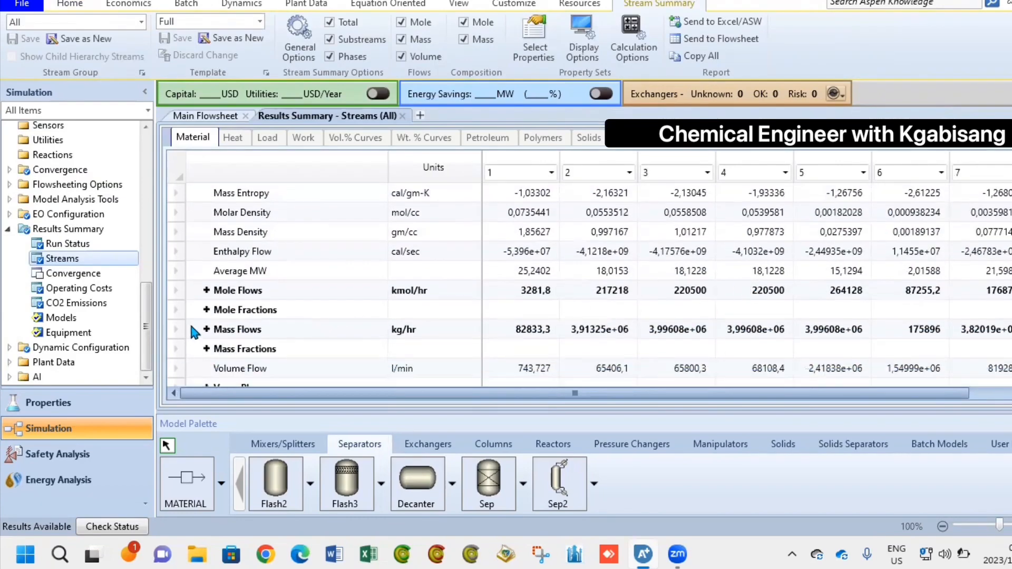
pyautogui.scroll(-3, 204, 329)
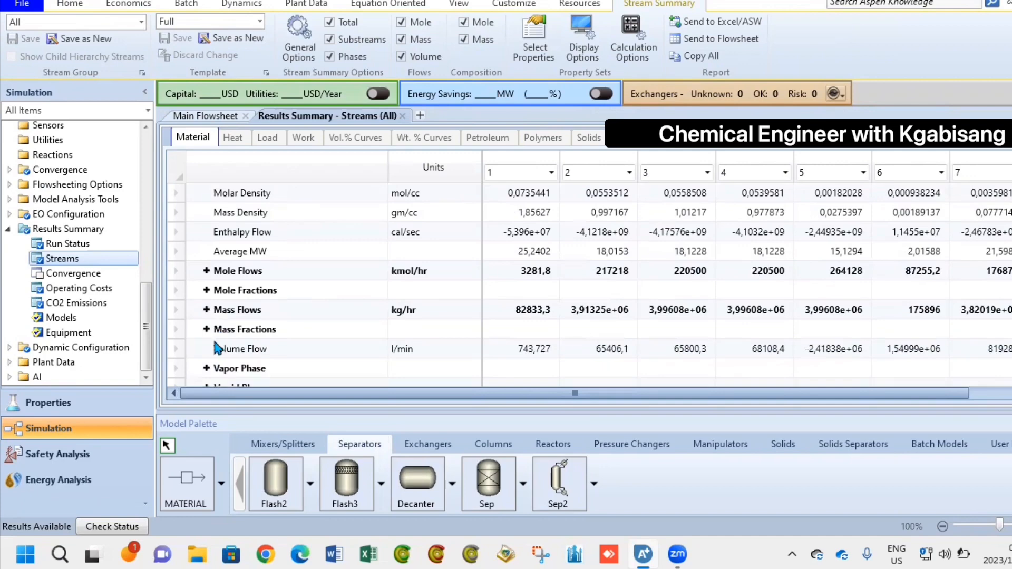
pyautogui.scroll(1, 206, 285)
pyautogui.scroll(4, 205, 284)
pyautogui.scroll(-1, 207, 364)
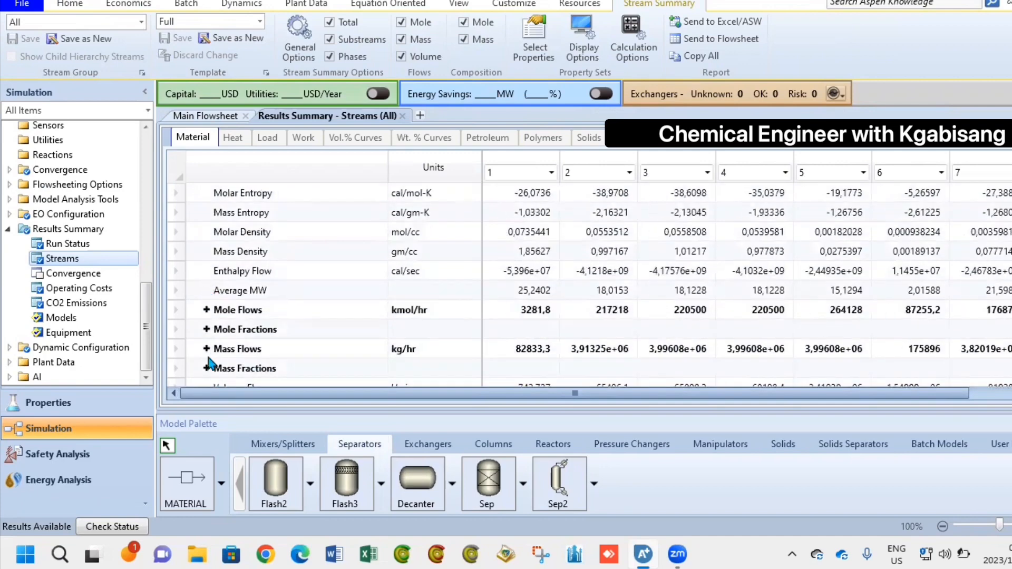
pyautogui.click(206, 330)
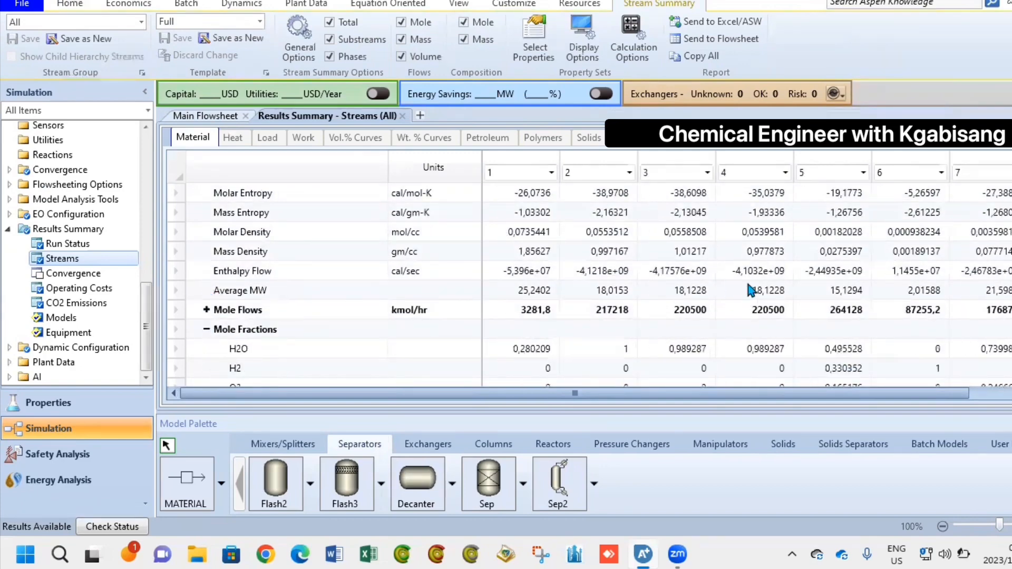
pyautogui.scroll(-1, 754, 290)
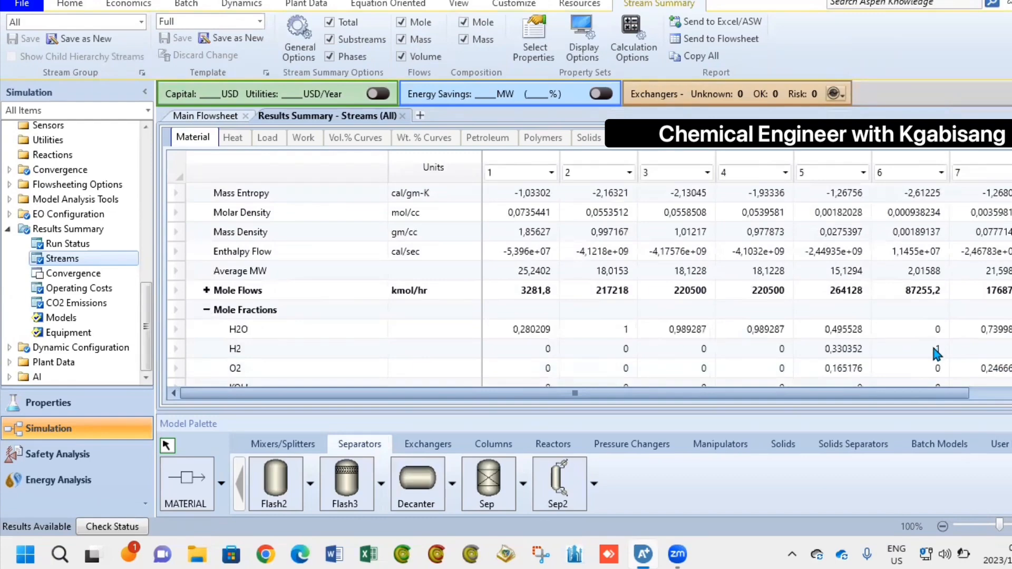
pyautogui.scroll(-1, 934, 348)
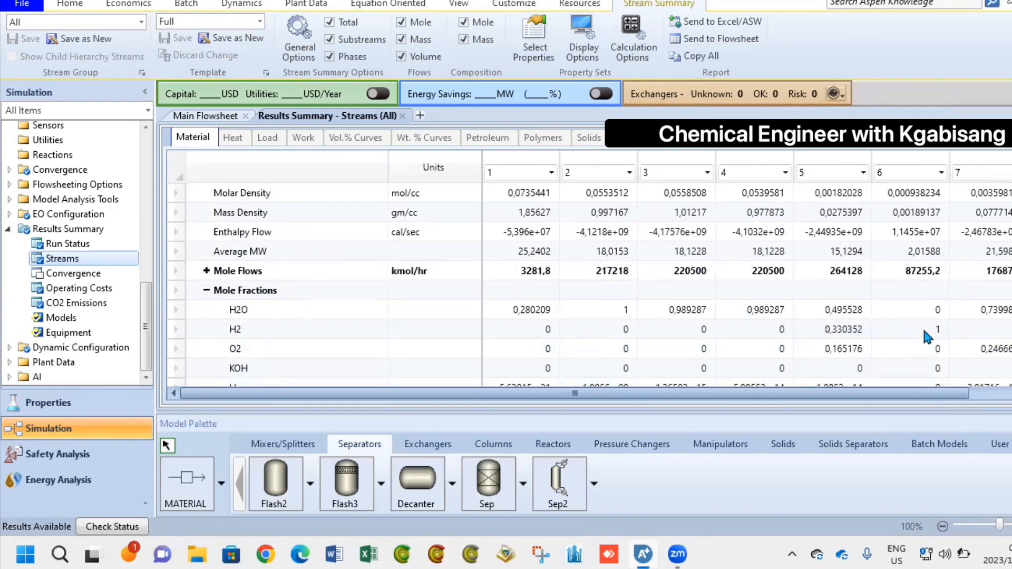
pyautogui.scroll(-3, 928, 332)
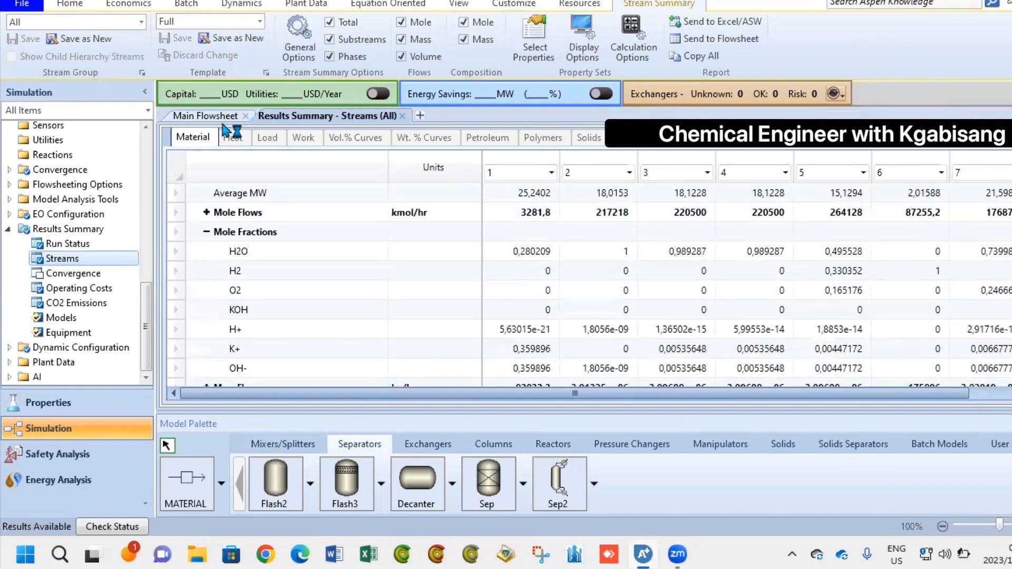
# - Review the ammonia model's component list and global property method, and switch to its simulation environment
pyautogui.click(217, 117)
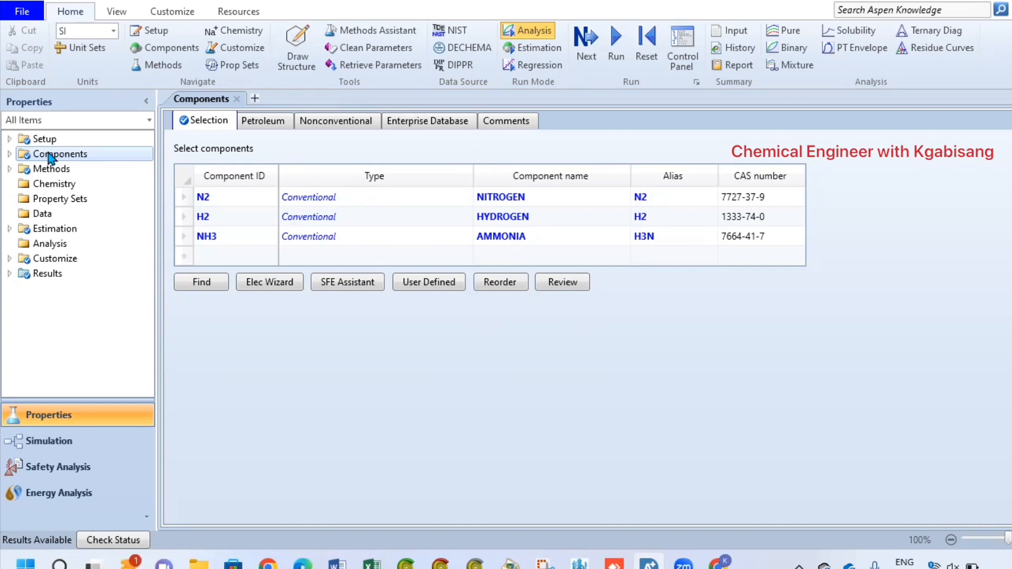
pyautogui.click(63, 173)
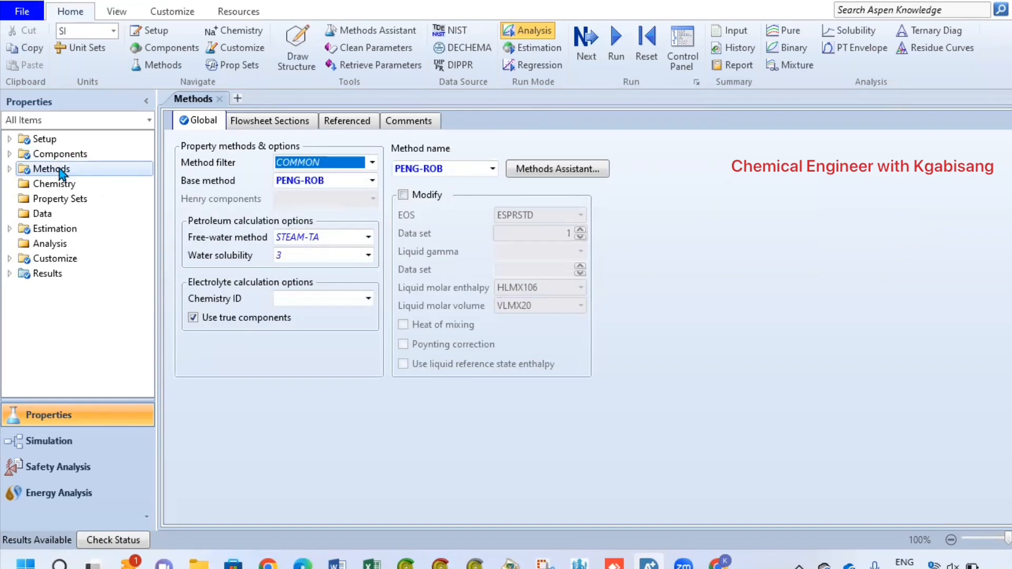
pyautogui.click(49, 440)
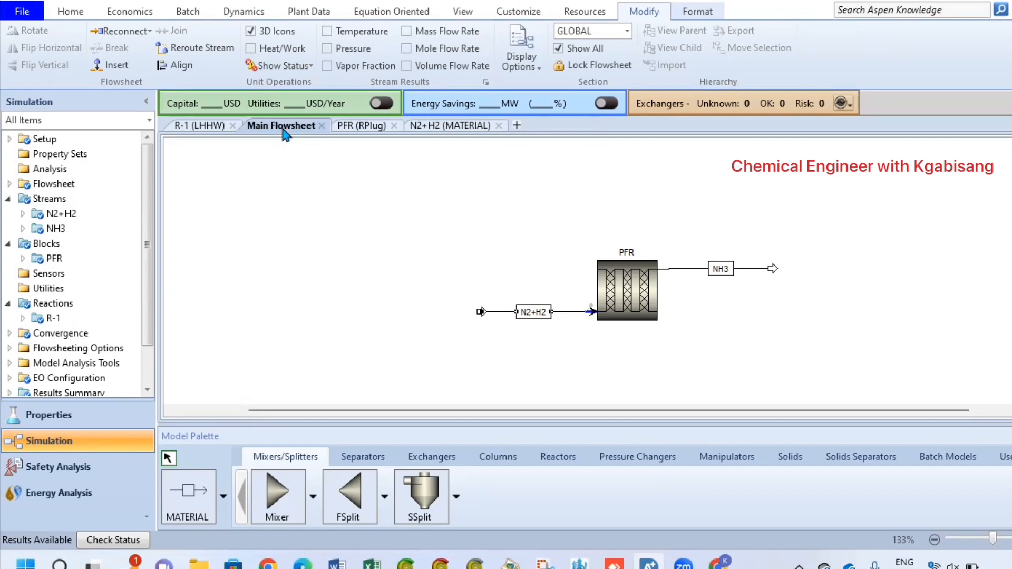
# - Open the N2+H2 feed stream's specifications and switch the global unit set to METCBAR
pyautogui.doubleClick(558, 310)
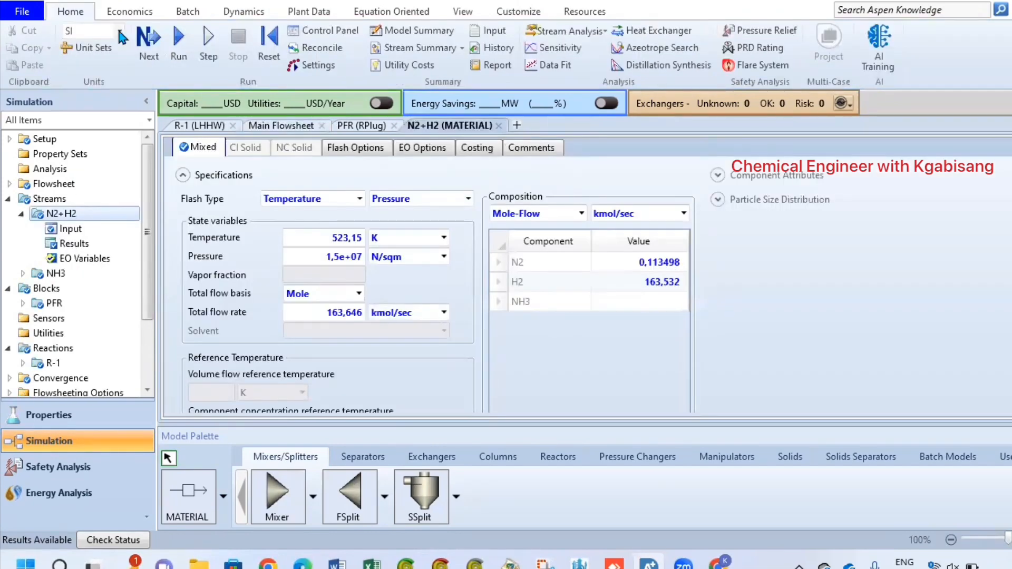
pyautogui.click(120, 33)
pyautogui.click(89, 88)
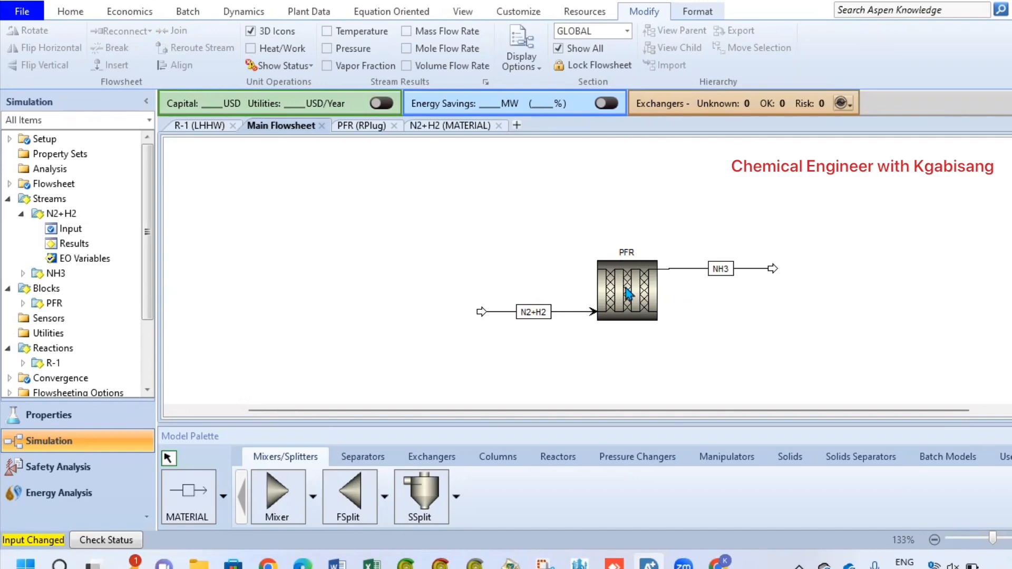
# - Review the PFR block's reactor type, tube configuration and selected reaction set
pyautogui.doubleClick(627, 293)
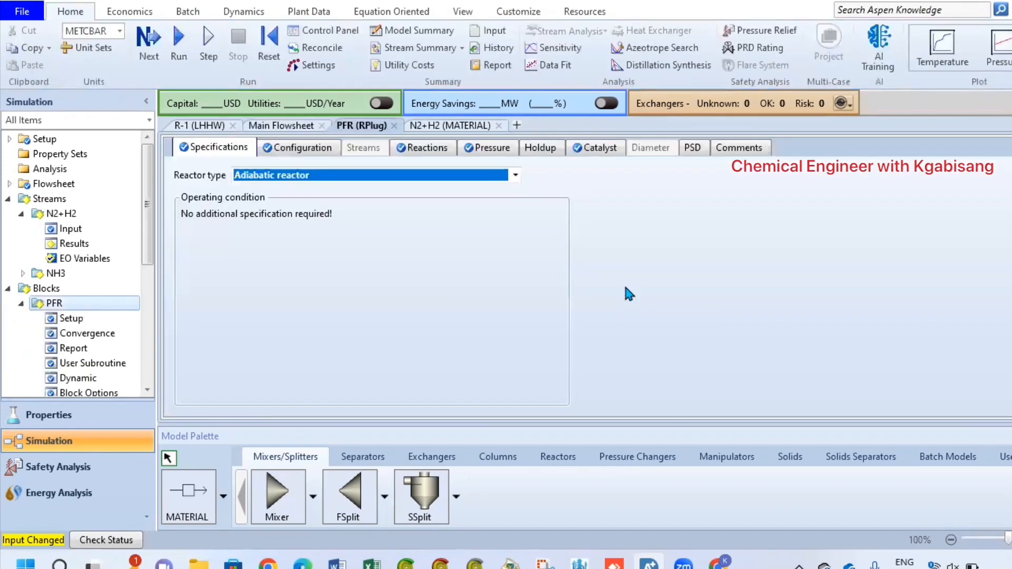
pyautogui.click(311, 148)
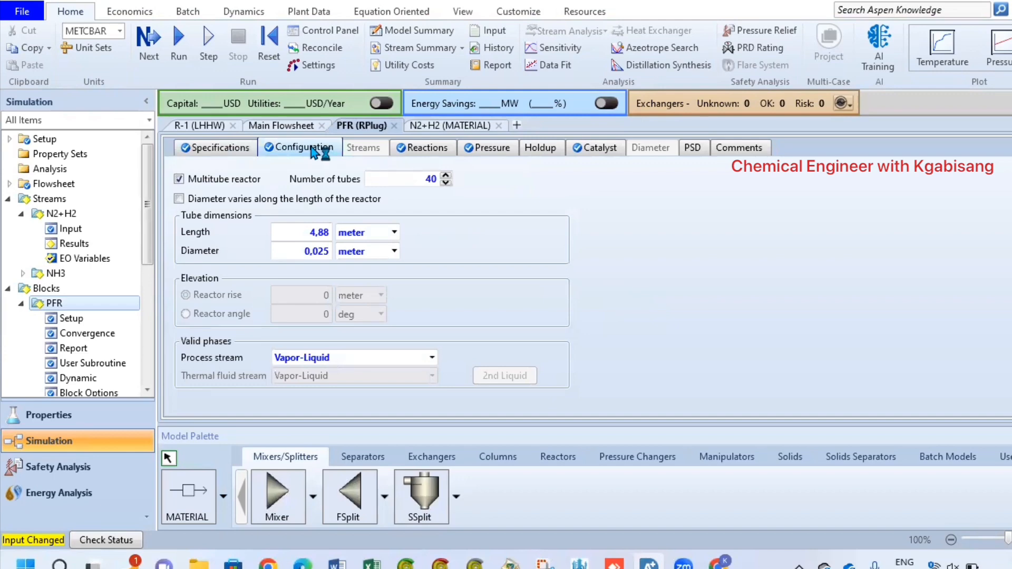
pyautogui.click(432, 150)
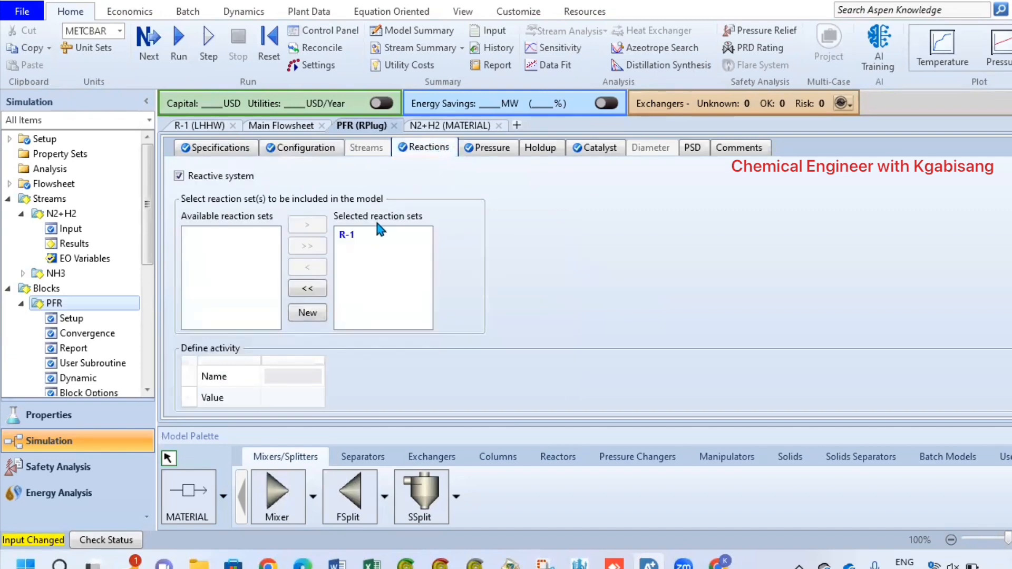
# - Open reaction set R-1 and inspect the reactants, products and coefficients of reaction 1
pyautogui.click(345, 235)
pyautogui.doubleClick(345, 236)
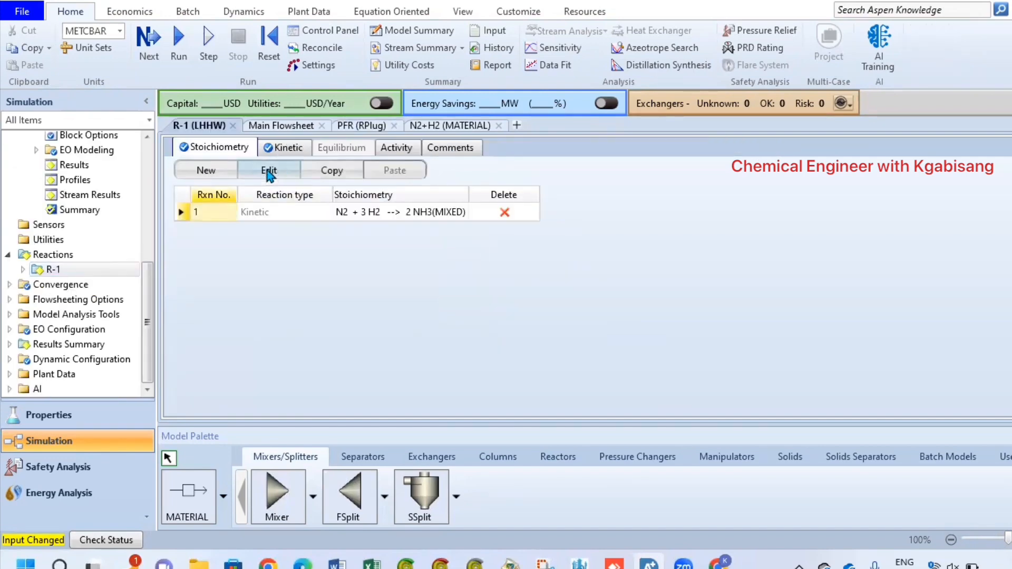
pyautogui.click(269, 172)
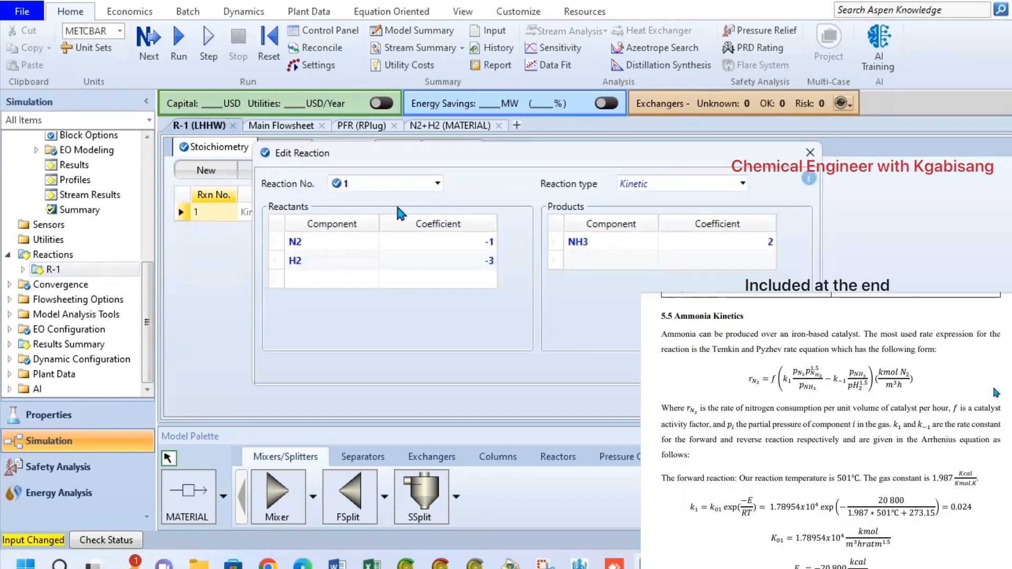
pyautogui.click(810, 153)
# - Examine the LHHW kinetics of R-1, including driving force Term 1 and Term 2 and the adsorption expression
pyautogui.click(297, 148)
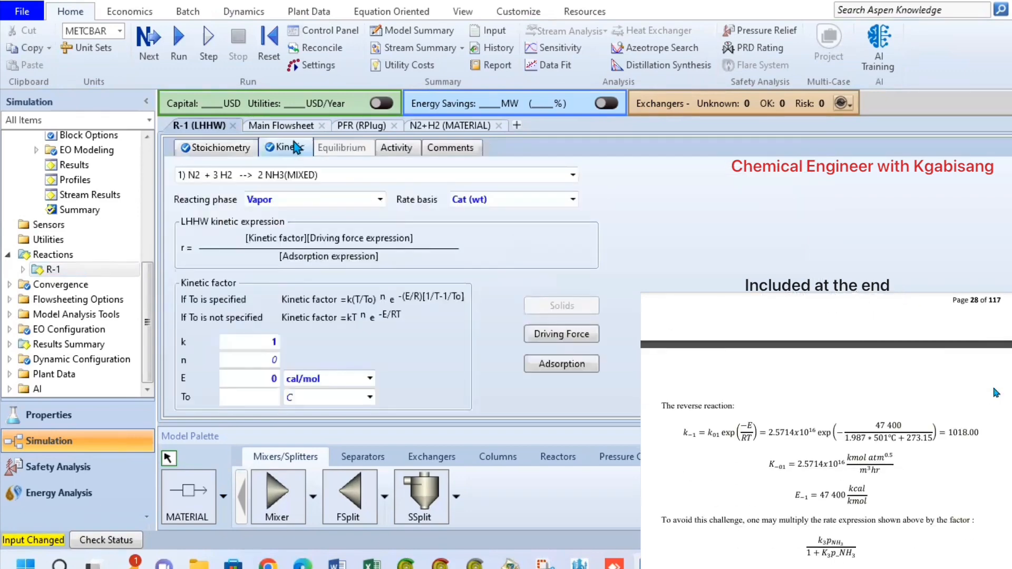
pyautogui.click(588, 336)
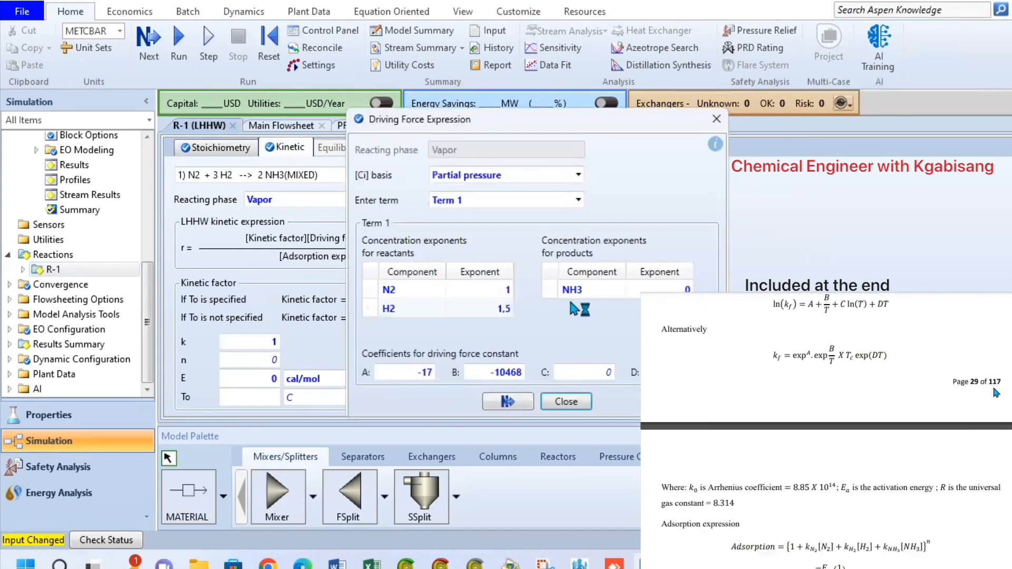
pyautogui.click(548, 199)
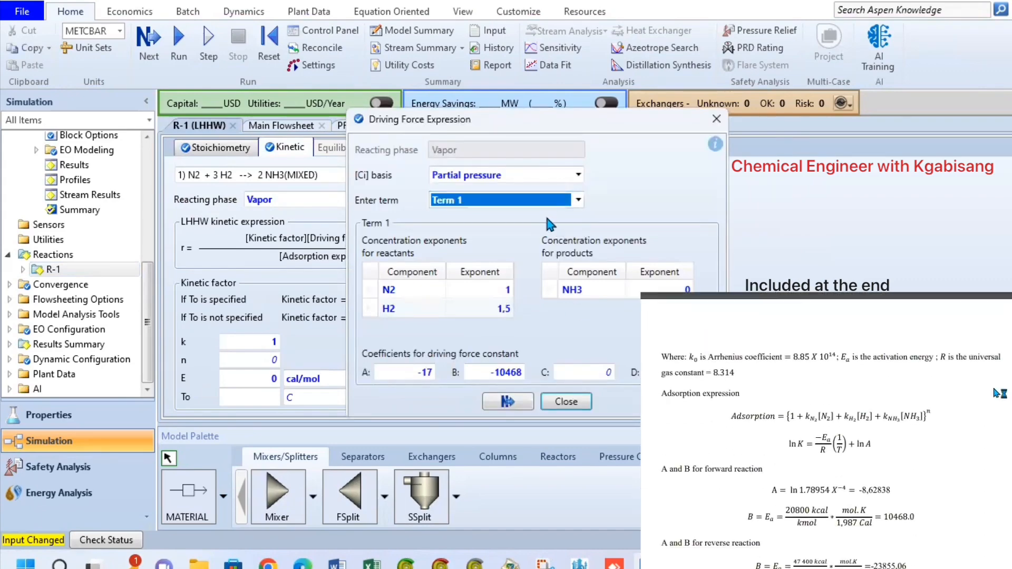
pyautogui.click(578, 201)
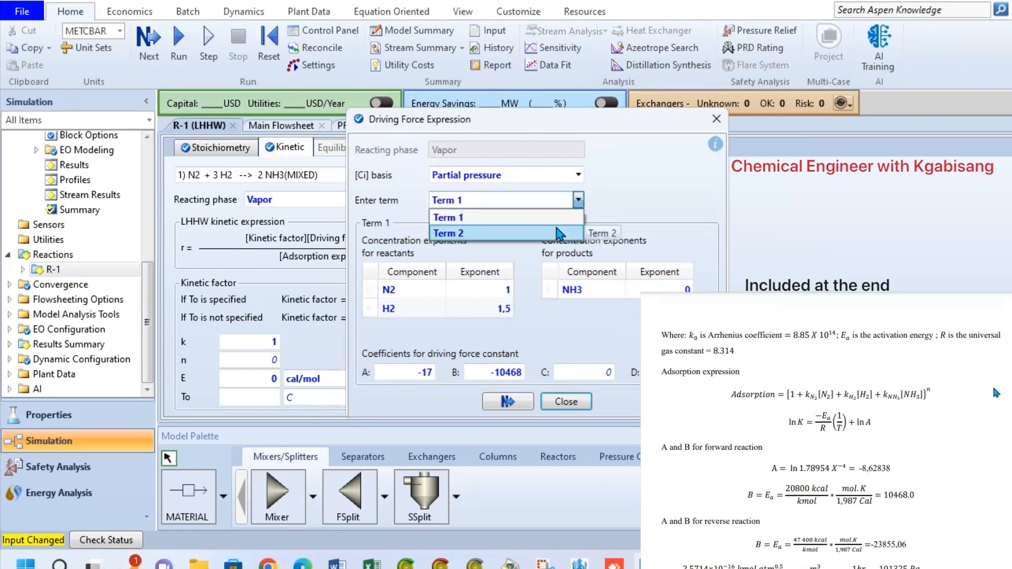
pyautogui.click(557, 231)
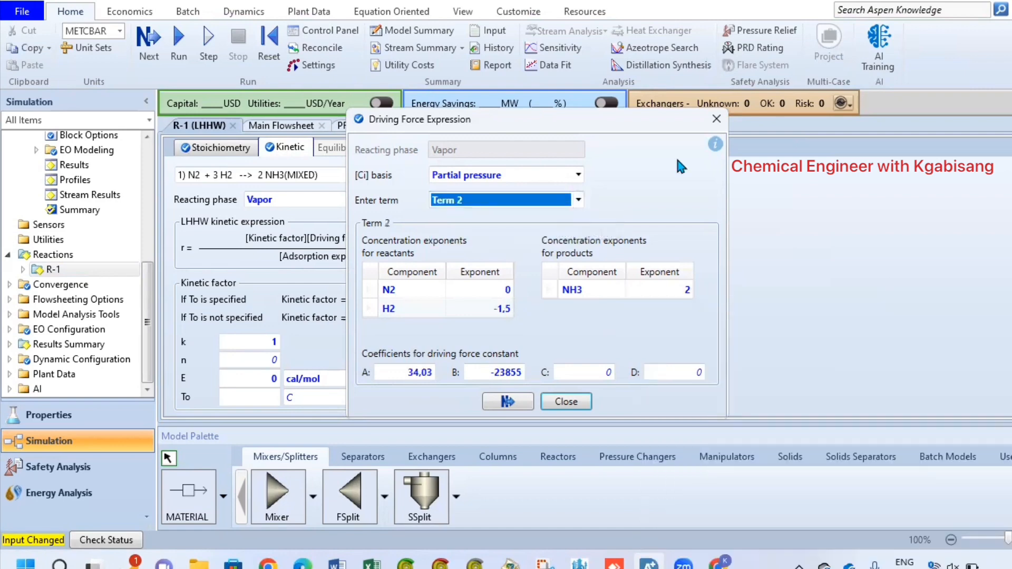
pyautogui.click(716, 119)
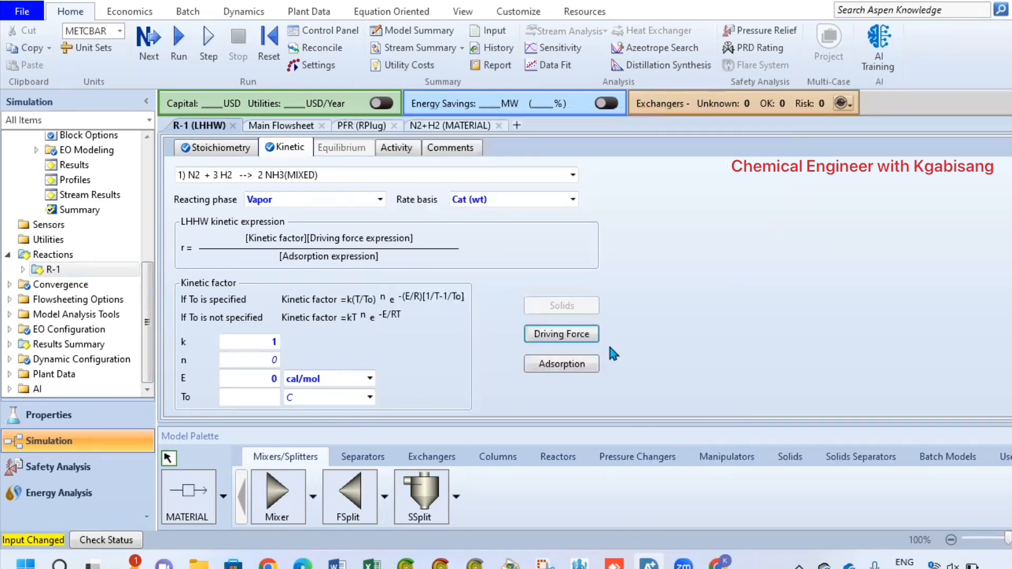
pyautogui.click(587, 370)
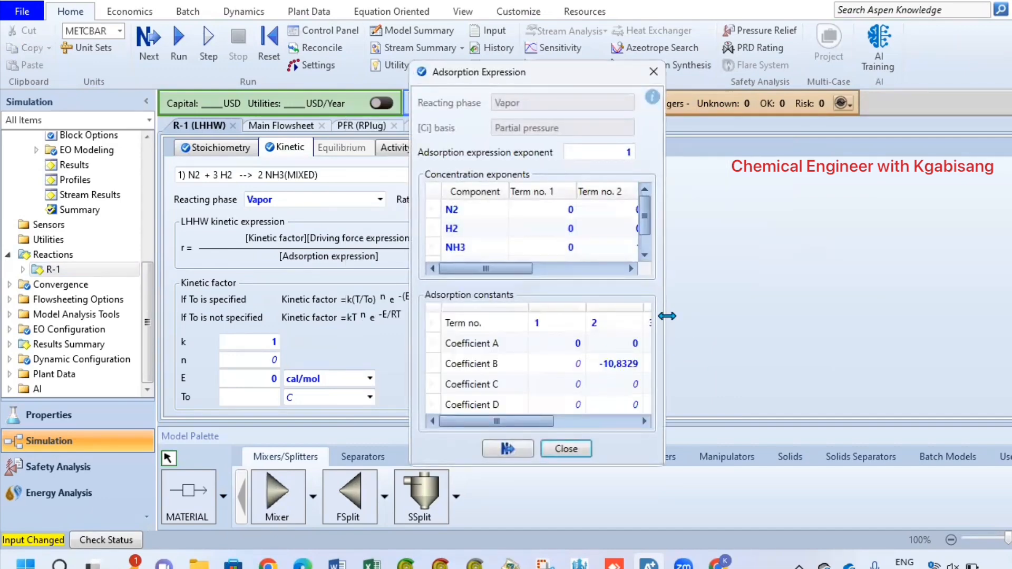
pyautogui.moveTo(666, 316); pyautogui.dragTo(981, 340)
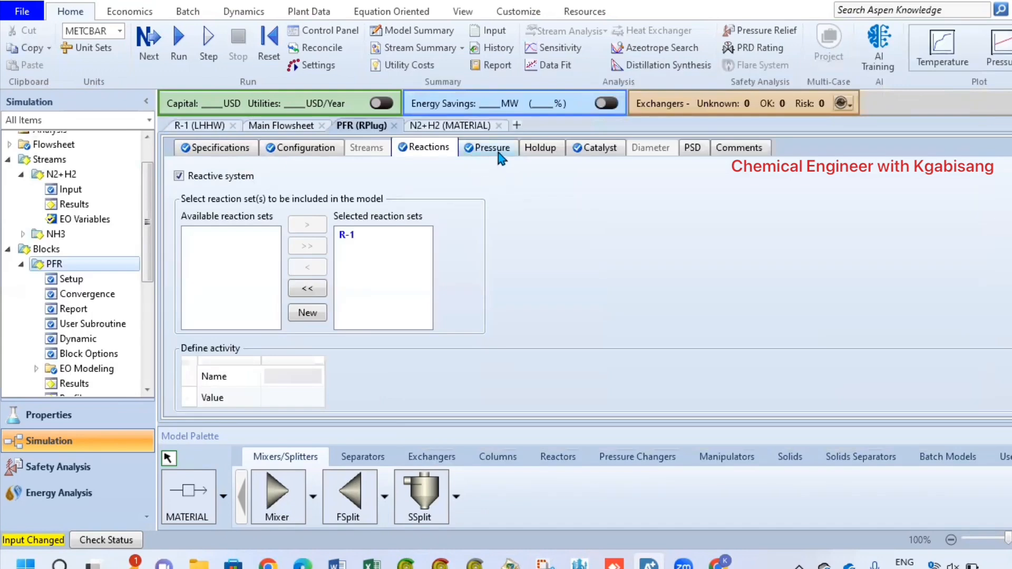
# - Review the PFR's pressure and catalyst specifications and return to the main flowsheet
pyautogui.click(499, 150)
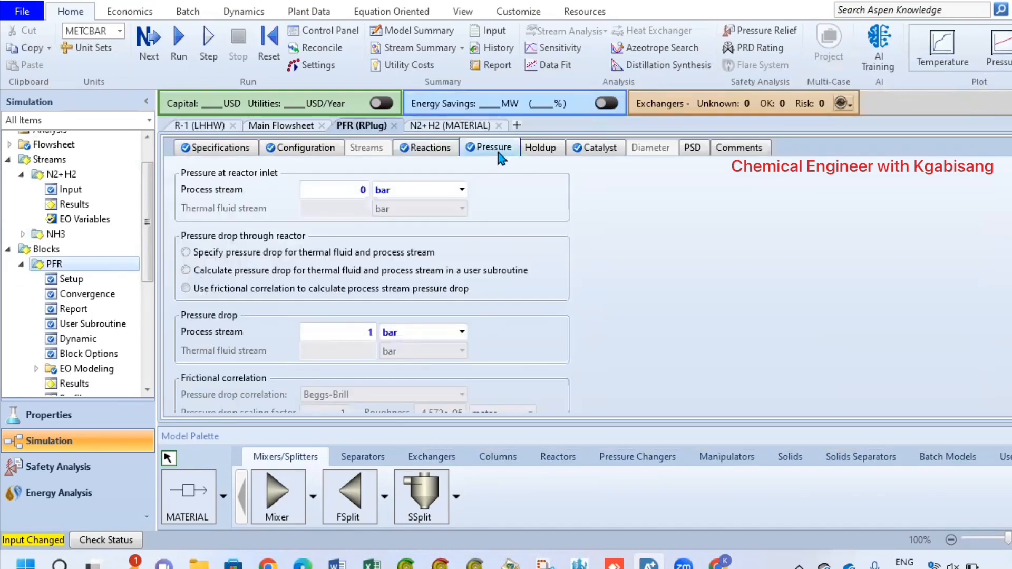
pyautogui.click(590, 156)
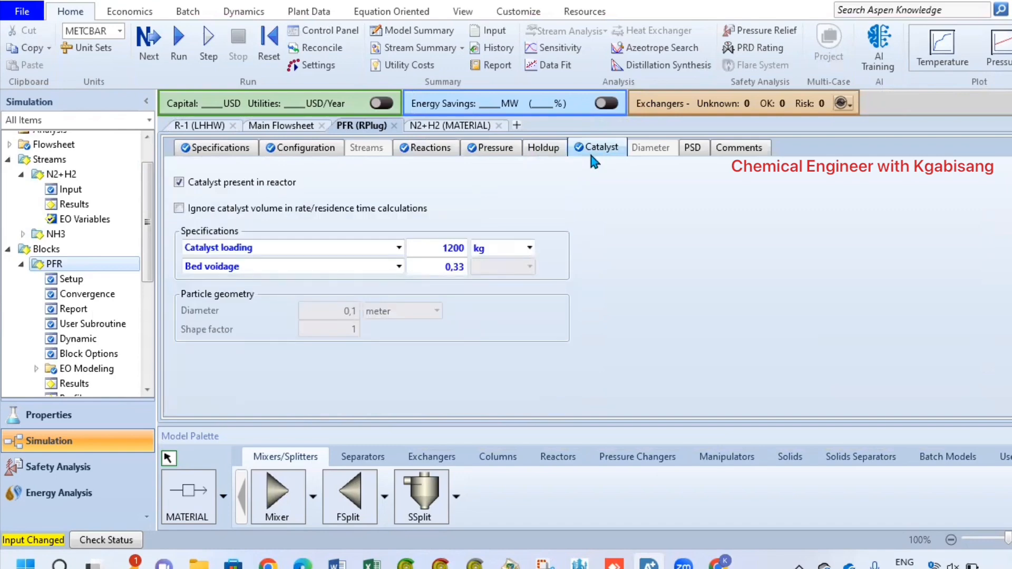
pyautogui.click(290, 133)
# - Run the ammonia simulation and open the results for all streams
pyautogui.click(273, 171)
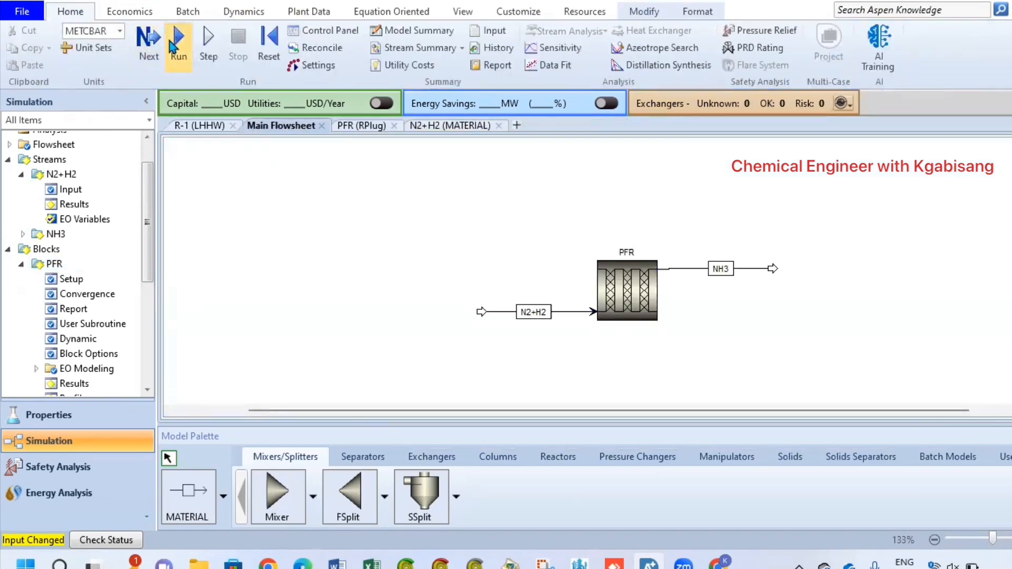
pyautogui.click(173, 47)
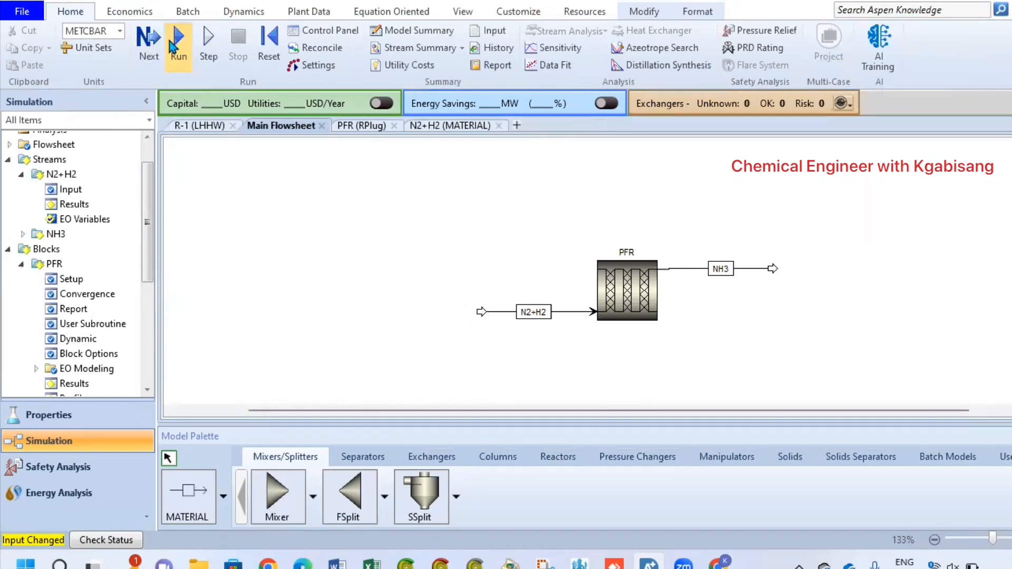
pyautogui.click(178, 42)
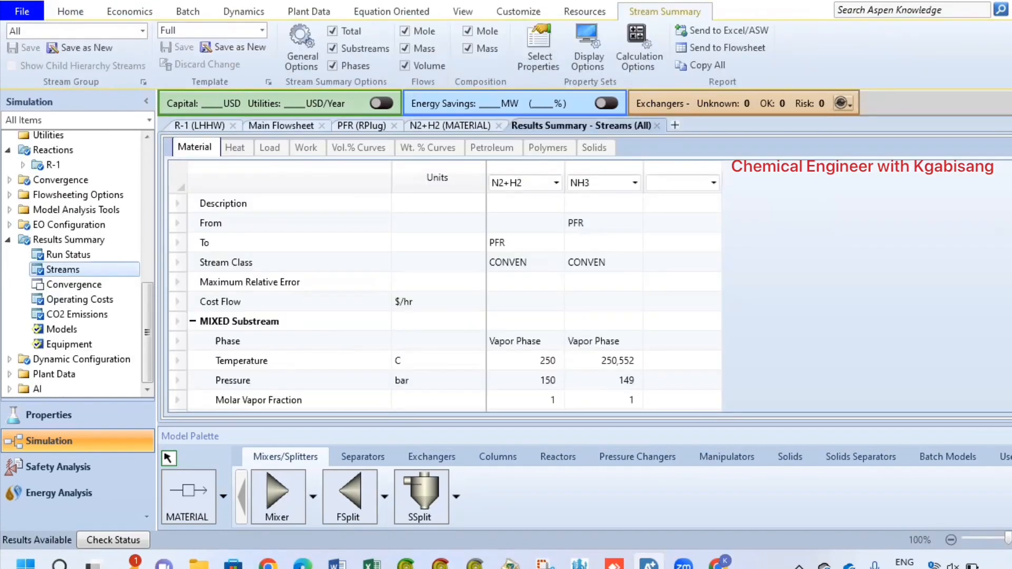
# - Examine the results of streams N2+H2 and NH3, including their flow and composition entries
pyautogui.scroll(-5, 443, 300)
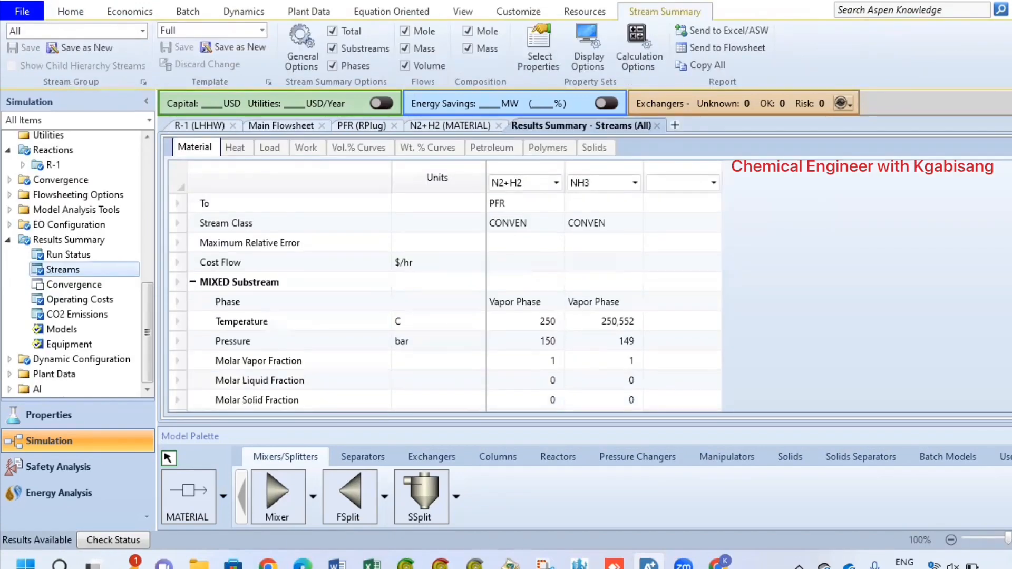
pyautogui.scroll(-2, 443, 300)
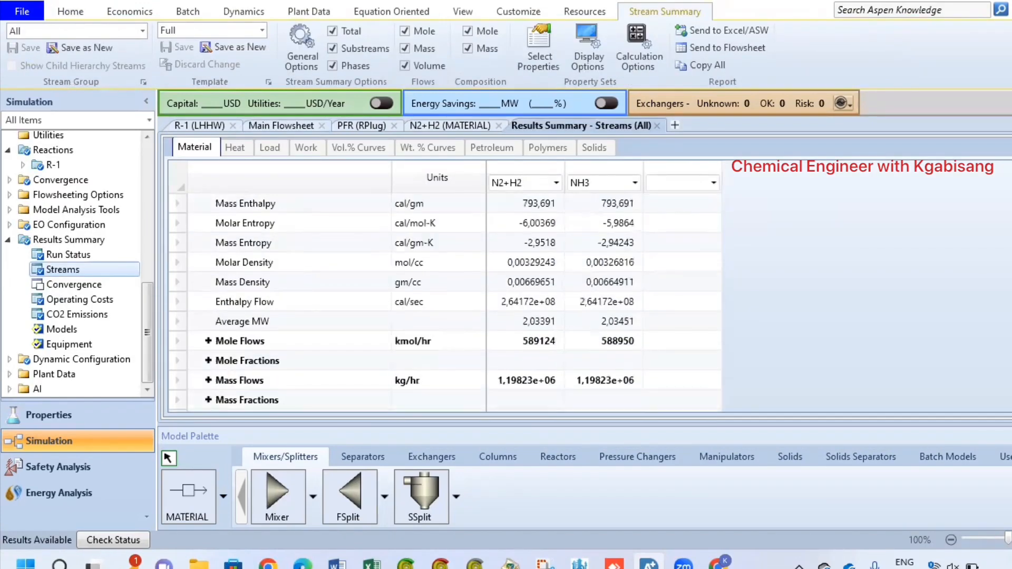
pyautogui.click(208, 283)
pyautogui.click(208, 282)
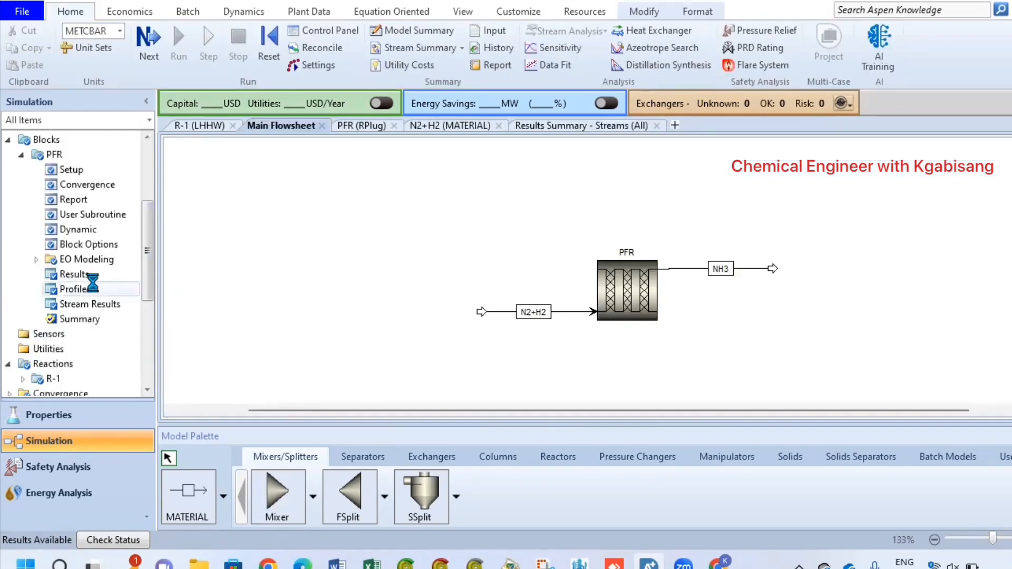
# - Review the PFR's process stream profiles along the reactor length and its results summary, showing the residence time in sec
pyautogui.click(94, 288)
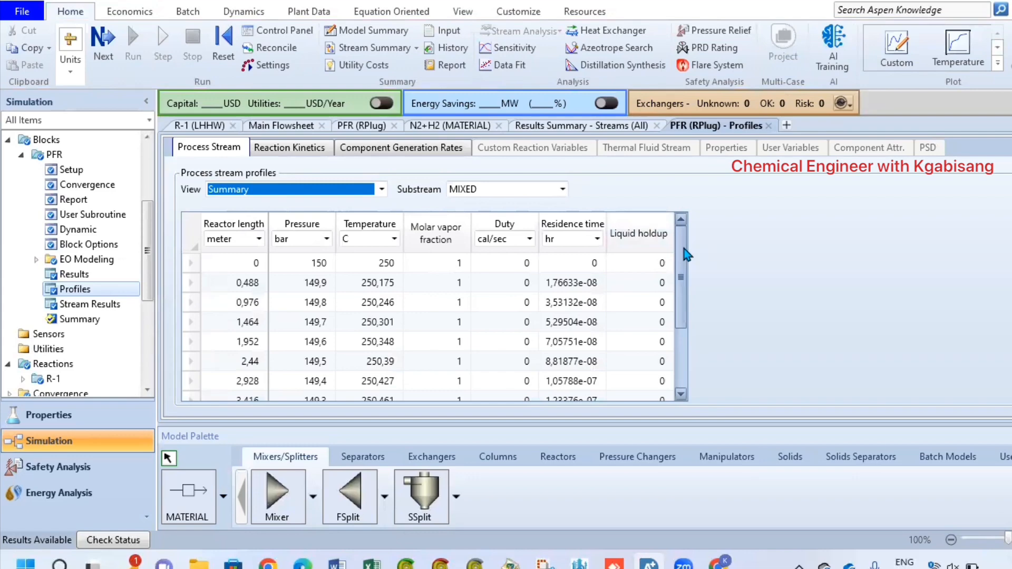
pyautogui.moveTo(685, 249); pyautogui.dragTo(700, 334)
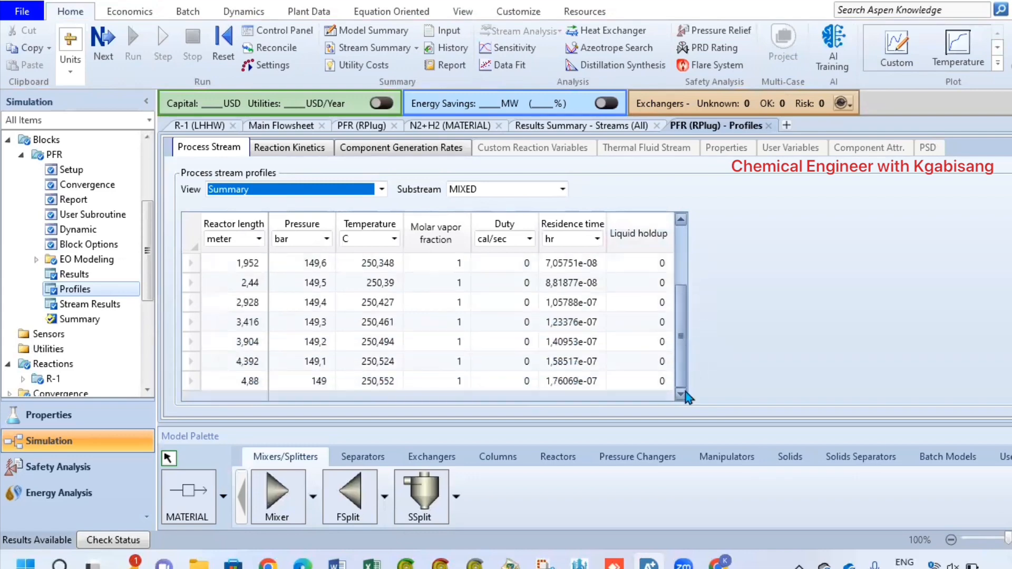
pyautogui.click(94, 272)
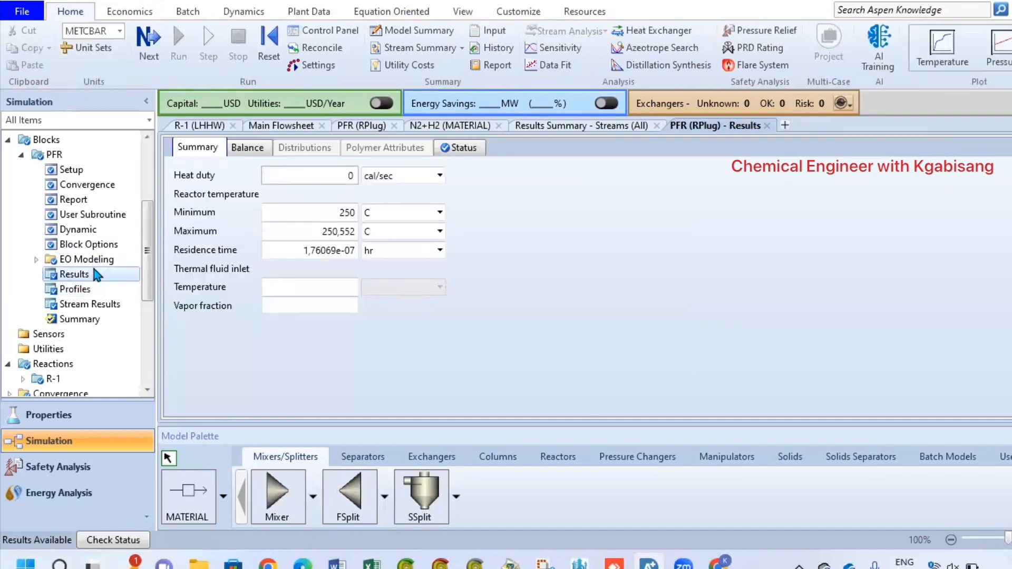
pyautogui.click(437, 252)
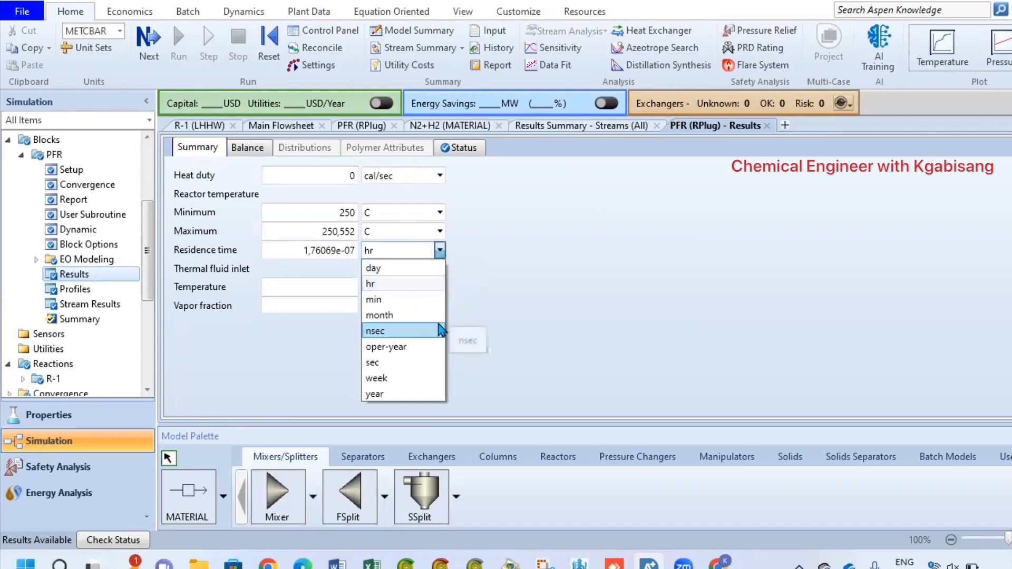
pyautogui.click(438, 362)
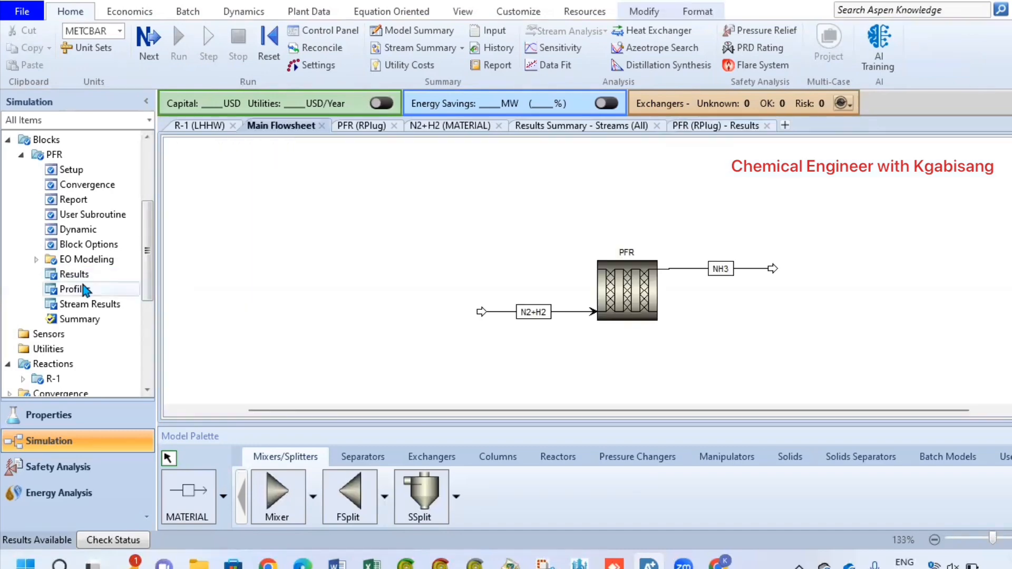
pyautogui.doubleClick(74, 289)
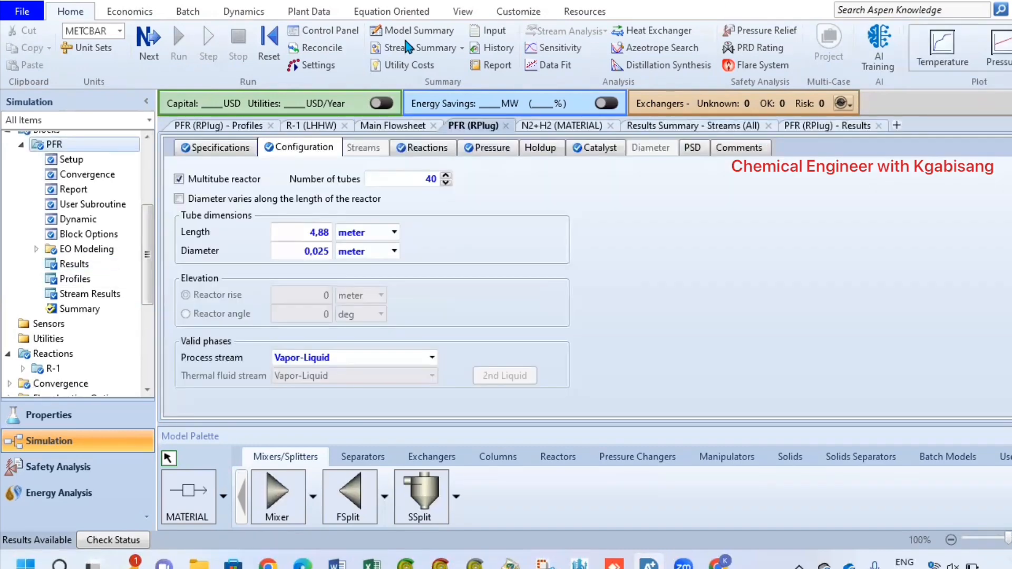
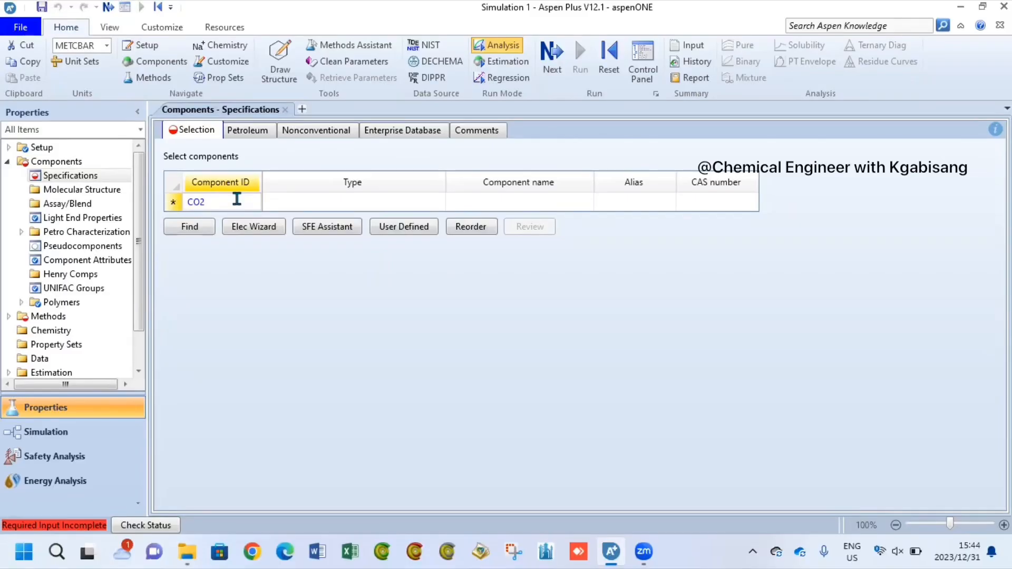
# - Add CO2 and H2O as the simulation components
pyautogui.press('Return')
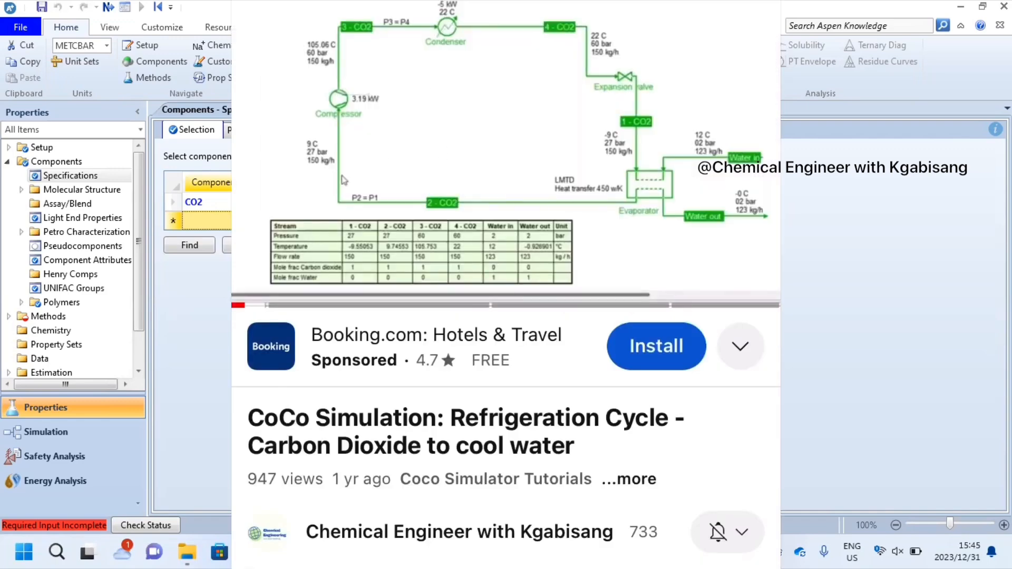
pyautogui.write('H2O')
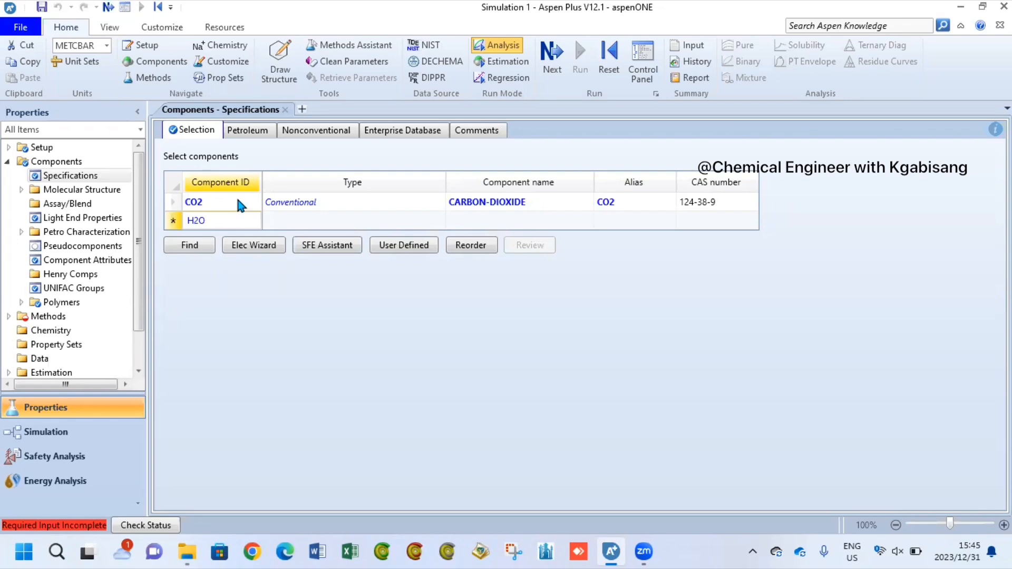
pyautogui.press('Return')
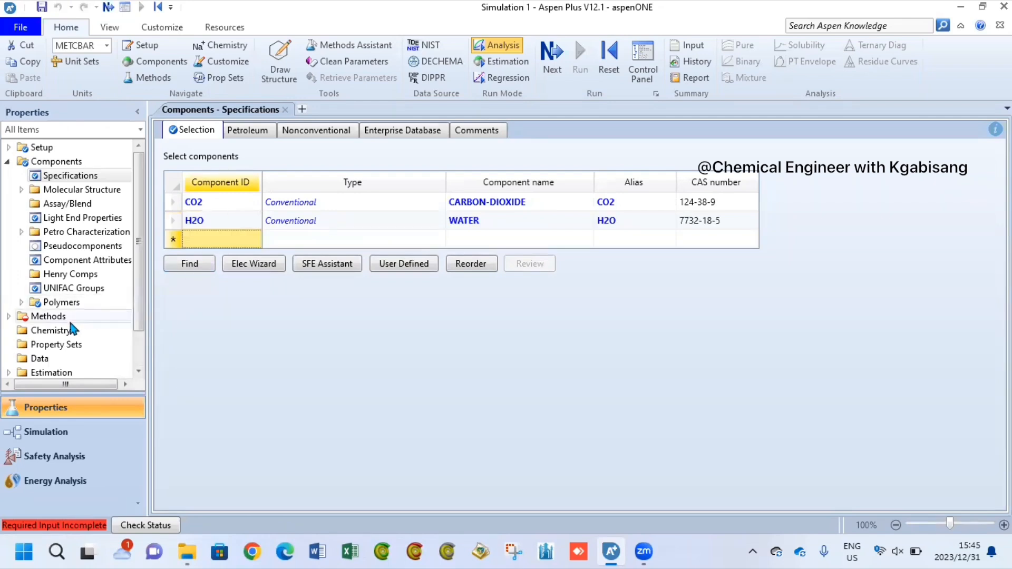
# - Select PENG-ROB as the base property method
pyautogui.click(62, 316)
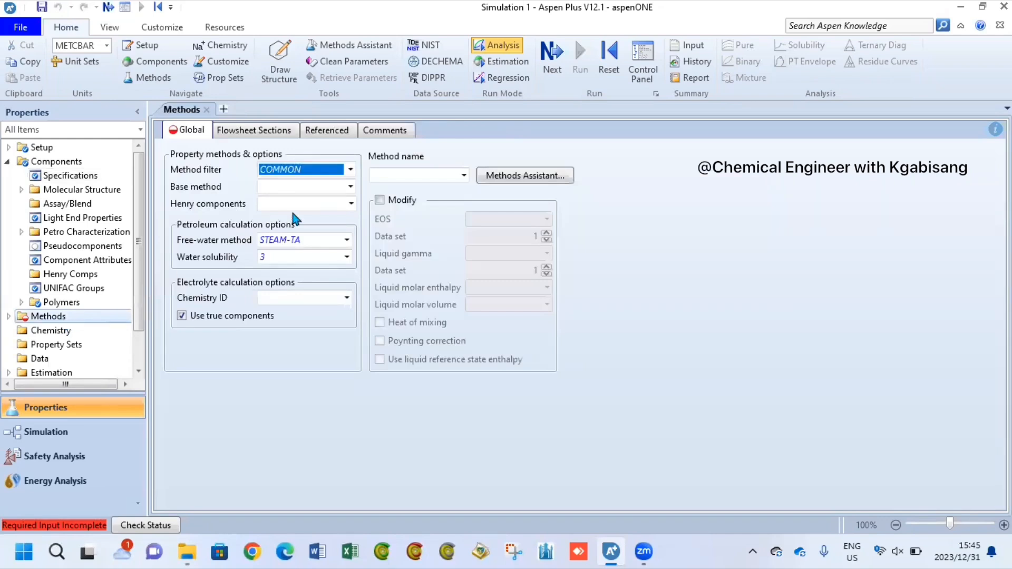
pyautogui.click(350, 187)
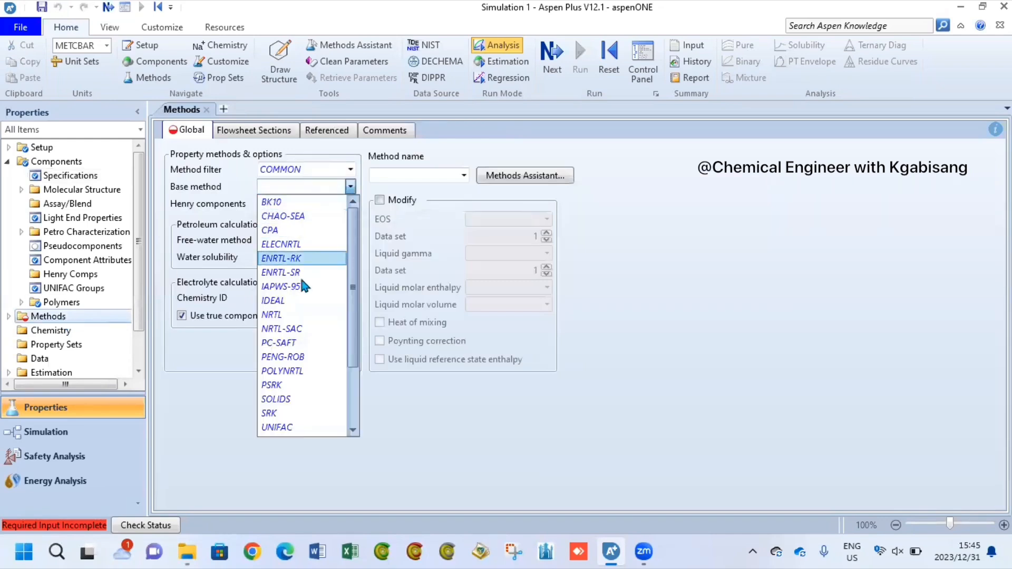
pyautogui.click(308, 357)
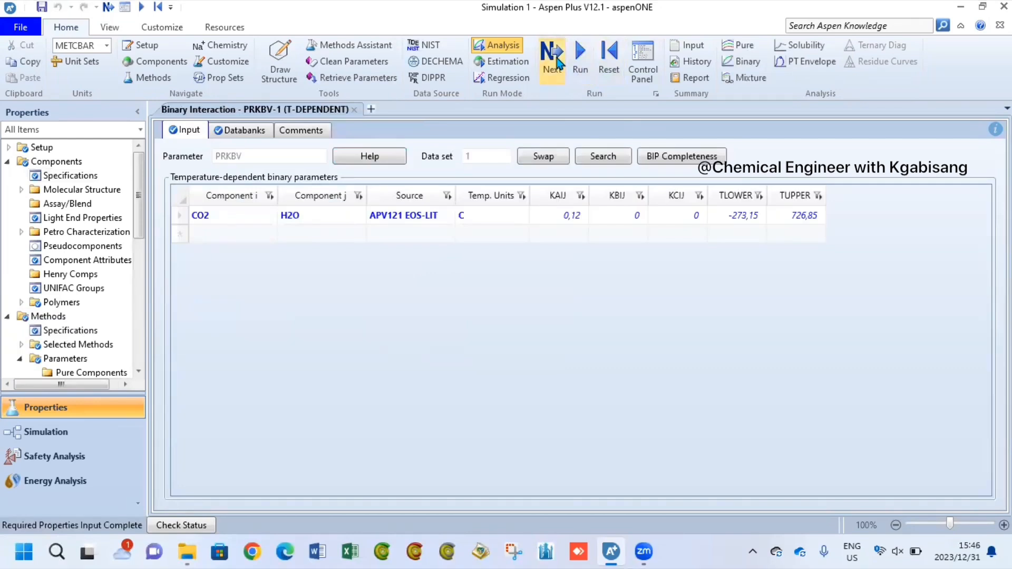
# - Run the property analysis and setup, and go to the simulation environment
pyautogui.click(557, 63)
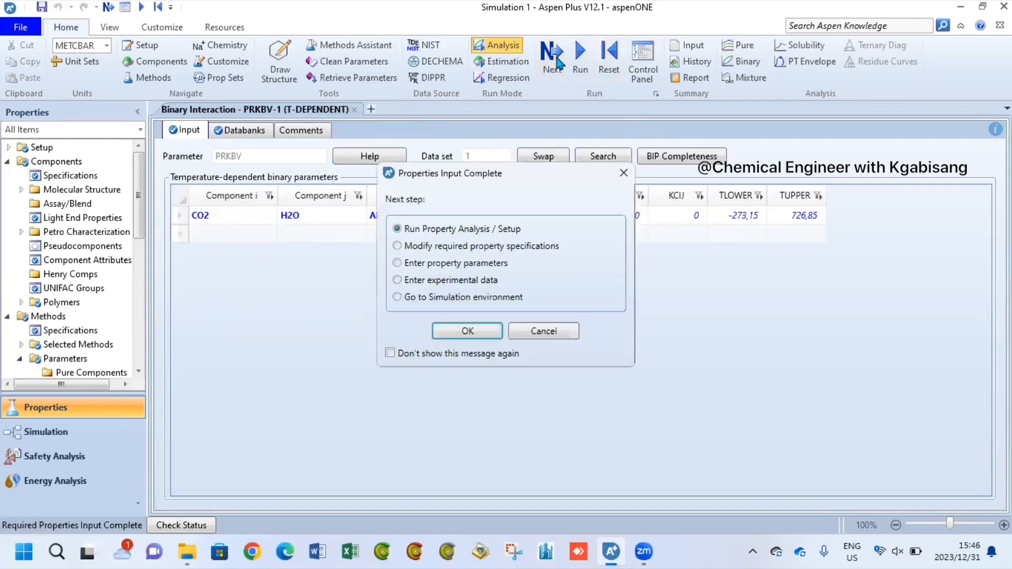
pyautogui.click(487, 329)
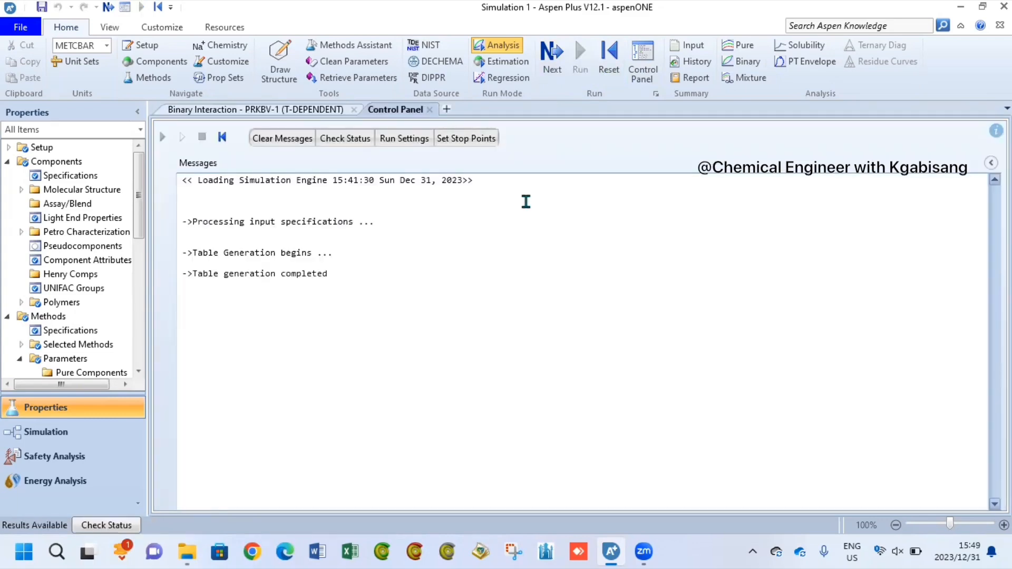
pyautogui.click(78, 433)
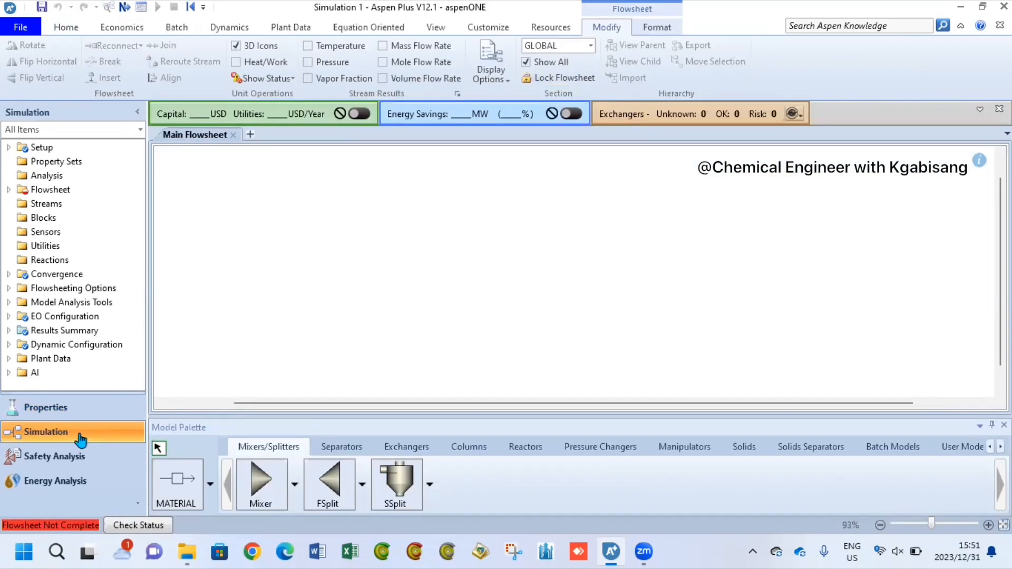
# - Place a Compr compressor at the lower left of the flowsheet and a Valve at the upper right
pyautogui.click(600, 446)
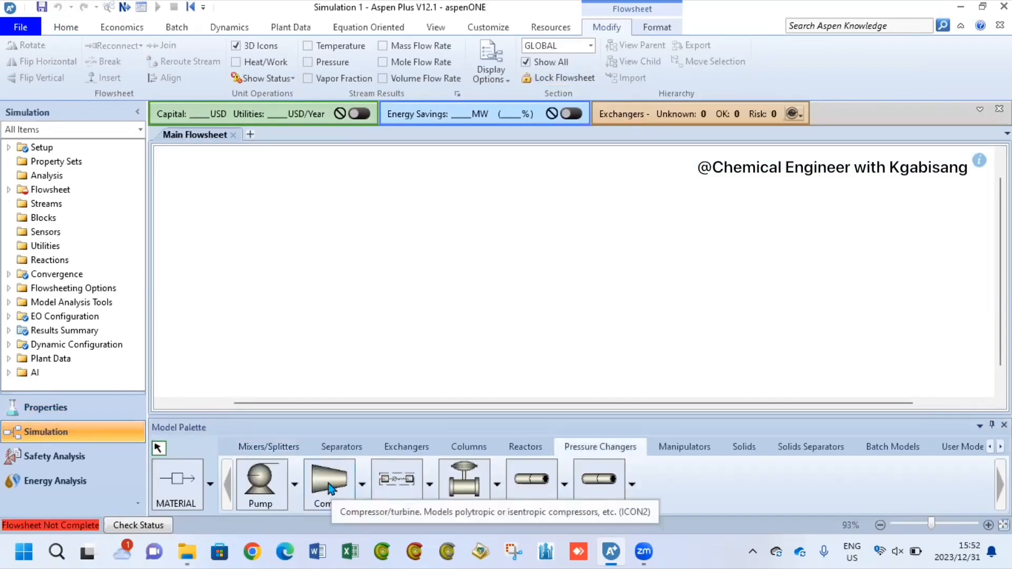
pyautogui.click(345, 319)
pyautogui.click(456, 488)
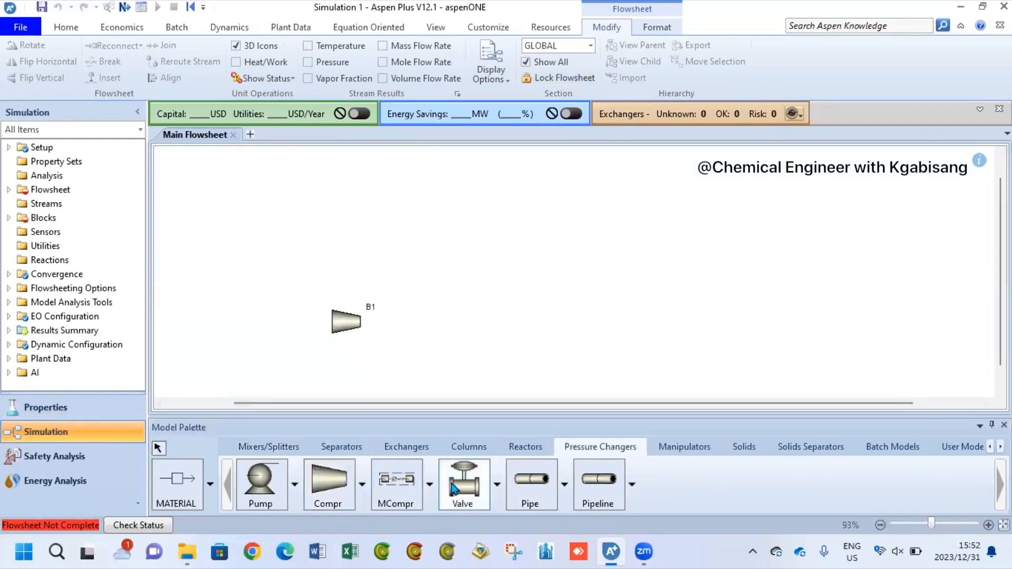
pyautogui.click(726, 202)
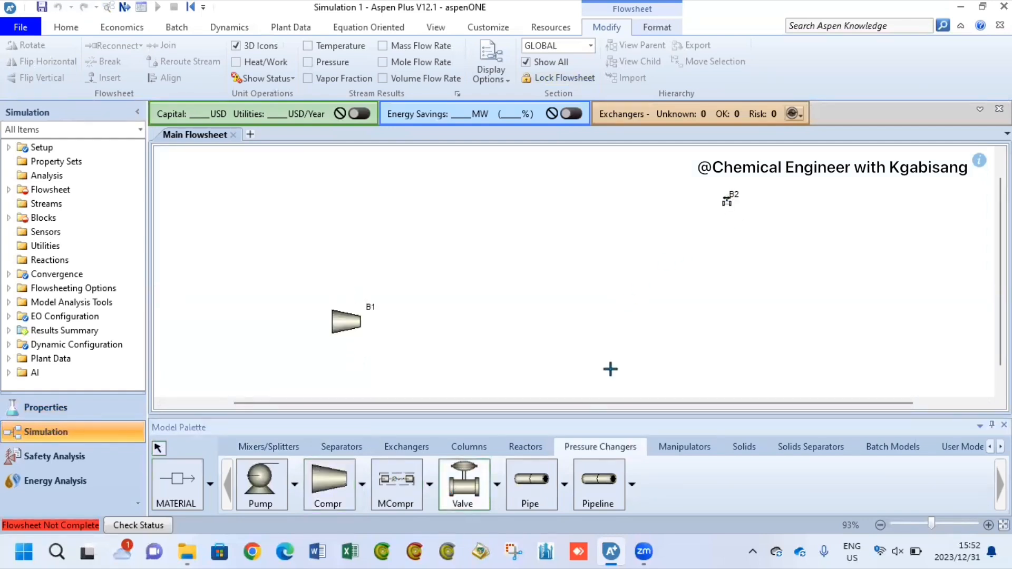
# - Place a Heater between the compressor and the valve near the top of the flowsheet, and an MHeatX exchanger below the valve
pyautogui.click(406, 446)
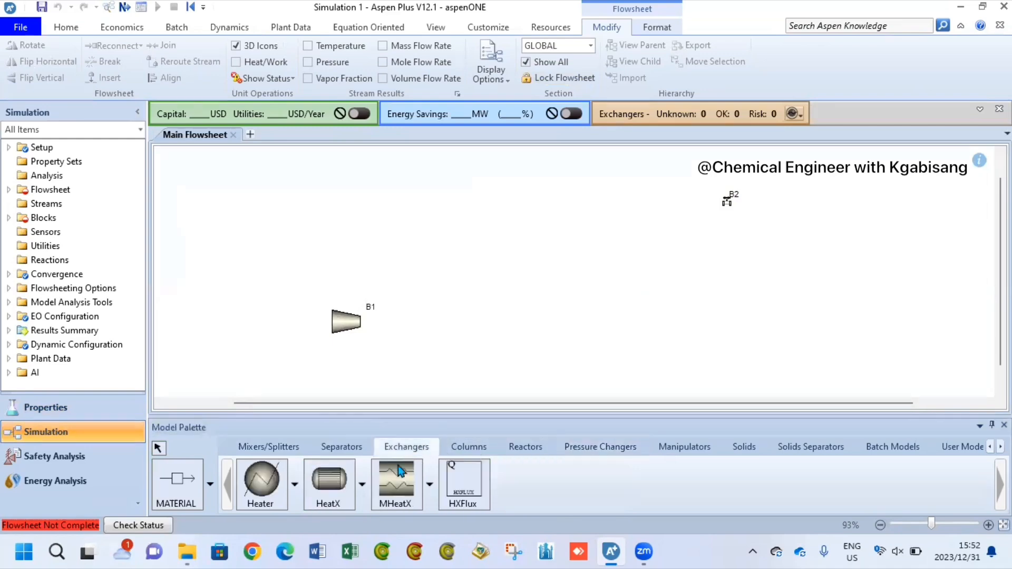
pyautogui.click(268, 480)
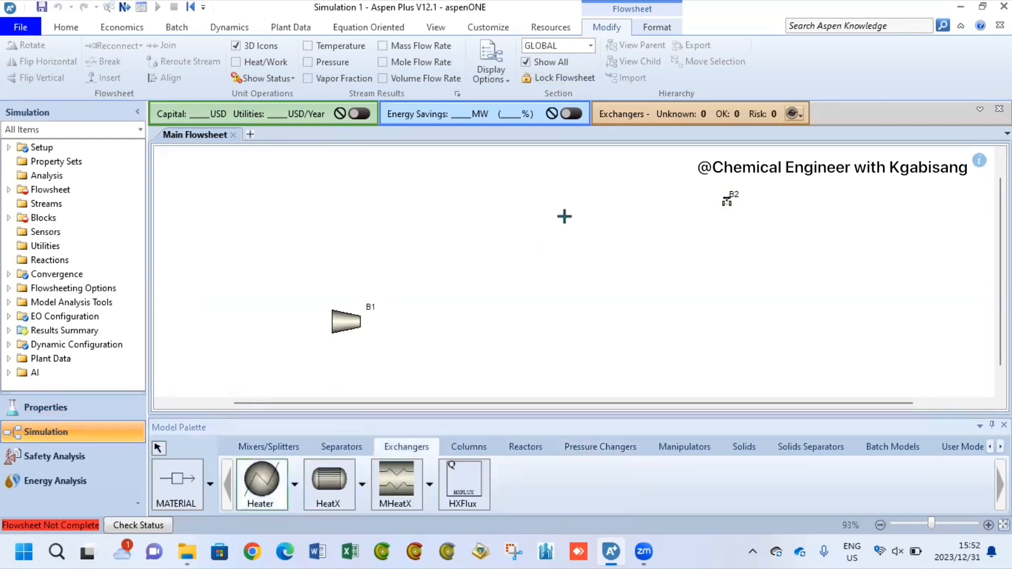
pyautogui.click(527, 185)
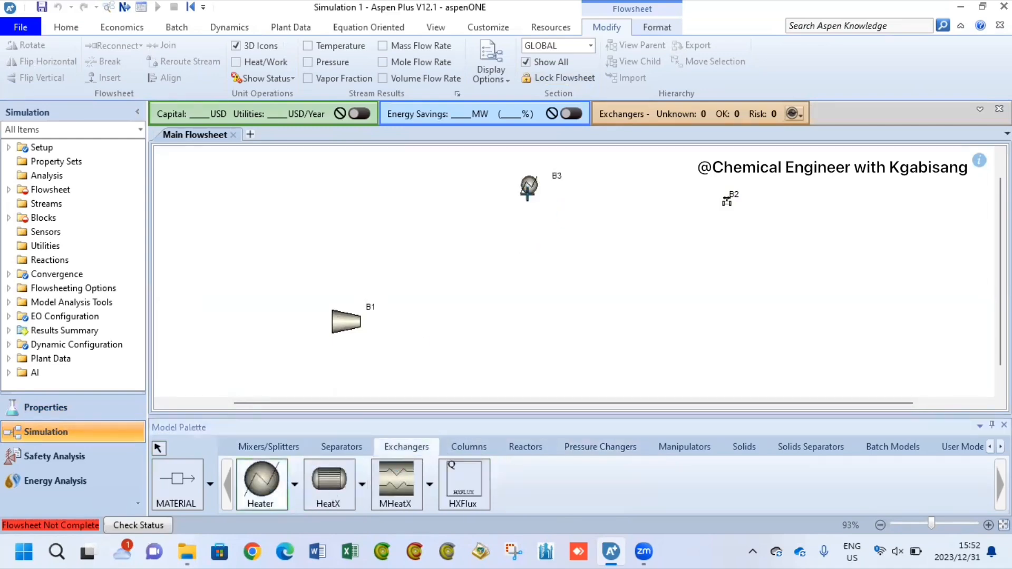
pyautogui.click(732, 307)
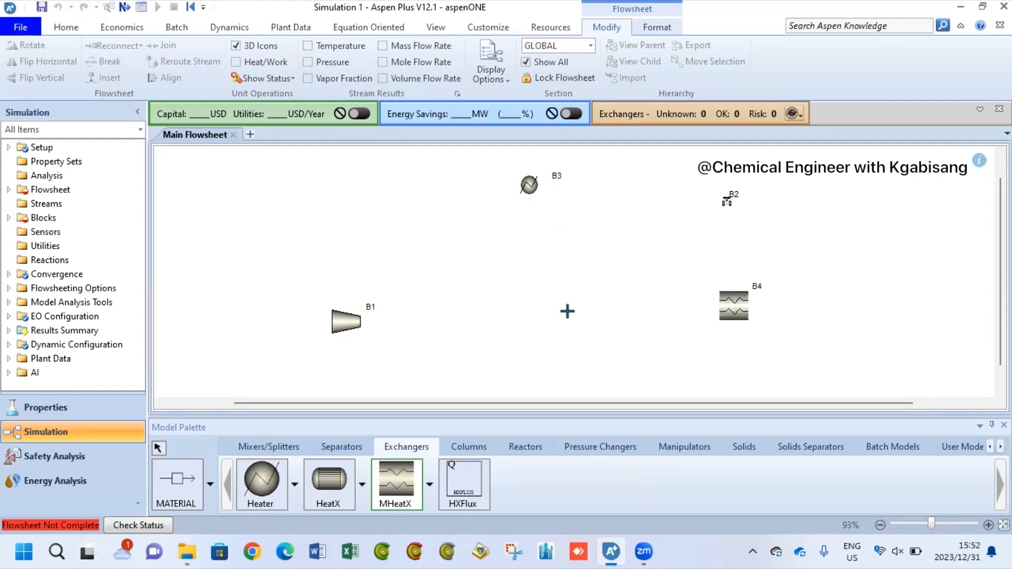
# - Flip the compressor B1 icon vertically so its inlet is underneath and its outlets are on top
pyautogui.click(189, 471)
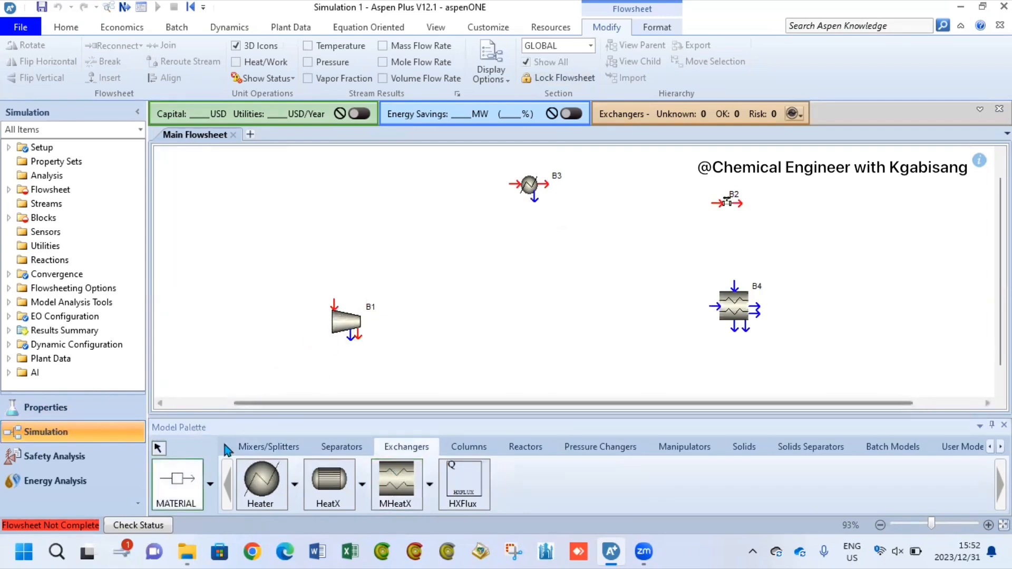
pyautogui.click(158, 447)
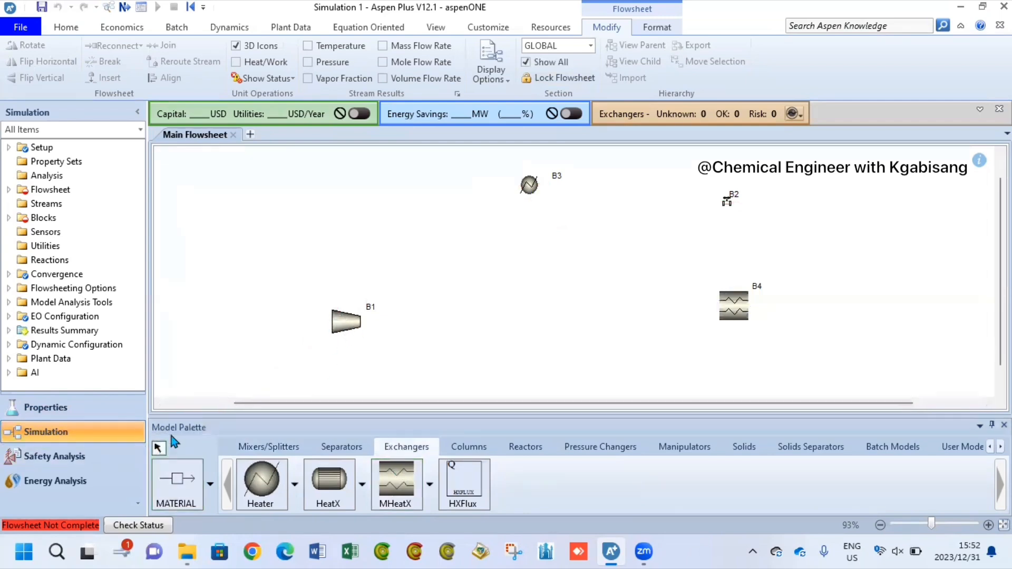
pyautogui.click(337, 334)
pyautogui.rightClick(338, 334)
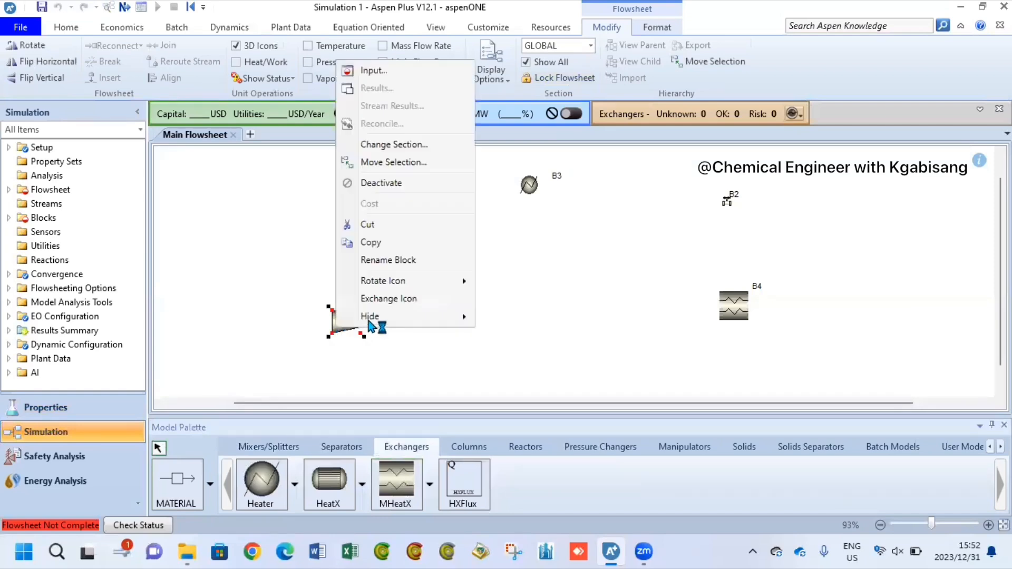
pyautogui.moveTo(405, 282)
pyautogui.click(507, 334)
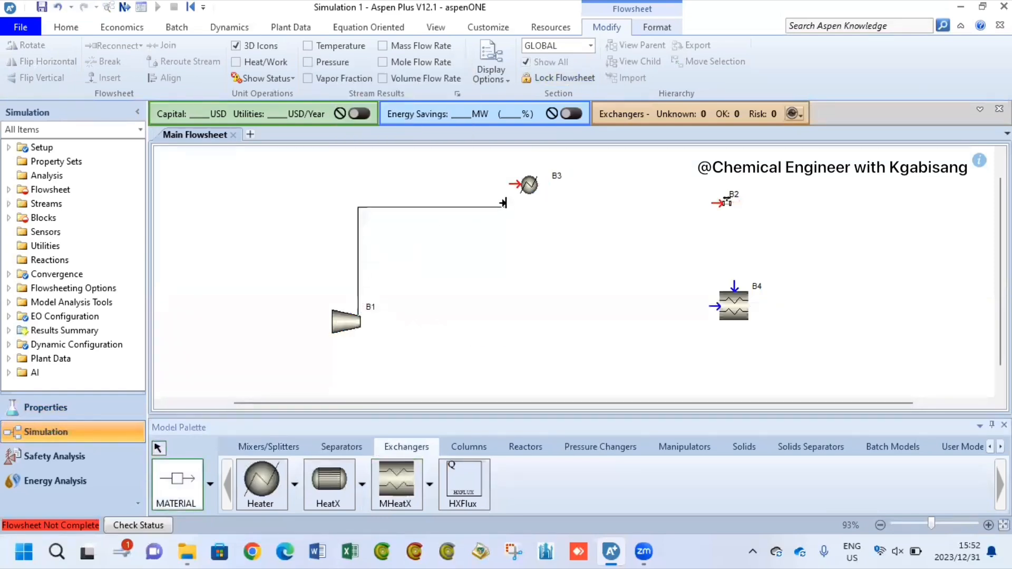
# - Connect compressor B1, heater B3, valve B2 and exchanger B4 in a closed loop with material streams
pyautogui.click(516, 184)
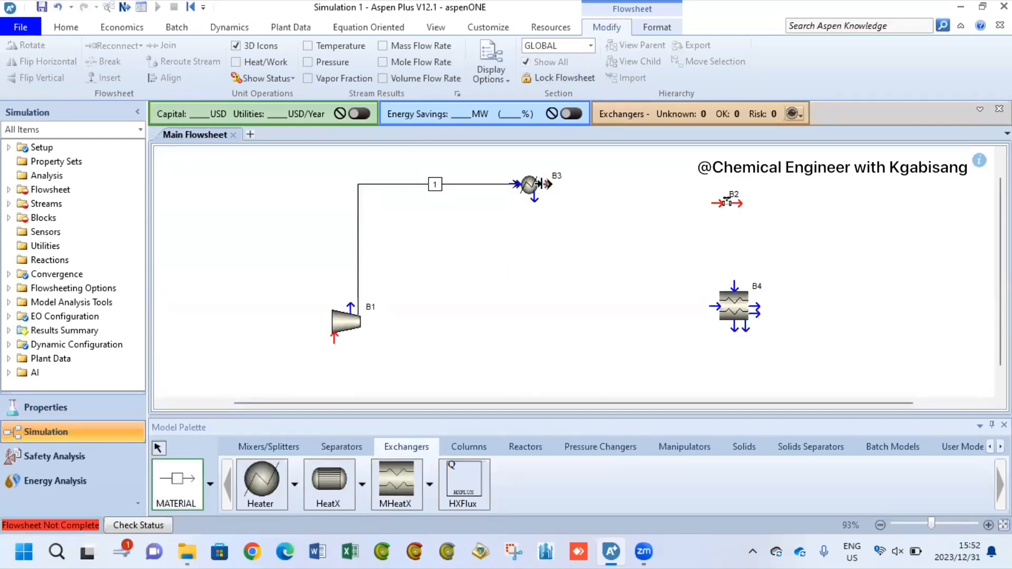
pyautogui.click(536, 179)
pyautogui.click(714, 202)
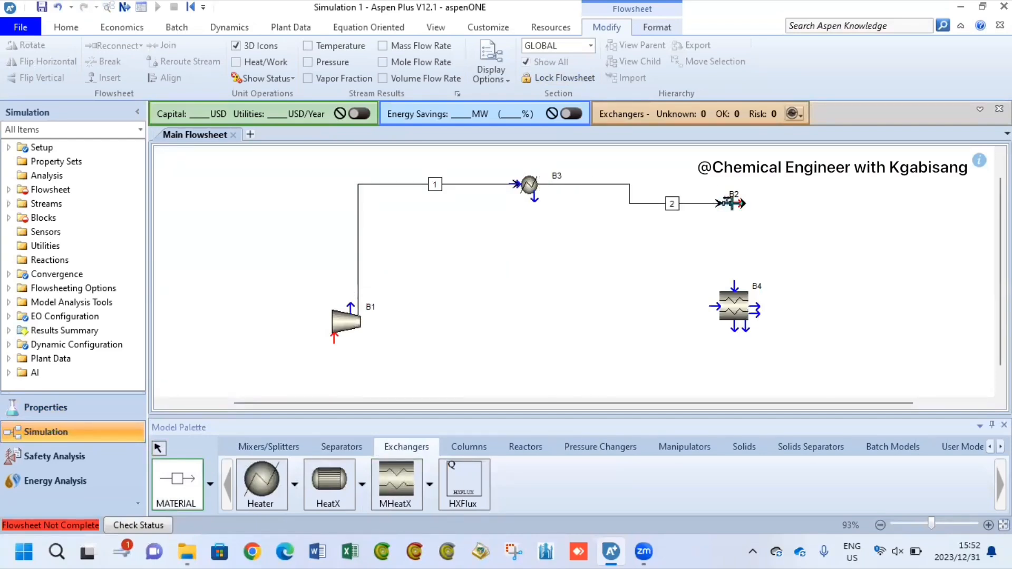
pyautogui.click(733, 202)
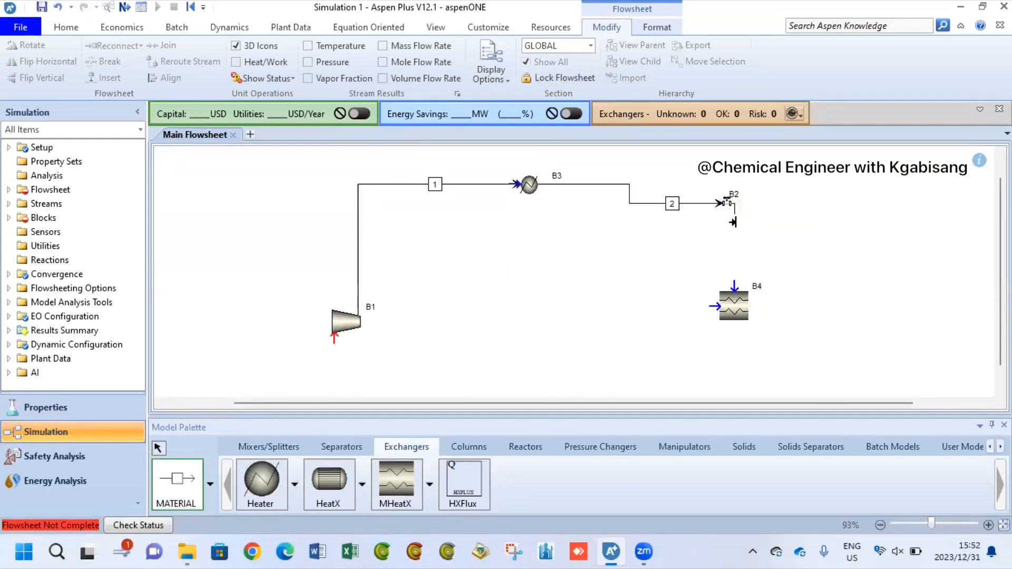
pyautogui.click(734, 286)
pyautogui.click(733, 324)
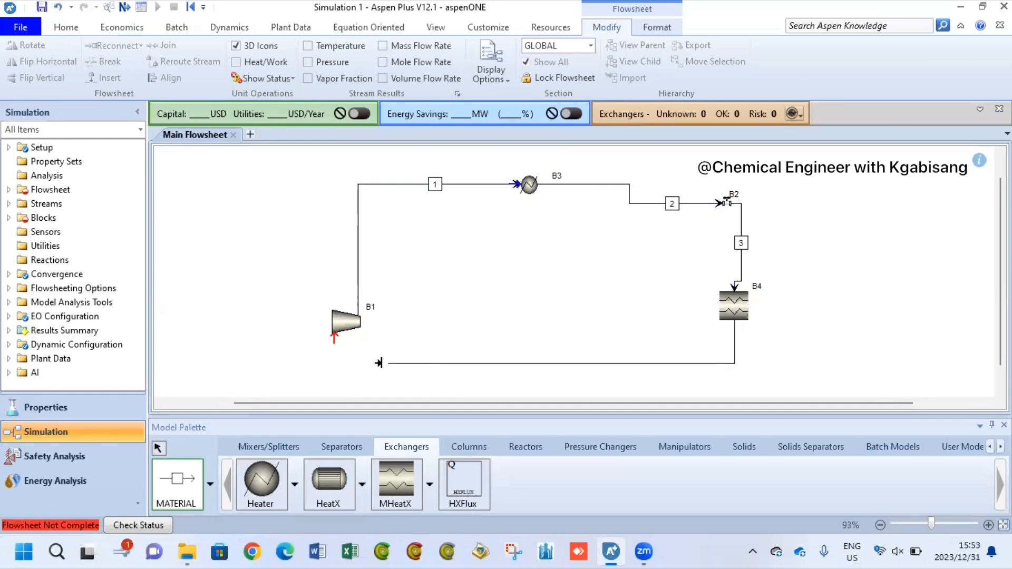
pyautogui.click(335, 337)
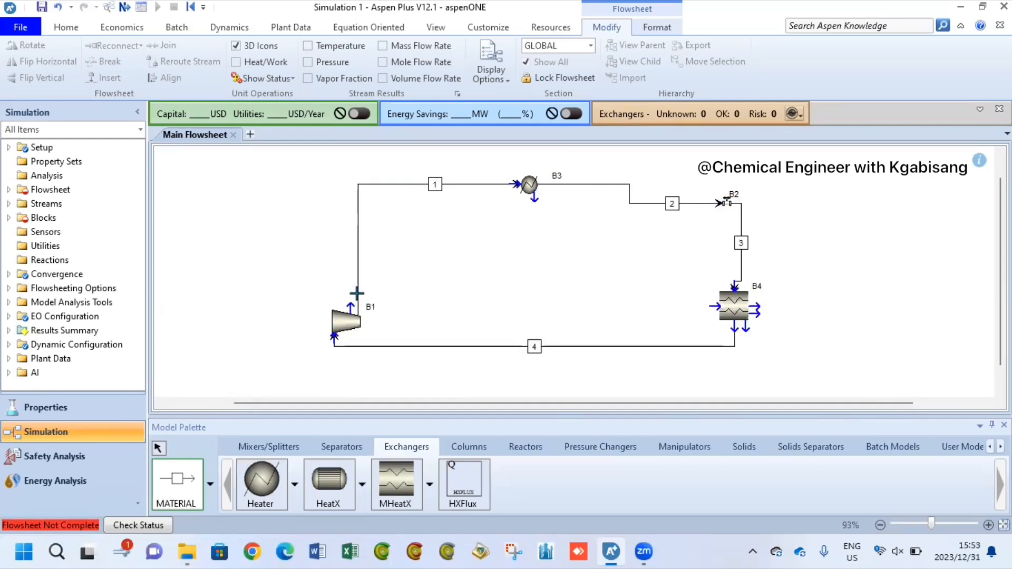
# - Draw a product stream from compressor B1's optional outlet, and add an inlet and a hot product stream to exchanger B4
pyautogui.click(349, 297)
pyautogui.click(315, 282)
pyautogui.click(638, 305)
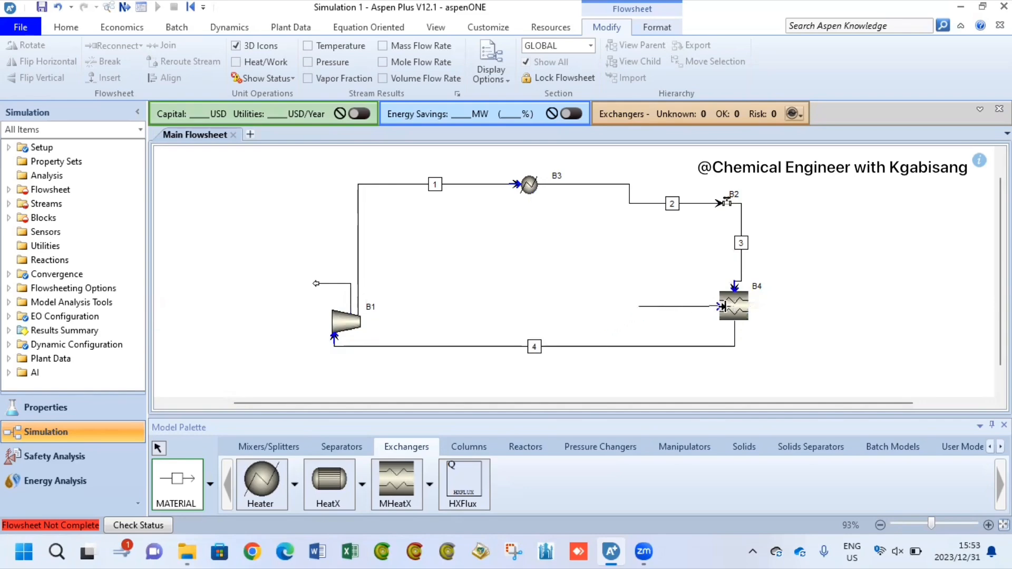
pyautogui.click(716, 306)
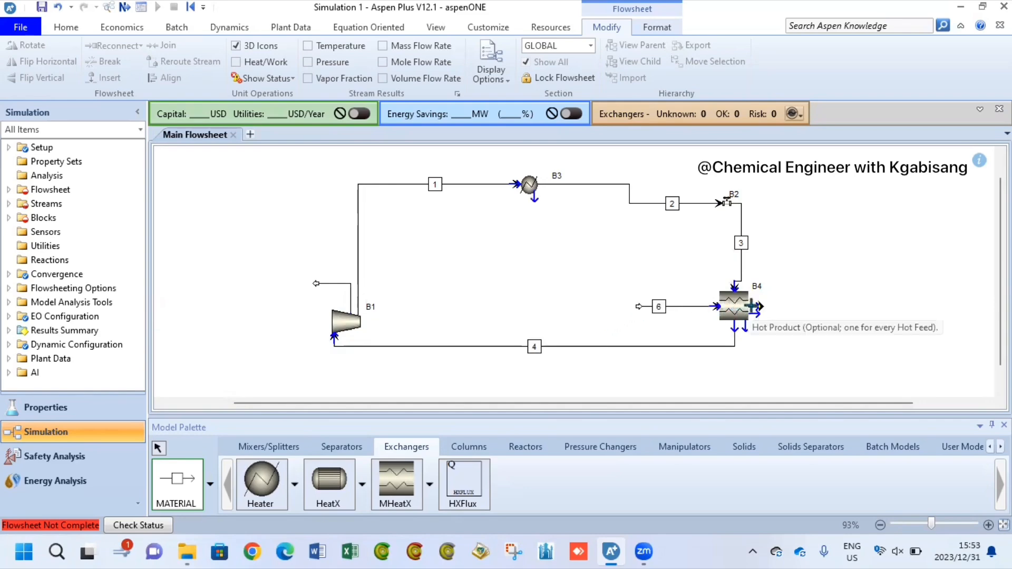
pyautogui.click(750, 308)
pyautogui.click(822, 307)
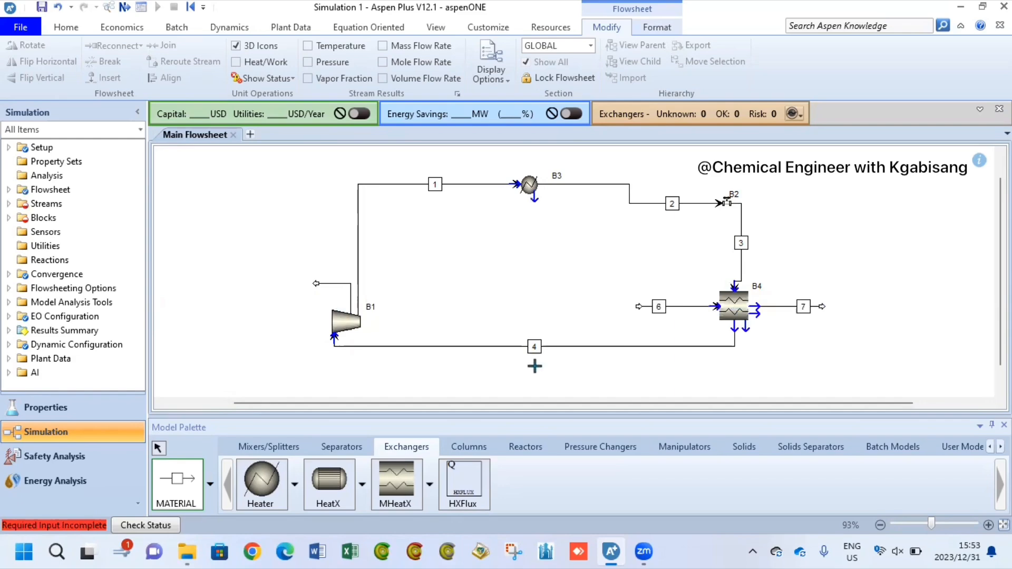
pyautogui.rightClick(579, 369)
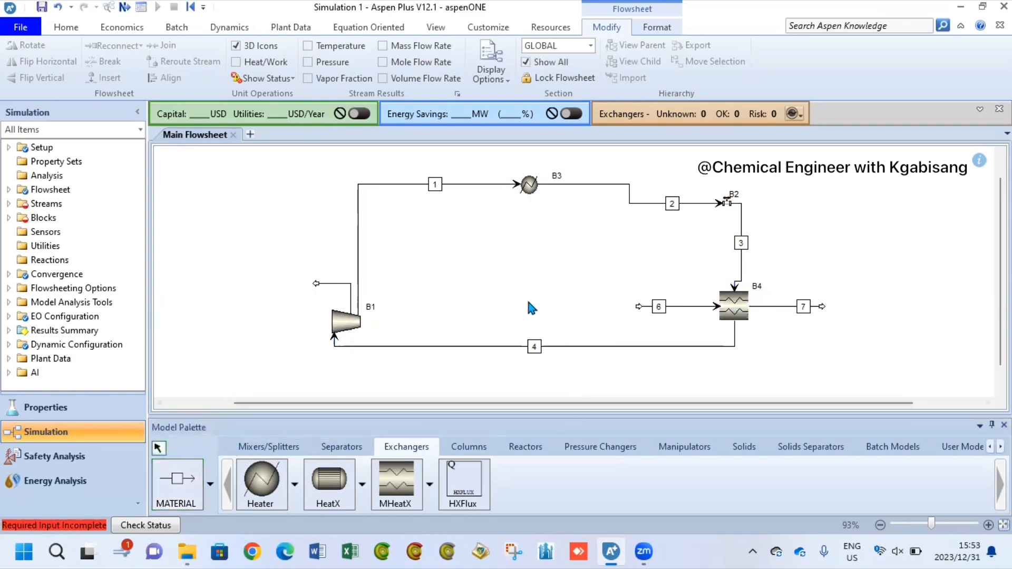
# - Rename the valve outlet stream as 1-CO2 and the stream from exchanger B4 to the compressor as 2-CO2
pyautogui.click(741, 244)
pyautogui.click(741, 244)
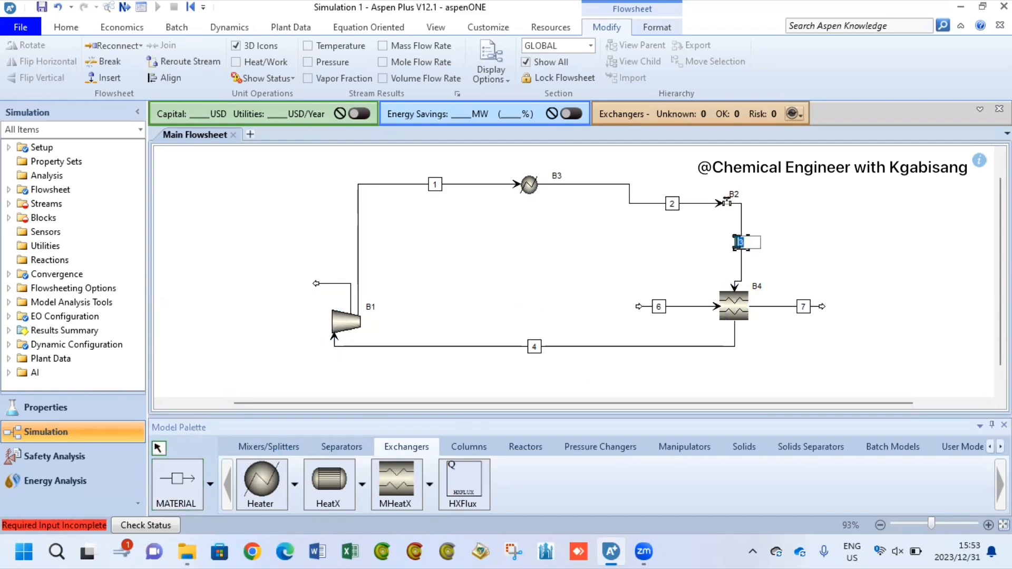
pyautogui.write('1-CO2')
pyautogui.click(717, 352)
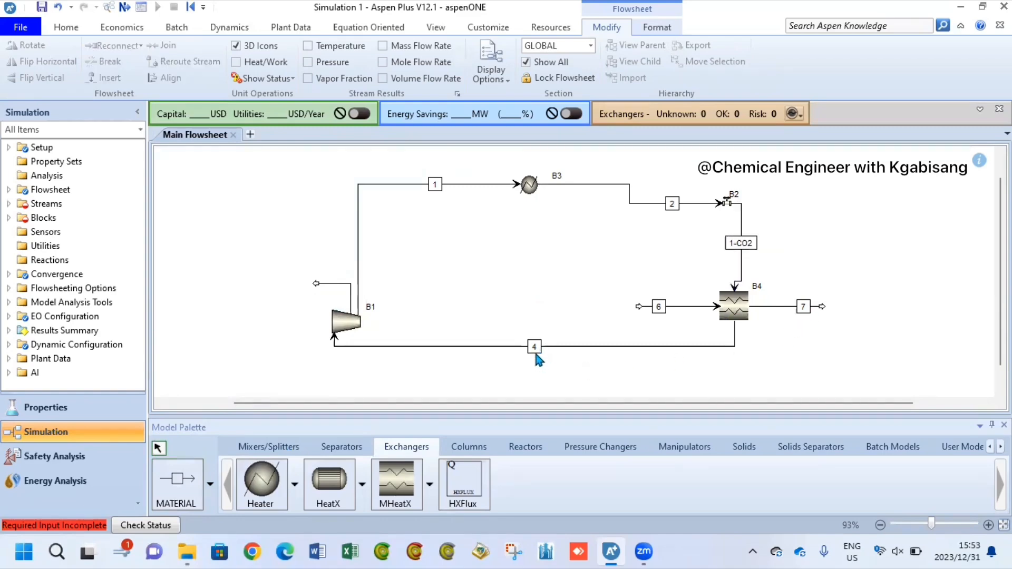
pyautogui.click(534, 347)
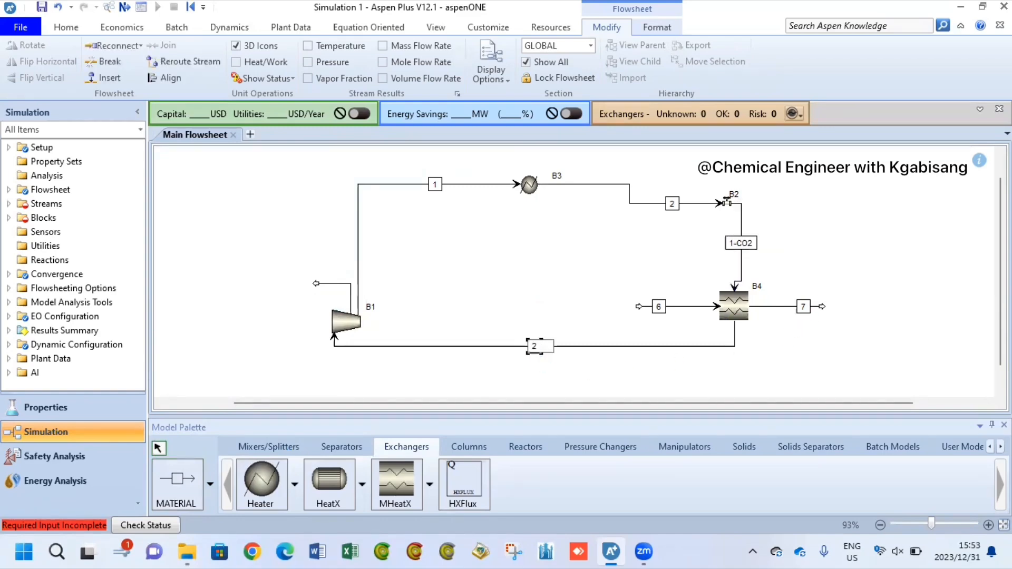
pyautogui.write('2-CO2')
# - Rename the compressor-to-heater stream as 3-CO2 and the heater-to-valve stream as 4-CO2
pyautogui.click(436, 188)
pyautogui.click(436, 188)
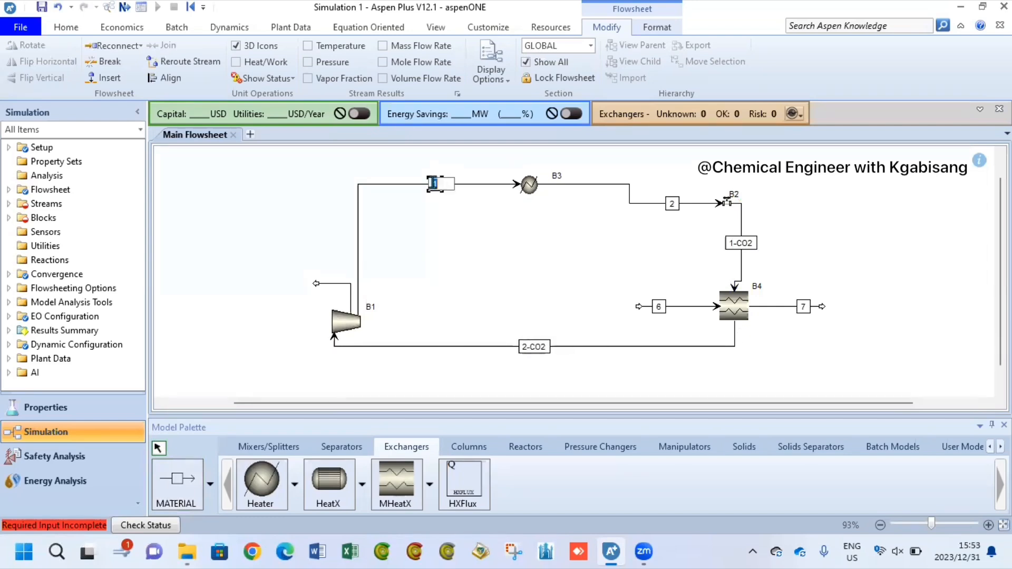
pyautogui.write('3-CO2')
pyautogui.click(498, 253)
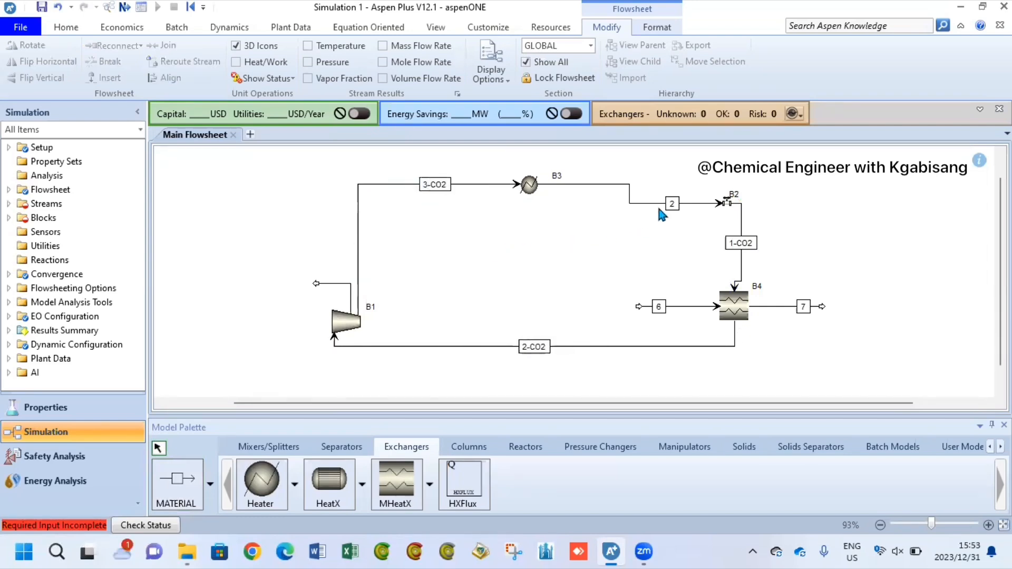
pyautogui.click(672, 203)
pyautogui.click(672, 203)
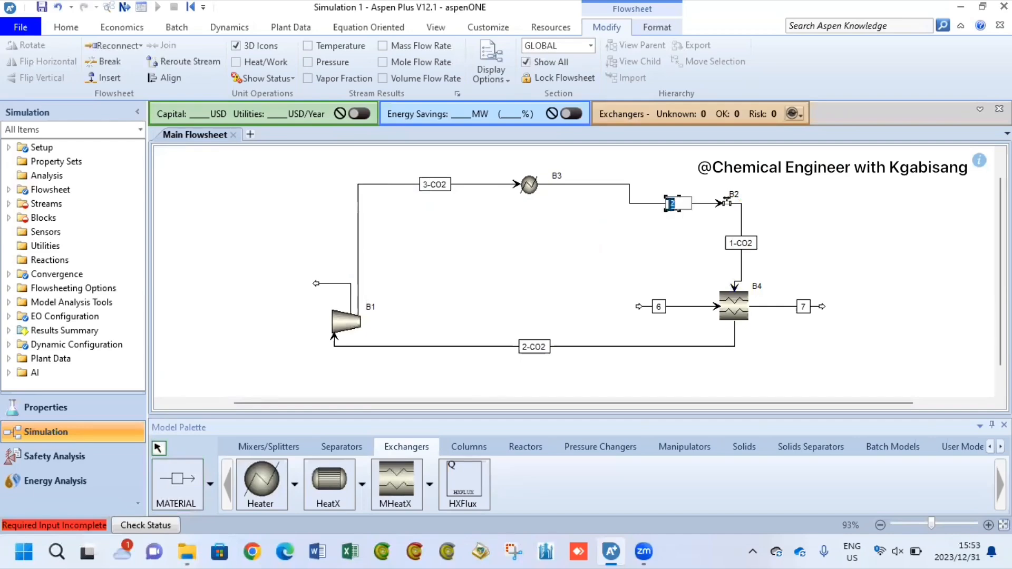
pyautogui.write('4-CO2')
pyautogui.click(558, 179)
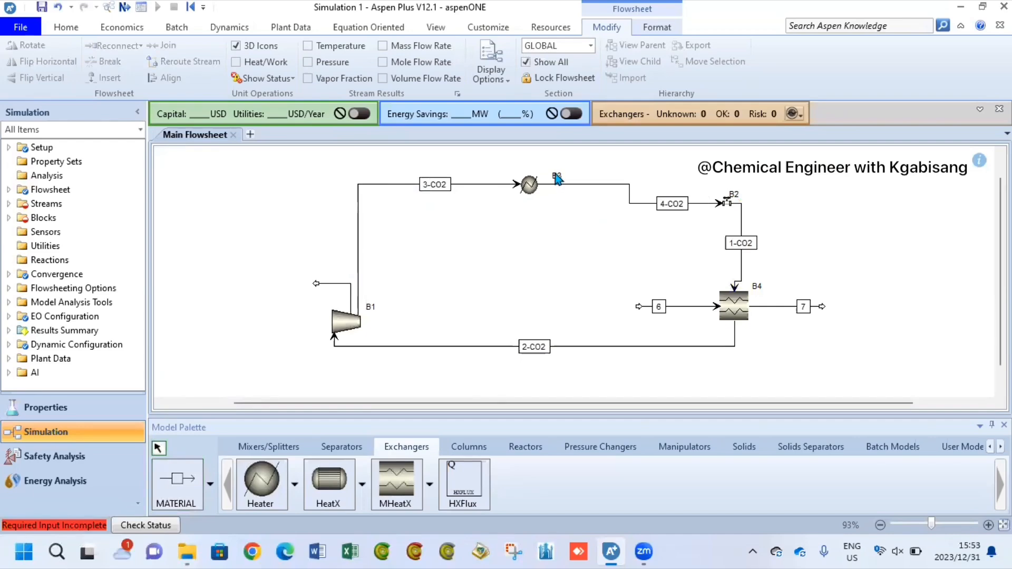
# - Rename the heat exchanger block B4 as HEAT
pyautogui.click(757, 286)
pyautogui.click(757, 286)
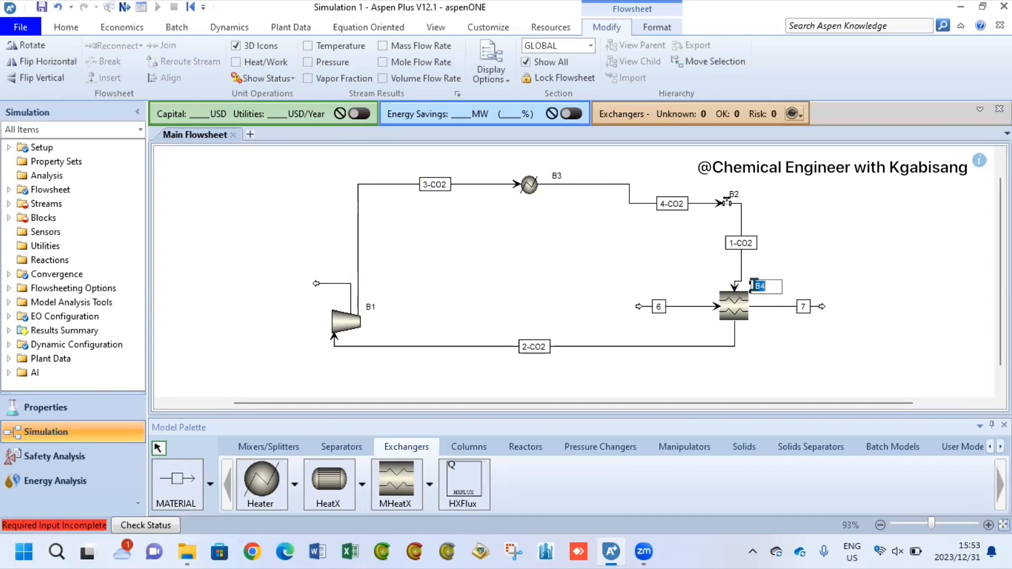
pyautogui.write('HEAT')
pyautogui.press('Return')
pyautogui.write('EXC')
pyautogui.press('Return')
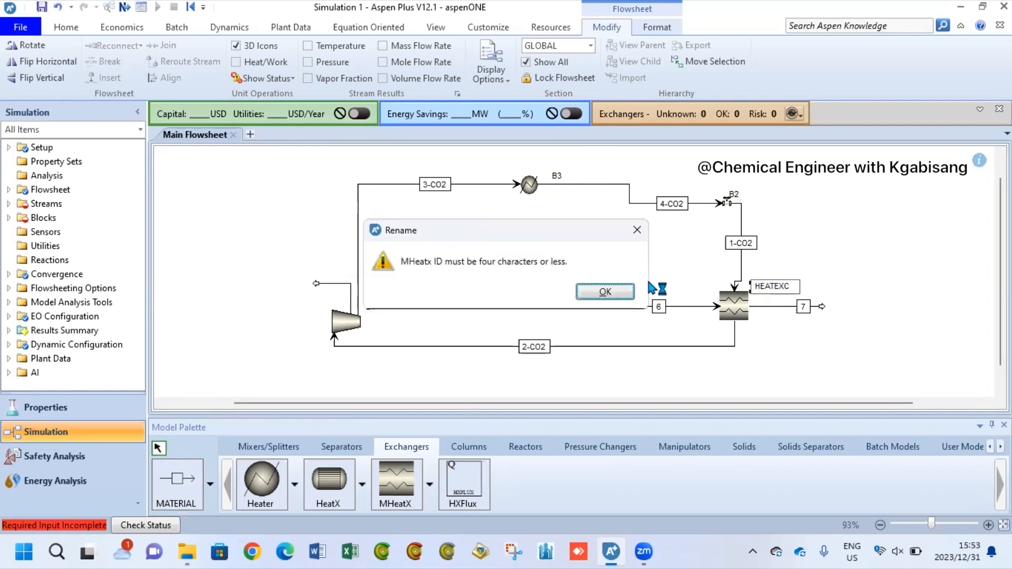
pyautogui.click(604, 292)
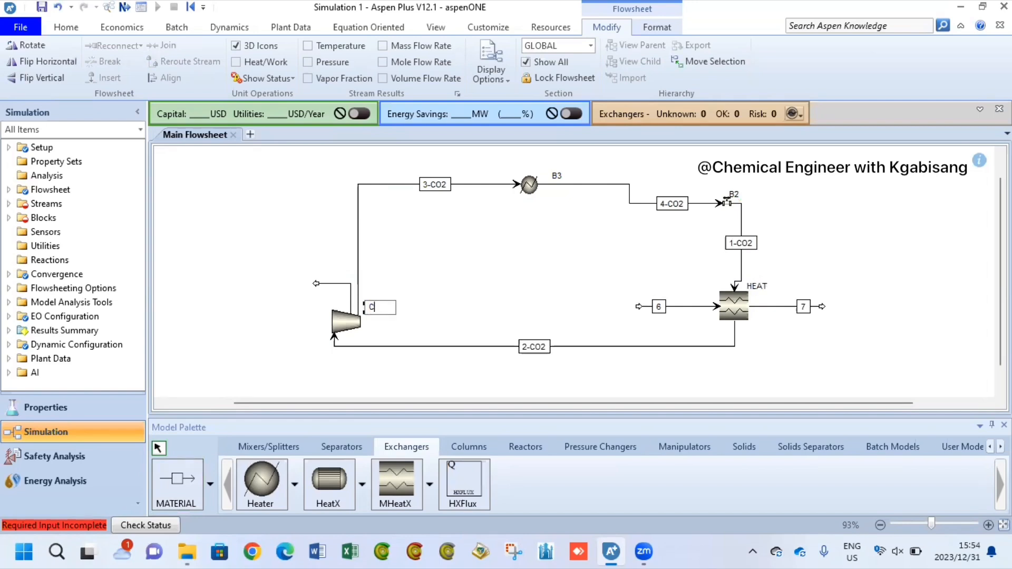
# - Rename the compressor block B1 as COMPR
pyautogui.write('COMPE')
pyautogui.press('BackSpace')
pyautogui.write('R')
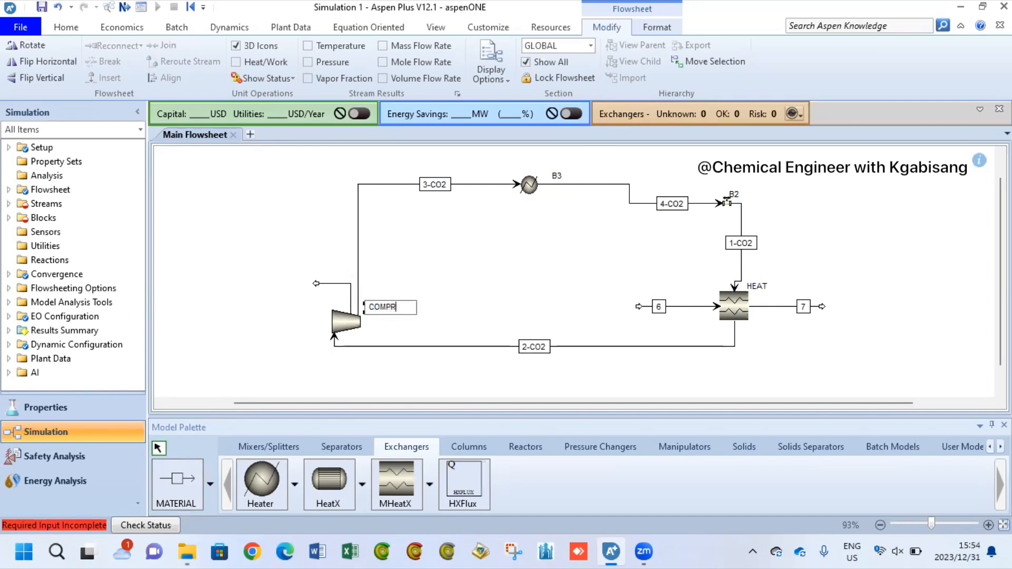
pyautogui.press('Return')
# - Rename the heater block B3 as CONDENSR and the valve block B2 as EXP-VALV
pyautogui.click(556, 175)
pyautogui.write('CONDENSR')
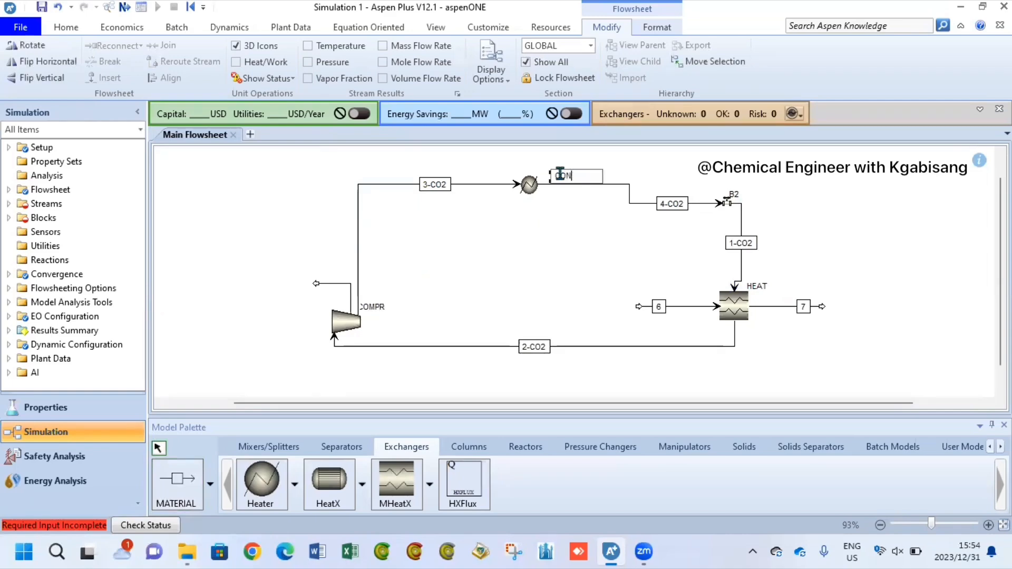
pyautogui.press('Return')
pyautogui.click(734, 194)
pyautogui.write('EXP-VALV')
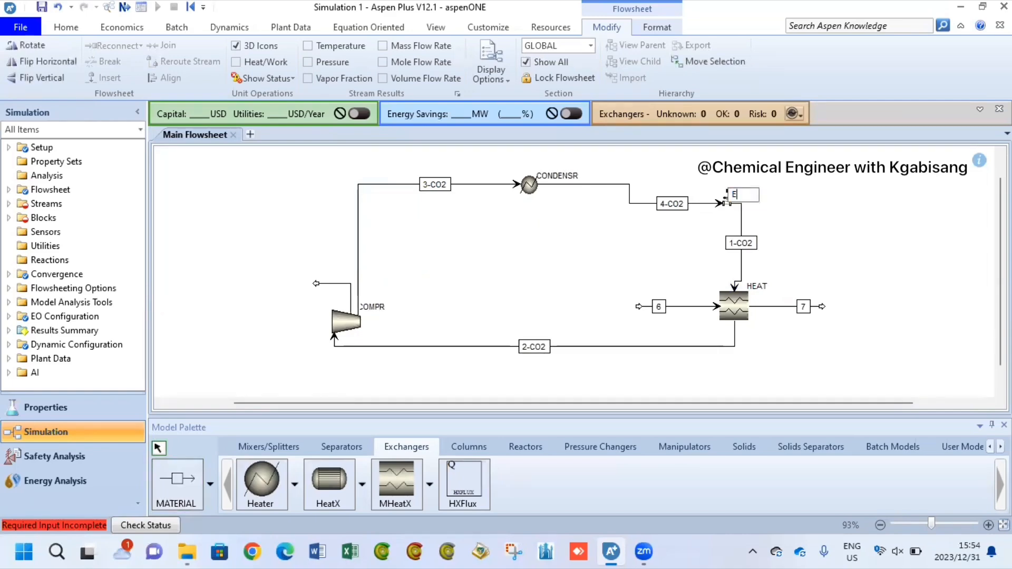
pyautogui.press('Return')
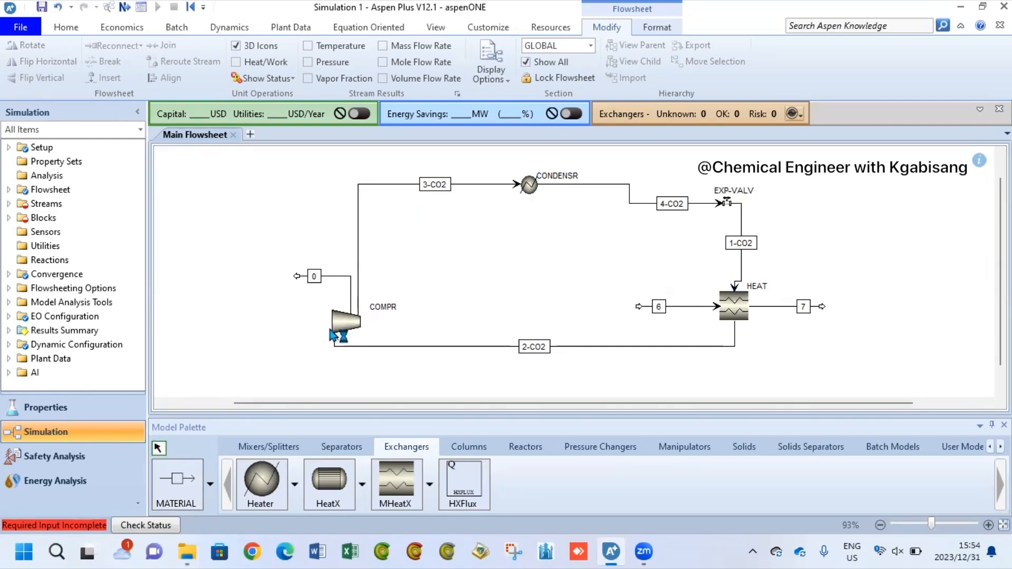
# - Specify compressor COMPR as isentropic with a discharge pressure of 60 bar
pyautogui.doubleClick(337, 327)
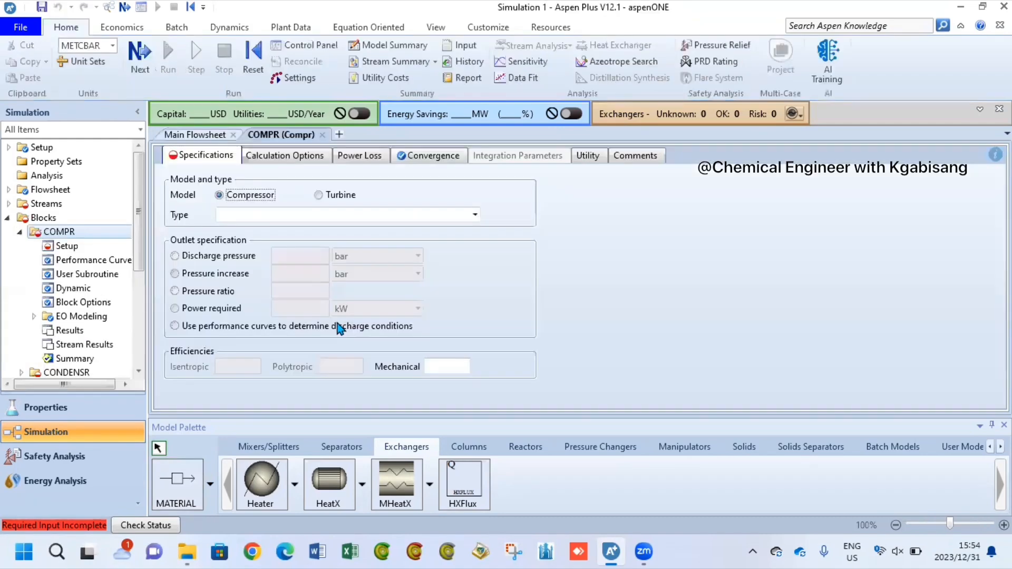
pyautogui.click(256, 216)
pyautogui.click(258, 230)
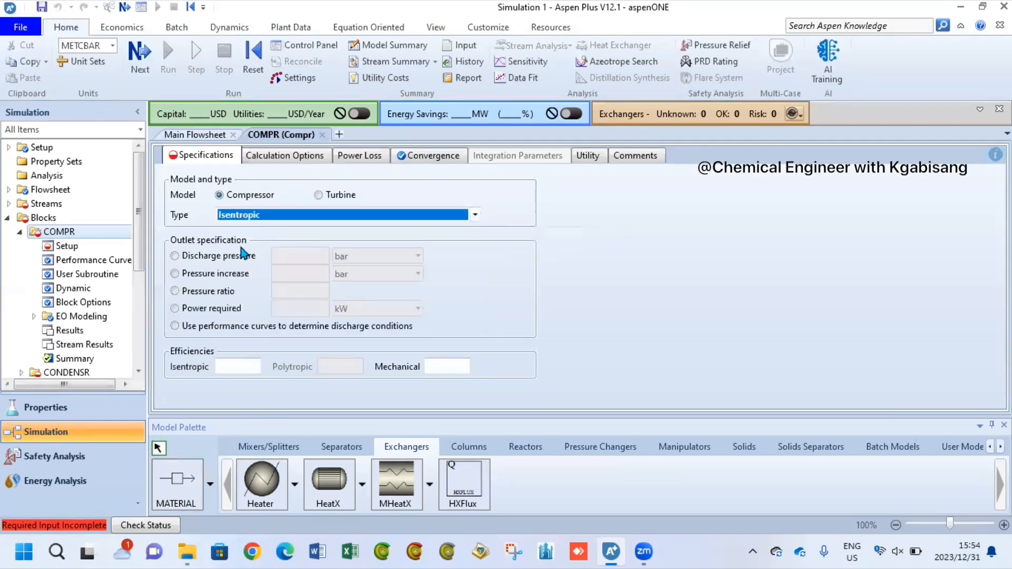
pyautogui.click(230, 259)
pyautogui.click(311, 257)
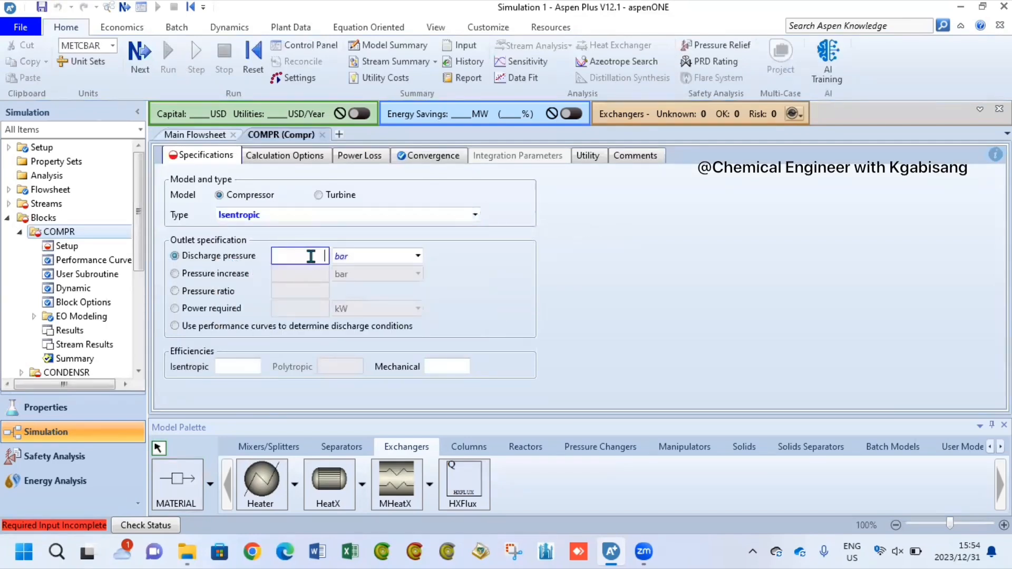
pyautogui.write('60')
pyautogui.press('Return')
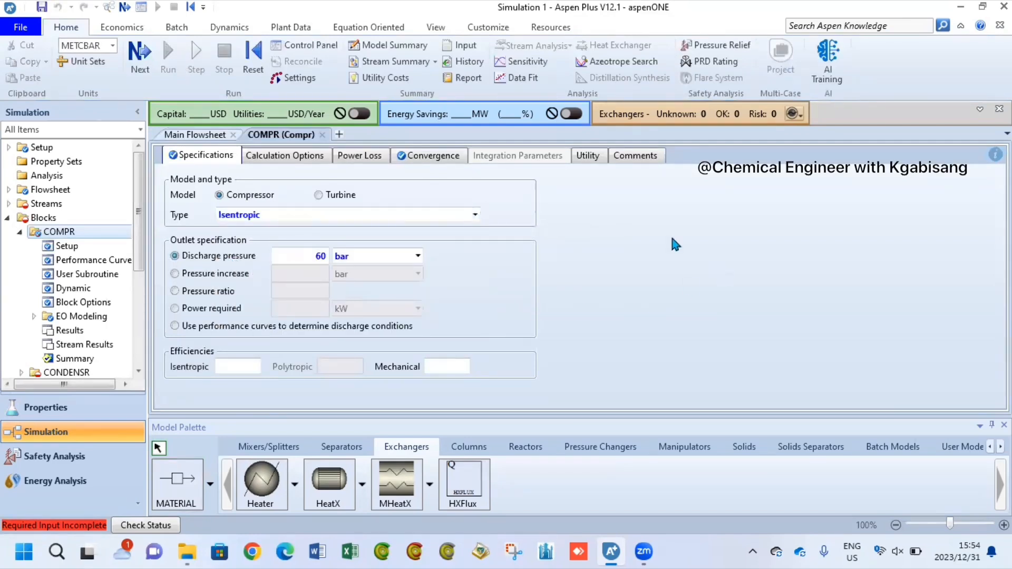
# - Specify the CONDENSR block with a temperature of 22 C and a pressure of 60 bar
pyautogui.click(196, 136)
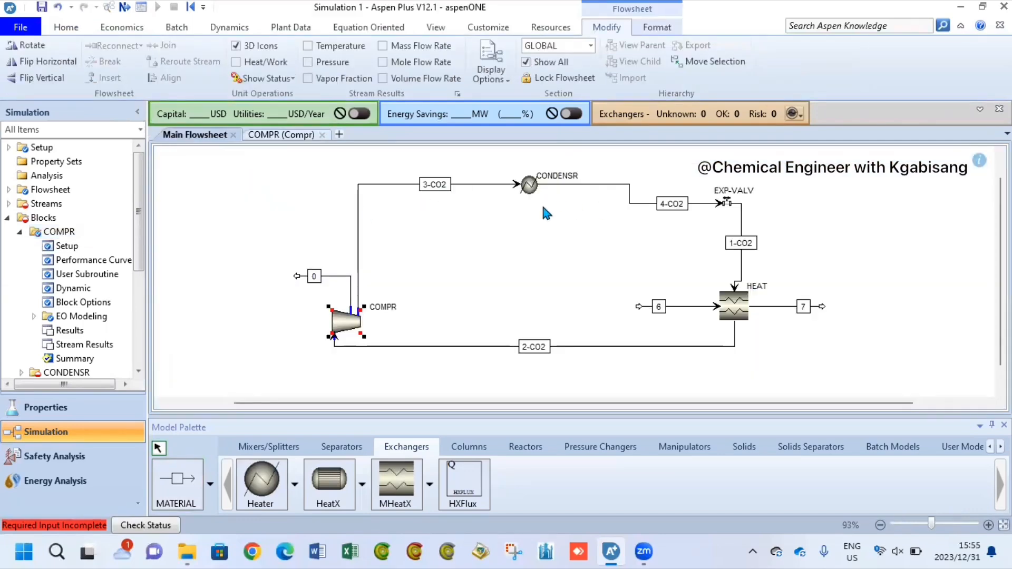
pyautogui.doubleClick(529, 184)
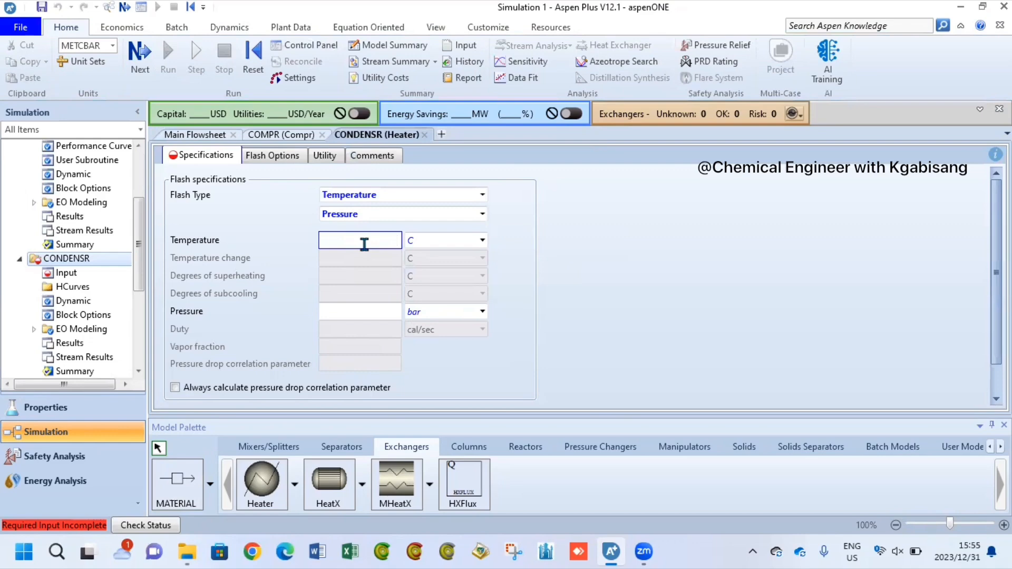
pyautogui.write('22')
pyautogui.click(385, 313)
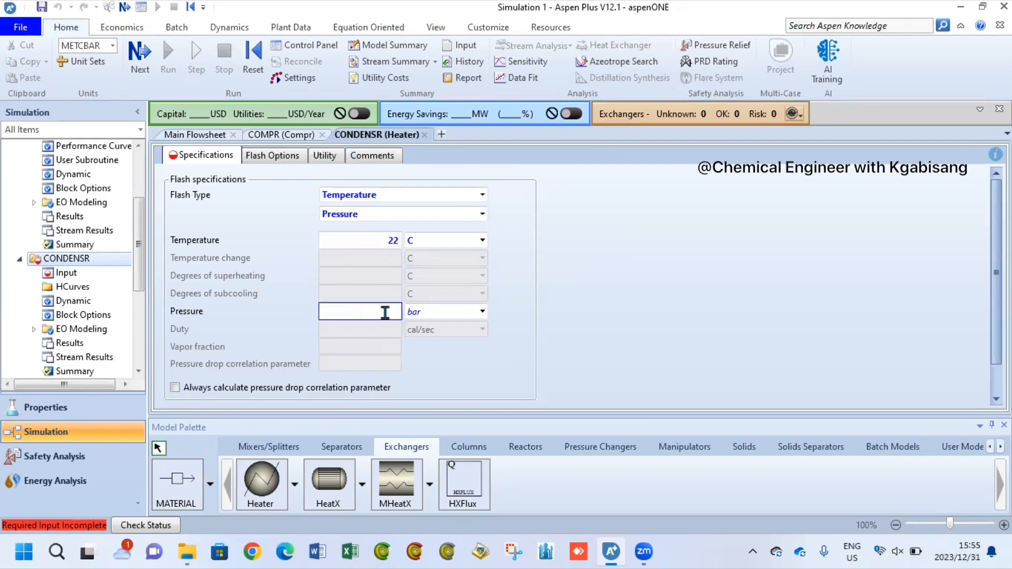
pyautogui.write('60')
pyautogui.press('Return')
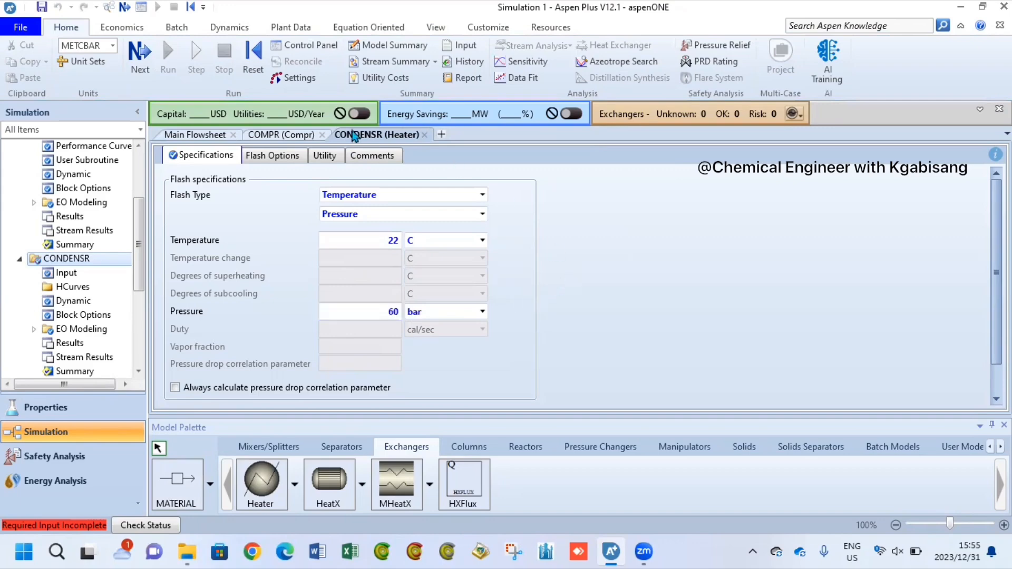
# - Set the outlet pressure of valve EXP-VALV to 27 bar
pyautogui.click(195, 134)
pyautogui.click(727, 201)
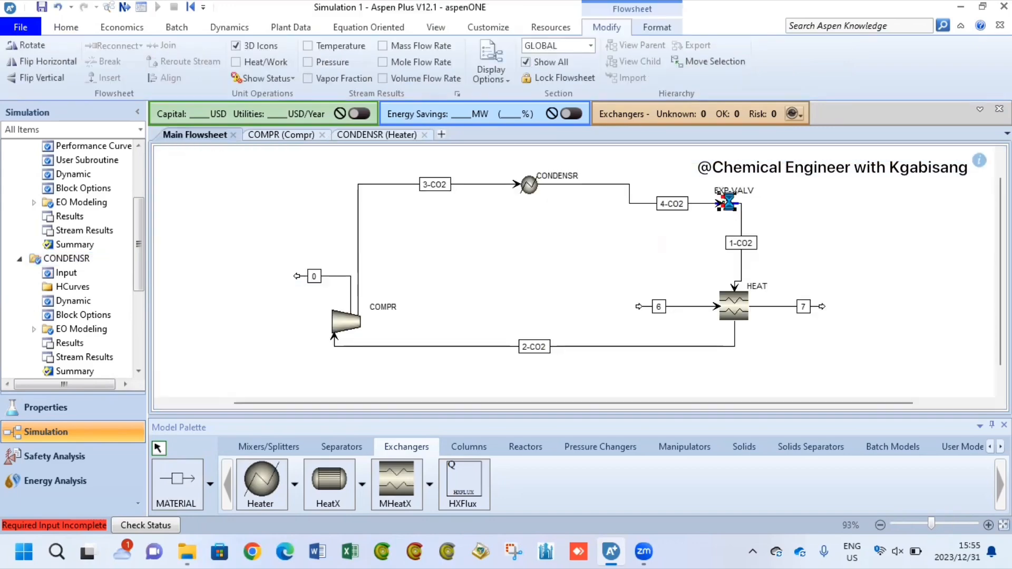
pyautogui.doubleClick(728, 202)
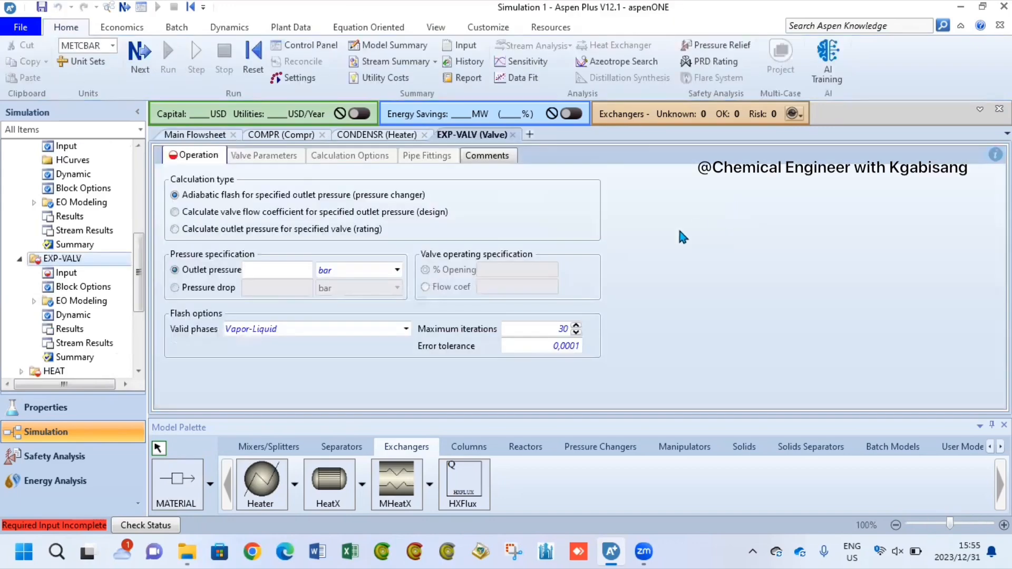
pyautogui.click(267, 270)
pyautogui.write('60')
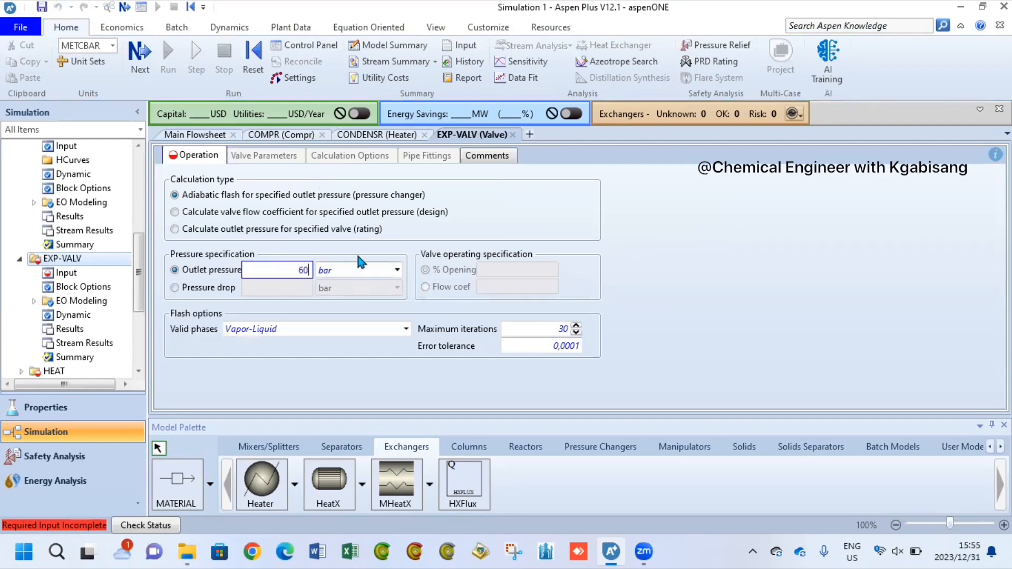
pyautogui.press('Return')
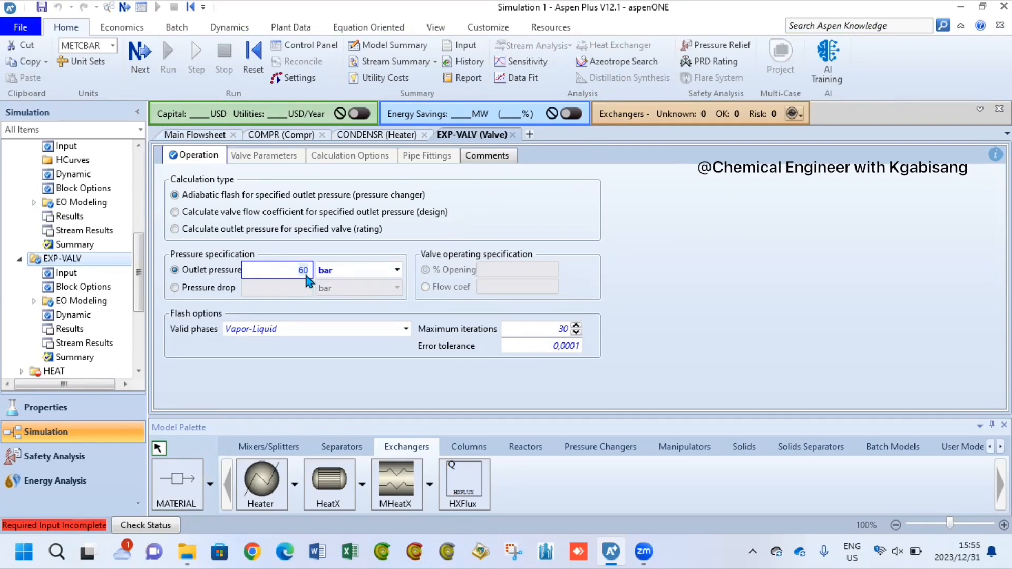
pyautogui.write('27')
pyautogui.click(436, 226)
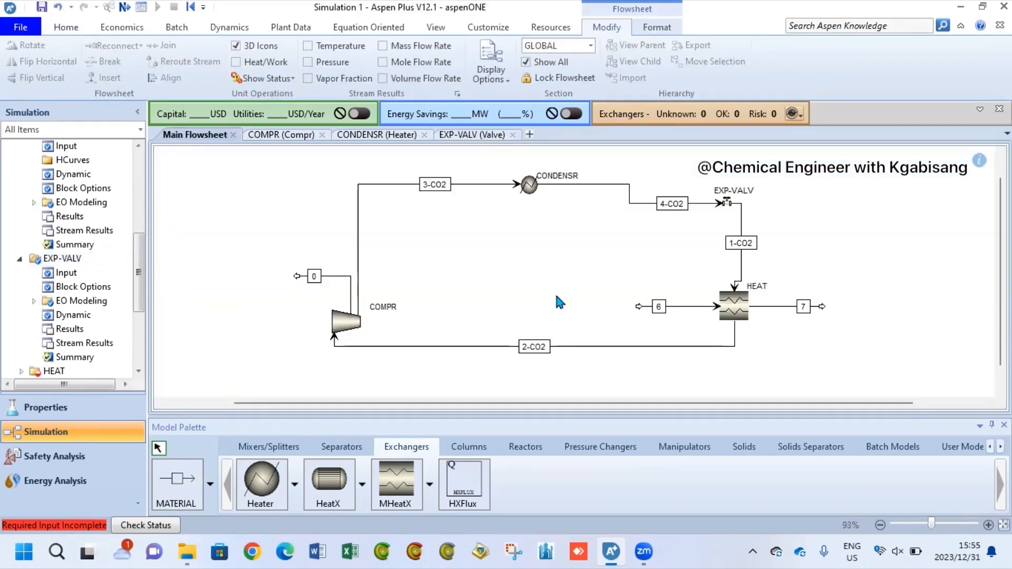
# - Use a mass total flow basis for stream 1-CO2 and enter mass flows of 1 kg/hr CO2 and 0 kg/hr H2O
pyautogui.click(741, 224)
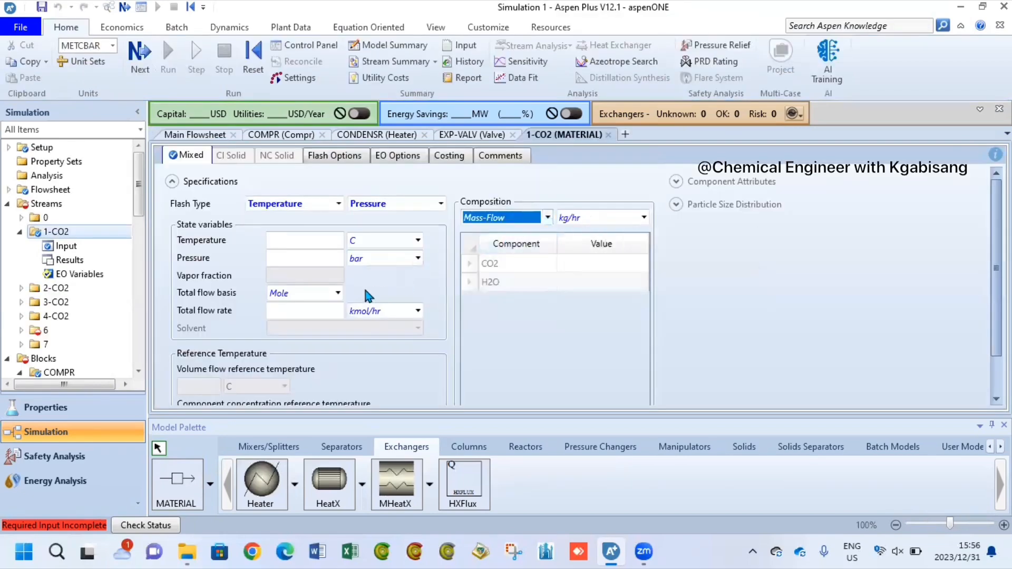
pyautogui.click(337, 293)
pyautogui.click(335, 310)
pyautogui.click(589, 285)
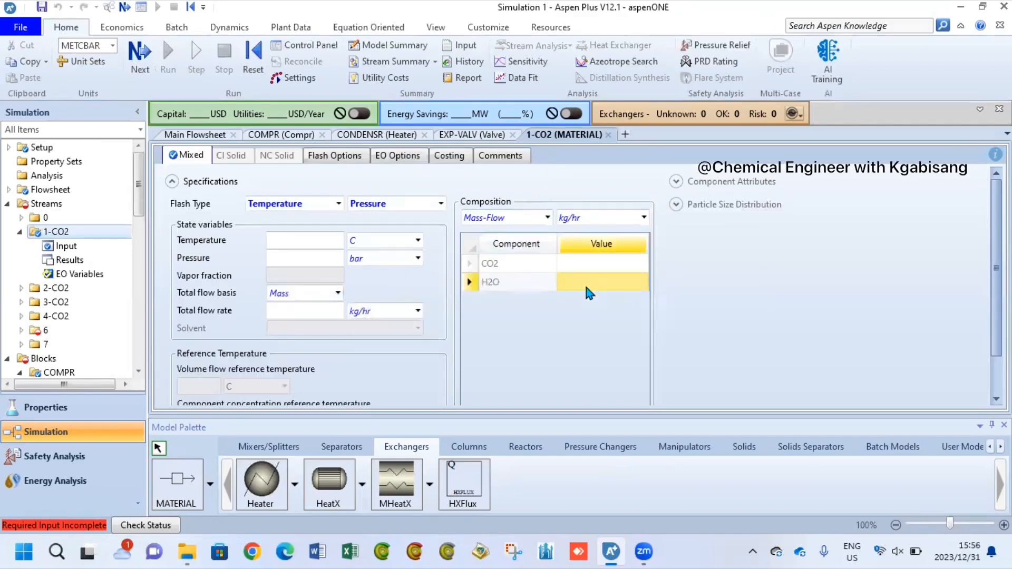
pyautogui.click(587, 258)
pyautogui.write('1')
pyautogui.scroll(-1, 606, 305)
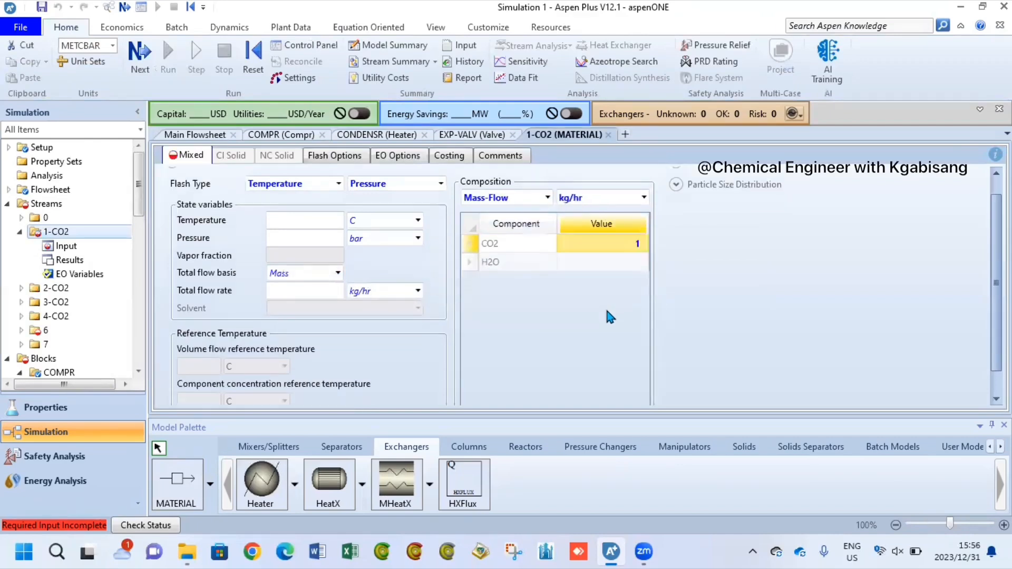
pyautogui.click(604, 262)
pyautogui.write('0')
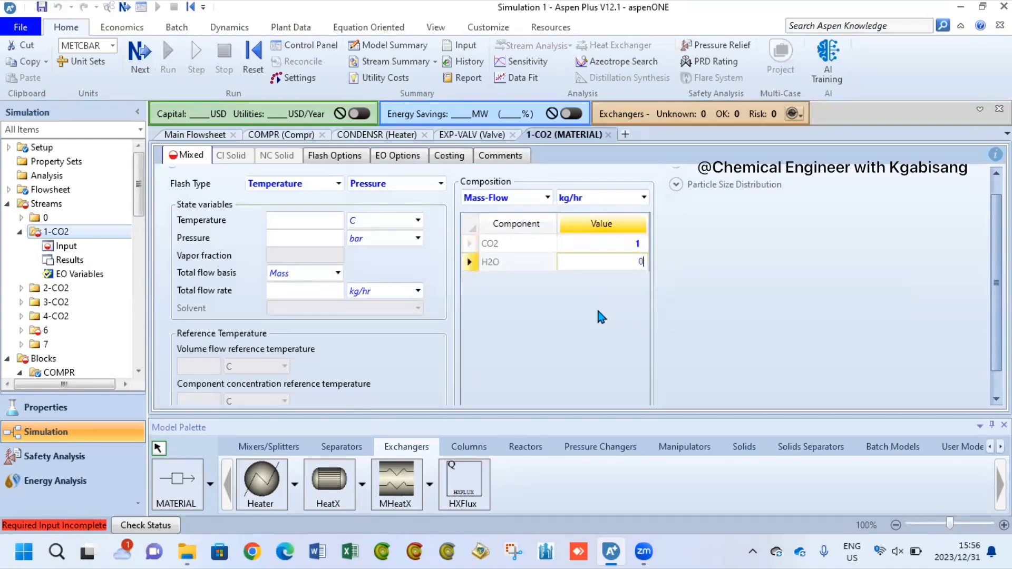
pyautogui.press('Return')
# - Set stream 1-CO2's total flow rate to 110 kg/hr, temperature to -9 C and pressure to 27 bar
pyautogui.click(328, 291)
pyautogui.write('110')
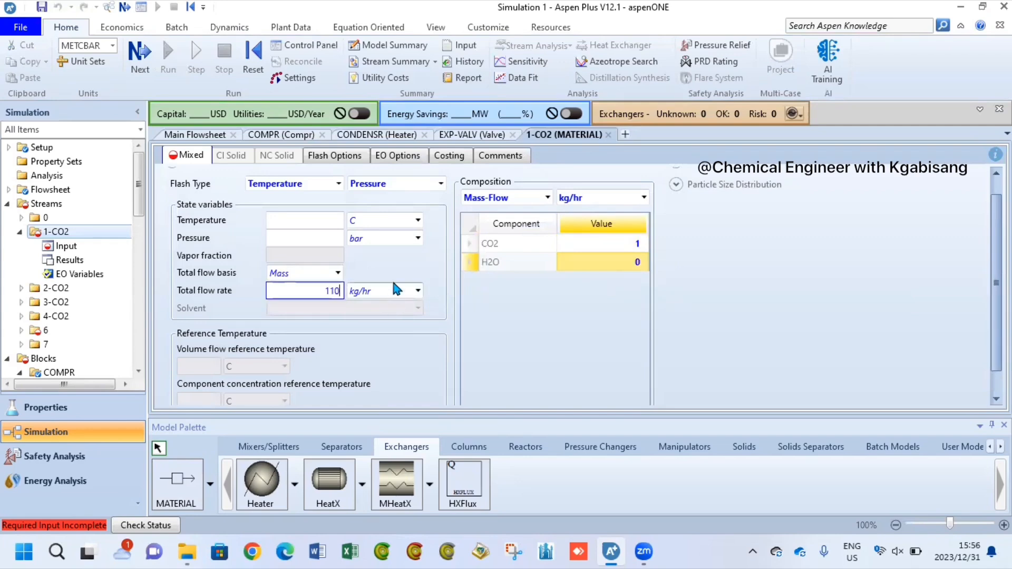
pyautogui.press('Return')
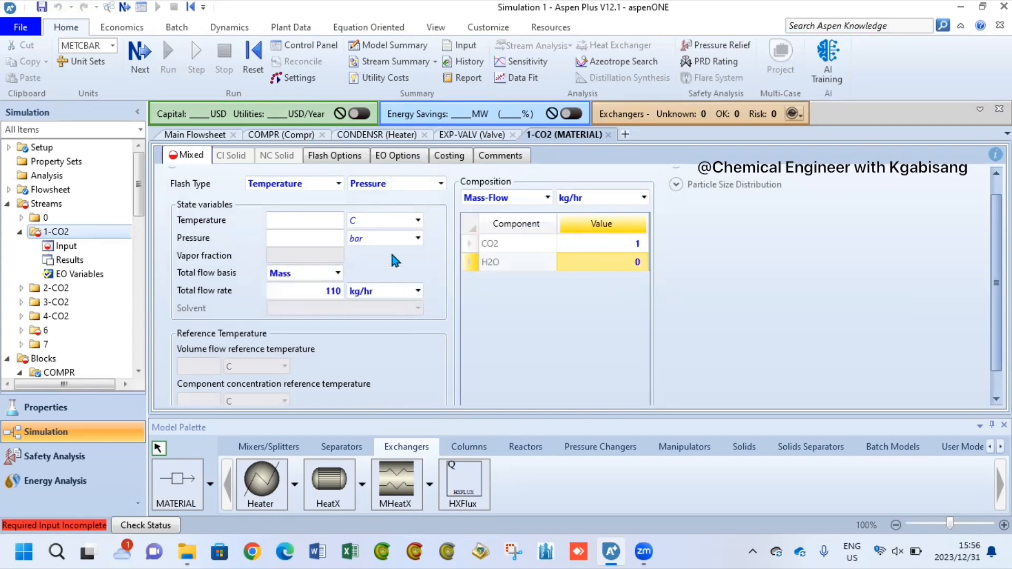
pyautogui.click(321, 224)
pyautogui.write('-9')
pyautogui.click(324, 240)
pyautogui.write('27')
pyautogui.click(195, 135)
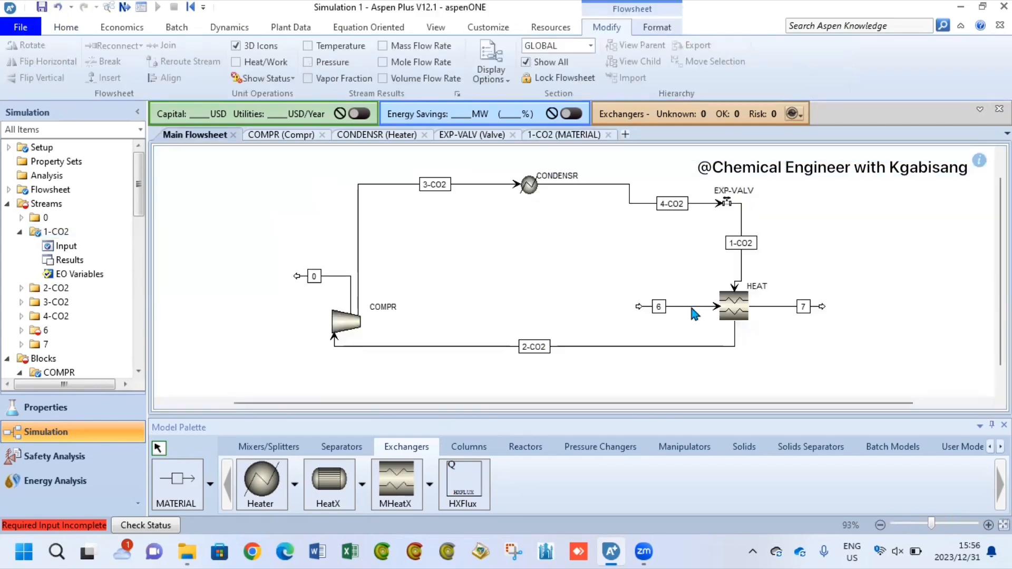
# - Rename exchanger HEAT's inlet stream 6 as H2O-IN
pyautogui.doubleClick(689, 306)
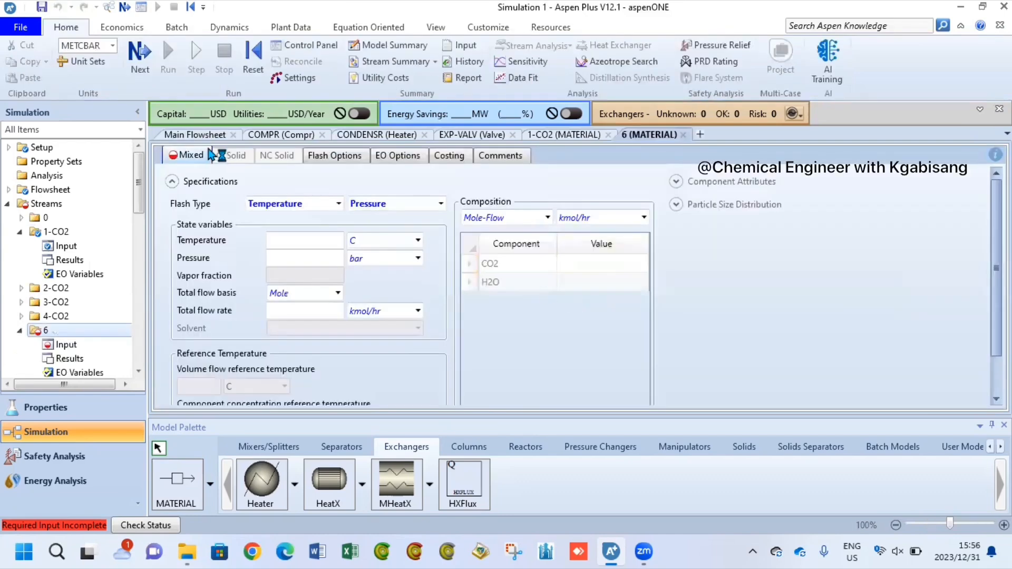
pyautogui.click(195, 135)
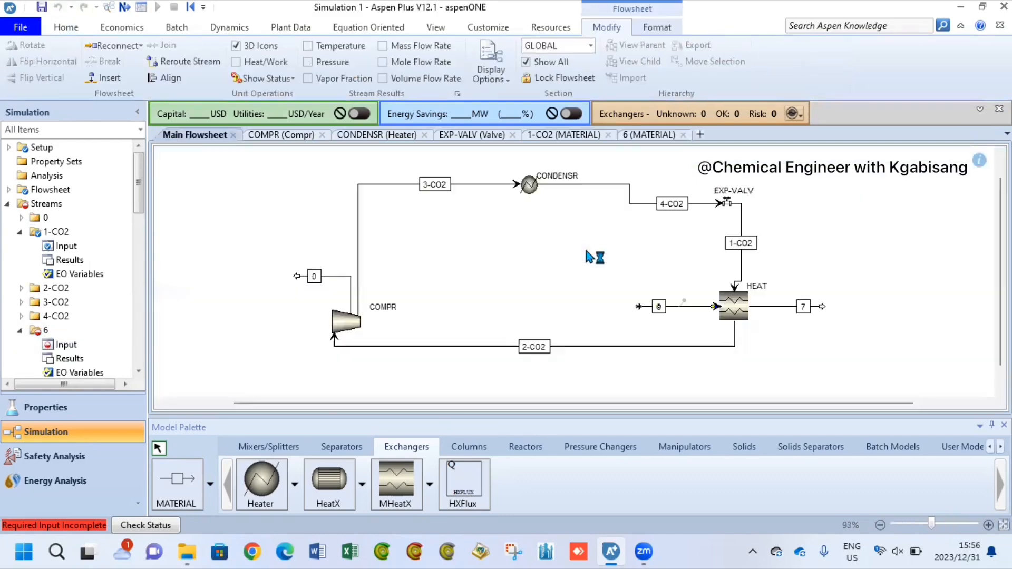
pyautogui.click(657, 308)
pyautogui.write('WAT')
pyautogui.press('BackSpace')
pyautogui.press('BackSpace')
pyautogui.press('BackSpace')
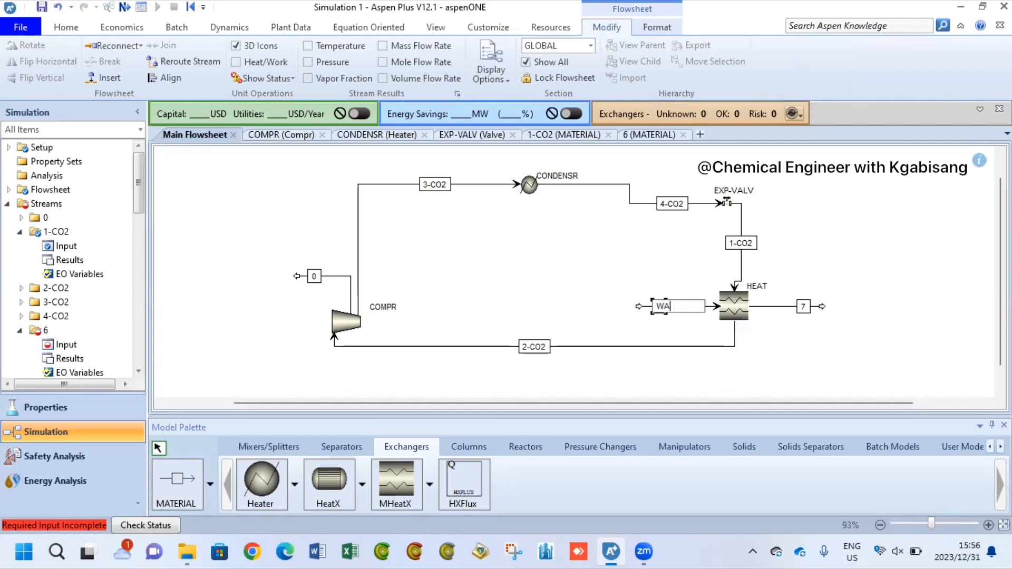
pyautogui.write('H2O-IN')
pyautogui.click(638, 270)
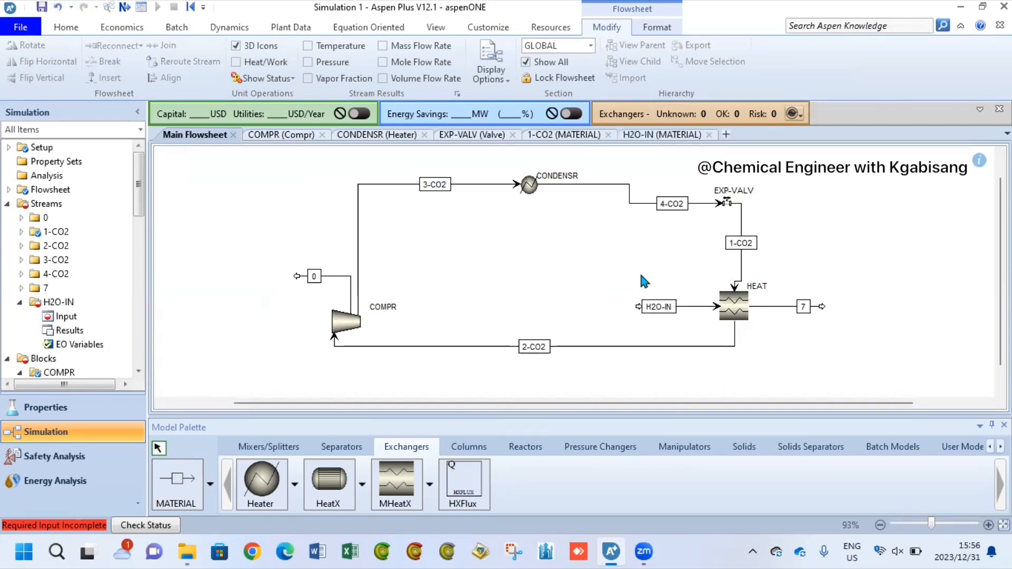
# - Adjust the H2O-IN label's position and rename exchanger HEAT's outlet stream 7 as H2O-OUT
pyautogui.click(663, 310)
pyautogui.click(668, 322)
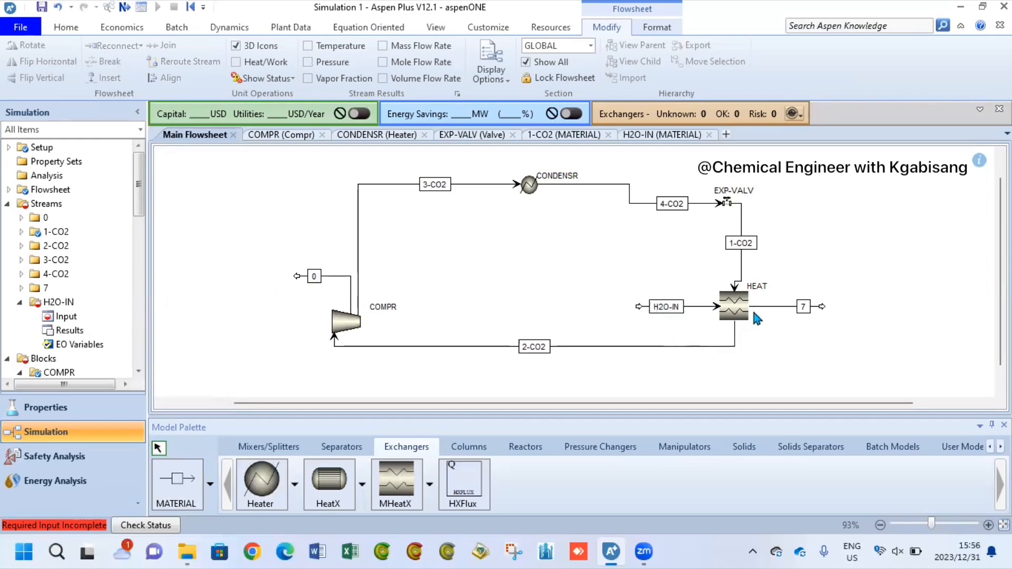
pyautogui.click(802, 307)
pyautogui.click(802, 308)
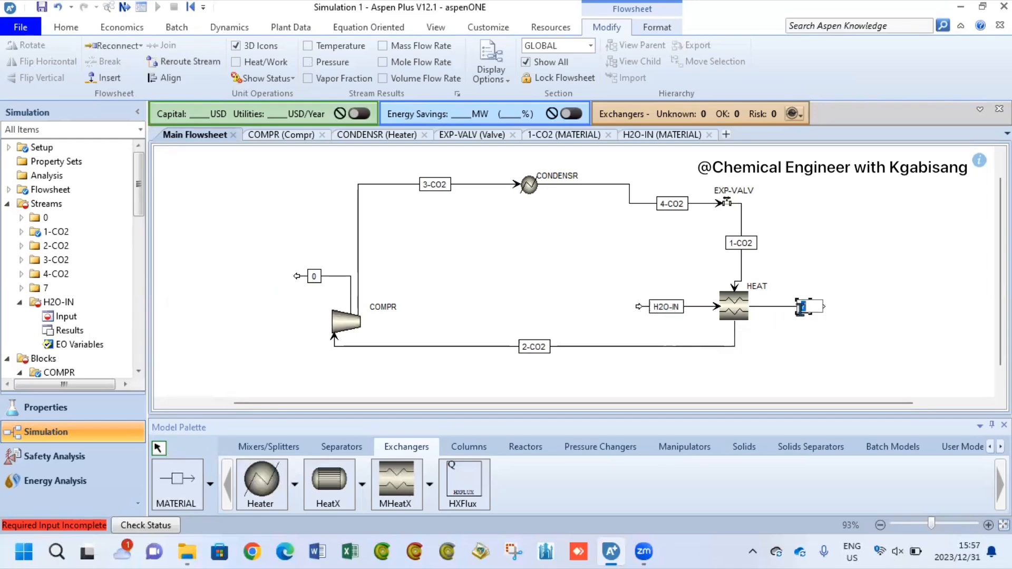
pyautogui.write('H2O-OUT')
pyautogui.press('Return')
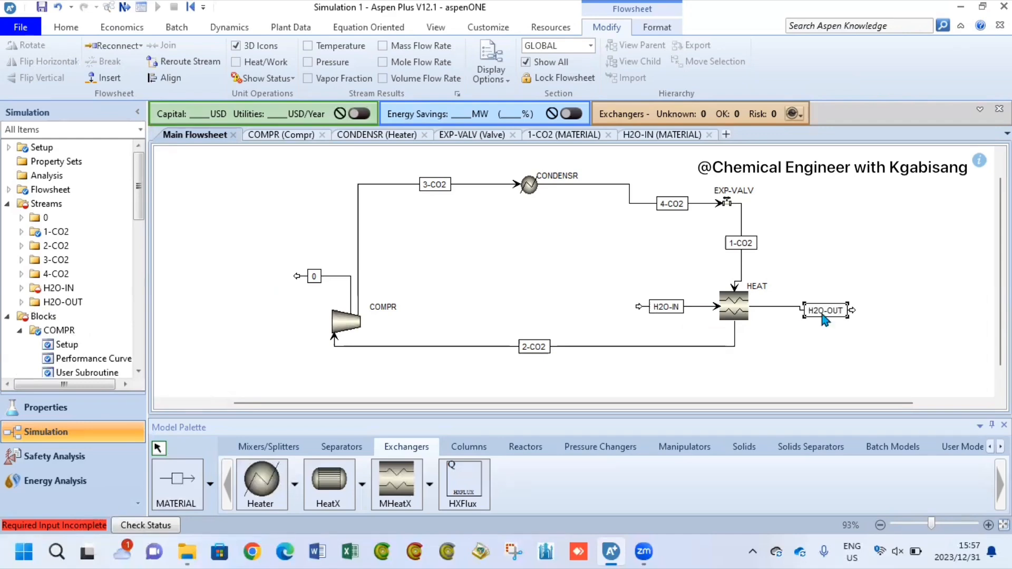
pyautogui.click(806, 340)
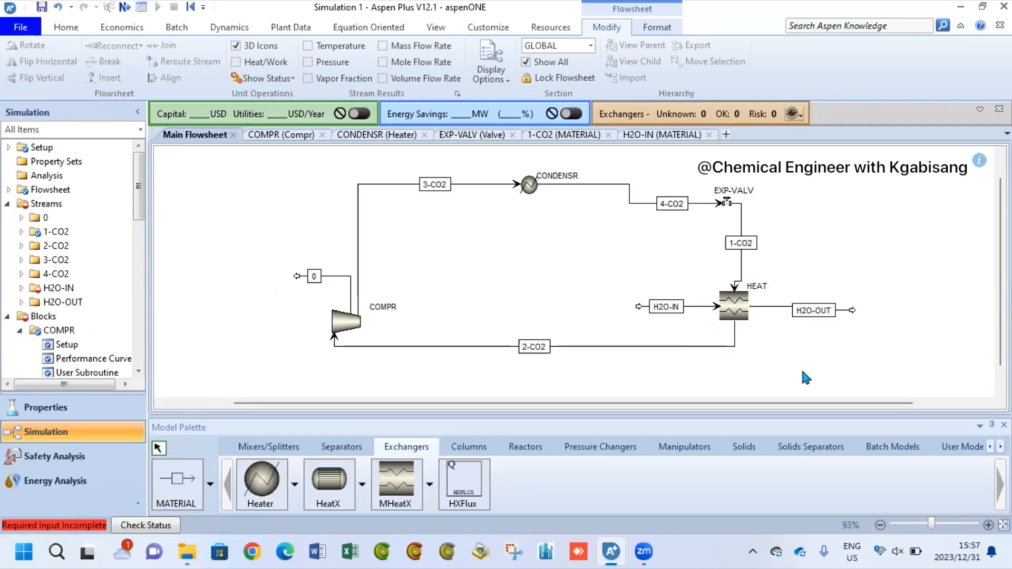
# - Set stream H2O-IN's temperature to 12 C and pressure to 1 bar
pyautogui.doubleClick(684, 307)
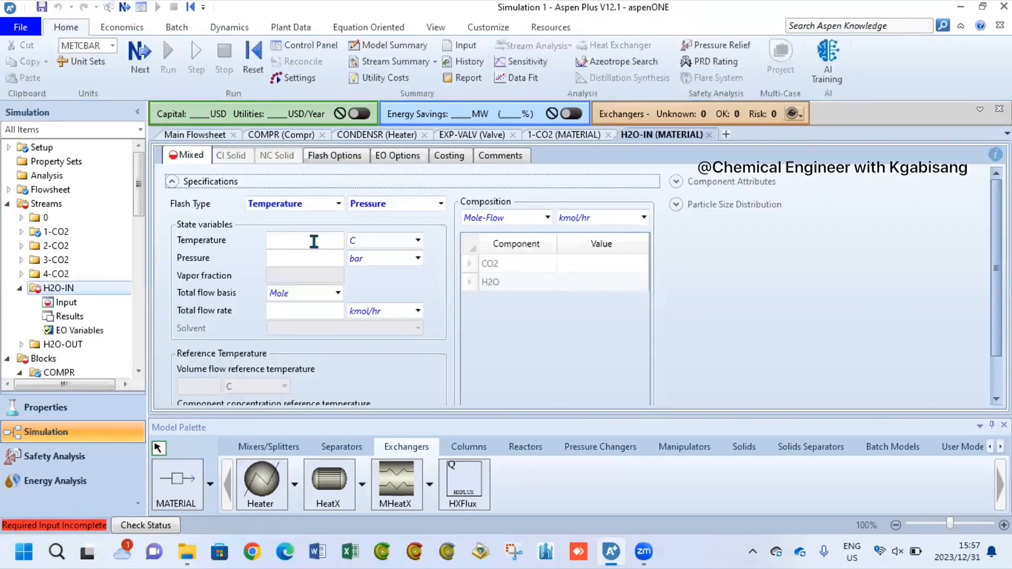
pyautogui.click(313, 241)
pyautogui.write('12')
pyautogui.click(309, 258)
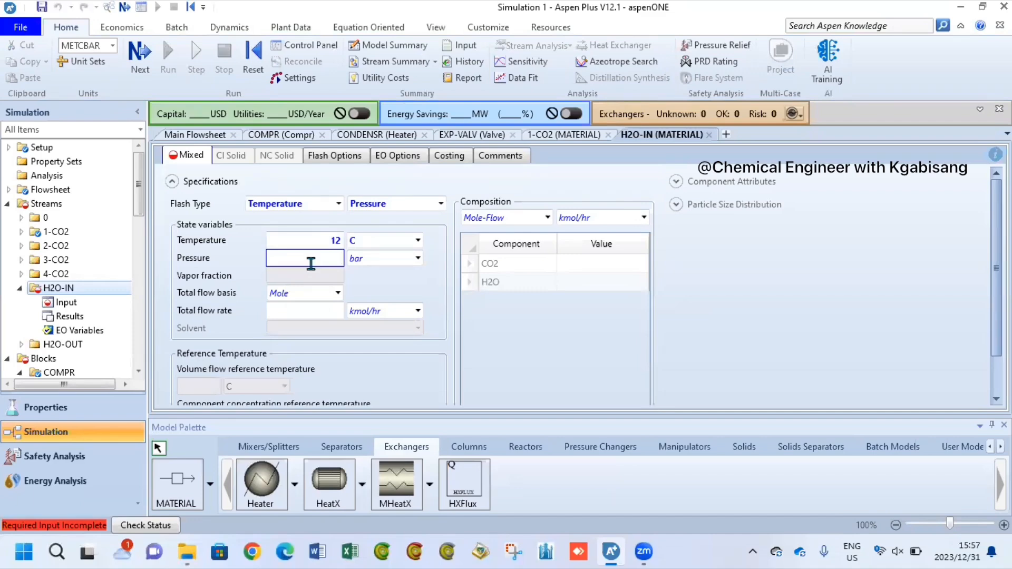
pyautogui.write('1')
# - Use a mass total flow basis and mass-flow composition for stream H2O-IN, with a total flow rate of 123 kg/hr
pyautogui.scroll(-1, 586, 336)
pyautogui.click(331, 274)
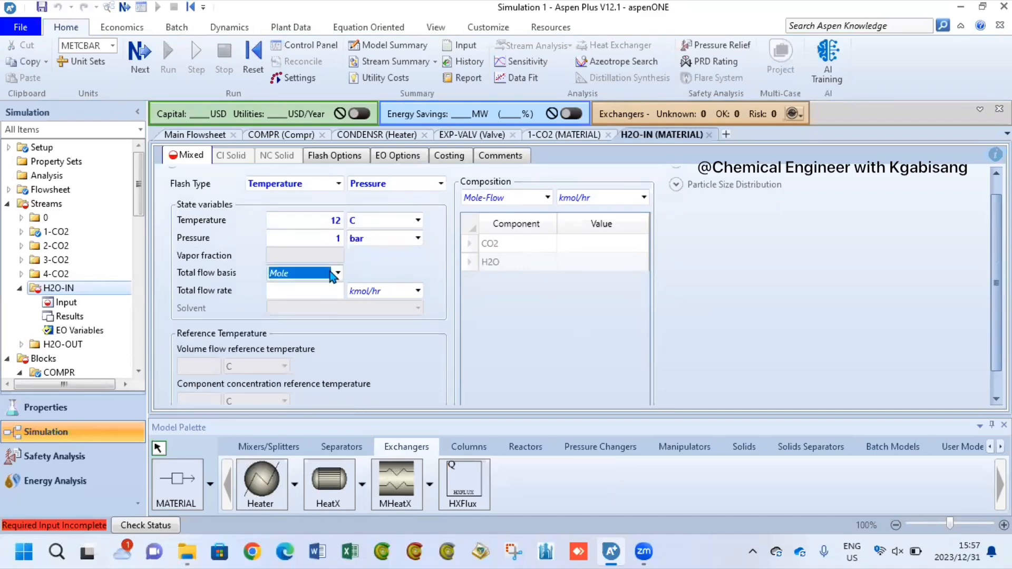
pyautogui.click(332, 275)
pyautogui.click(334, 289)
pyautogui.click(545, 199)
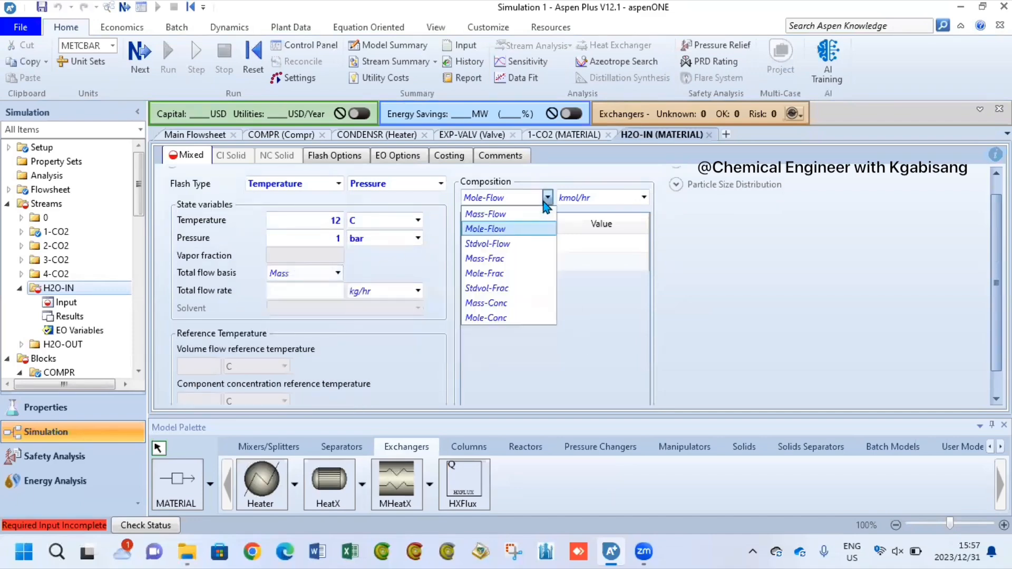
pyautogui.click(485, 214)
pyautogui.click(318, 291)
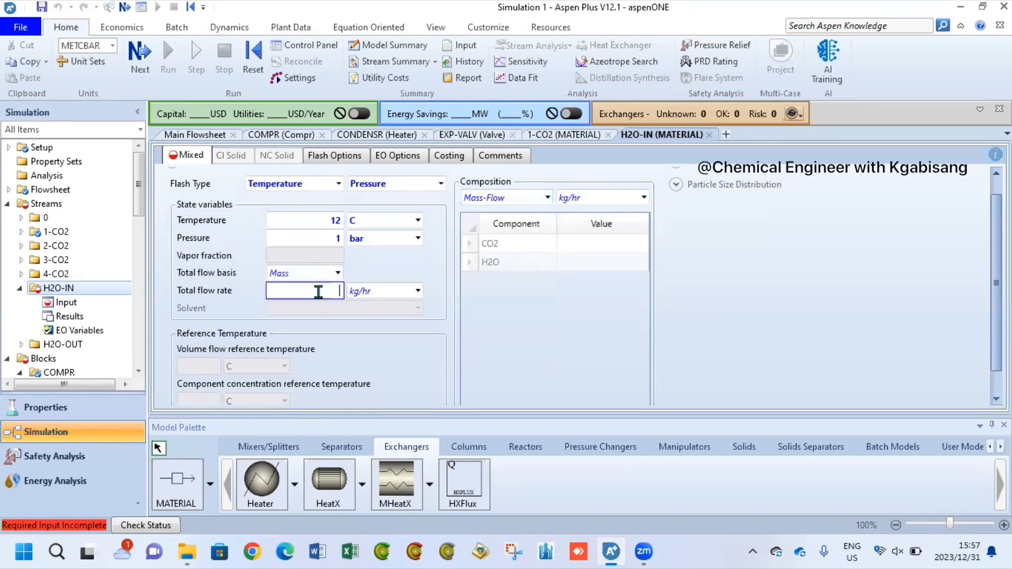
pyautogui.write('123')
pyautogui.press('Return')
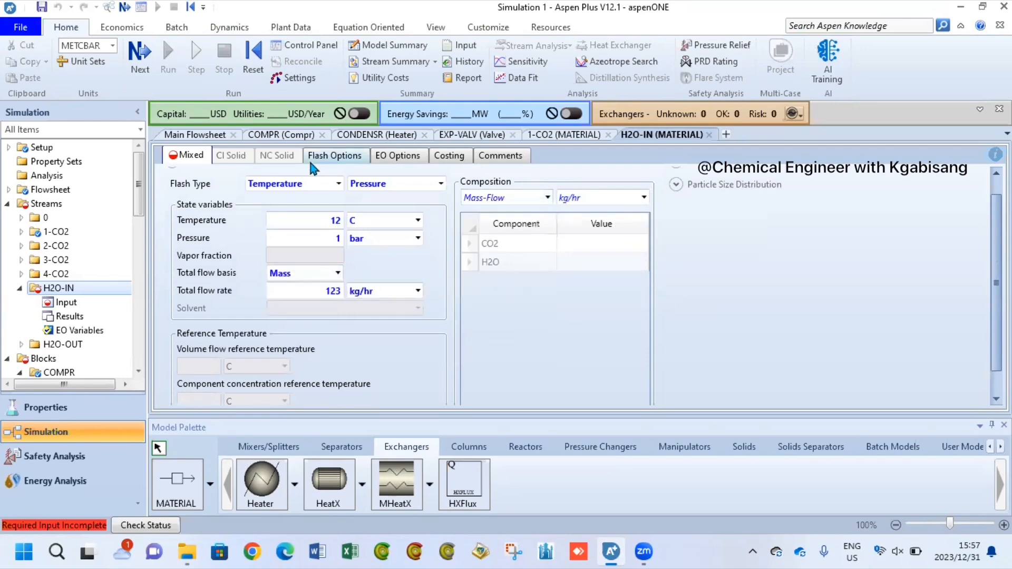
# - In block HEAT, assign 2-CO2 as the cold-side outlet stream and H2O-OUT as the hot-side outlet stream
pyautogui.click(220, 136)
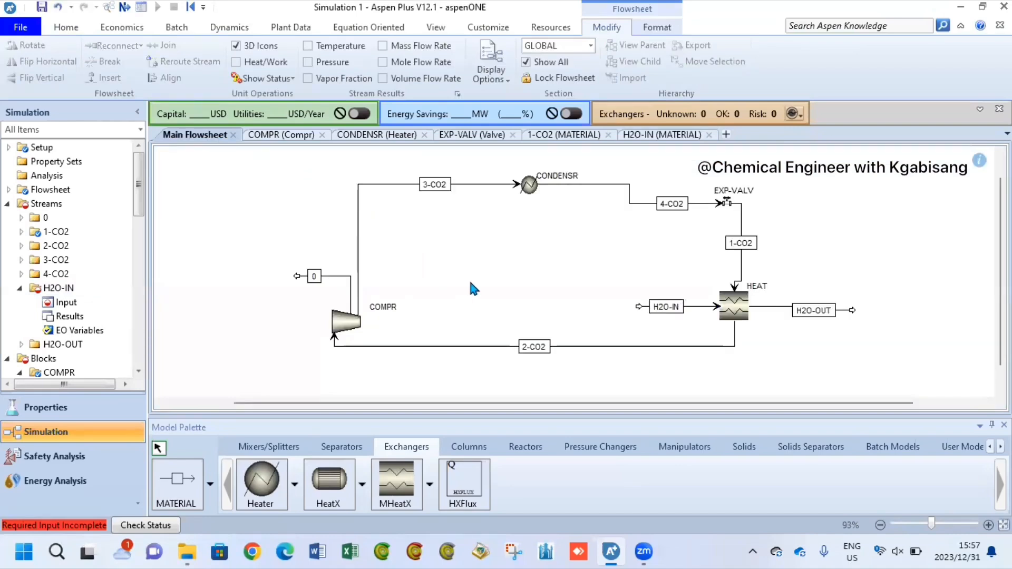
pyautogui.doubleClick(733, 308)
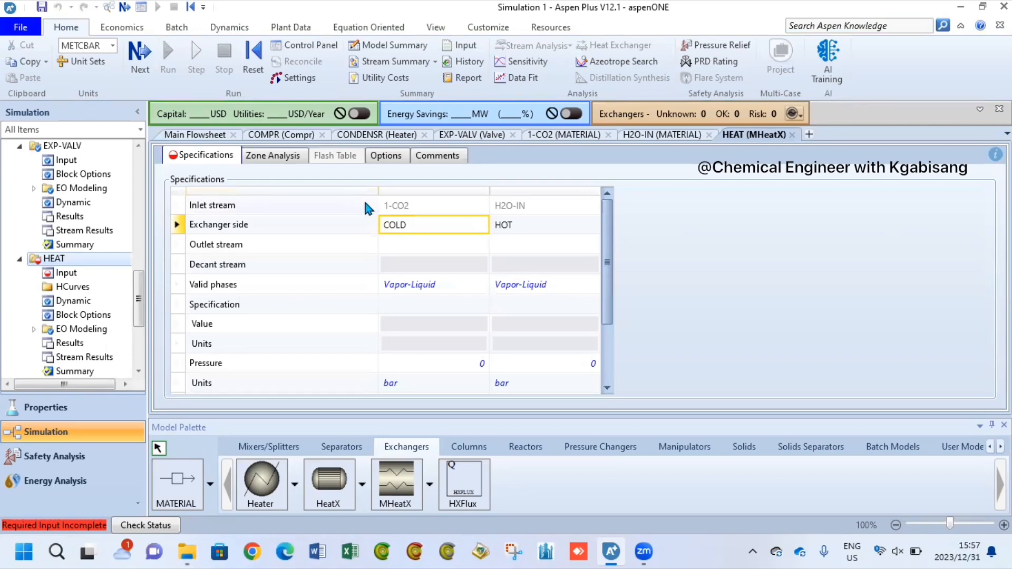
pyautogui.click(480, 246)
pyautogui.click(591, 245)
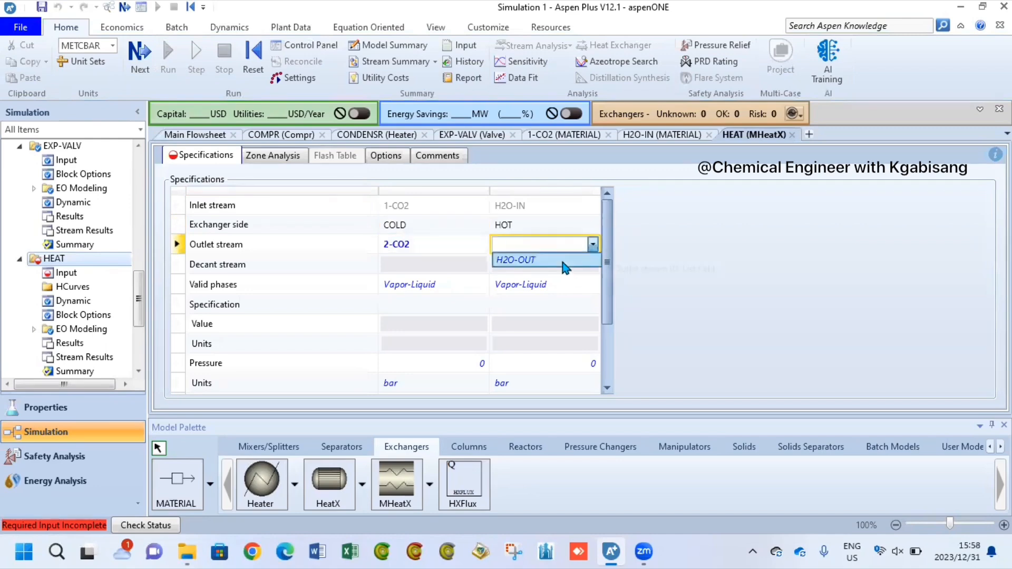
pyautogui.click(559, 260)
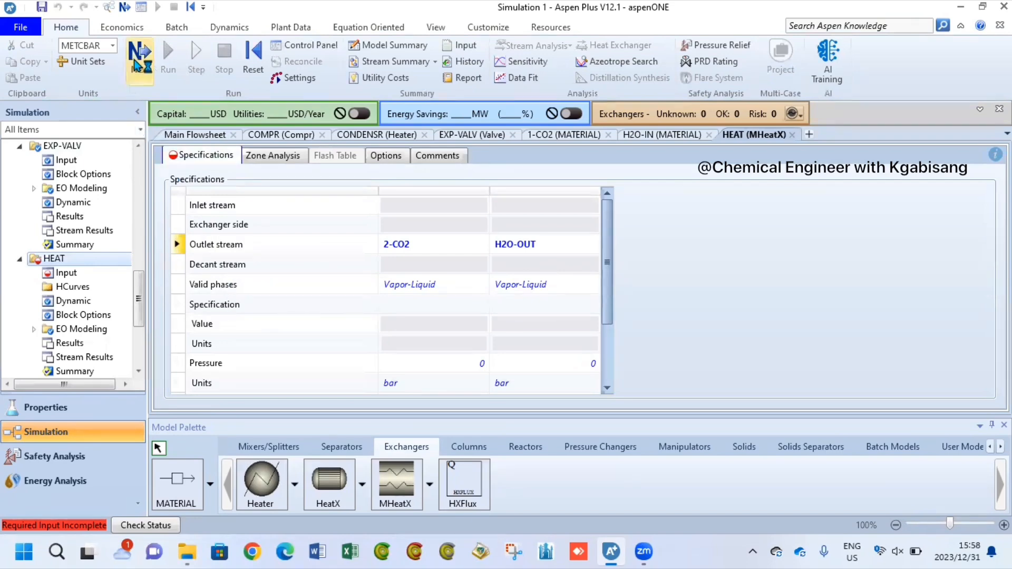
# - Specify an outlet temperature of -1 C for the H2O-OUT side of exchanger HEAT
pyautogui.click(534, 307)
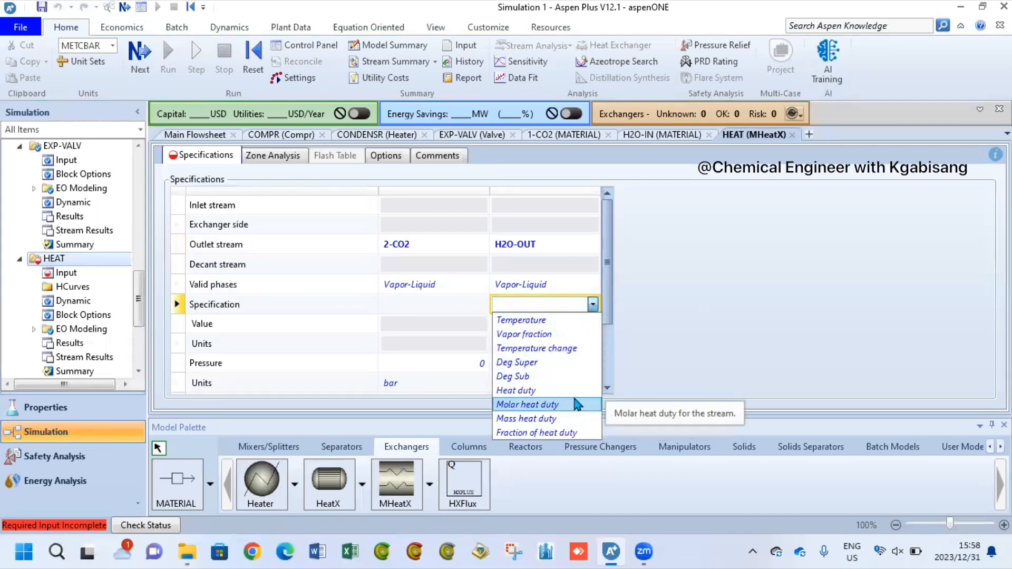
pyautogui.click(569, 321)
pyautogui.click(569, 323)
pyautogui.write('-1')
pyautogui.press('Return')
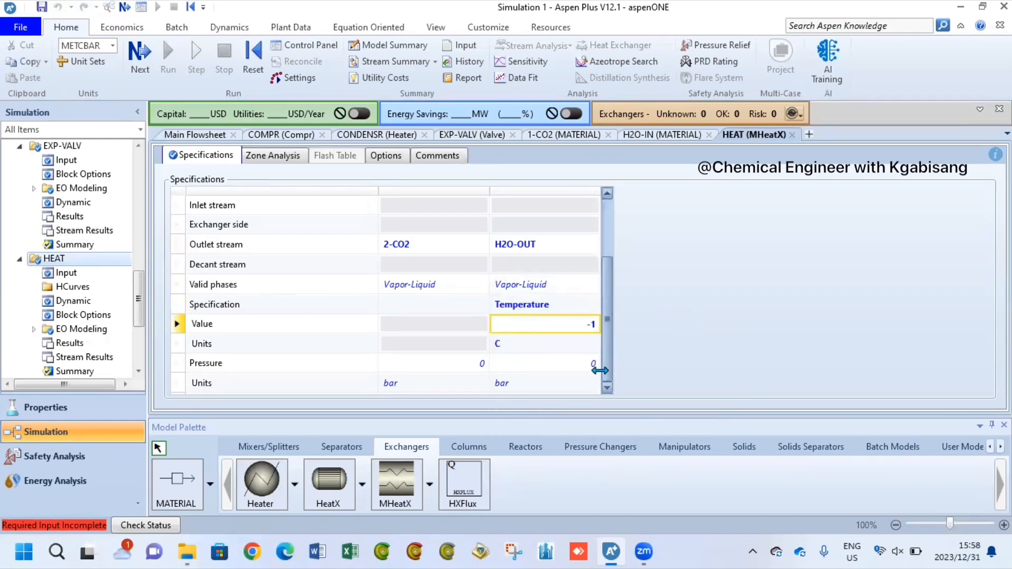
pyautogui.scroll(-2, 602, 368)
pyautogui.scroll(2, 605, 269)
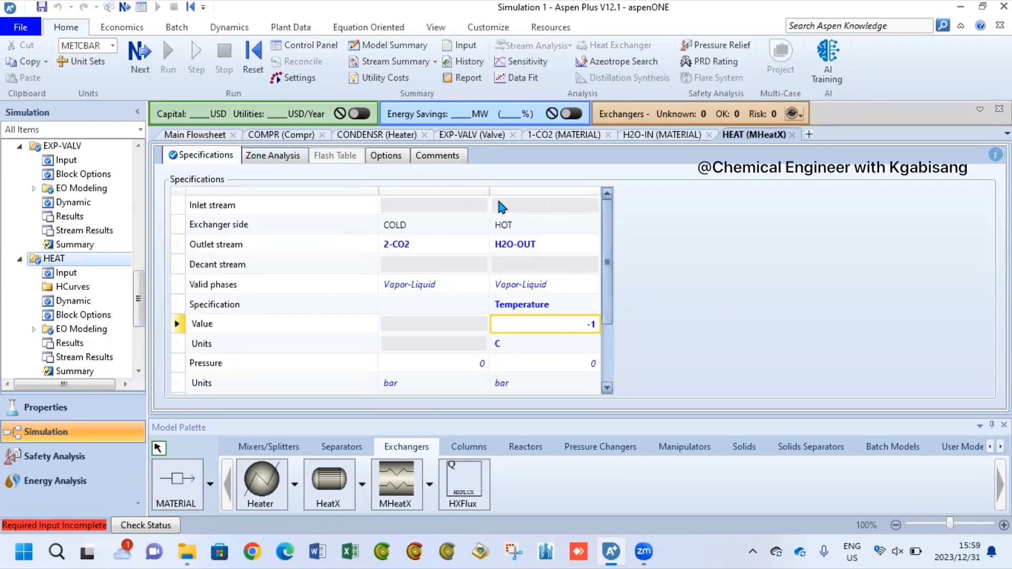
pyautogui.click(457, 209)
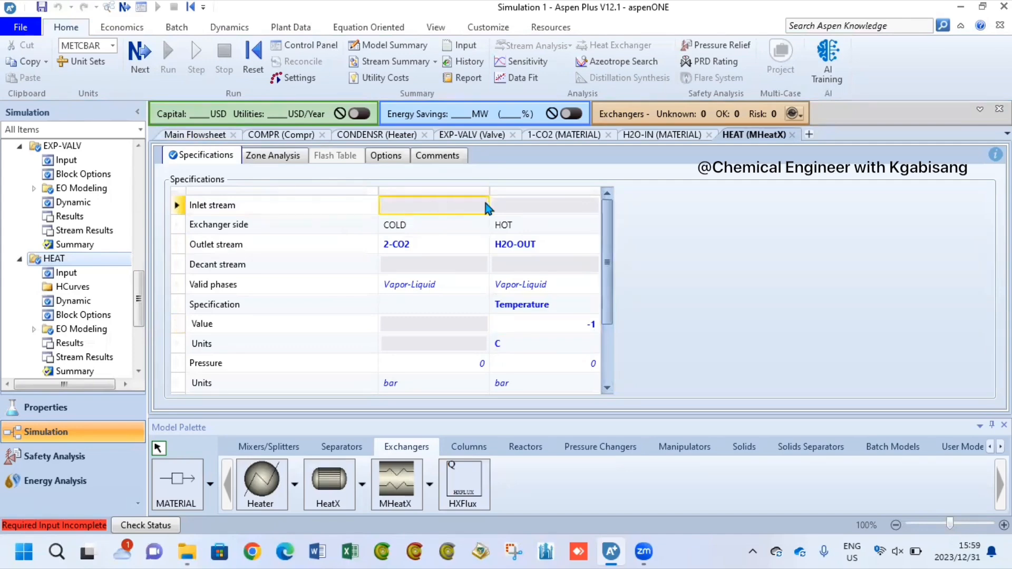
pyautogui.press('Tab')
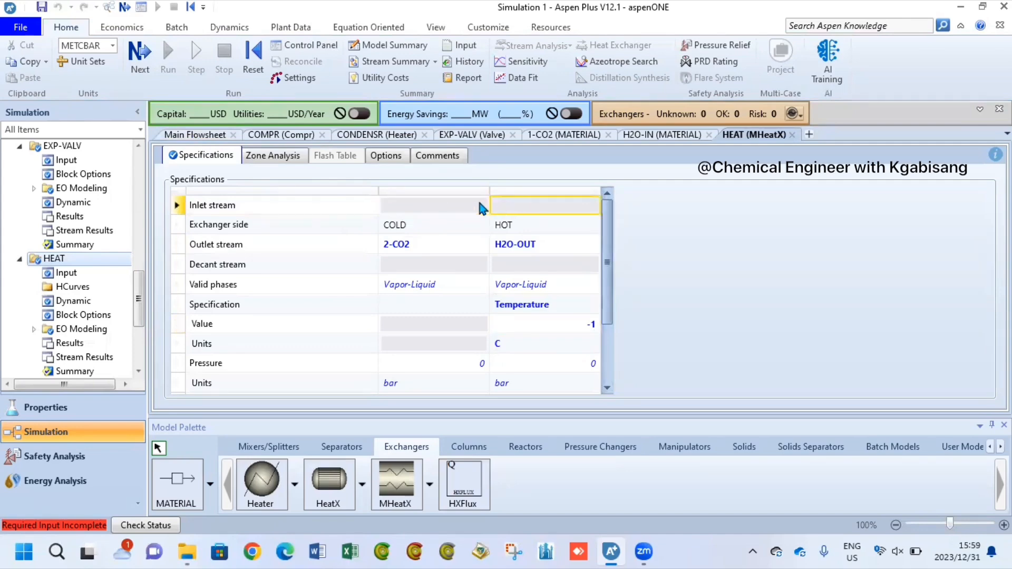
# - Reconnect the destination of stream 1-CO2 to the inlet of exchanger HEAT
pyautogui.click(219, 135)
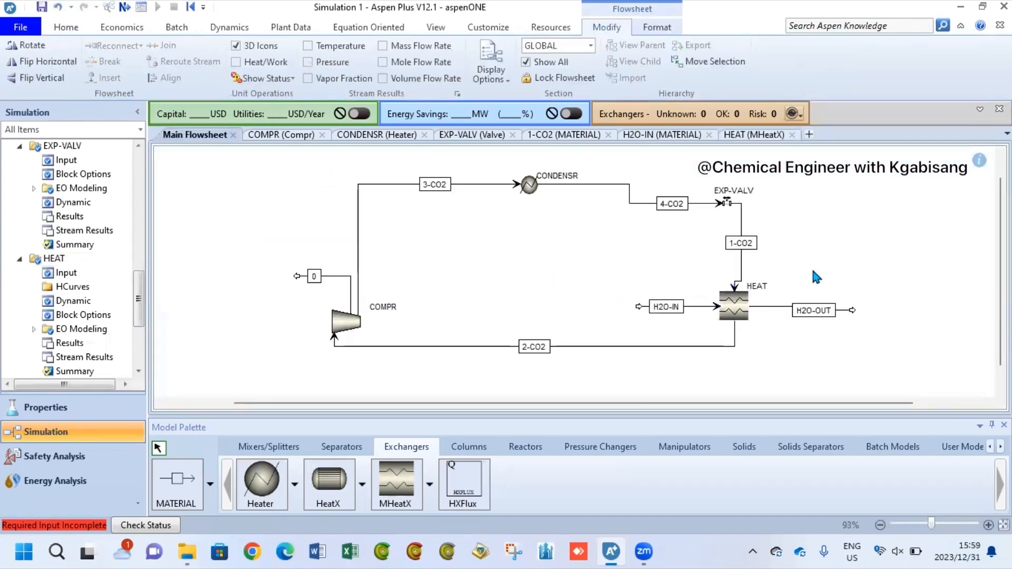
pyautogui.click(734, 289)
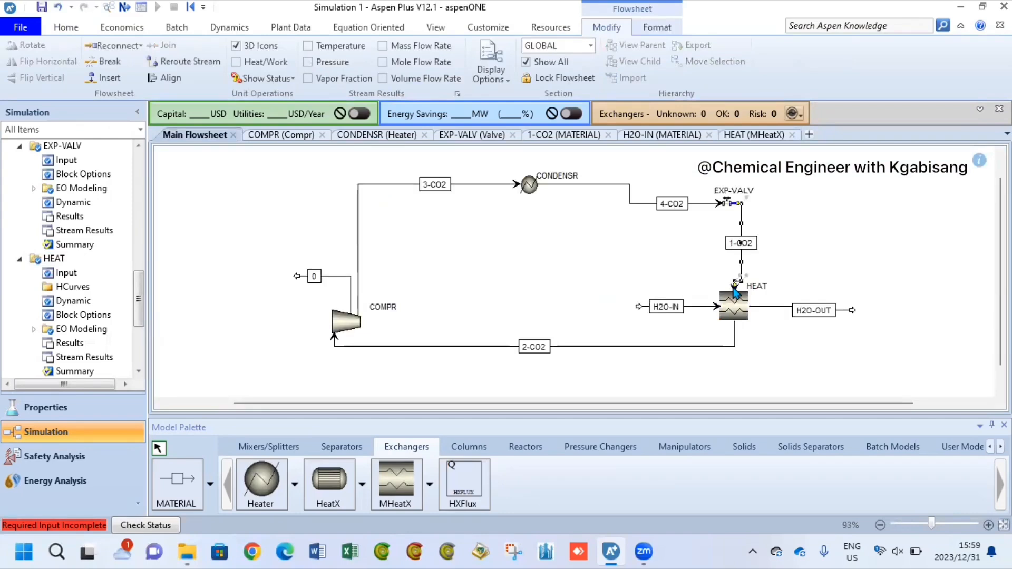
pyautogui.rightClick(735, 291)
pyautogui.moveTo(822, 220)
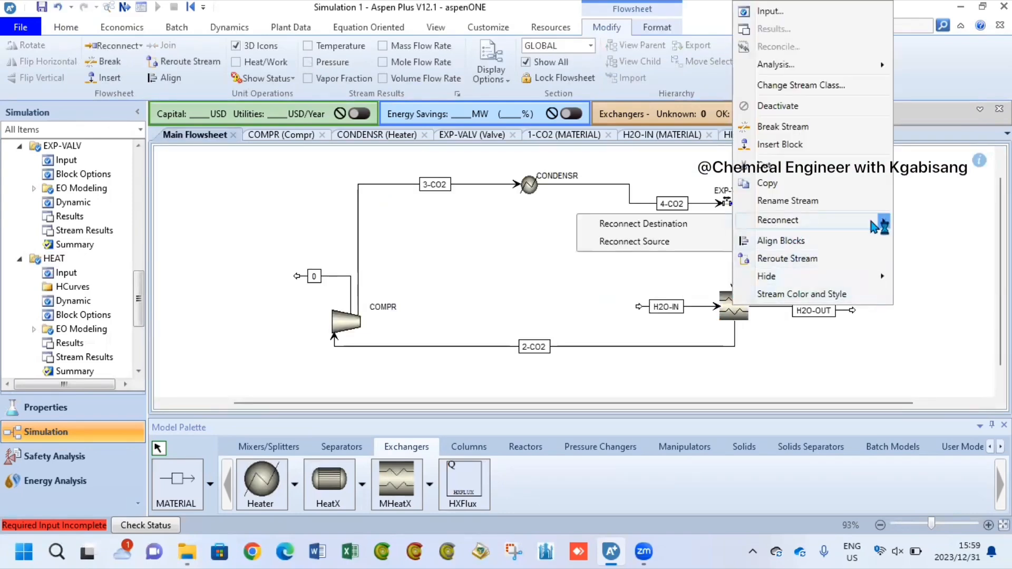
pyautogui.click(692, 221)
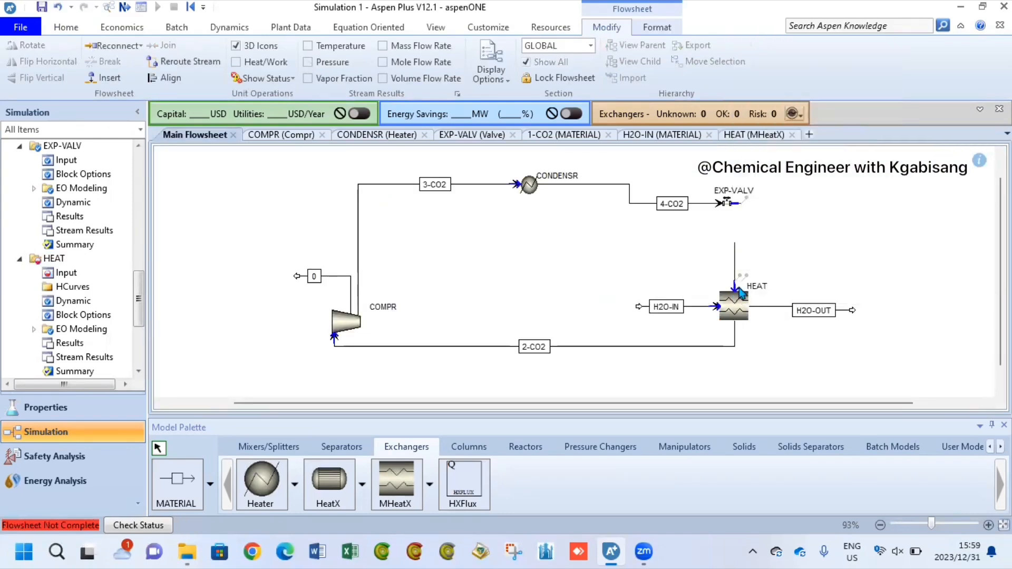
pyautogui.click(740, 293)
pyautogui.click(736, 305)
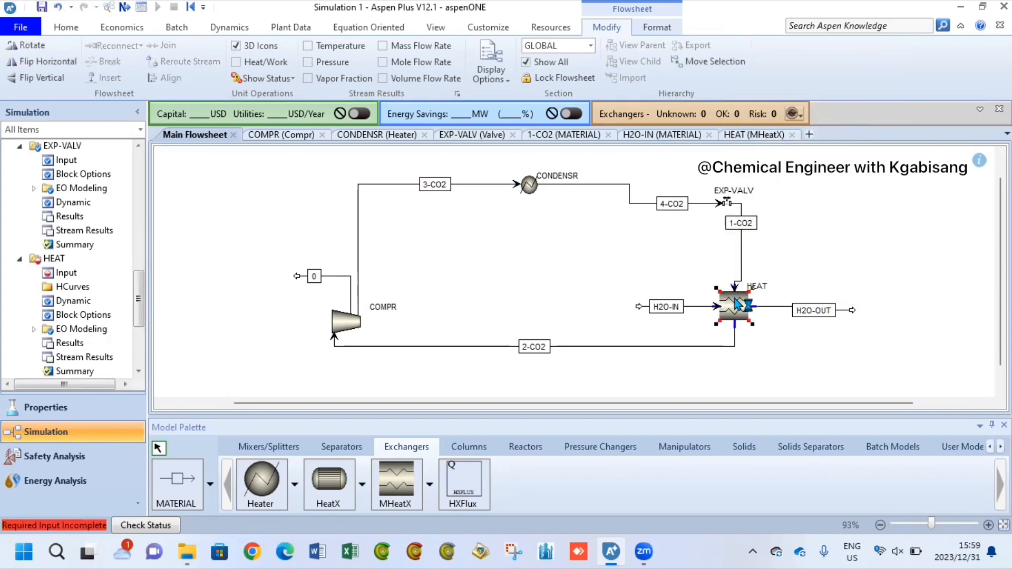
# - Assign 2-CO2 as the outlet stream for the 1-CO2 cold side of exchanger HEAT
pyautogui.doubleClick(729, 299)
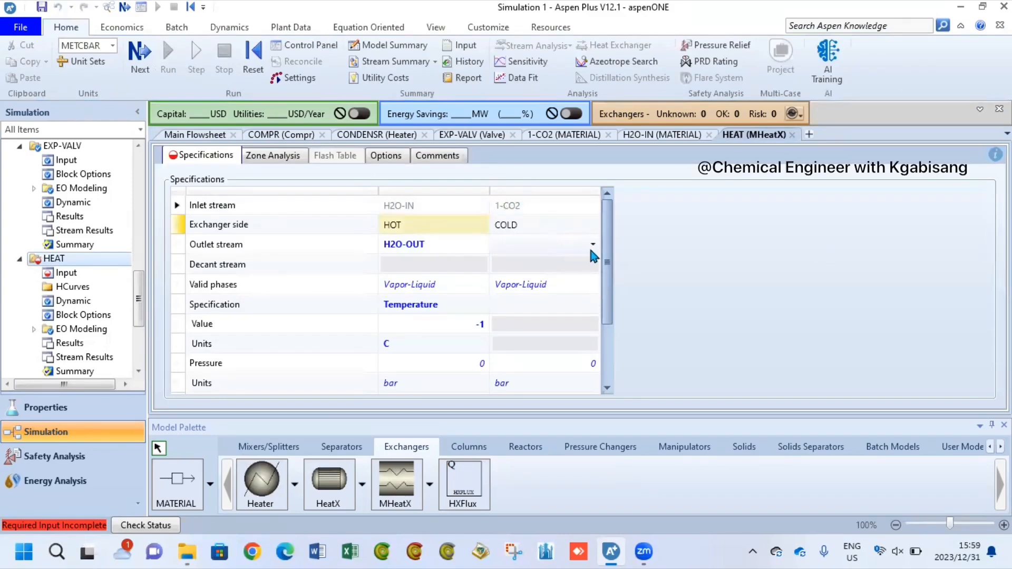
pyautogui.click(593, 244)
pyautogui.click(590, 256)
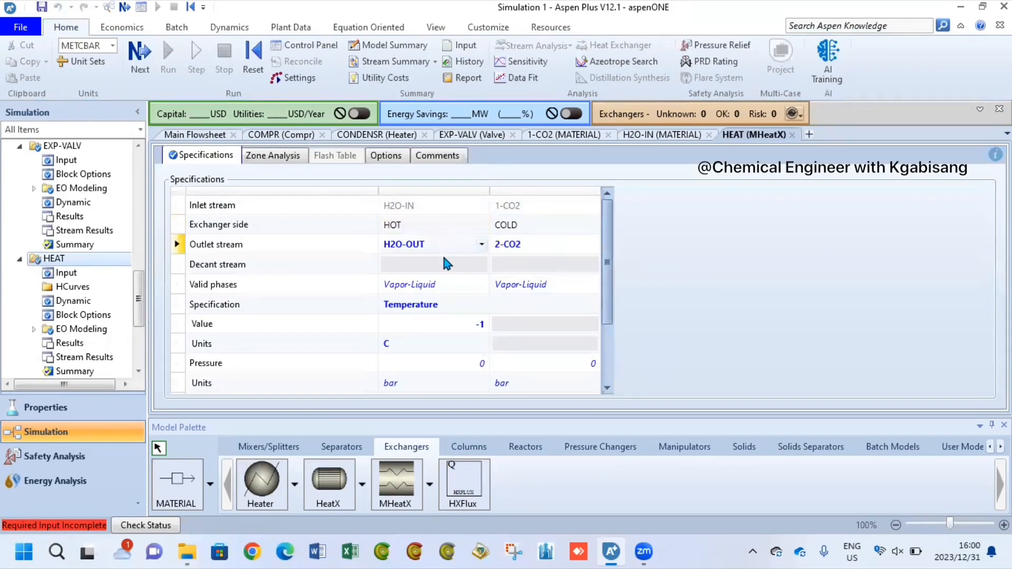
# - Go to the next incomplete input and enter an H2O mass flow of 1 kg/hr for stream H2O-IN
pyautogui.click(147, 64)
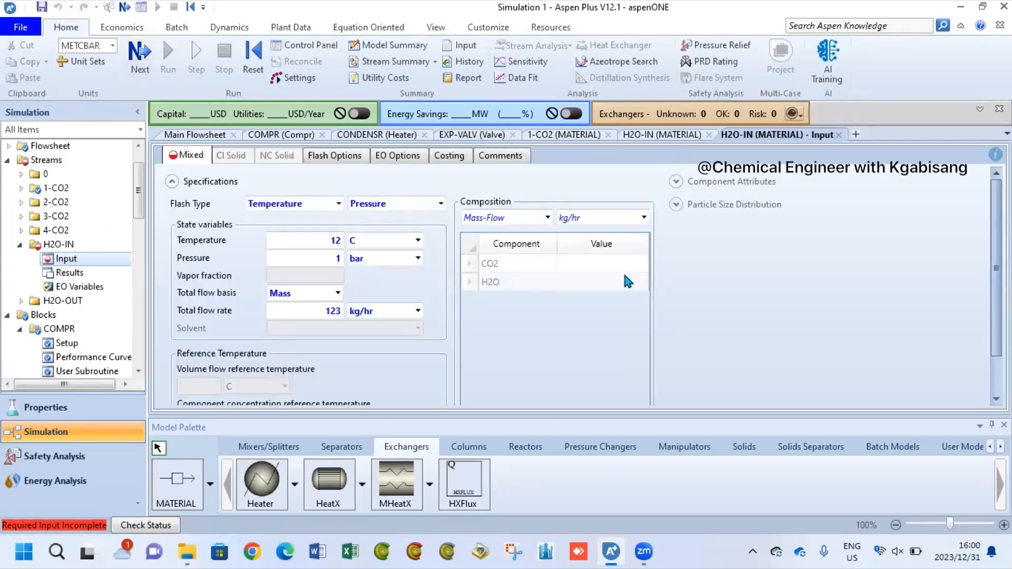
pyautogui.click(617, 282)
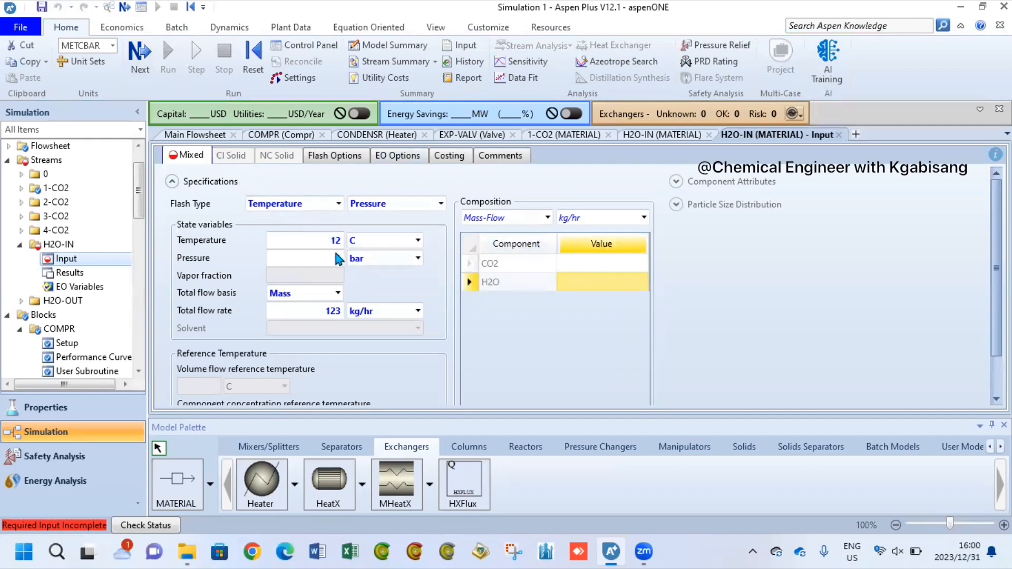
pyautogui.click(573, 281)
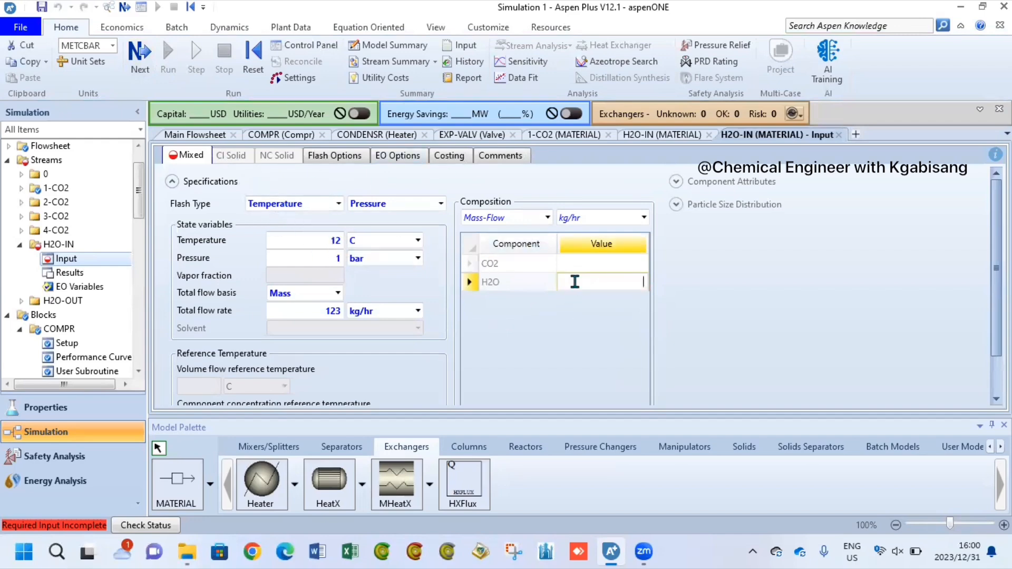
pyautogui.write('1')
pyautogui.click(604, 262)
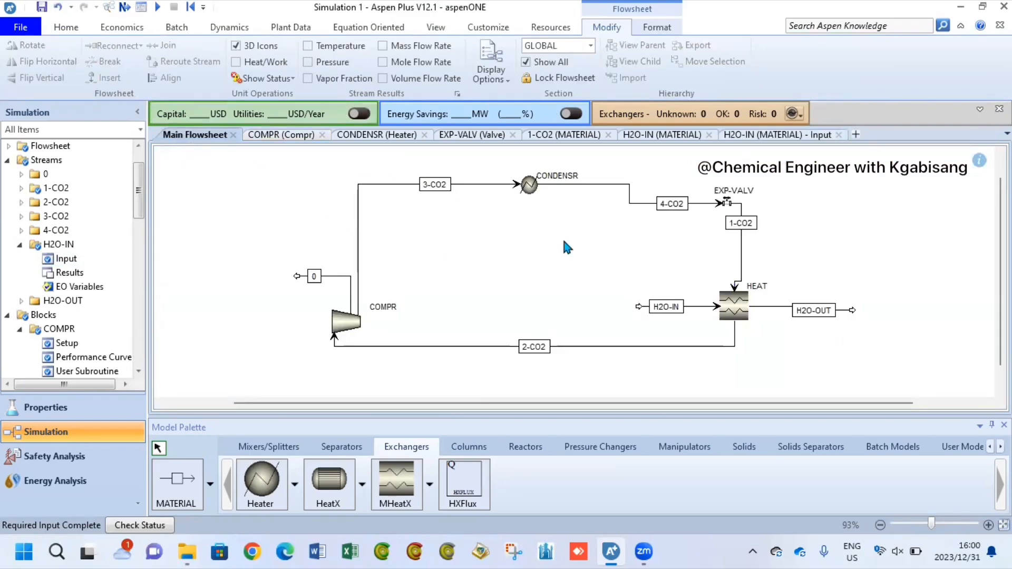
# - Run the simulation and display the run-status results form
pyautogui.click(66, 26)
pyautogui.click(167, 68)
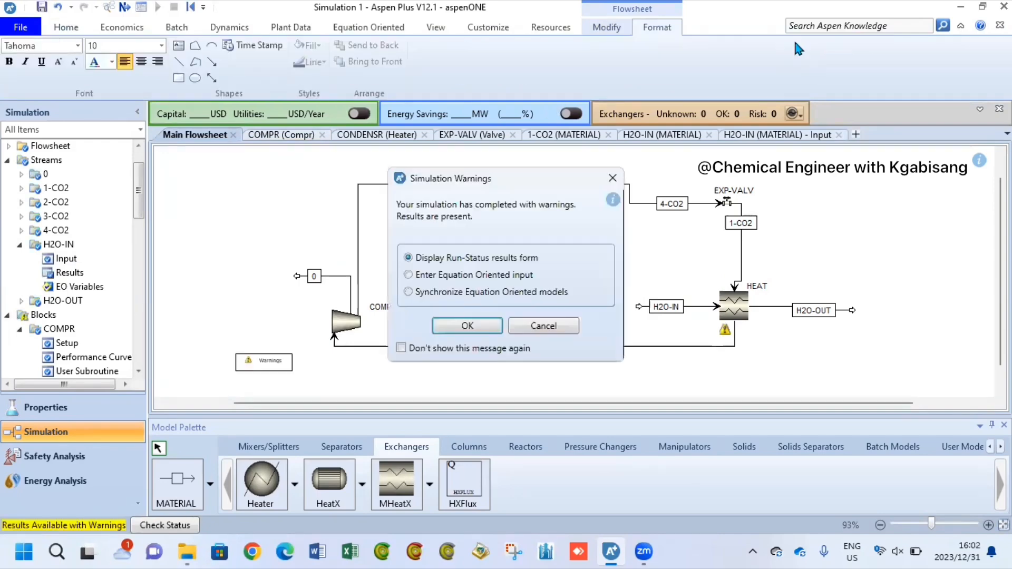
pyautogui.press('Return')
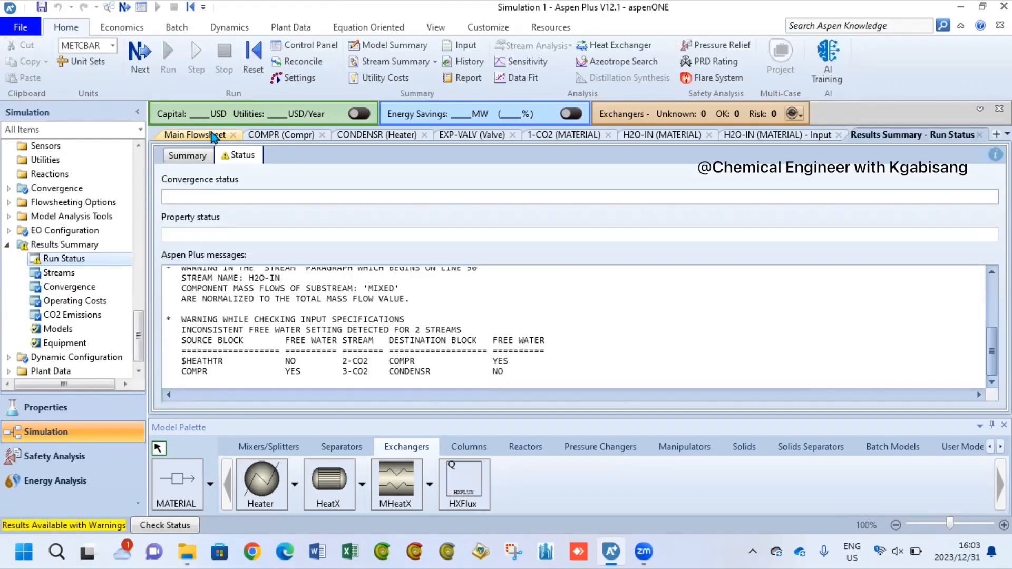
# - Show stream temperatures and pressures on the main flowsheet and move the results legend beside stream 0
pyautogui.click(213, 136)
pyautogui.click(181, 138)
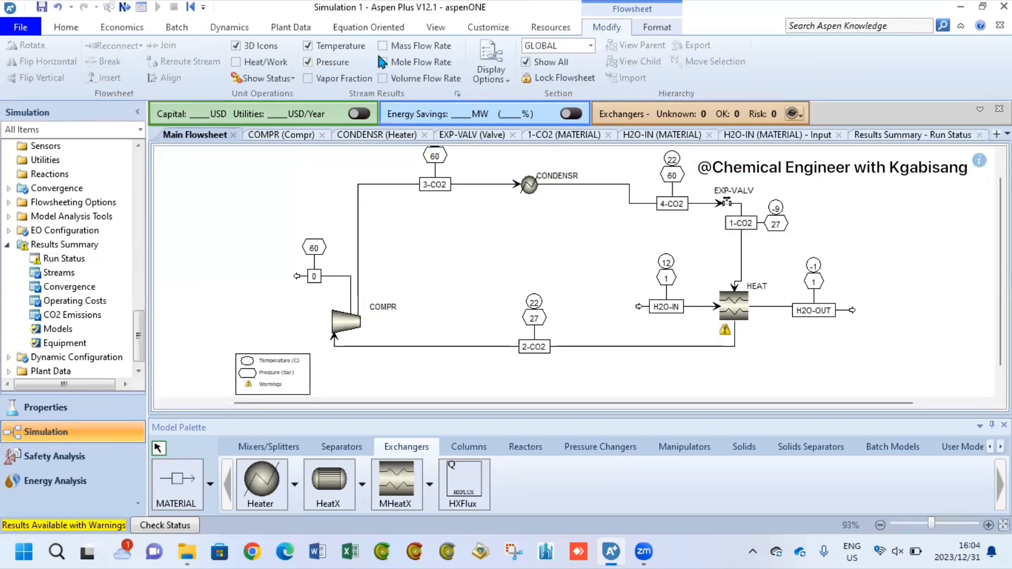
pyautogui.click(1000, 152)
pyautogui.click(1000, 153)
pyautogui.click(1000, 153)
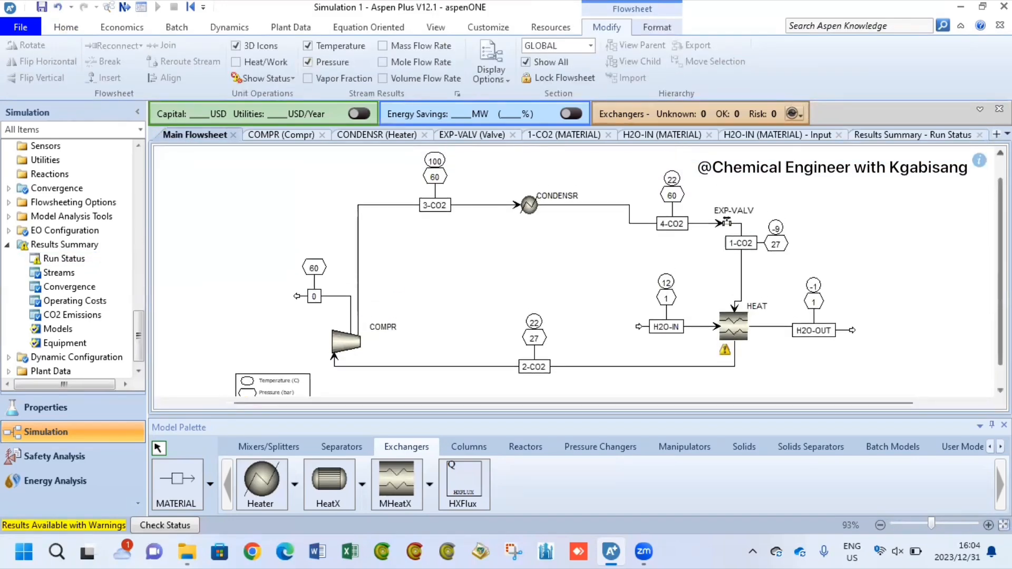
pyautogui.moveTo(285, 382); pyautogui.dragTo(258, 284)
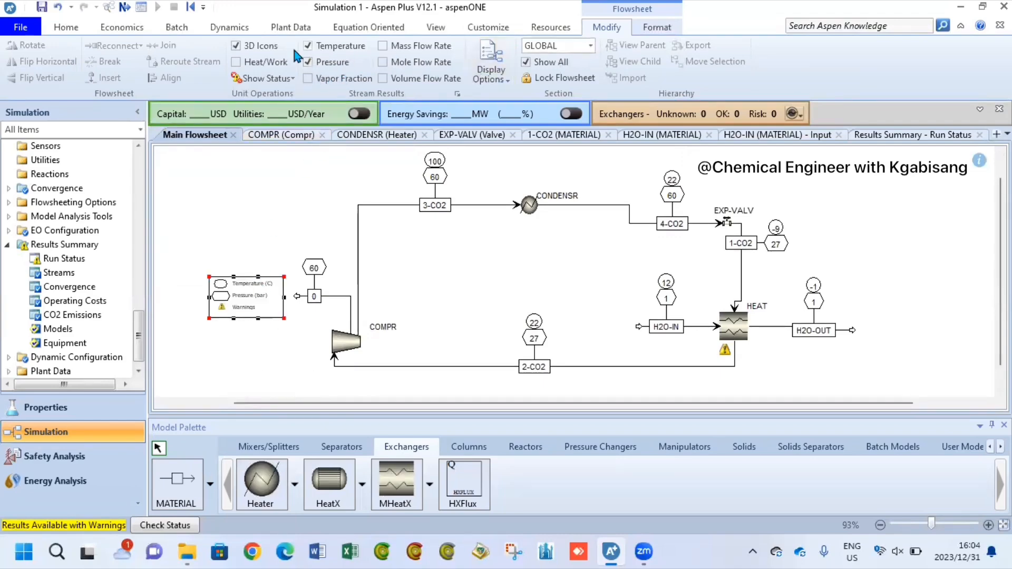
# - Show stream mass flow rates on the main flowsheet and move the results legend above stream 0
pyautogui.click(308, 61)
pyautogui.click(385, 46)
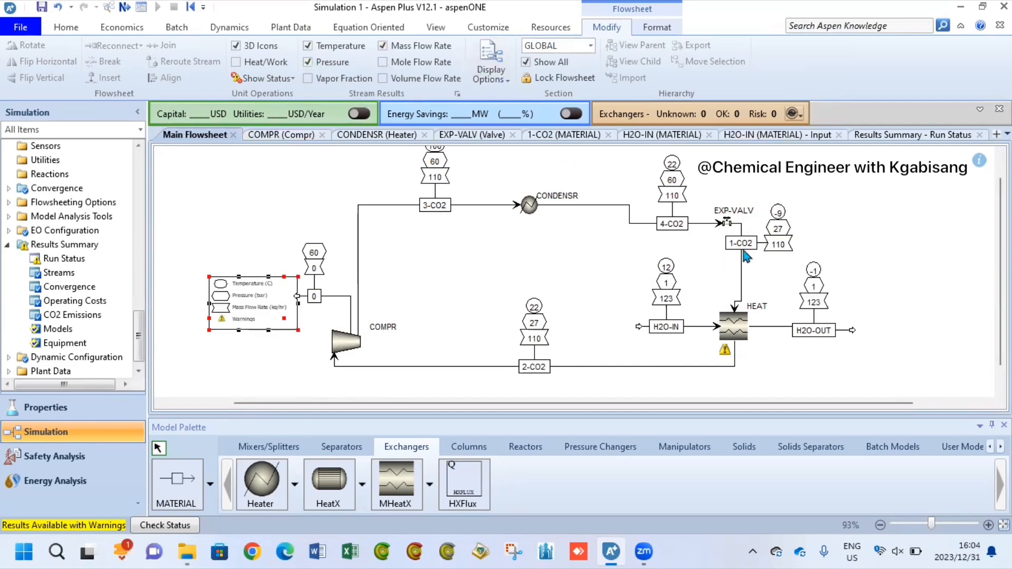
pyautogui.moveTo(249, 312); pyautogui.dragTo(241, 231)
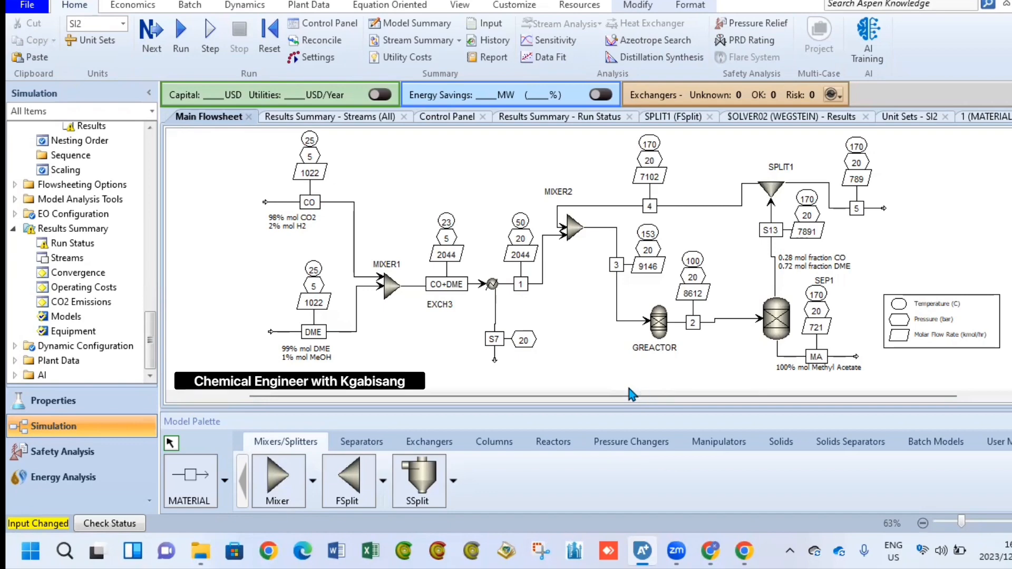
# - Move the EXCH3 label directly beneath its exchanger icon on the flowsheet
pyautogui.click(442, 306)
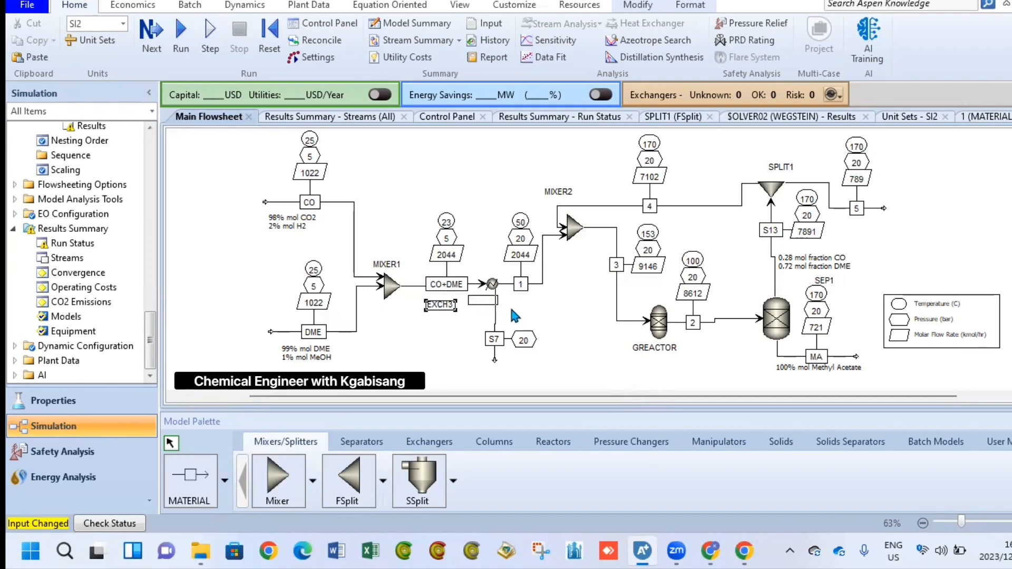
pyautogui.click(547, 314)
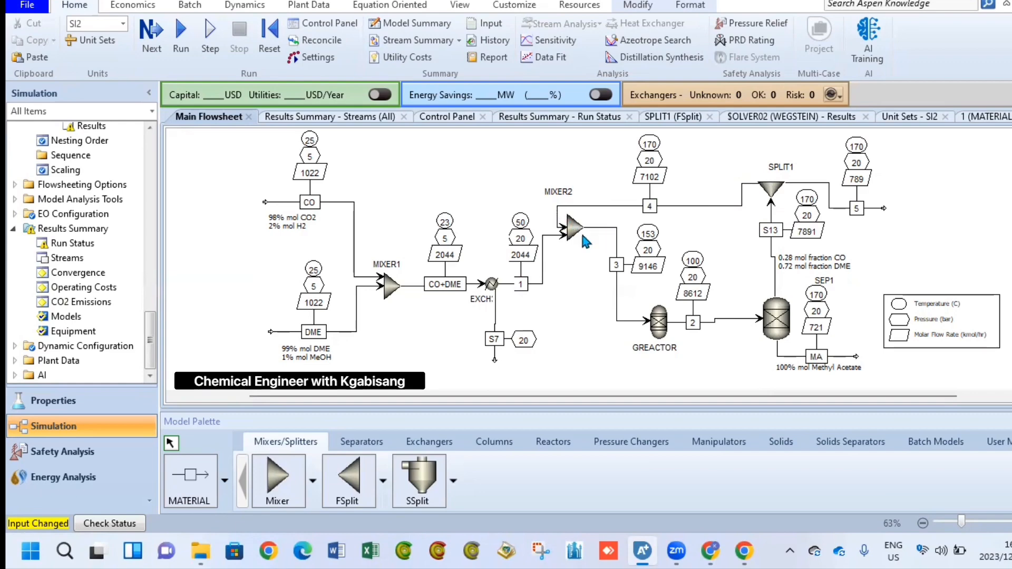
# - Review the input specifications of blocks MIXER1 and EXCH3, opening each from the main flowsheet
pyautogui.click(391, 285)
pyautogui.doubleClick(391, 285)
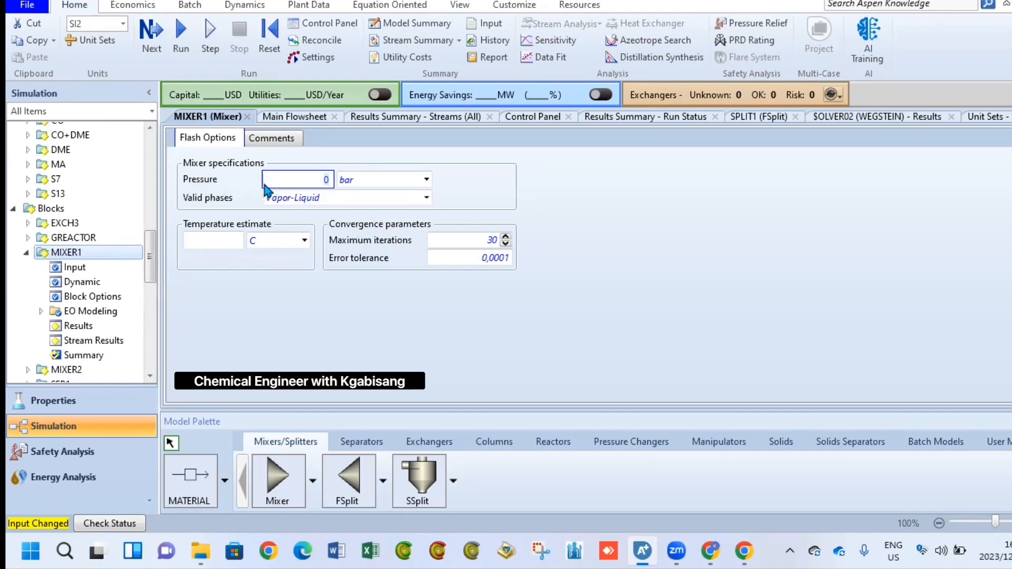
pyautogui.click(296, 117)
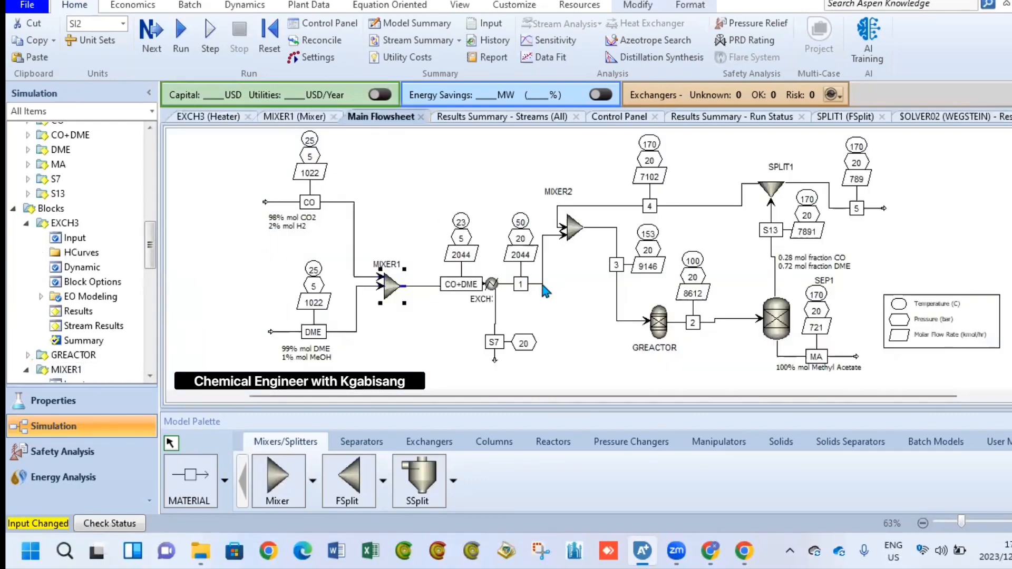
pyautogui.doubleClick(491, 284)
pyautogui.press('Return')
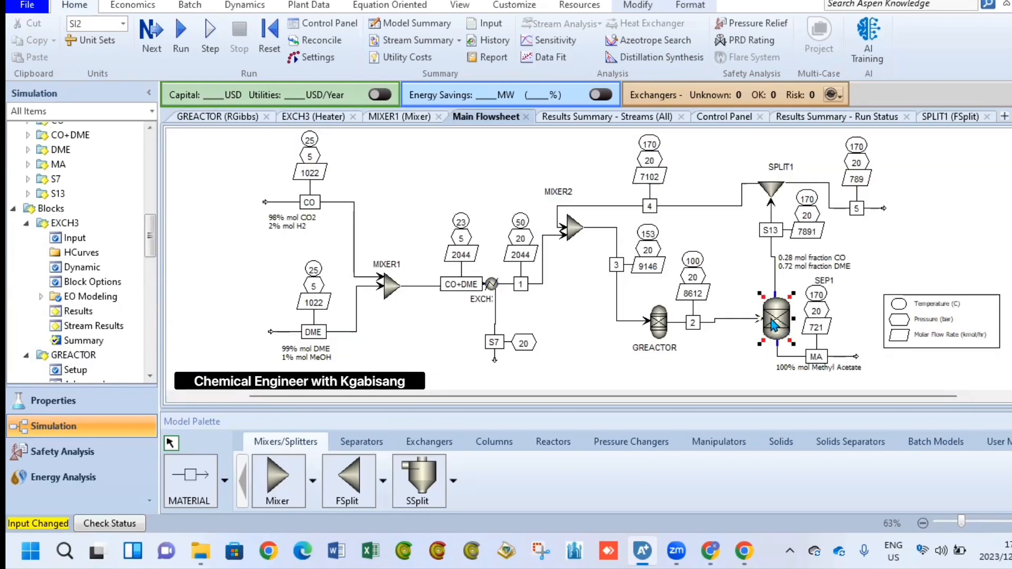
# - Examine the split fractions of separator SEP1 for outlet stream MA and return to the main flowsheet
pyautogui.doubleClick(773, 324)
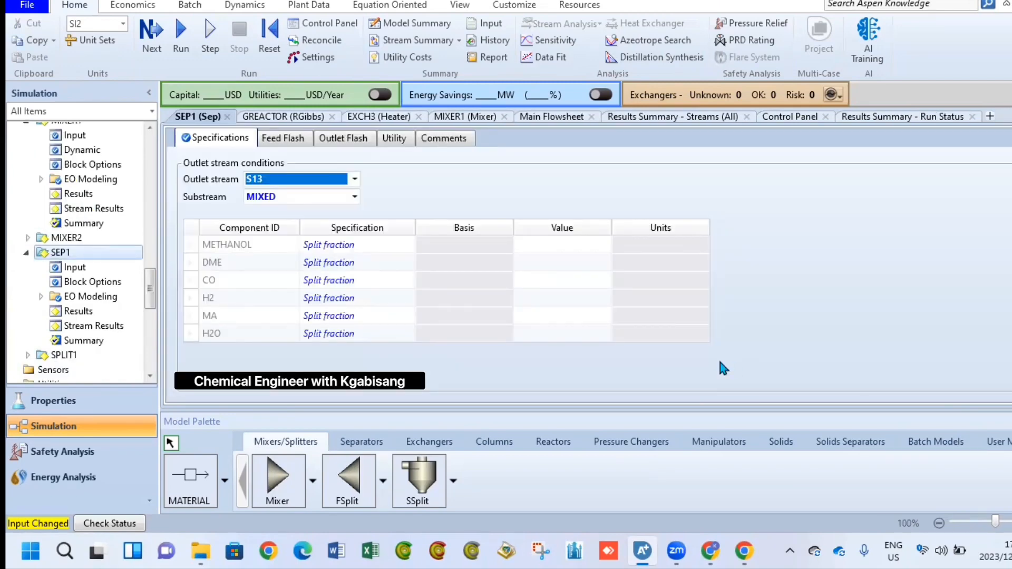
pyautogui.click(354, 179)
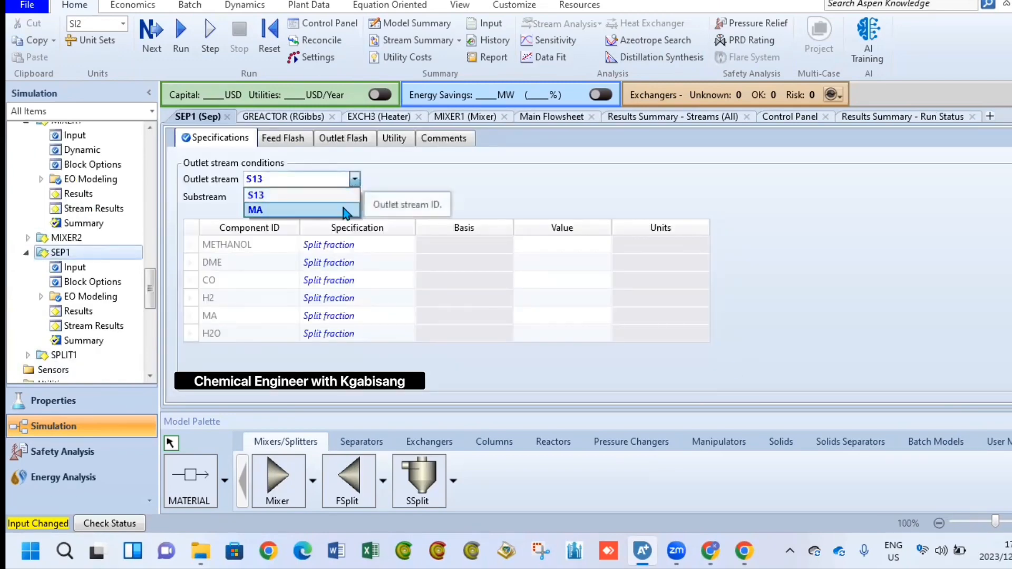
pyautogui.click(348, 210)
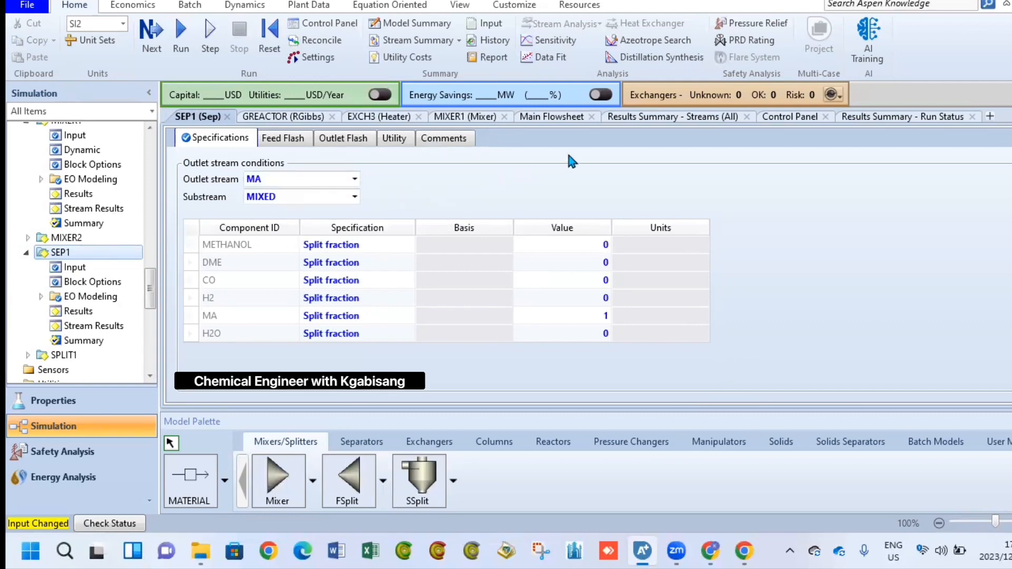
pyautogui.click(529, 121)
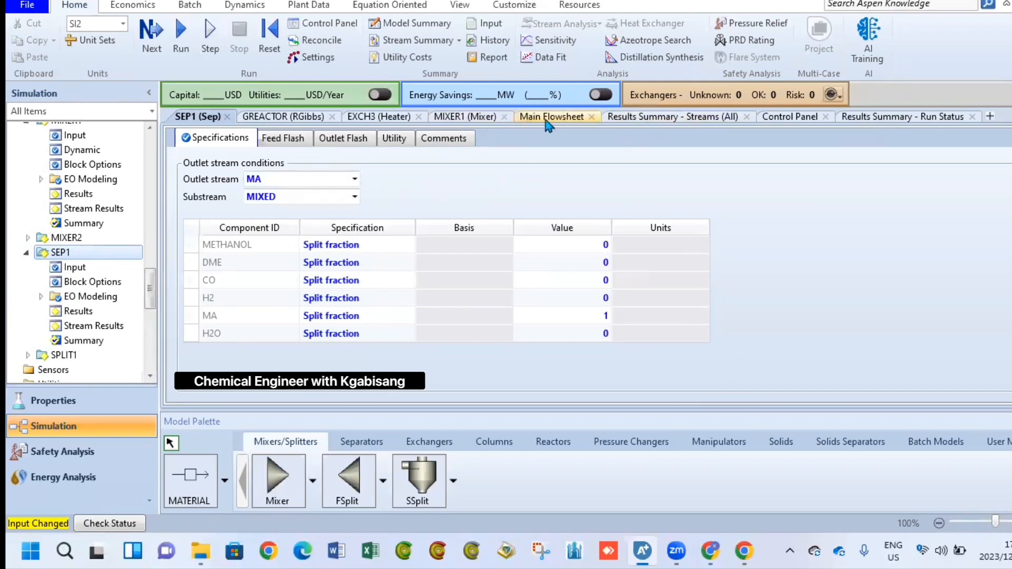
pyautogui.click(869, 254)
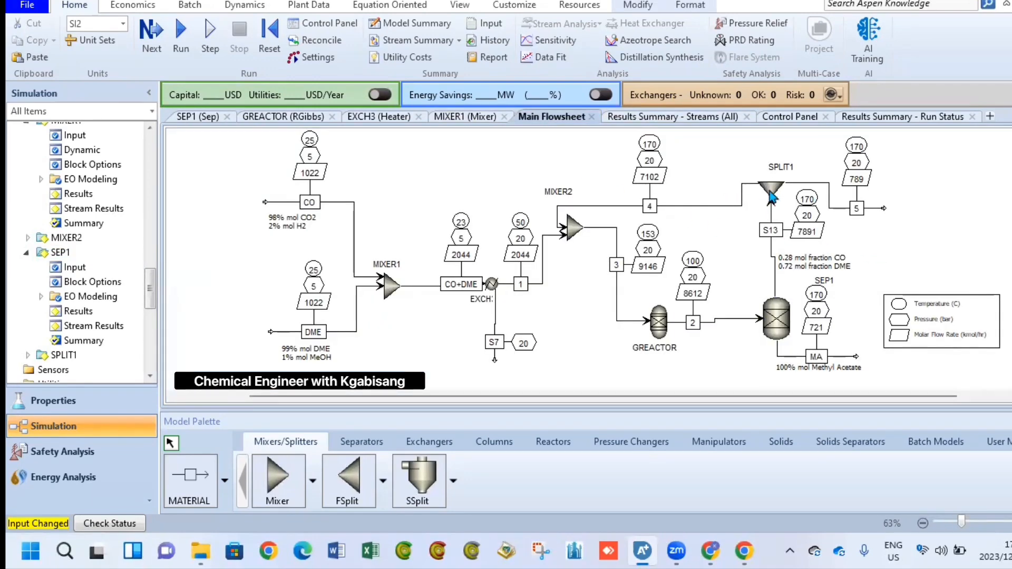
# - Examine the flow split specification of SPLIT1 and return to the main flowsheet
pyautogui.click(771, 197)
pyautogui.doubleClick(771, 195)
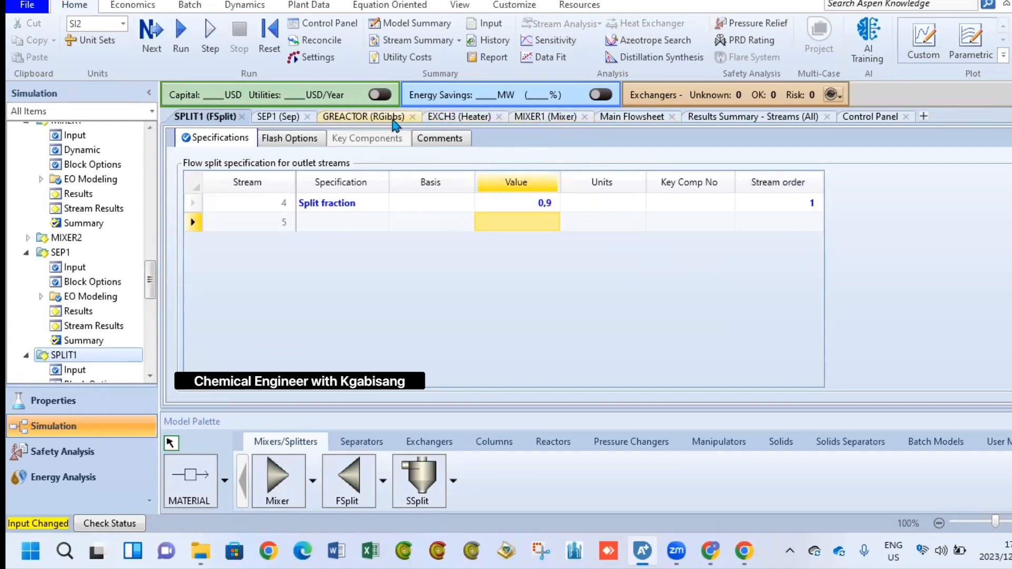
pyautogui.click(617, 123)
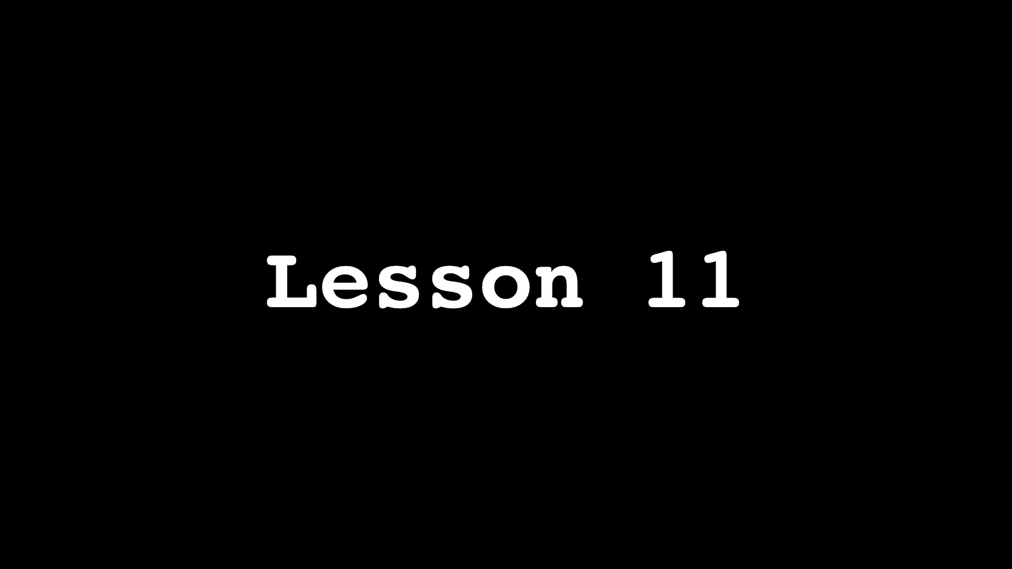
# - Add the components CO, H2O, H2 and CO2 to the component list
pyautogui.write('CO')
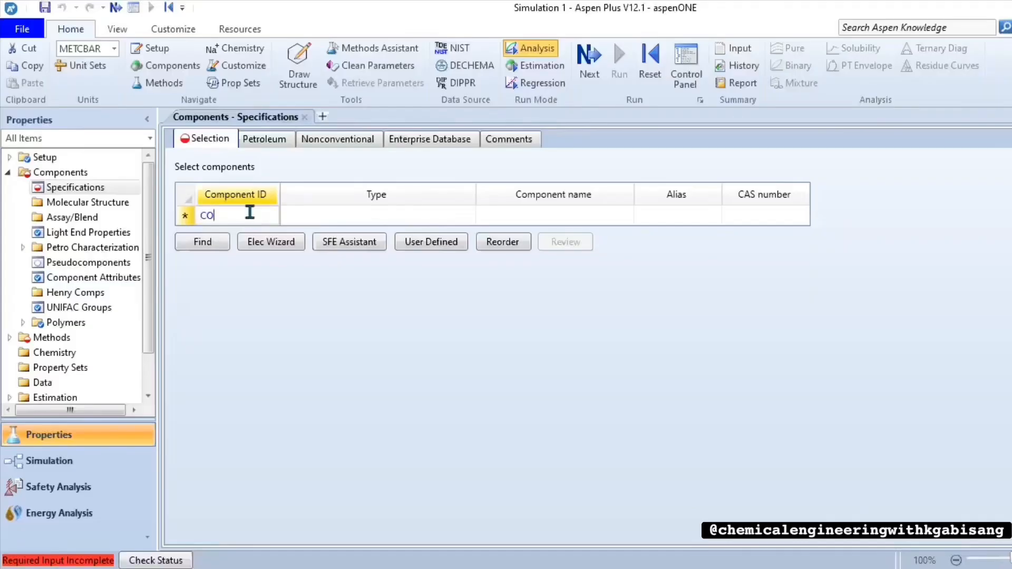
pyautogui.press('Return')
pyautogui.write('H2O')
pyautogui.press('Return')
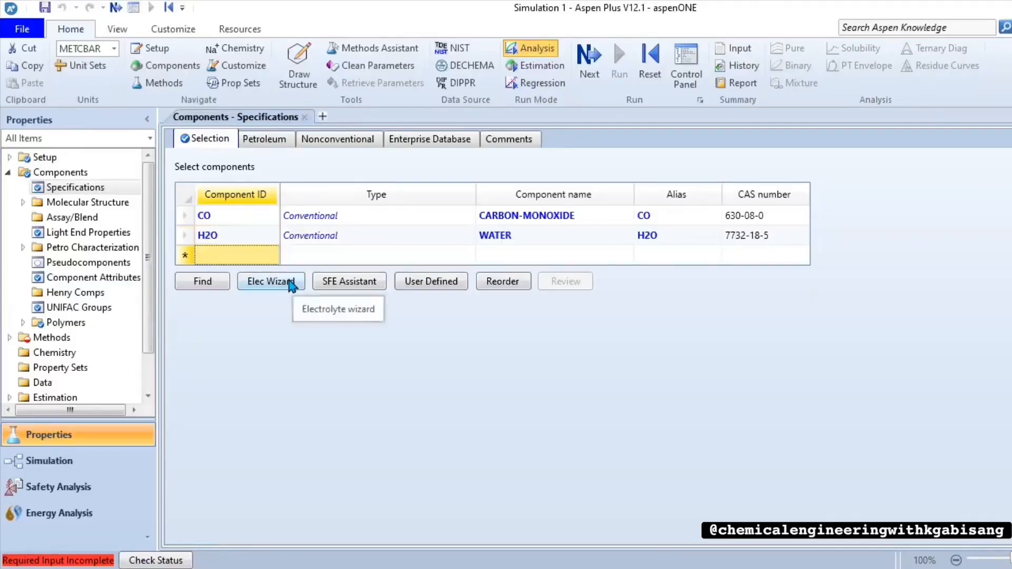
pyautogui.write('H2')
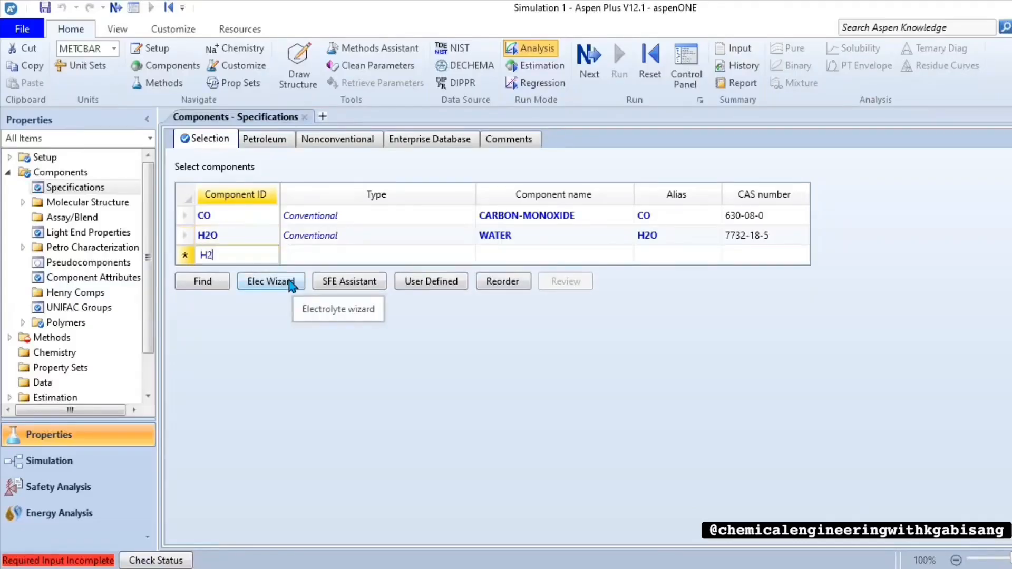
pyautogui.press('Return')
pyautogui.write('CO2')
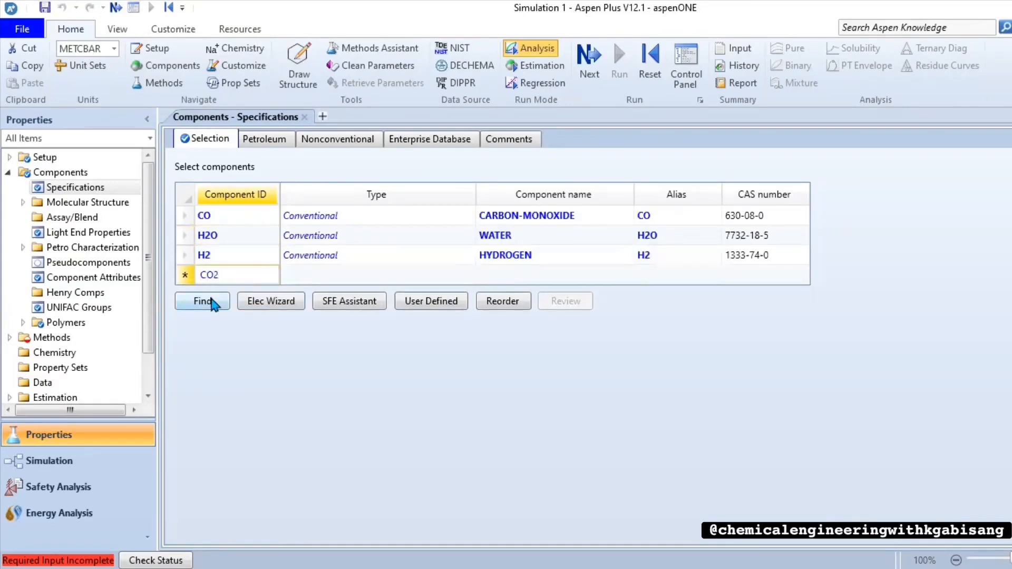
pyautogui.press('Return')
# - Select PENG-ROB as the base property method and method name, and go on to the next required input
pyautogui.click(9, 172)
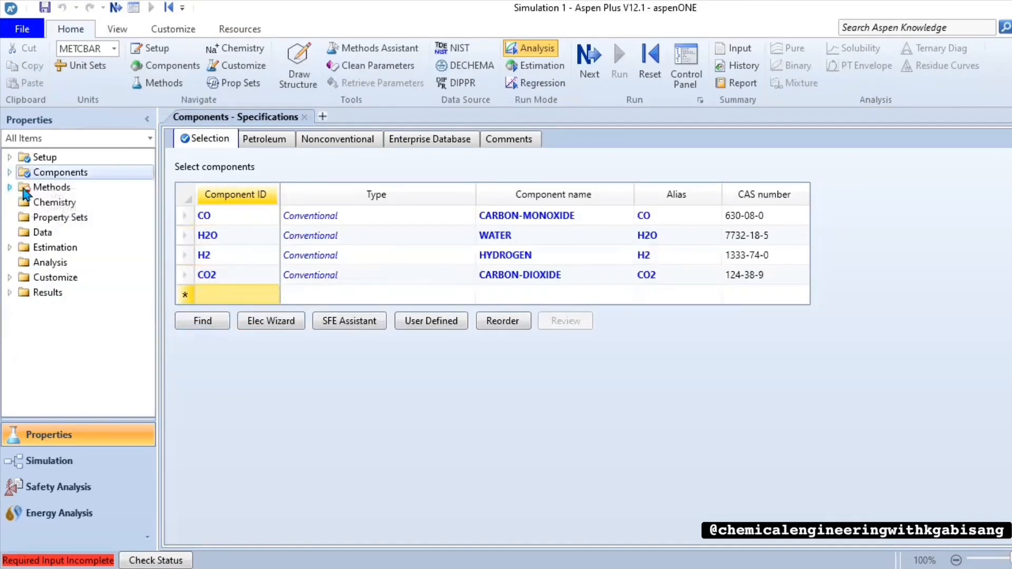
pyautogui.click(56, 187)
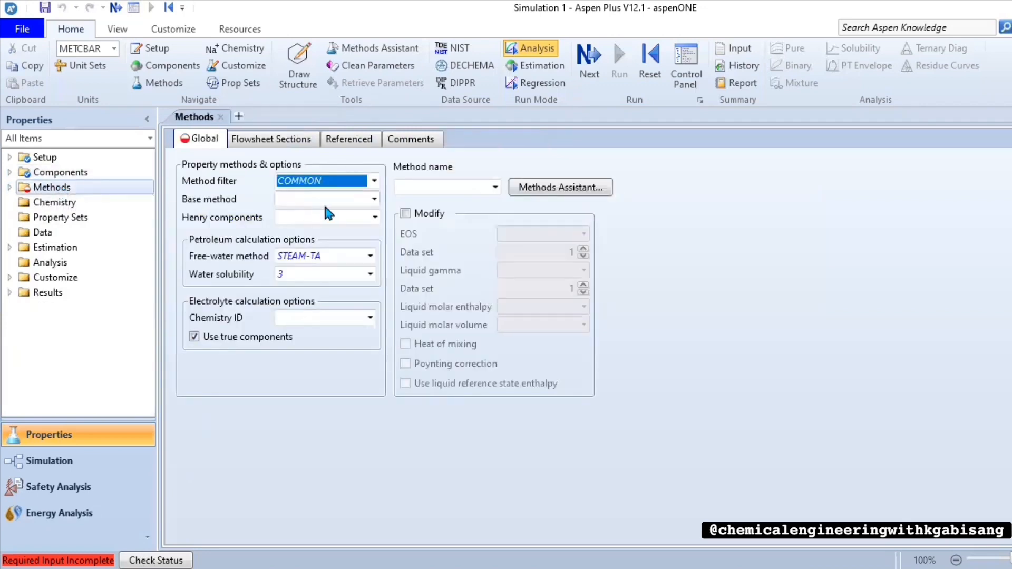
pyautogui.click(376, 202)
pyautogui.click(374, 199)
pyautogui.click(306, 380)
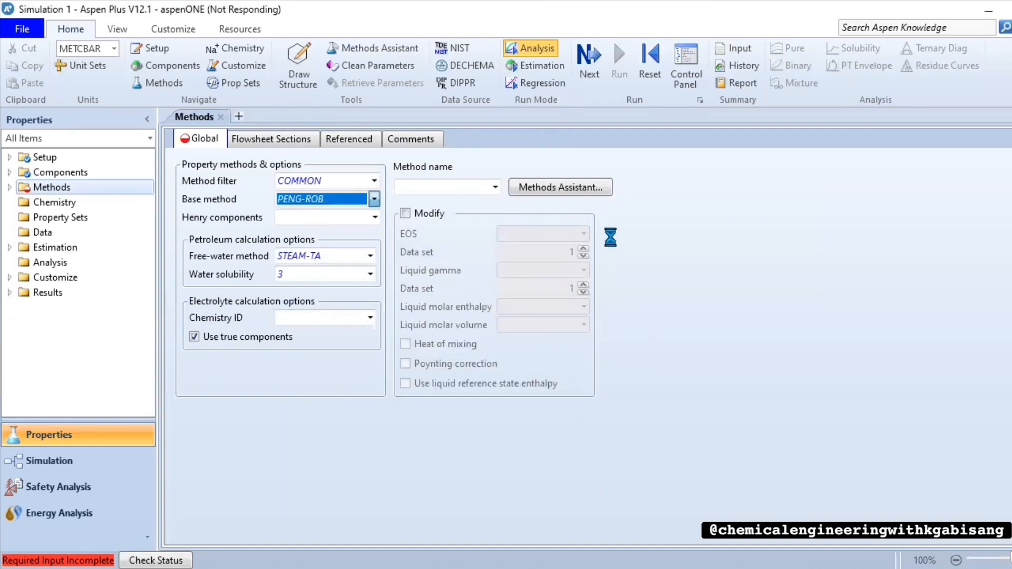
pyautogui.click(494, 187)
pyautogui.click(430, 202)
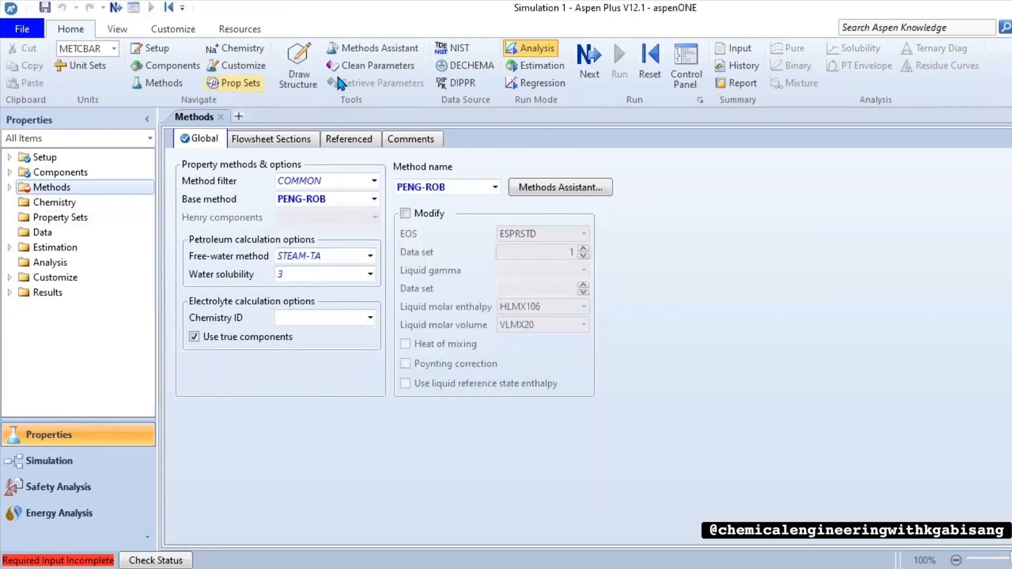
pyautogui.click(584, 75)
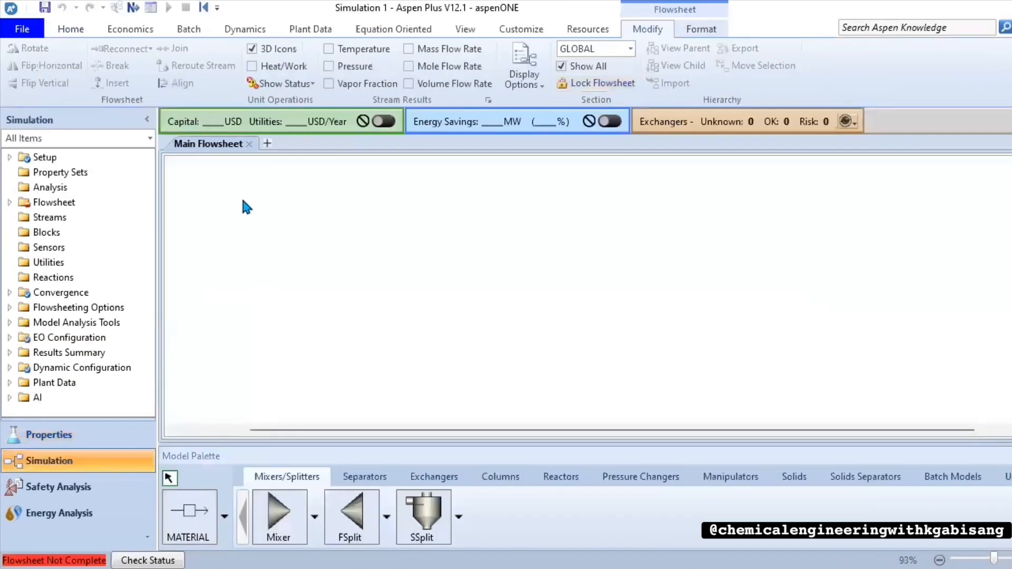
# - Draw two separate horizontal material streams on the empty flowsheet, one above the other
pyautogui.click(188, 515)
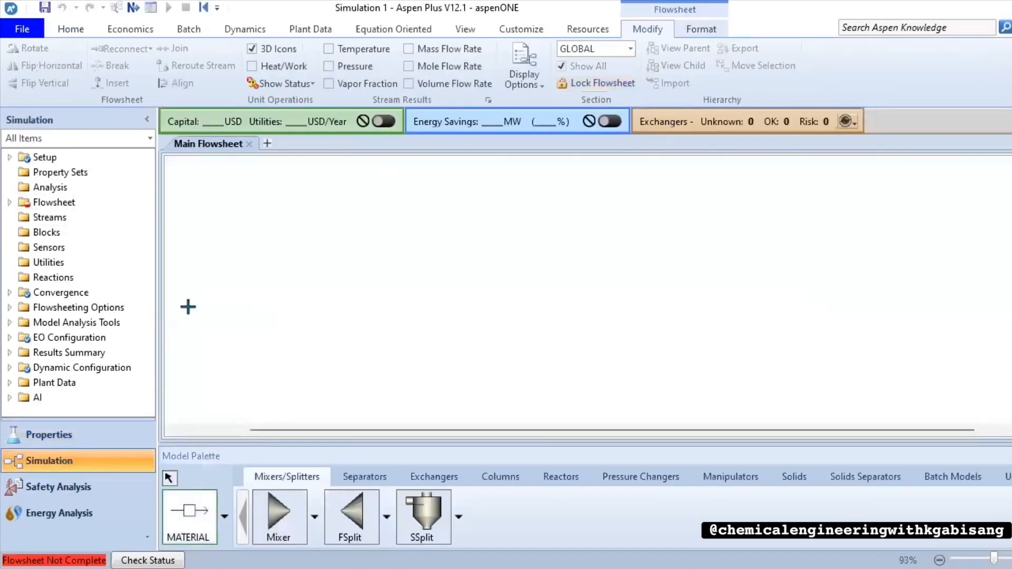
pyautogui.click(188, 306)
pyautogui.click(258, 306)
pyautogui.click(258, 224)
# - Place a Heater block beside the end of stream 1 and draw a material stream from its outlet
pyautogui.click(434, 476)
pyautogui.click(279, 513)
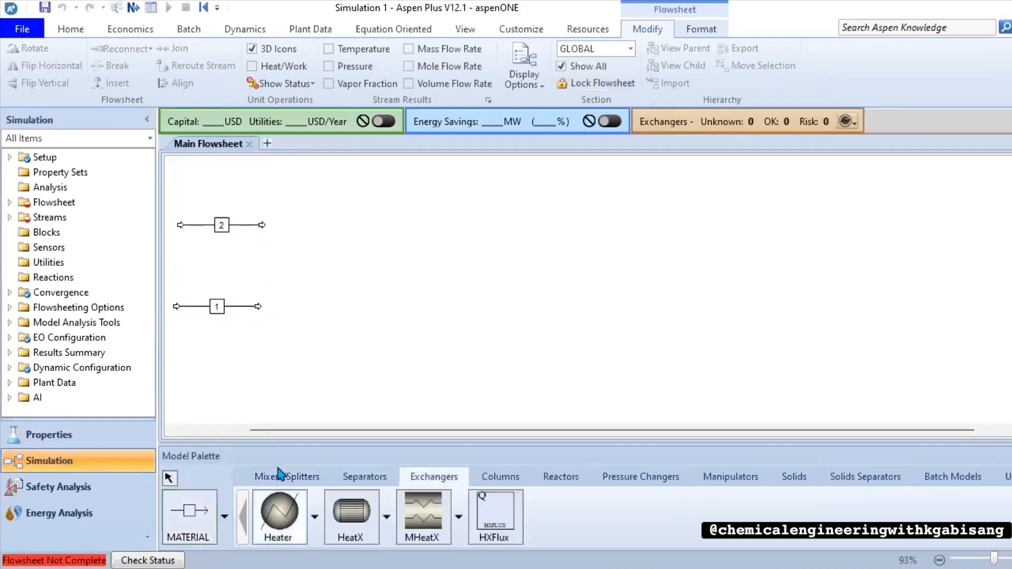
pyautogui.click(289, 302)
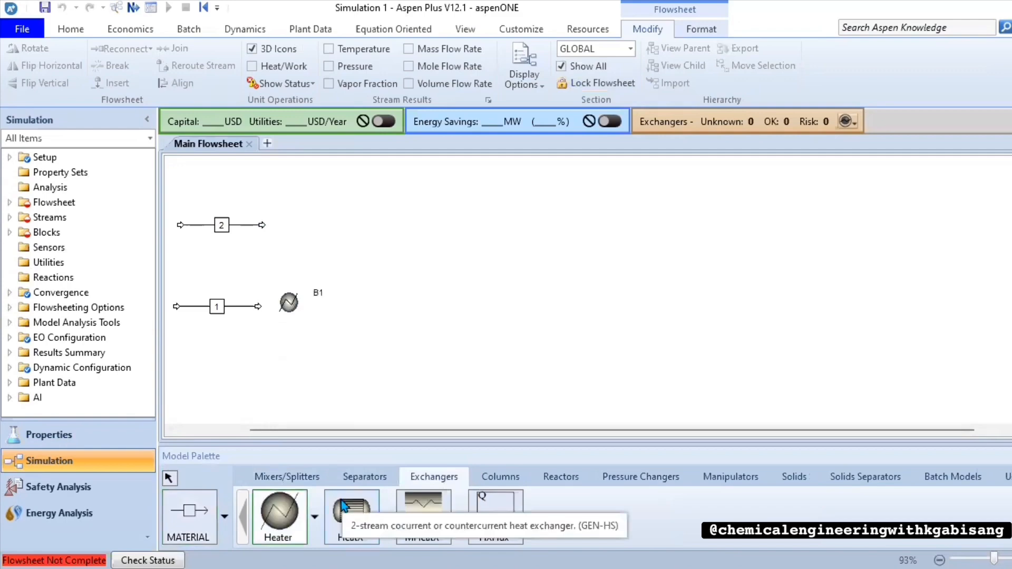
pyautogui.click(188, 511)
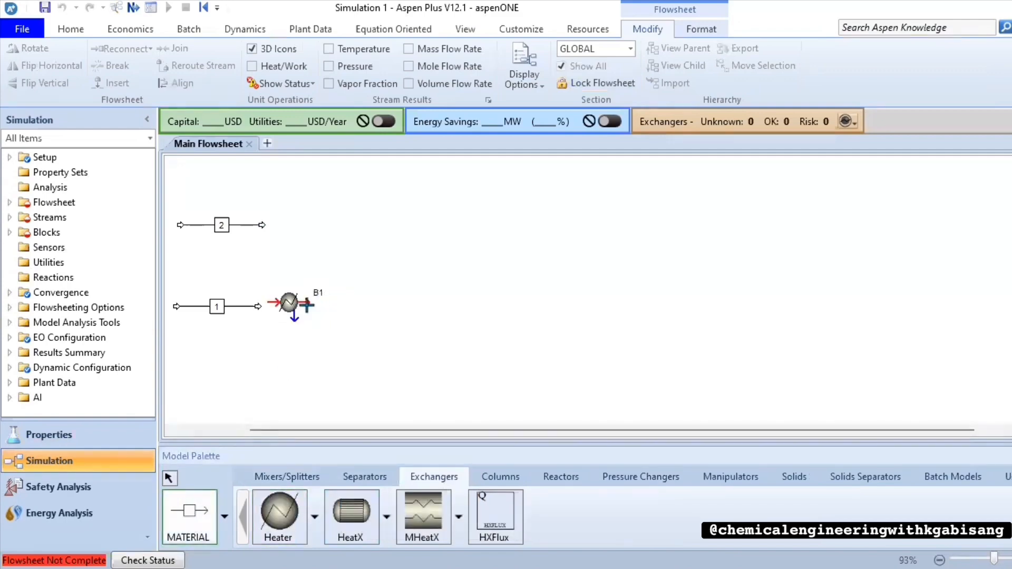
pyautogui.click(304, 302)
pyautogui.click(365, 262)
# - Place a Mixer block after the heater and reconnect the heater's outlet stream 3 to the mixer's feed
pyautogui.click(286, 476)
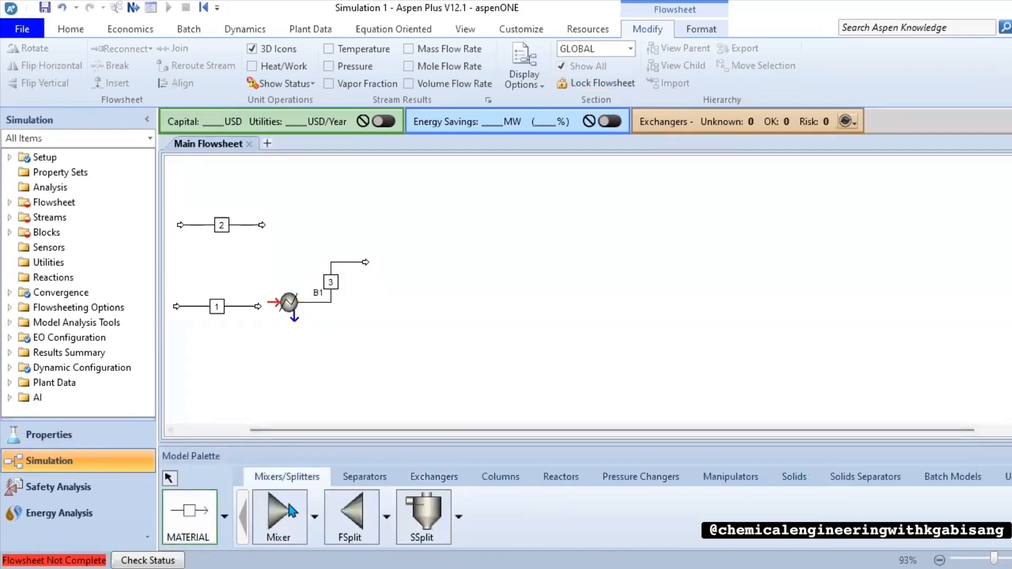
pyautogui.click(278, 514)
pyautogui.click(388, 257)
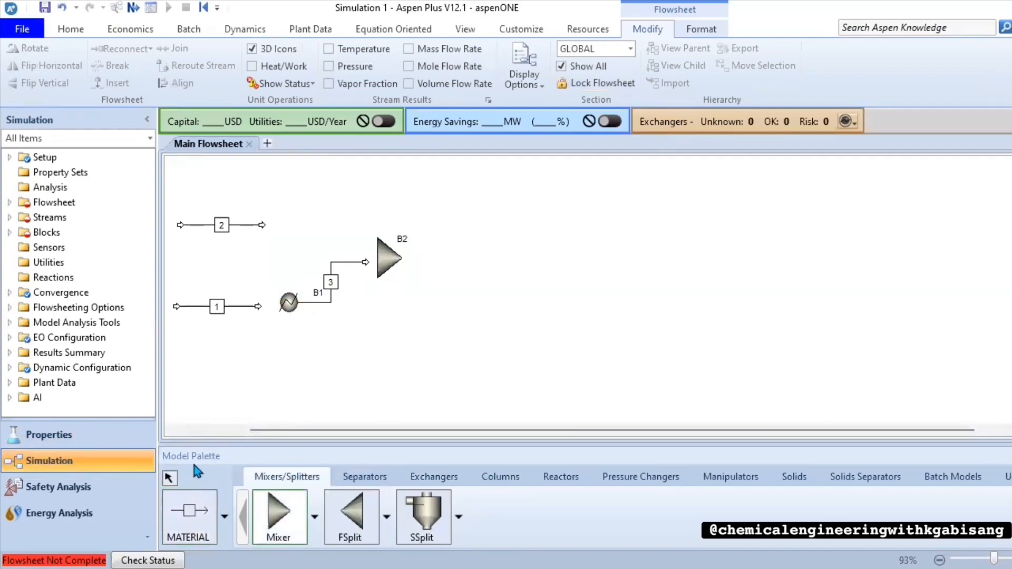
pyautogui.click(170, 478)
pyautogui.click(369, 263)
pyautogui.rightClick(370, 264)
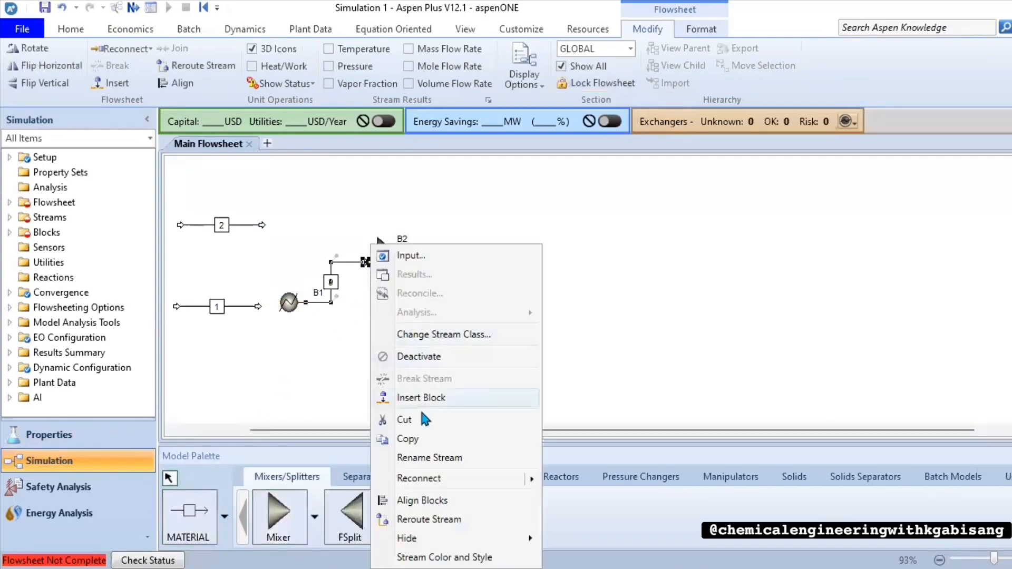
pyautogui.moveTo(482, 478)
pyautogui.click(577, 483)
pyautogui.click(373, 272)
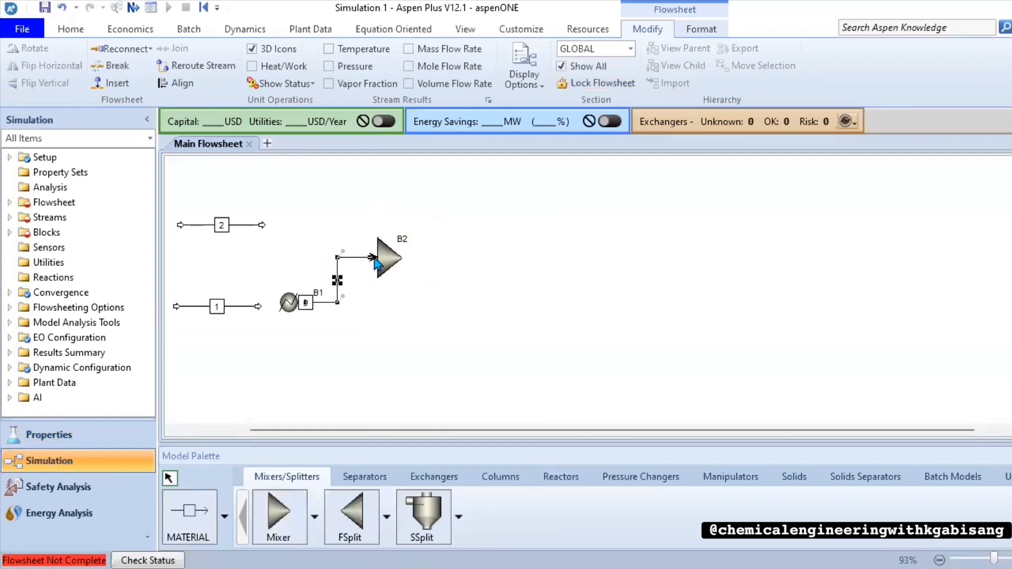
# - Reconnect the destination of stream 1 to the feed port of heater B1
pyautogui.click(258, 307)
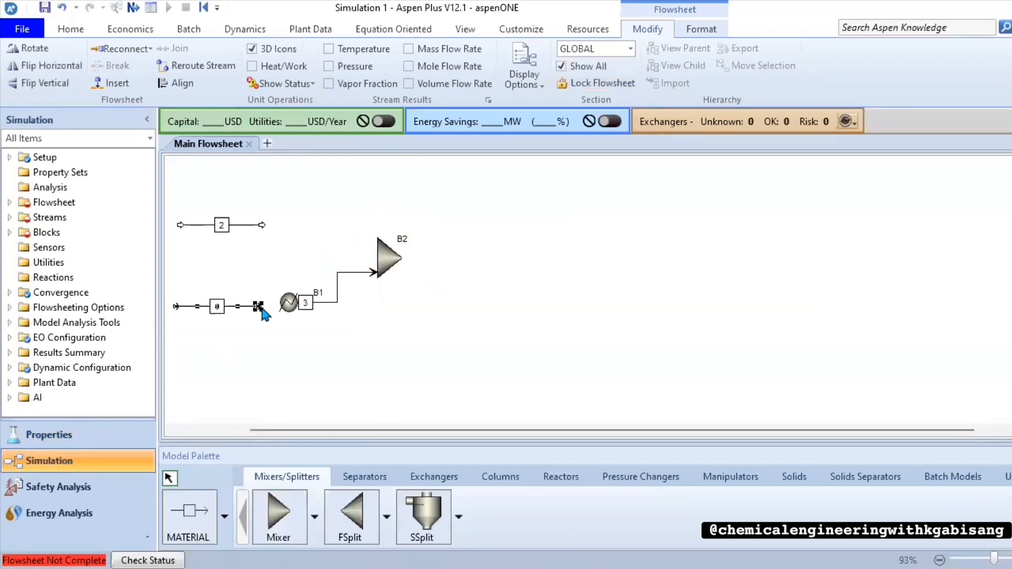
pyautogui.rightClick(253, 316)
pyautogui.moveTo(379, 232)
pyautogui.click(474, 237)
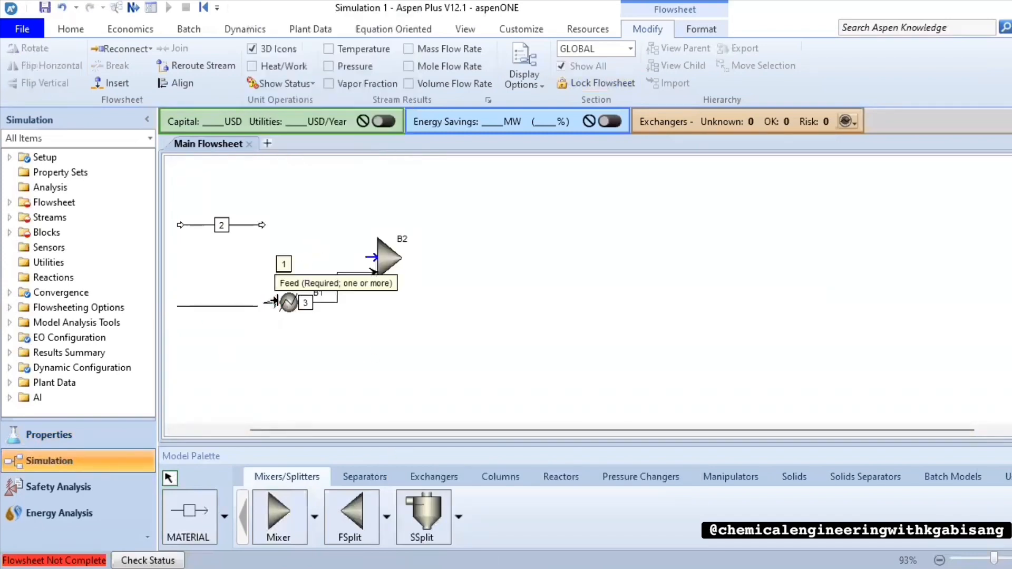
pyautogui.click(276, 303)
# - Reconnect the destination of stream 2 to the feed port of mixer B2
pyautogui.click(245, 225)
pyautogui.rightClick(261, 225)
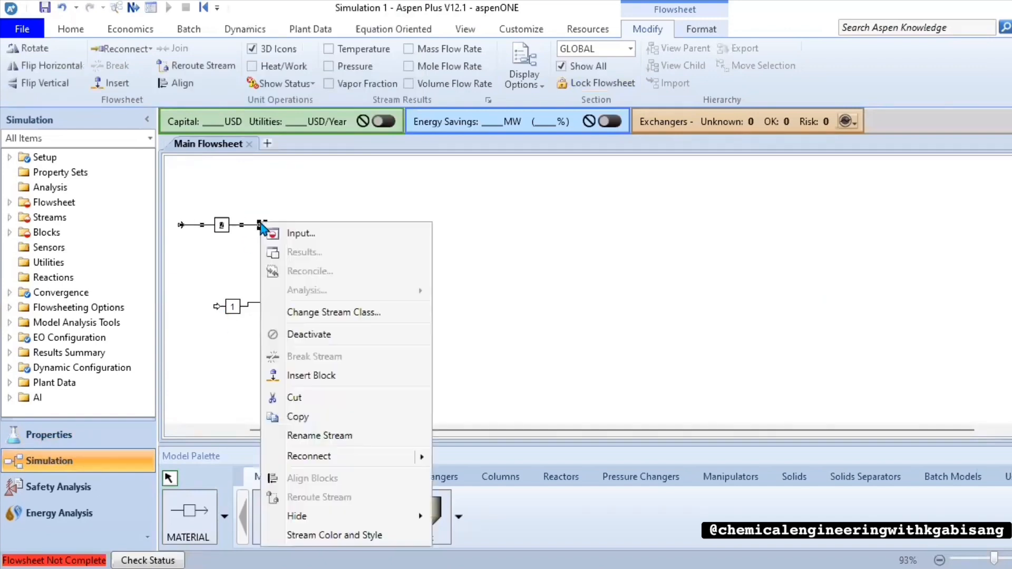
pyautogui.moveTo(406, 456)
pyautogui.click(477, 457)
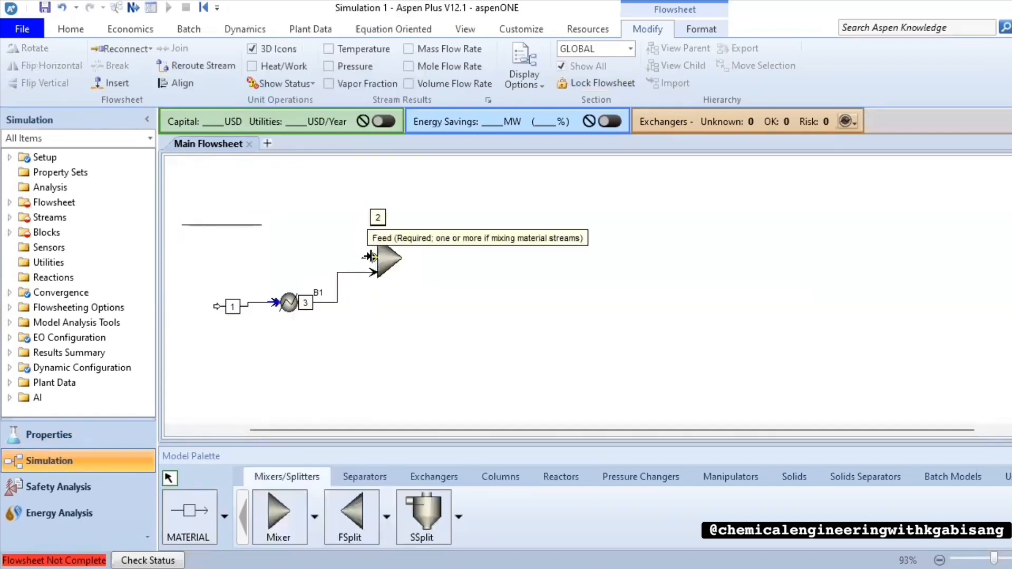
pyautogui.click(350, 258)
# - Adjust the routing of stream 2 at the mixer inlet and shift stream 1's label closer to heater B1
pyautogui.moveTo(334, 261); pyautogui.dragTo(335, 249)
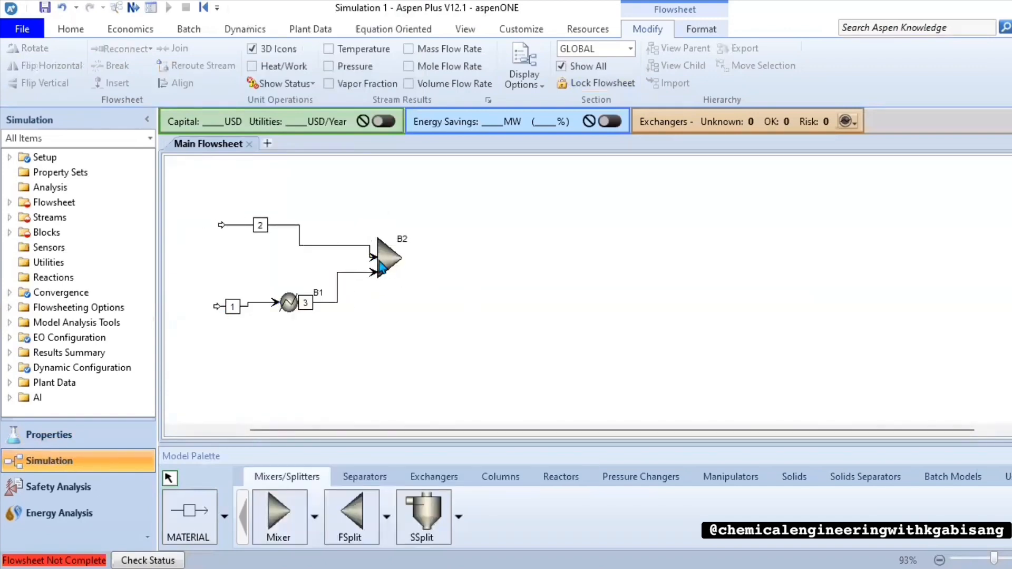
pyautogui.click(321, 255)
pyautogui.click(222, 314)
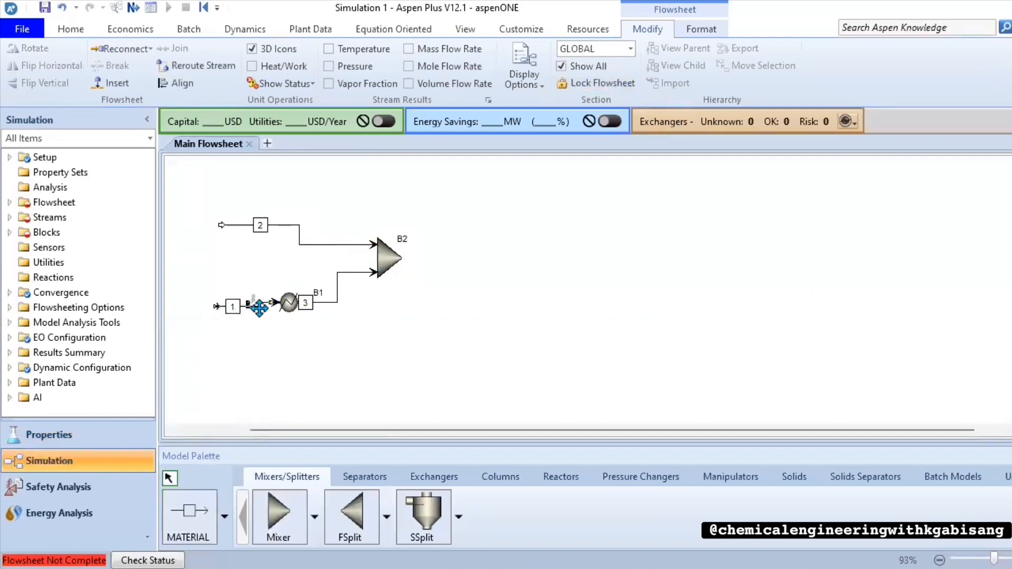
pyautogui.moveTo(247, 315)
pyautogui.mouseDown()
pyautogui.moveTo(255, 300)
pyautogui.moveTo(256, 311)
pyautogui.mouseUp()
pyautogui.click(265, 332)
pyautogui.click(263, 328)
# - Draw a material stream from the product outlet of mixer B2
pyautogui.click(211, 516)
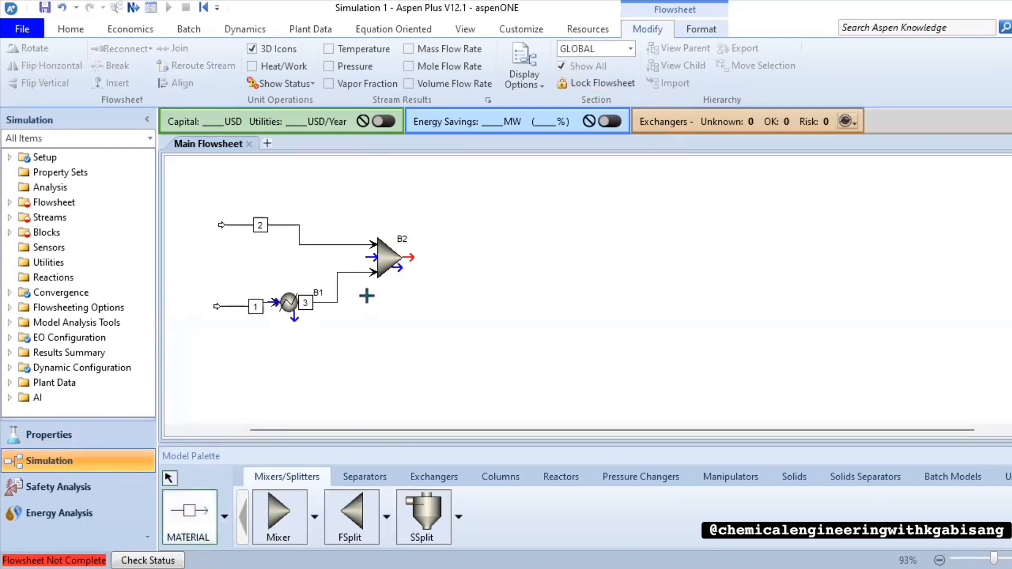
pyautogui.click(401, 267)
pyautogui.click(476, 257)
# - Rename the mixer's upper feed stream 2 as S1-CO and the heater's feed stream 1 as S2-H2O
pyautogui.click(260, 225)
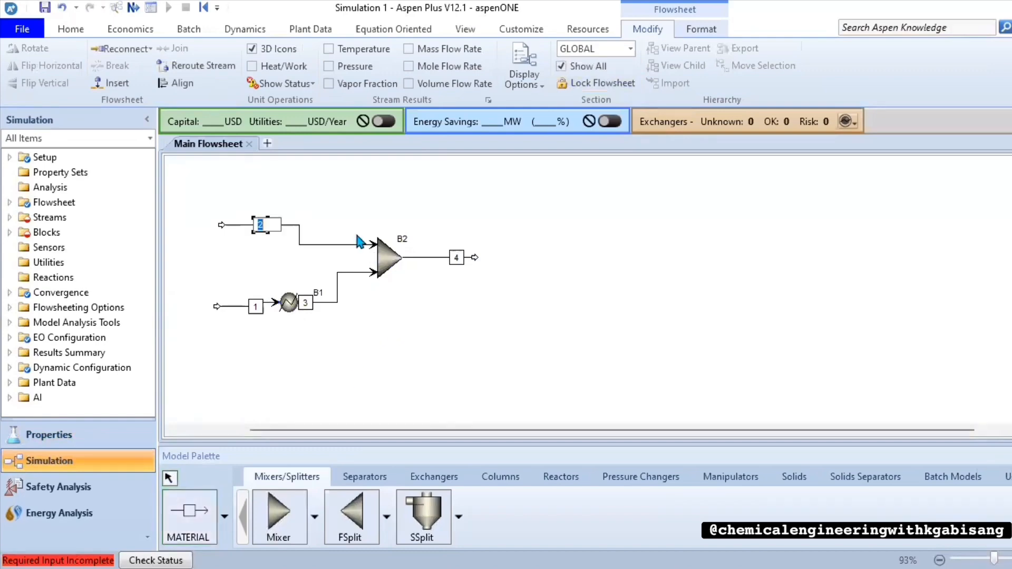
pyautogui.write('S1-CO')
pyautogui.click(262, 310)
pyautogui.write('S2-C')
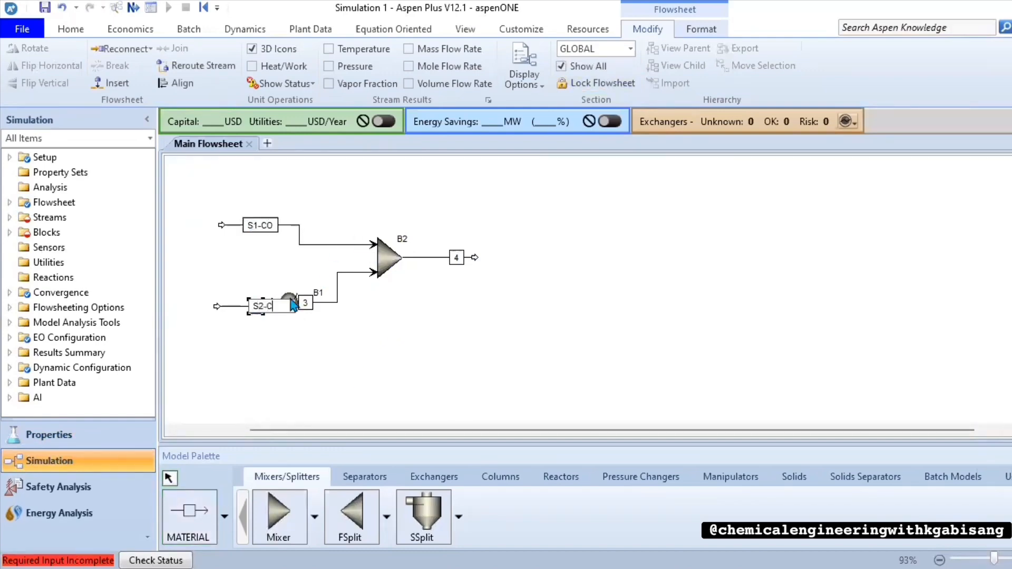
pyautogui.press('BackSpace')
pyautogui.write('H2O')
pyautogui.press('Return')
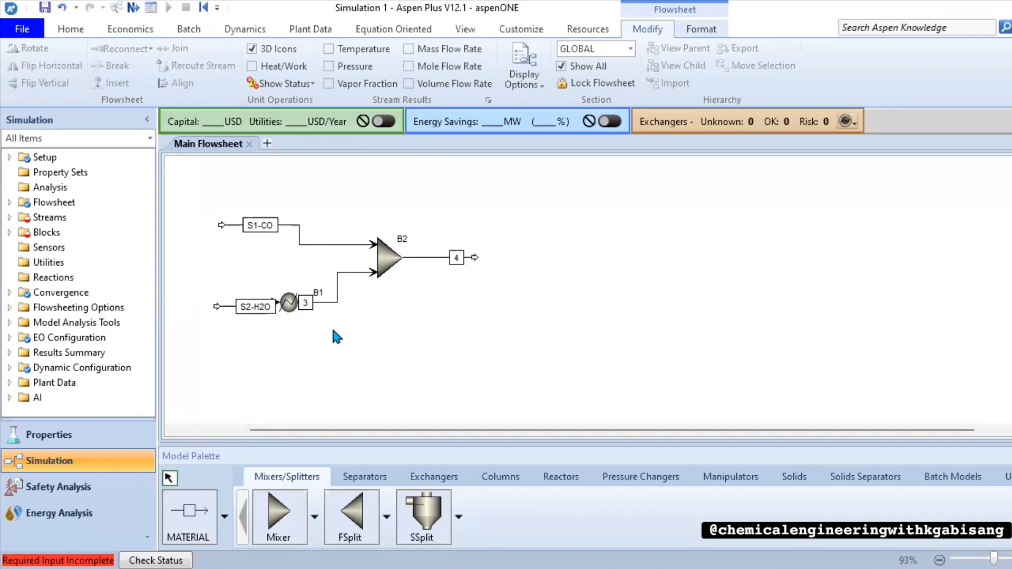
# - Rename the heater's outlet stream 3 as S3-H20-V
pyautogui.click(305, 303)
pyautogui.write('H')
pyautogui.press('BackSpace')
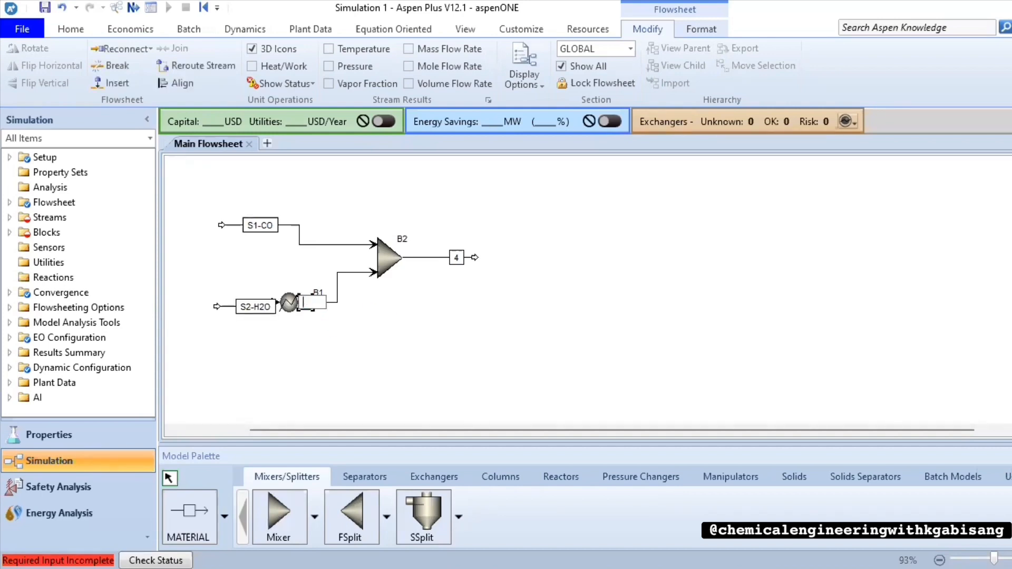
pyautogui.write('S3-H20')
pyautogui.write('VA')
pyautogui.press('BackSpace')
pyautogui.press('BackSpace')
pyautogui.write('-V')
pyautogui.click(340, 333)
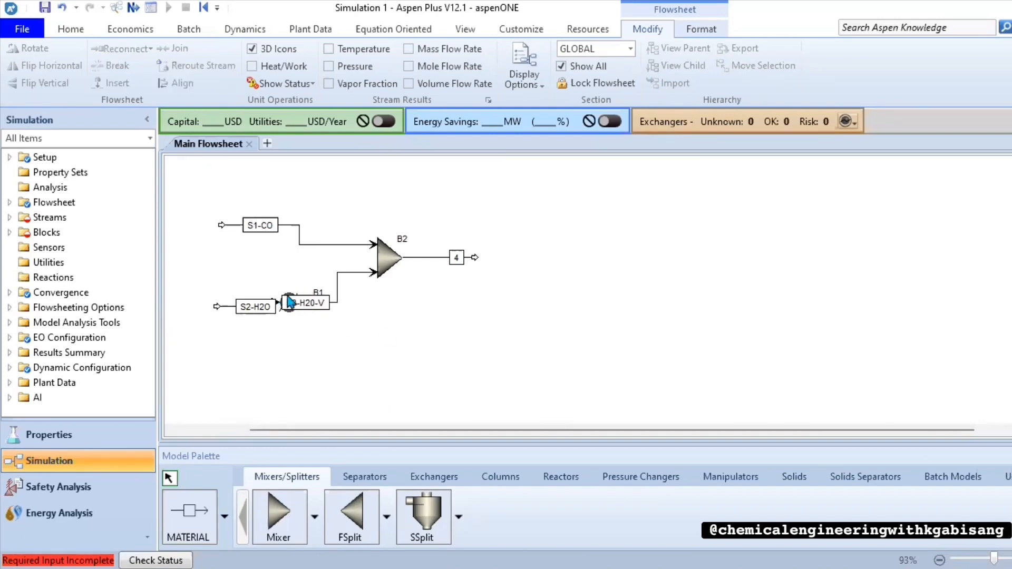
# - Place an RStoic reactor after the mixer, connect stream 4 to its feed and center the stream label between the blocks
pyautogui.click(435, 477)
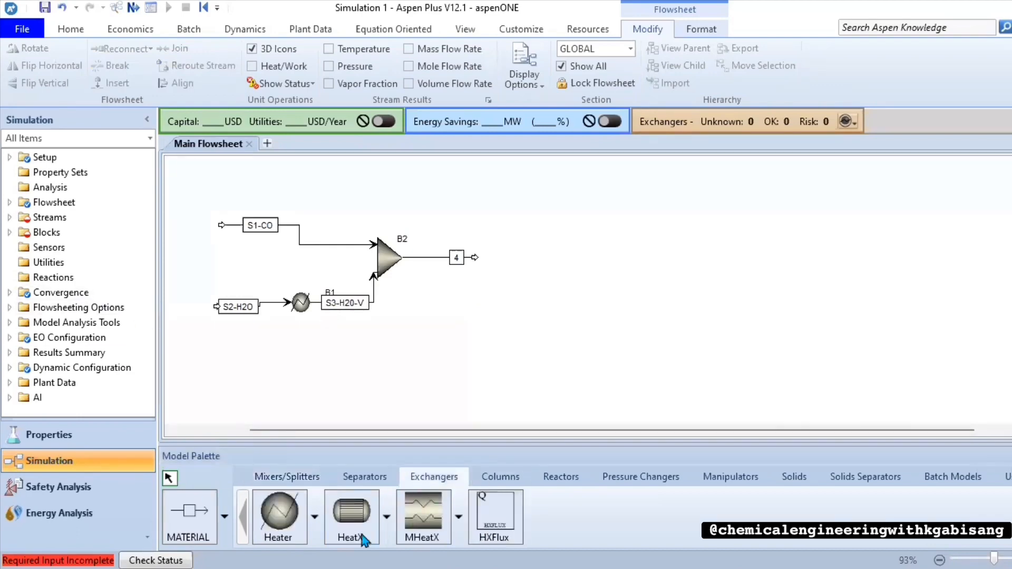
pyautogui.click(364, 476)
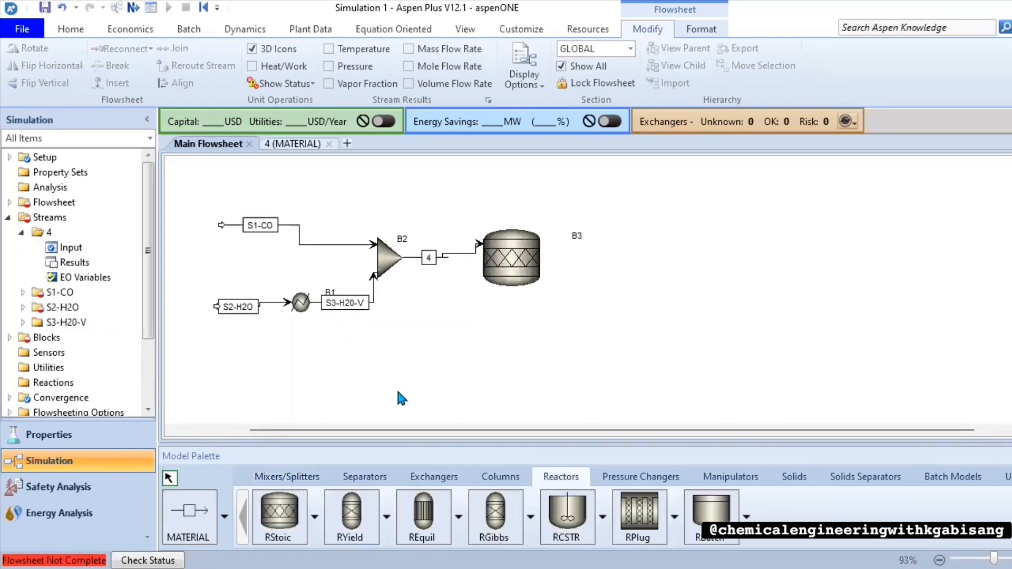
pyautogui.moveTo(435, 257); pyautogui.dragTo(444, 258)
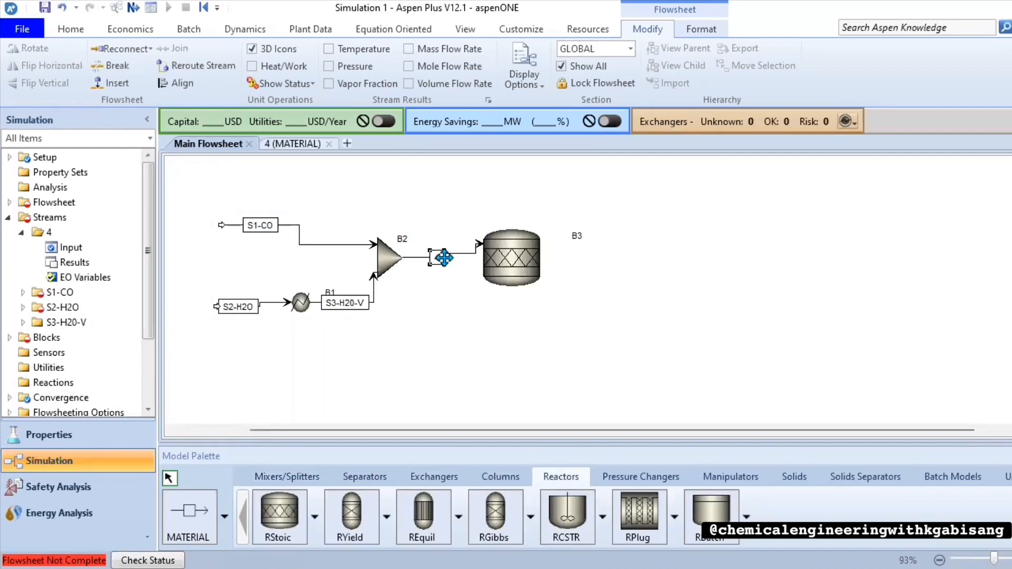
pyautogui.click(466, 308)
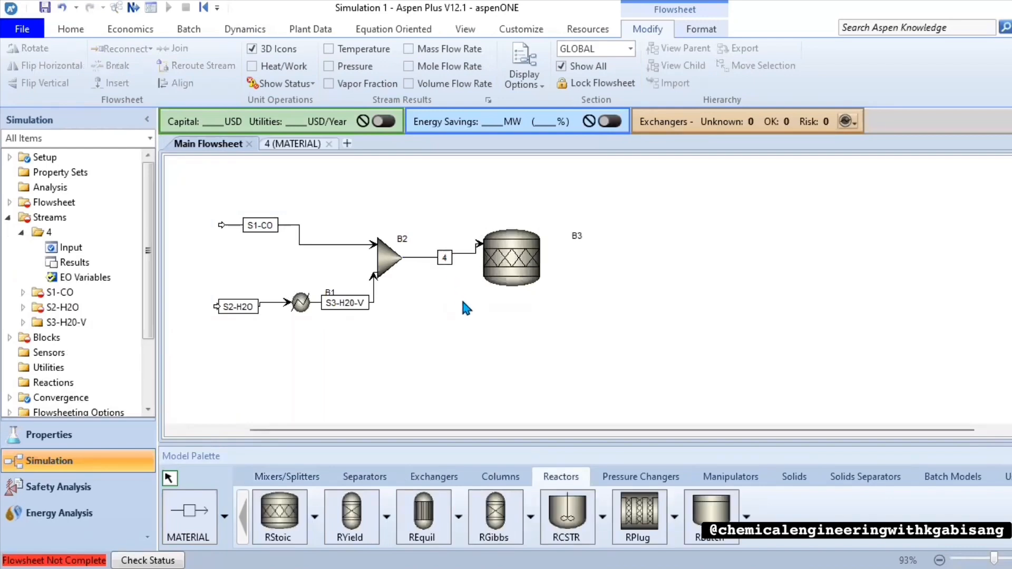
# - Draw a material stream from the product outlet of reactor B3
pyautogui.click(185, 521)
pyautogui.click(548, 271)
pyautogui.click(604, 270)
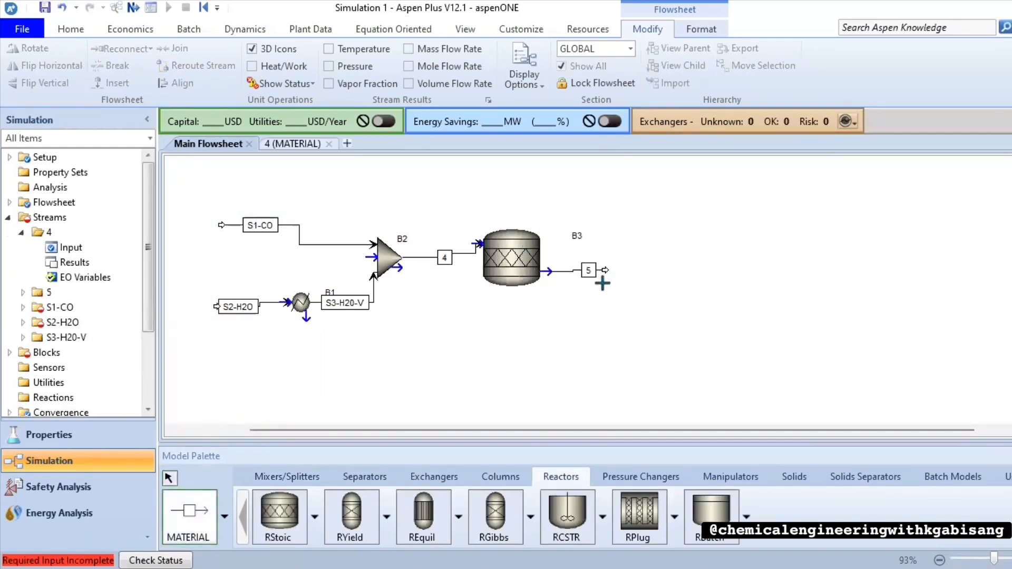
# - Place a second Heater block after reactor outlet stream 5 and draw a material stream from the heater's outlet
pyautogui.click(433, 476)
pyautogui.click(279, 514)
pyautogui.click(630, 259)
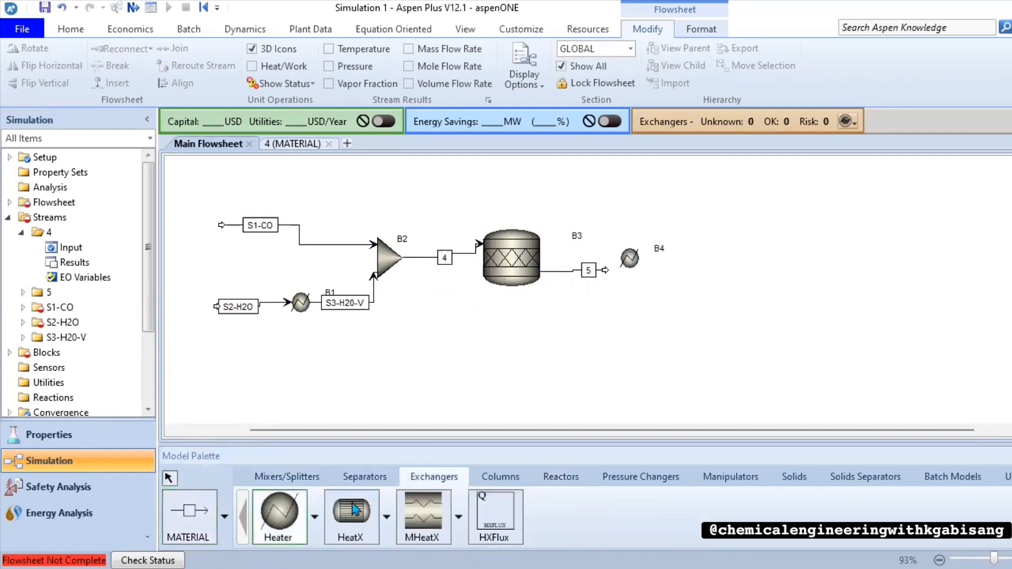
pyautogui.click(203, 519)
pyautogui.click(640, 258)
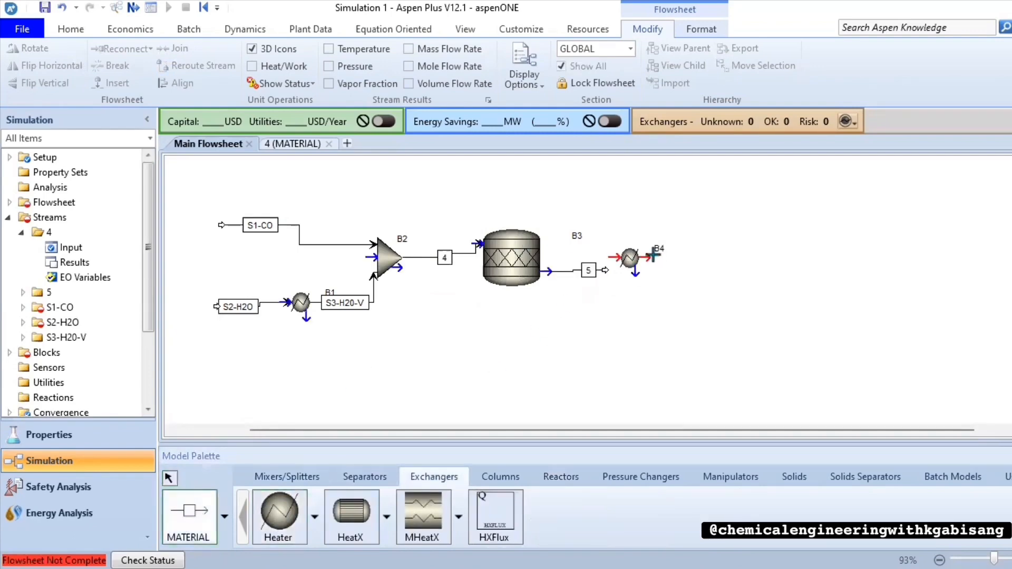
pyautogui.click(698, 262)
# - Place a Sep2 separator after heater B4 and reconnect the destination of stream 6 to the separator's feed port
pyautogui.click(364, 476)
pyautogui.click(714, 251)
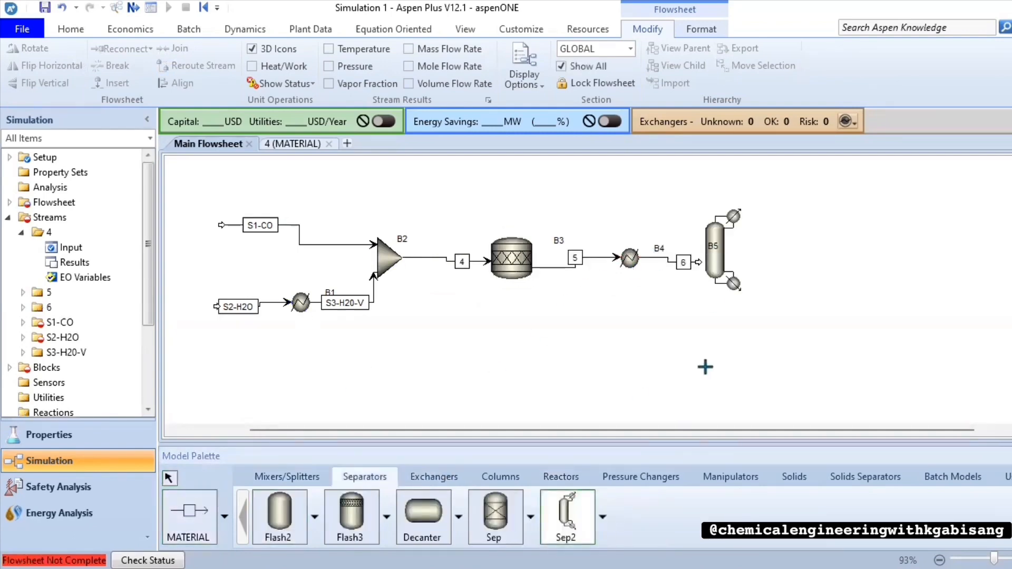
pyautogui.click(170, 479)
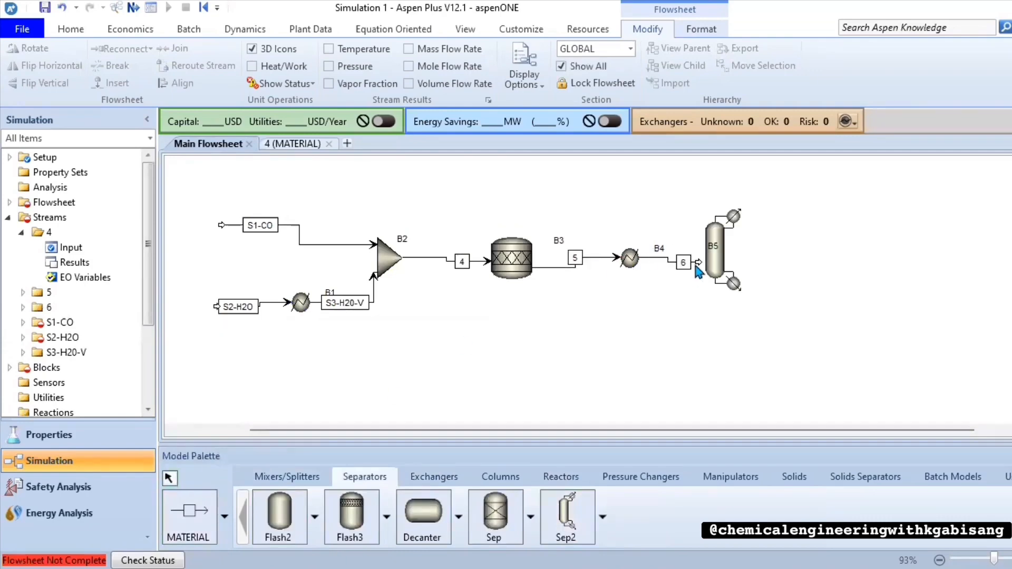
pyautogui.click(700, 261)
pyautogui.moveTo(699, 259); pyautogui.dragTo(704, 249)
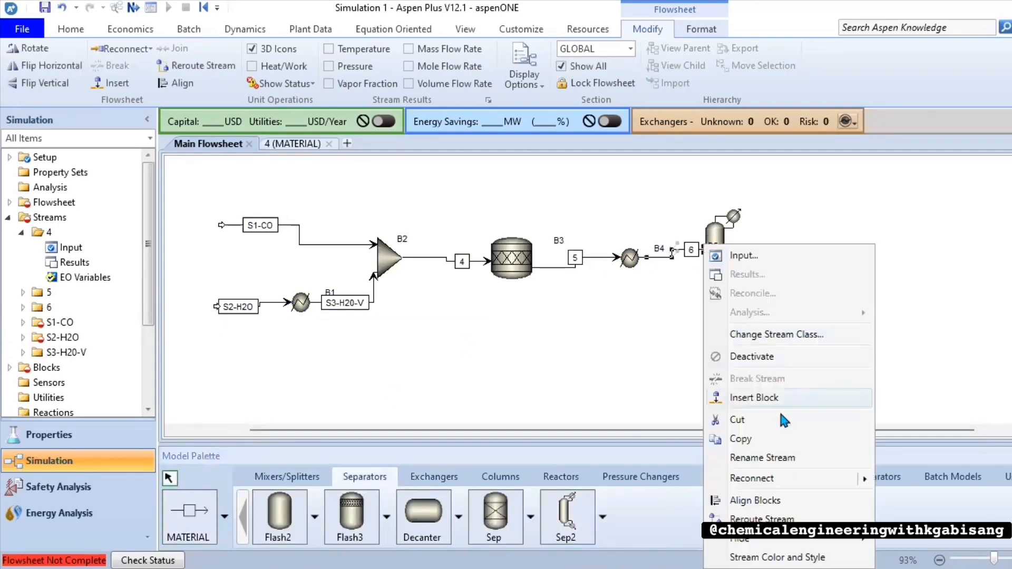
pyautogui.rightClick(705, 245)
pyautogui.moveTo(842, 469)
pyautogui.click(906, 477)
pyautogui.click(710, 257)
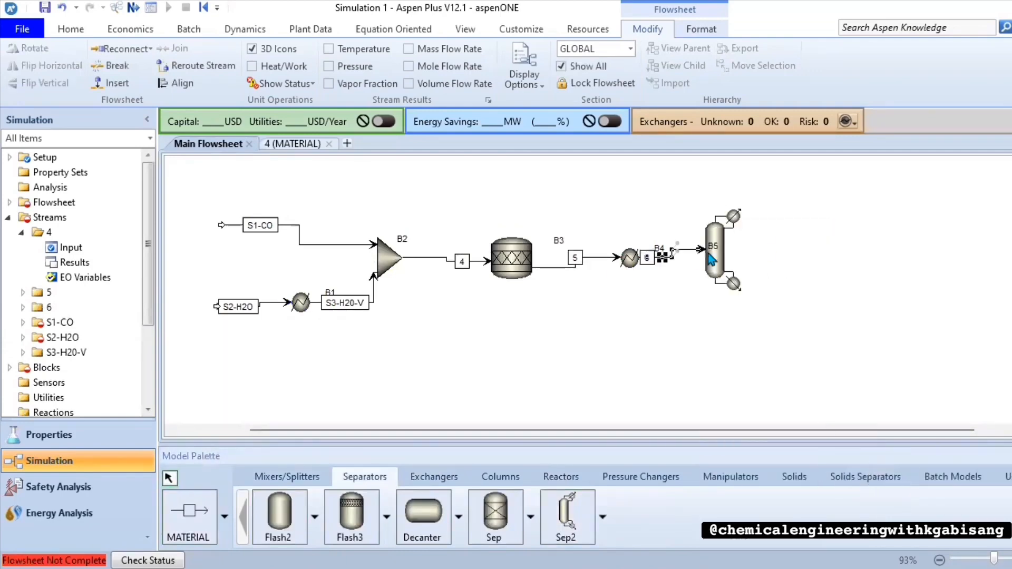
# - Draw material streams from the overhead and bottom outlets of separator B5
pyautogui.click(748, 366)
pyautogui.click(790, 184)
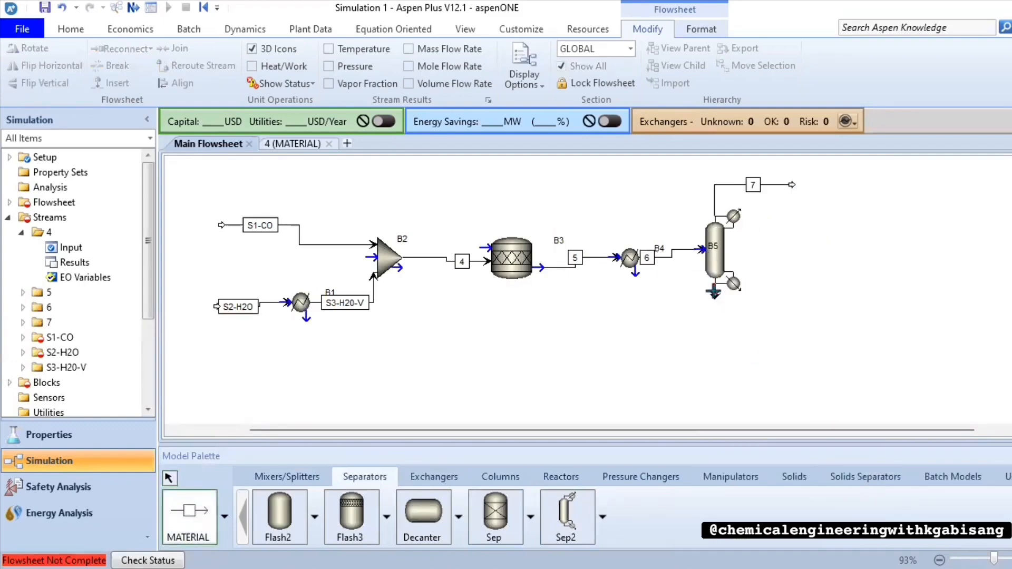
pyautogui.click(714, 291)
pyautogui.click(796, 316)
pyautogui.click(168, 478)
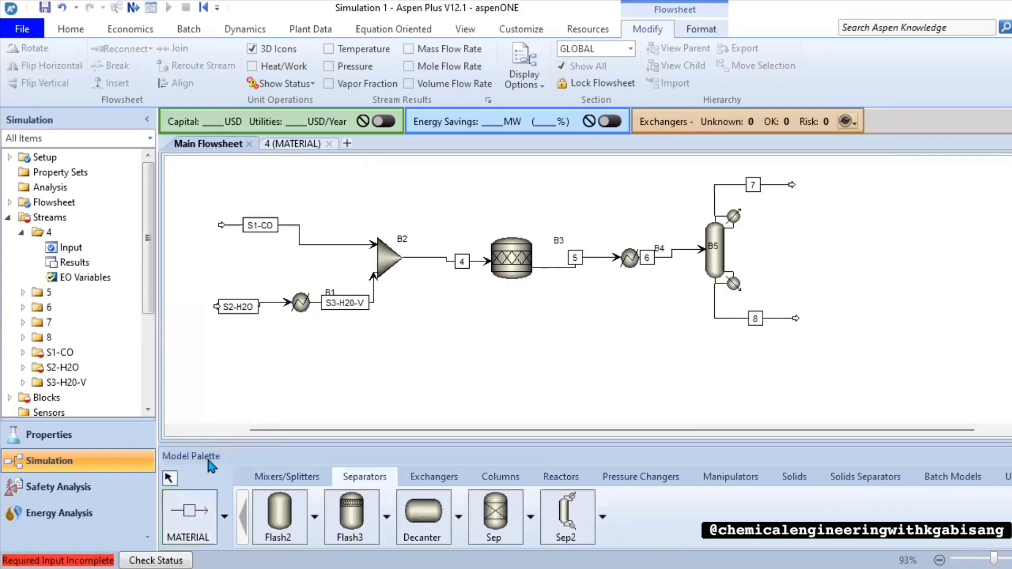
# - Rename streams 4, 5 and 6 around the reactor and second heater as S4, S5 and S6
pyautogui.click(462, 262)
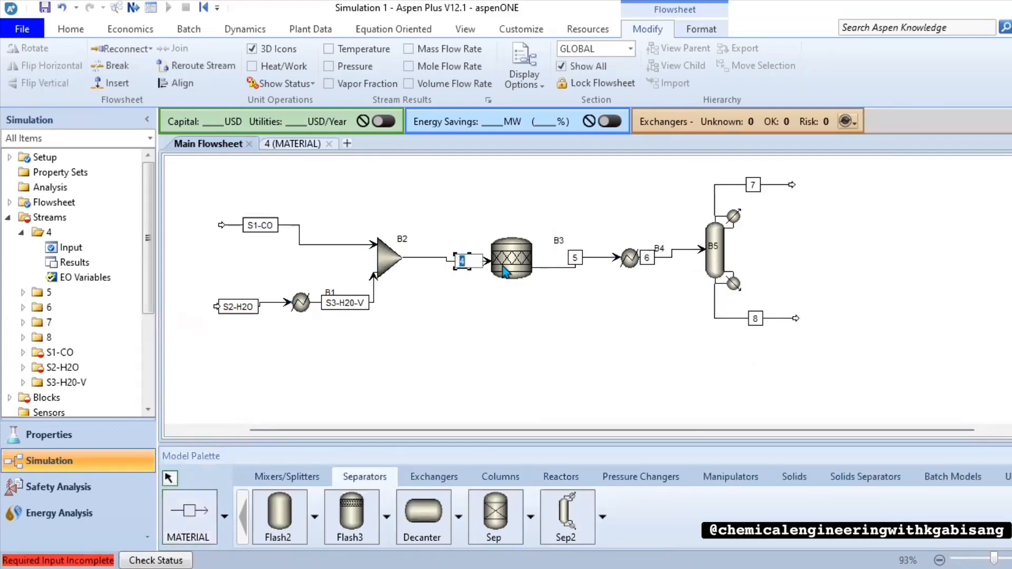
pyautogui.write('S4')
pyautogui.click(575, 258)
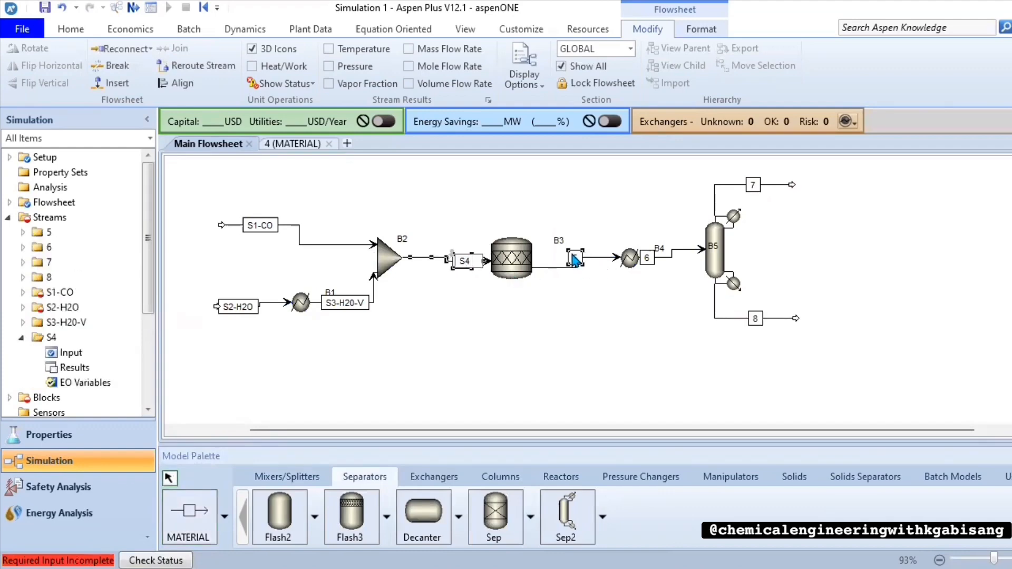
pyautogui.write('S5')
pyautogui.click(645, 259)
pyautogui.write('S6')
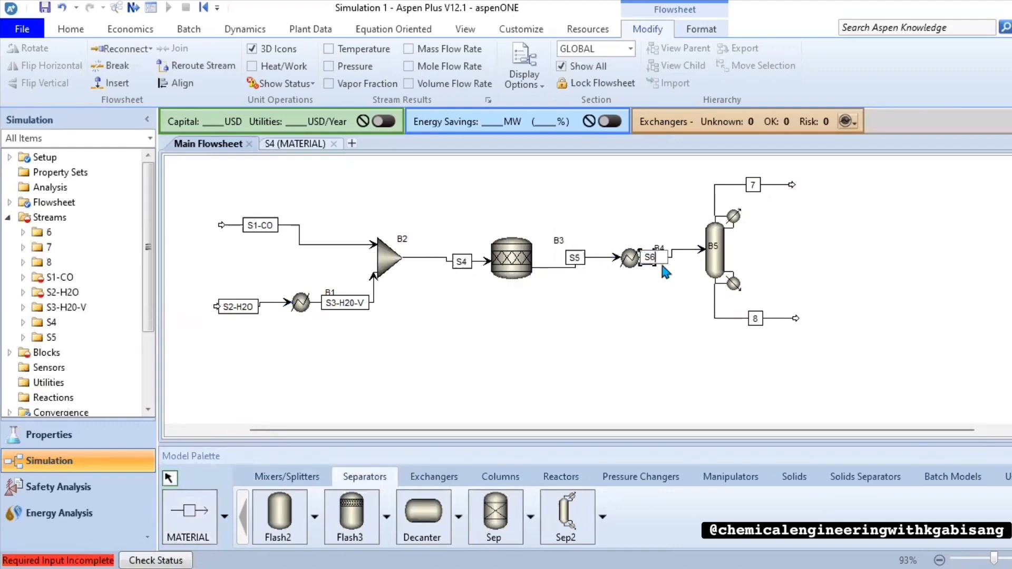
# - Rename the separator's overhead stream 7 as S7 and its bottom stream 8 as S8
pyautogui.click(753, 184)
pyautogui.write('S')
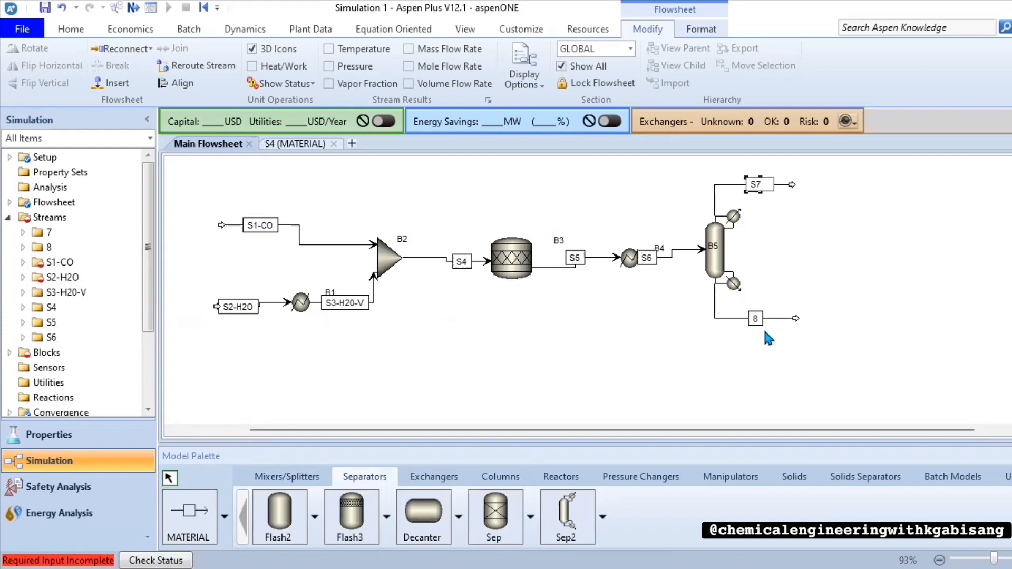
pyautogui.write('7')
pyautogui.click(755, 318)
pyautogui.write('S8')
pyautogui.click(765, 363)
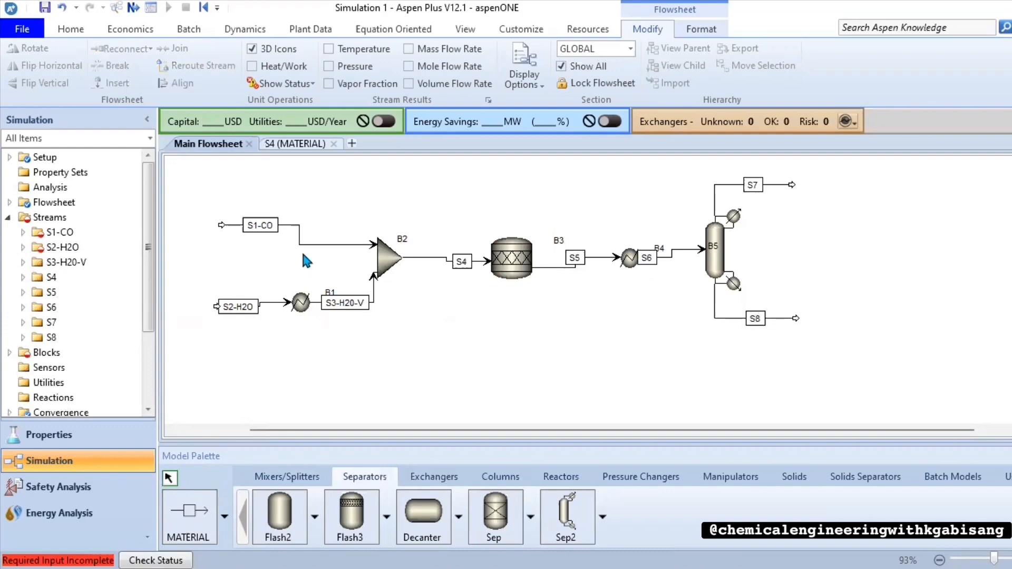
# - Rename block B1 as HEATER and block B2 as MIXER
pyautogui.click(332, 295)
pyautogui.click(332, 295)
pyautogui.write('HEATER')
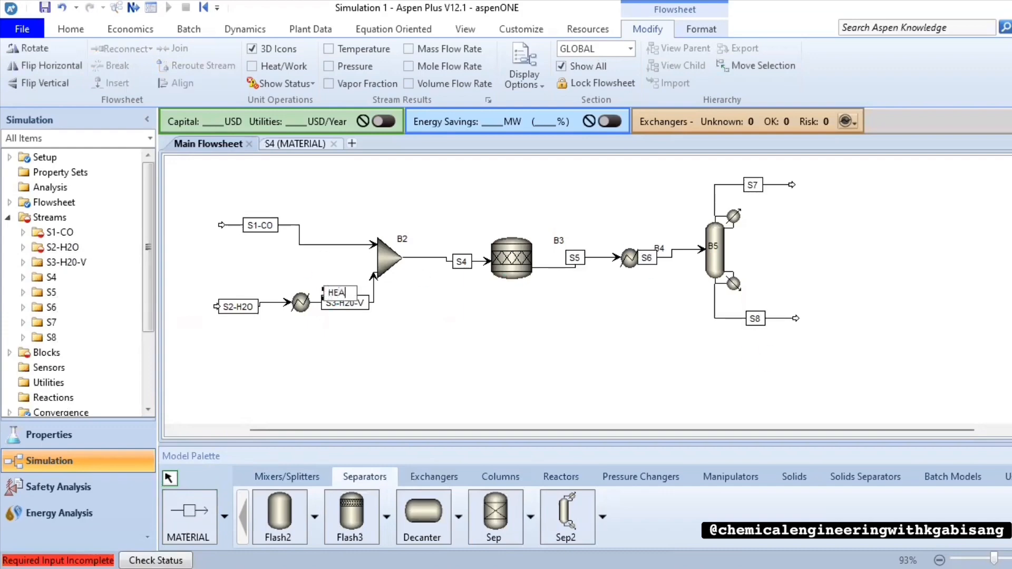
pyautogui.click(403, 239)
pyautogui.write('MIXER')
pyautogui.press('Return')
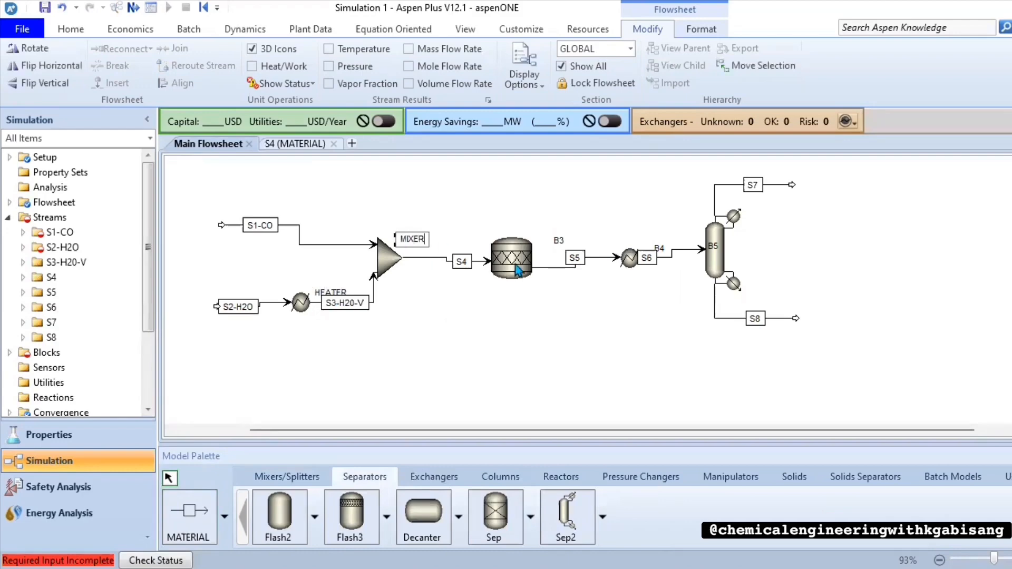
# - Rename reactor block B3 as GREACTOR and block B4 as COOLER
pyautogui.click(558, 241)
pyautogui.write('GREACTOR')
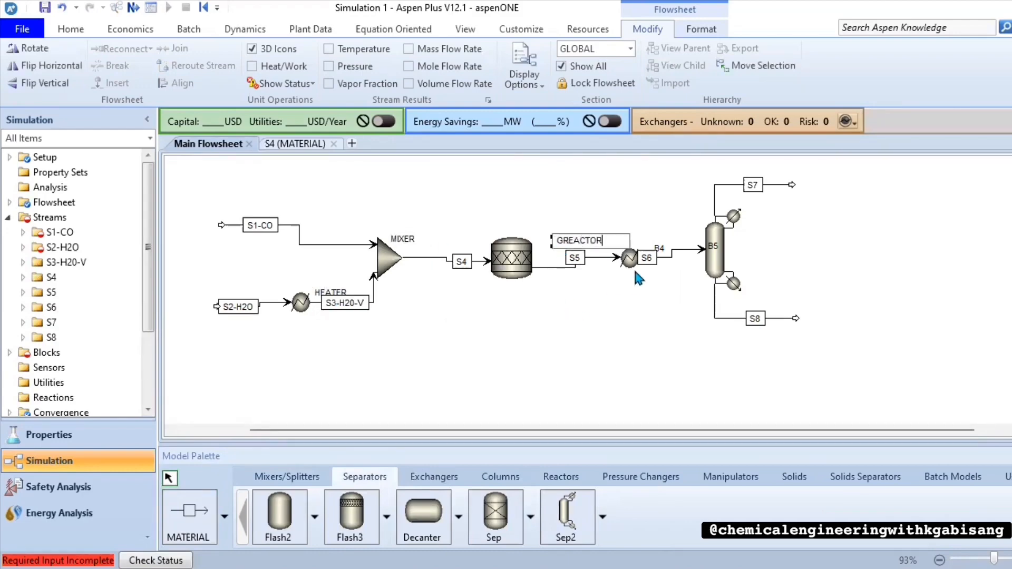
pyautogui.press('Return')
pyautogui.click(662, 249)
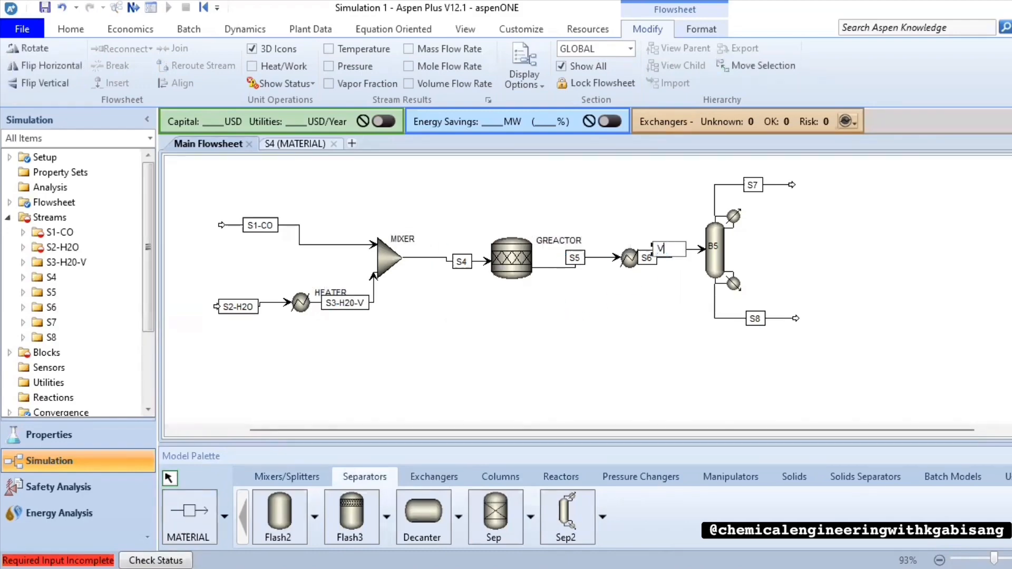
pyautogui.write('COOLER')
pyautogui.press('Return')
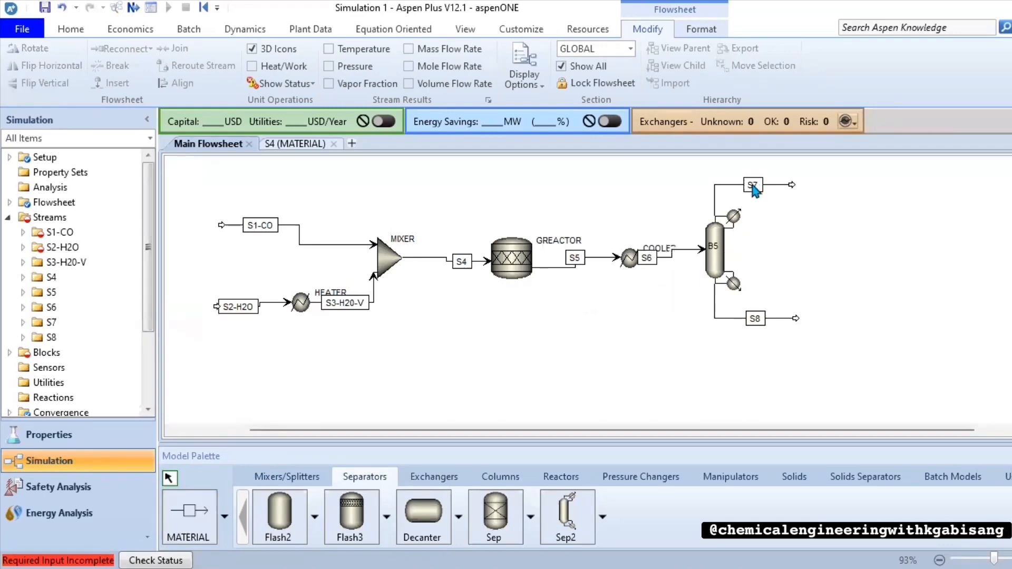
# - Rename the separator's overhead stream as S7-H2
pyautogui.click(753, 184)
pyautogui.write('S7-H')
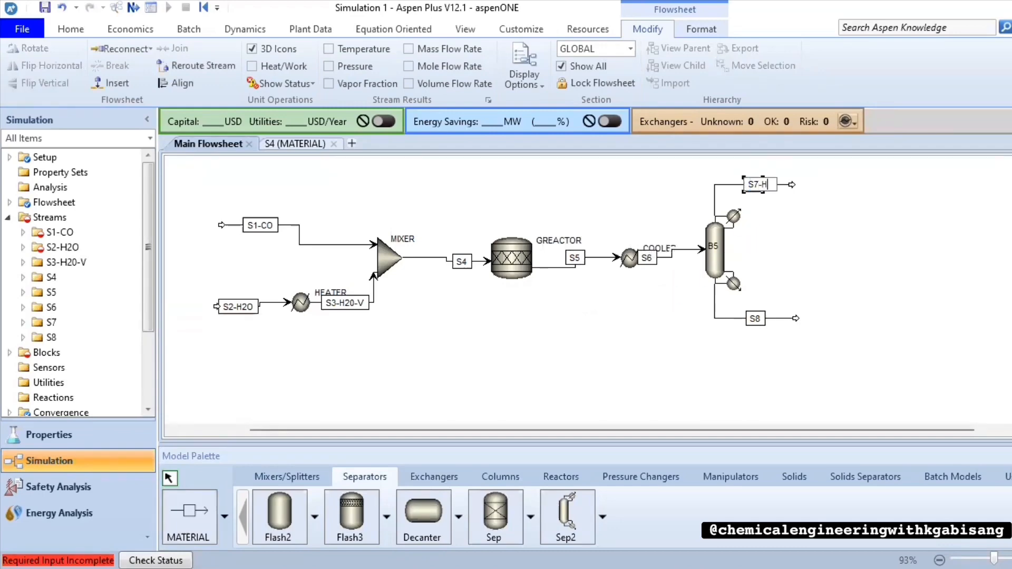
pyautogui.write('2')
# - Rename separator block B5 as SEP
pyautogui.click(714, 245)
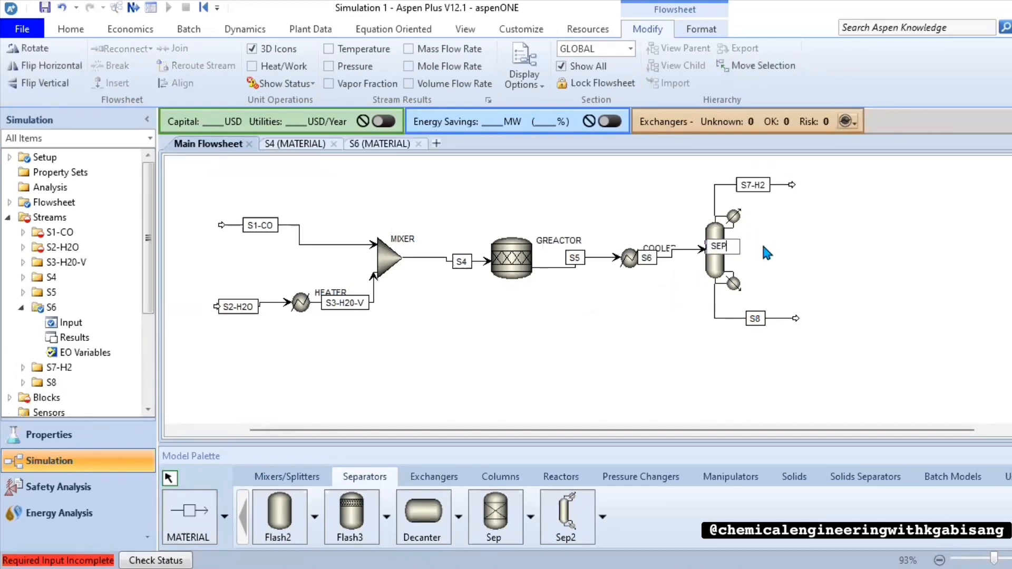
pyautogui.write('SEP')
pyautogui.press('Return')
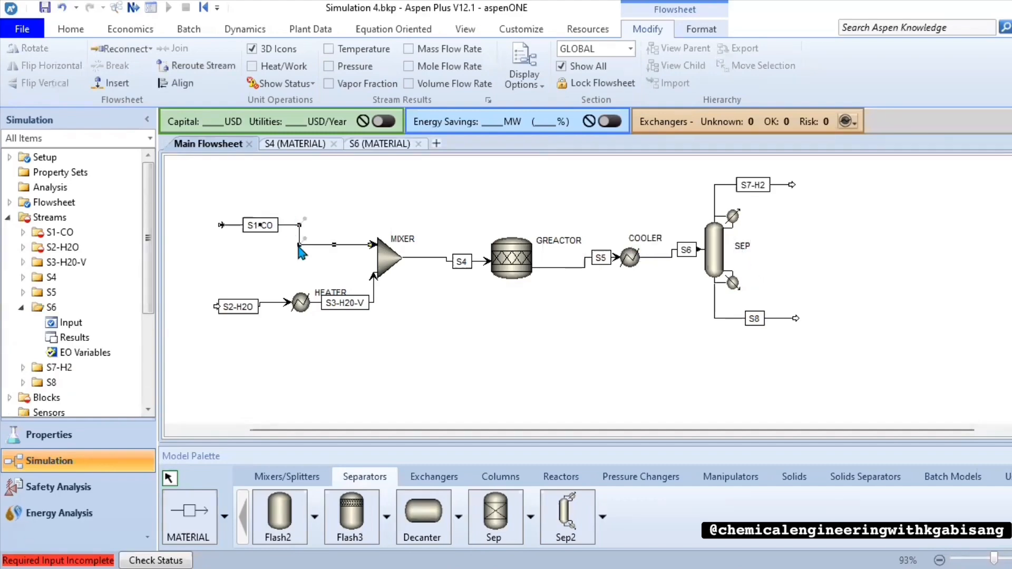
# - Specify feed stream S1-CO at 25 C and 1 bar with a CO component flow of 1
pyautogui.doubleClick(299, 237)
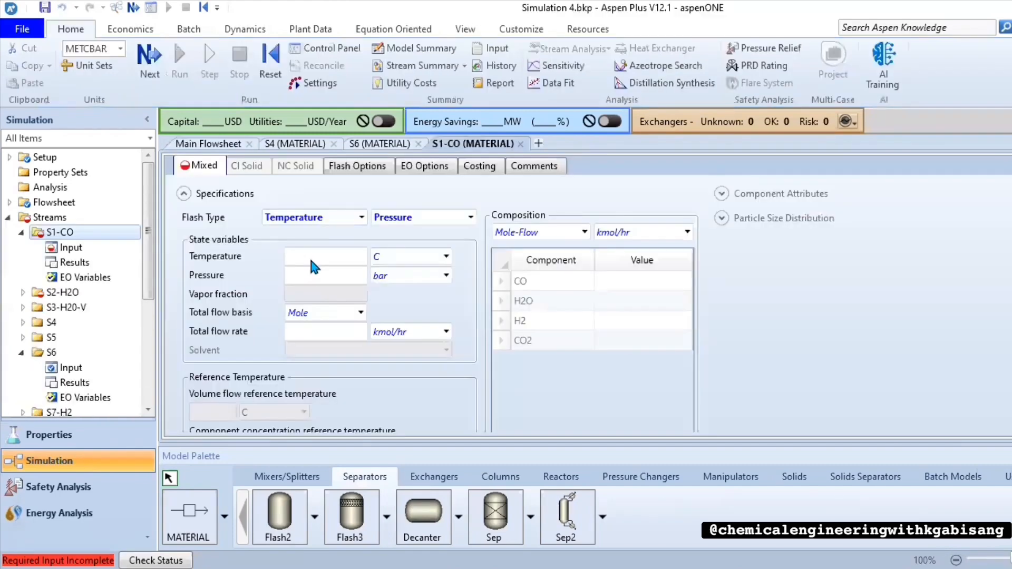
pyautogui.click(334, 256)
pyautogui.press('Tab')
pyautogui.write('1')
pyautogui.press('Return')
pyautogui.click(615, 278)
pyautogui.write('1')
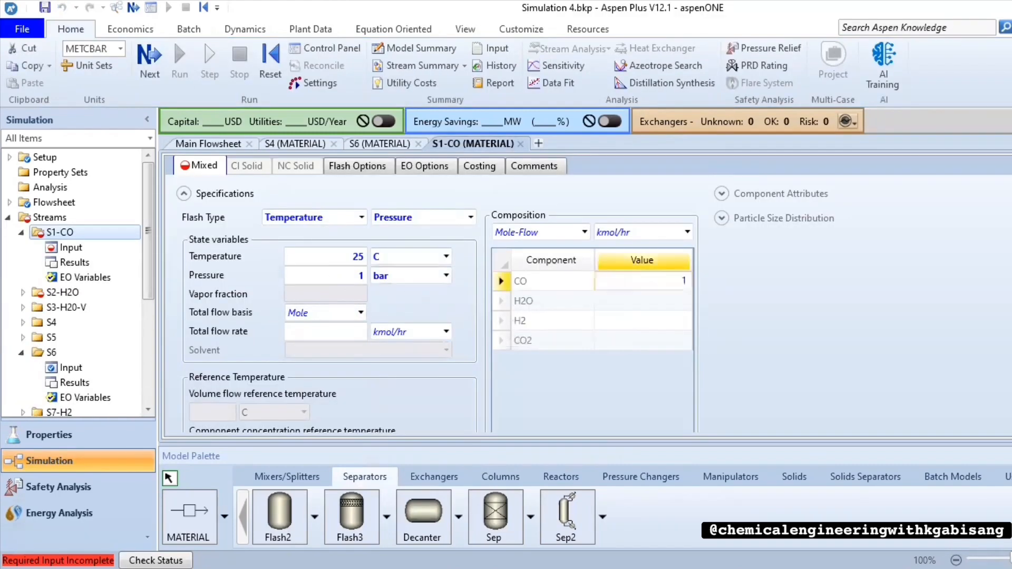
pyautogui.press('Return')
# - Switch stream S1-CO to a mass basis in kg/sec, with Mass-Flow composition and a total flow rate of 1 kg/sec
pyautogui.click(361, 312)
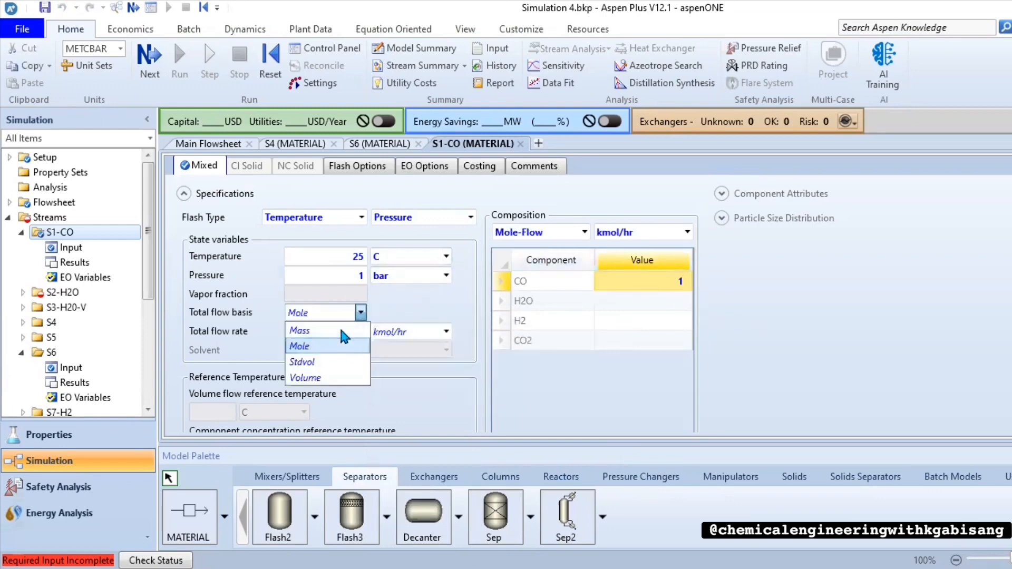
pyautogui.click(308, 330)
pyautogui.click(583, 232)
pyautogui.click(566, 262)
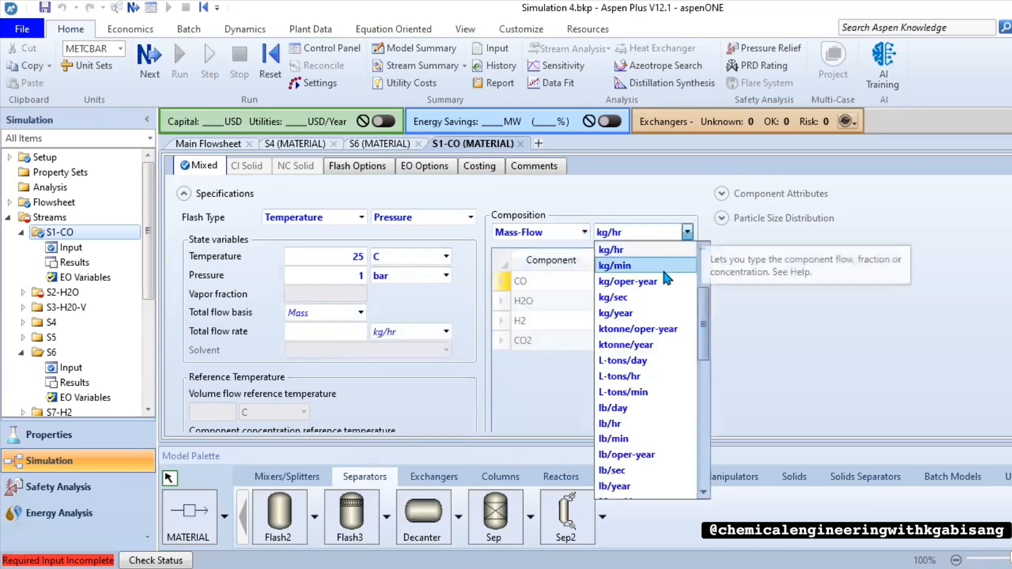
pyautogui.click(686, 231)
pyautogui.click(652, 297)
pyautogui.click(445, 331)
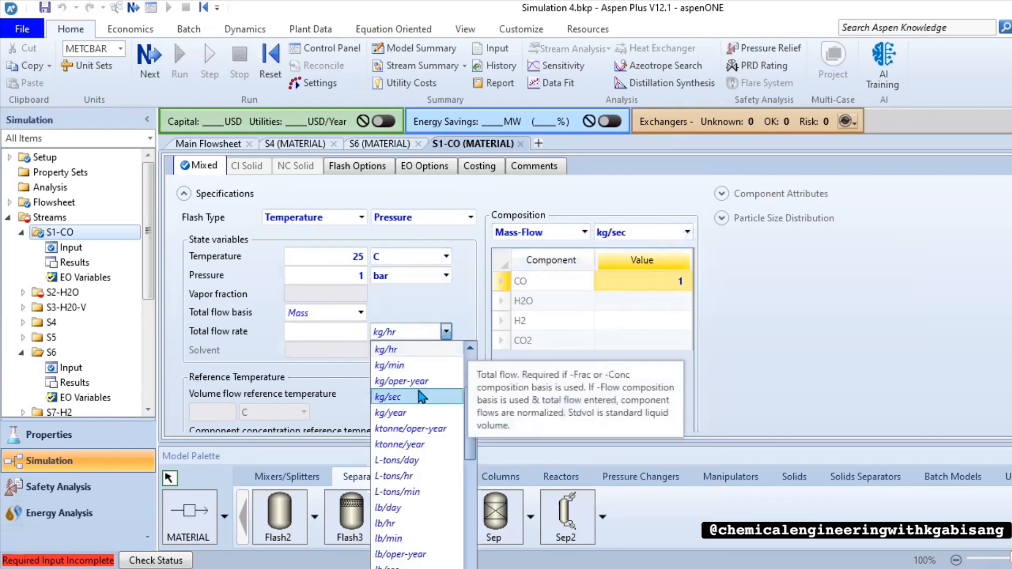
pyautogui.click(401, 395)
pyautogui.click(352, 331)
pyautogui.write('1')
pyautogui.press('Return')
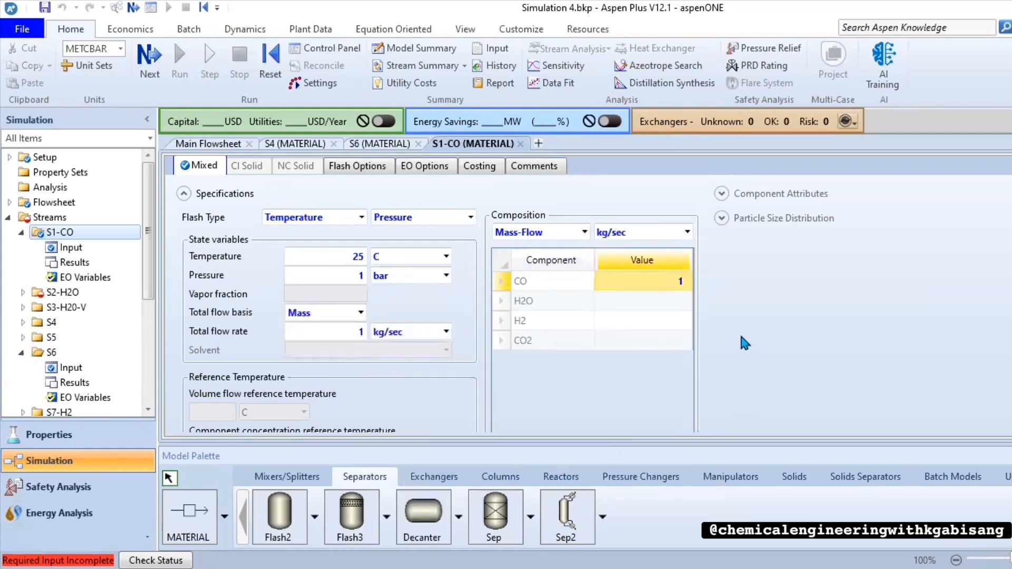
# - Set the H2O, H2 and CO2 component flows of stream S1-CO to 0
pyautogui.scroll(-1, 740, 337)
pyautogui.scroll(1, 534, 264)
pyautogui.click(613, 293)
pyautogui.write('0')
pyautogui.press('Return')
pyautogui.write('0')
pyautogui.press('Return')
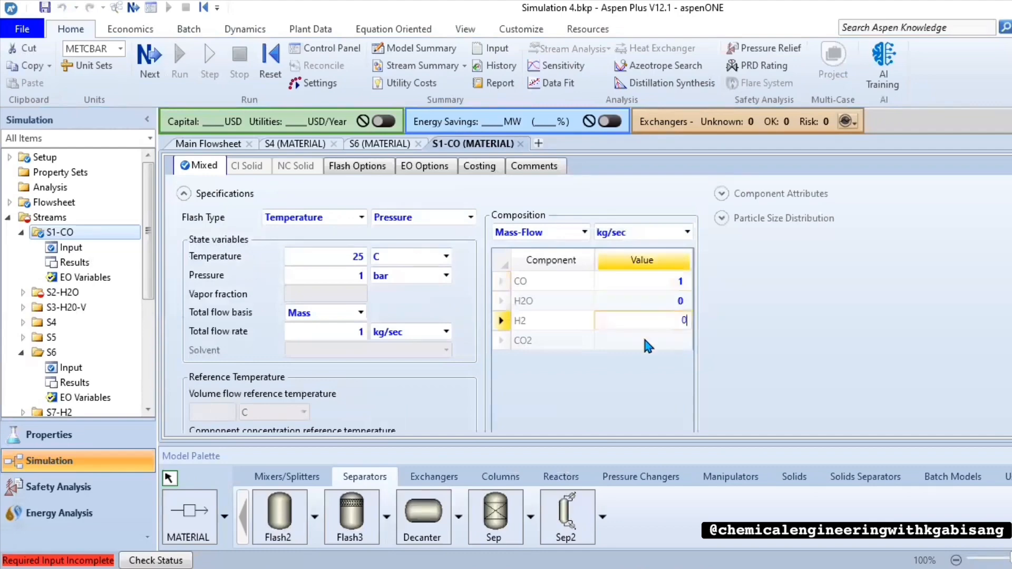
pyautogui.write('0')
pyautogui.press('Return')
# - Set feed stream S2-H2O to a temperature of 25 C and a pressure of 1 bar
pyautogui.click(218, 149)
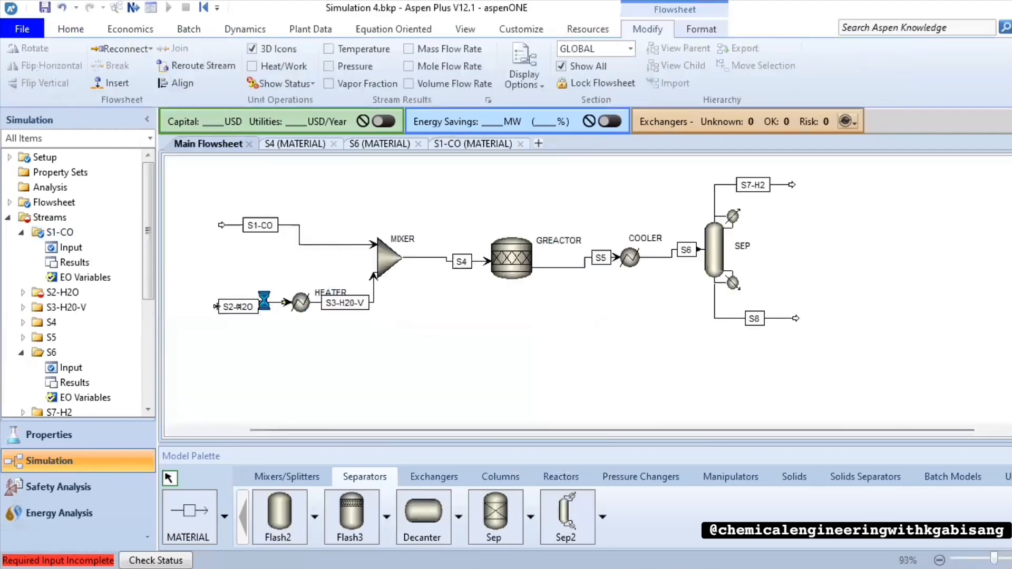
pyautogui.doubleClick(263, 302)
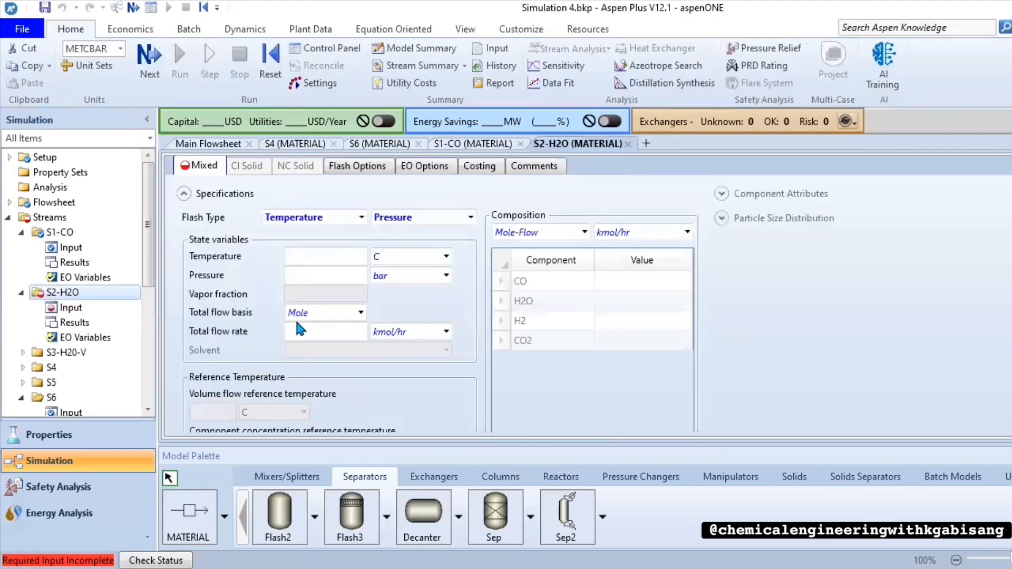
pyautogui.click(339, 275)
pyautogui.write('1')
# - Enter stream S2-H2O's component flows as 1 for H2O and 0 for H2, CO2 and CO
pyautogui.click(629, 301)
pyautogui.write('1')
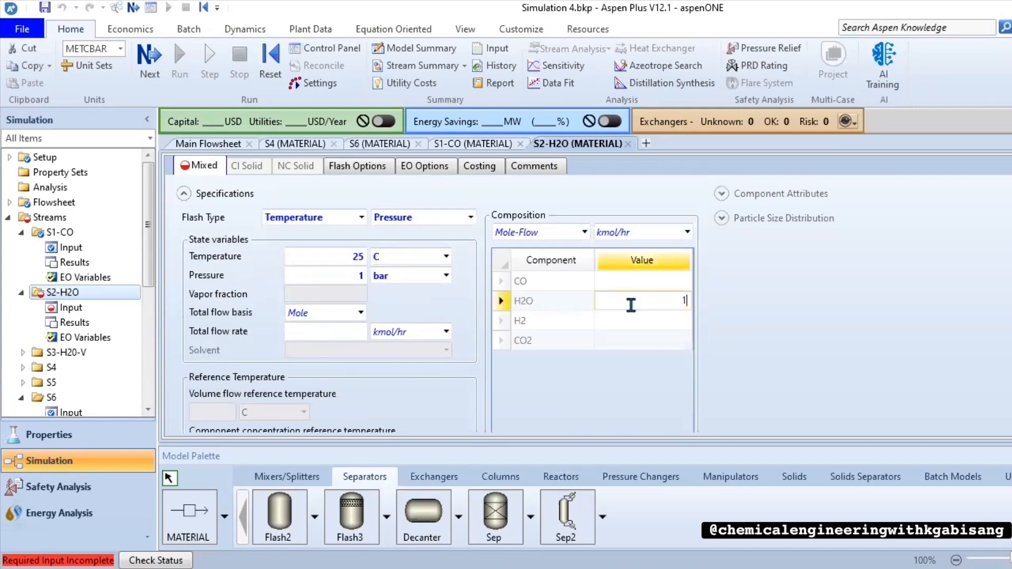
pyautogui.click(656, 320)
pyautogui.write('0')
pyautogui.click(661, 341)
pyautogui.write('0')
pyautogui.click(632, 280)
pyautogui.write('0')
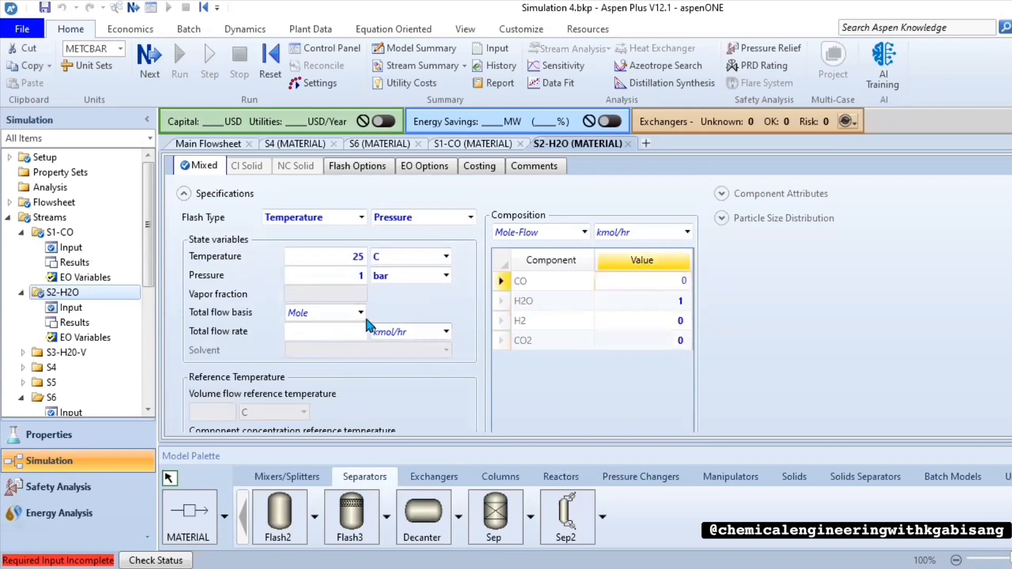
# - Set stream S2-H2O's total flow to 1 kg/sec on a Mass basis and its composition basis to Mass-Flow
pyautogui.click(360, 313)
pyautogui.click(341, 328)
pyautogui.click(329, 333)
pyautogui.write('1')
pyautogui.click(446, 331)
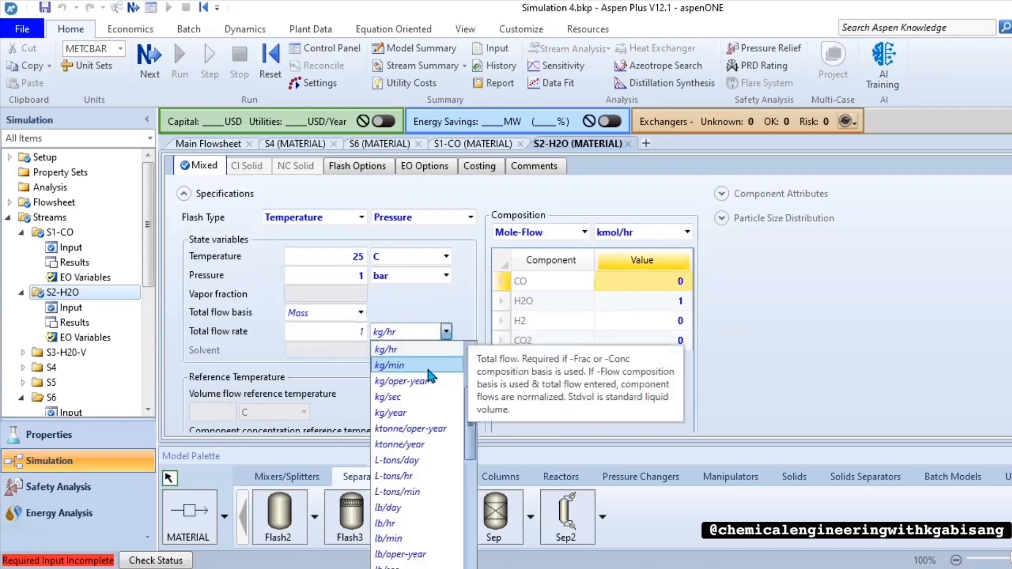
pyautogui.click(388, 397)
pyautogui.click(584, 232)
pyautogui.click(519, 263)
pyautogui.click(686, 232)
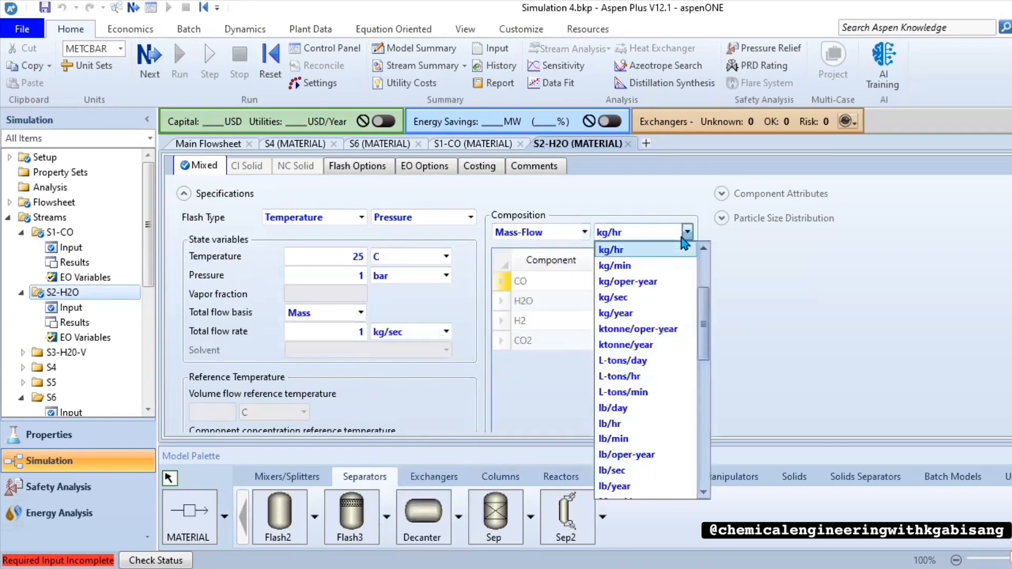
pyautogui.click(684, 247)
# - Specify the HEATER block with a temperature of 100 C and a pressure of 1 bar
pyautogui.click(201, 146)
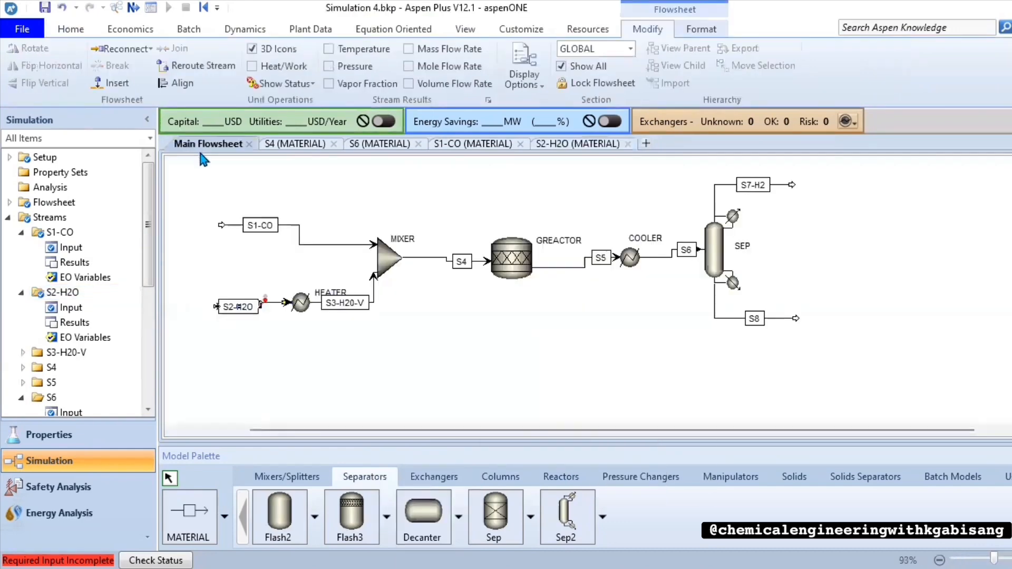
pyautogui.doubleClick(301, 302)
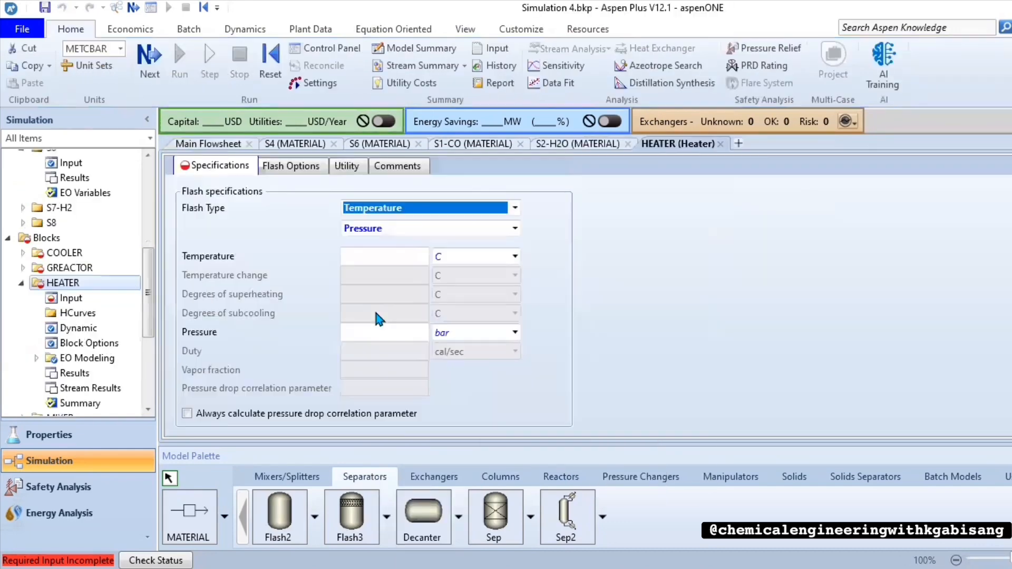
pyautogui.click(417, 257)
pyautogui.write('100')
pyautogui.press('Return')
pyautogui.click(408, 333)
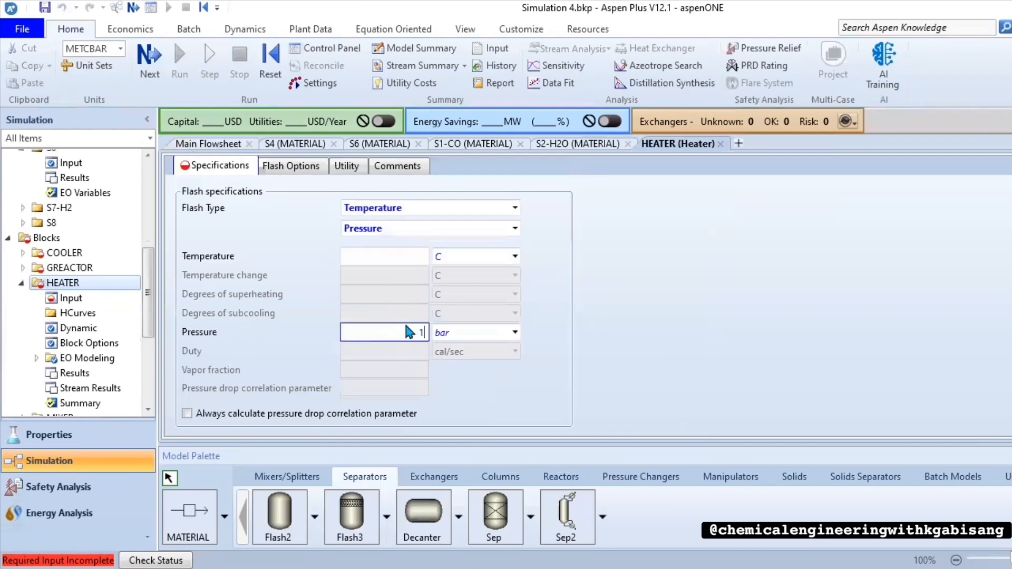
pyautogui.write('1')
pyautogui.press('Return')
# - Open the MIXER block from the main flowsheet to check its input
pyautogui.click(235, 149)
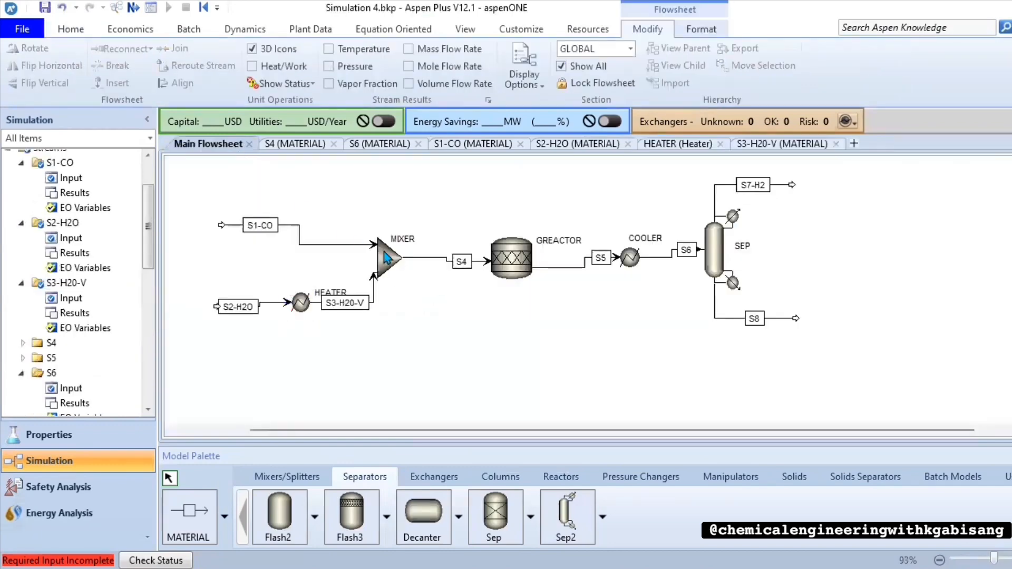
pyautogui.click(392, 256)
pyautogui.doubleClick(394, 261)
# - Set the GREACTOR block's operating conditions to 100 C and 1 bar
pyautogui.click(208, 144)
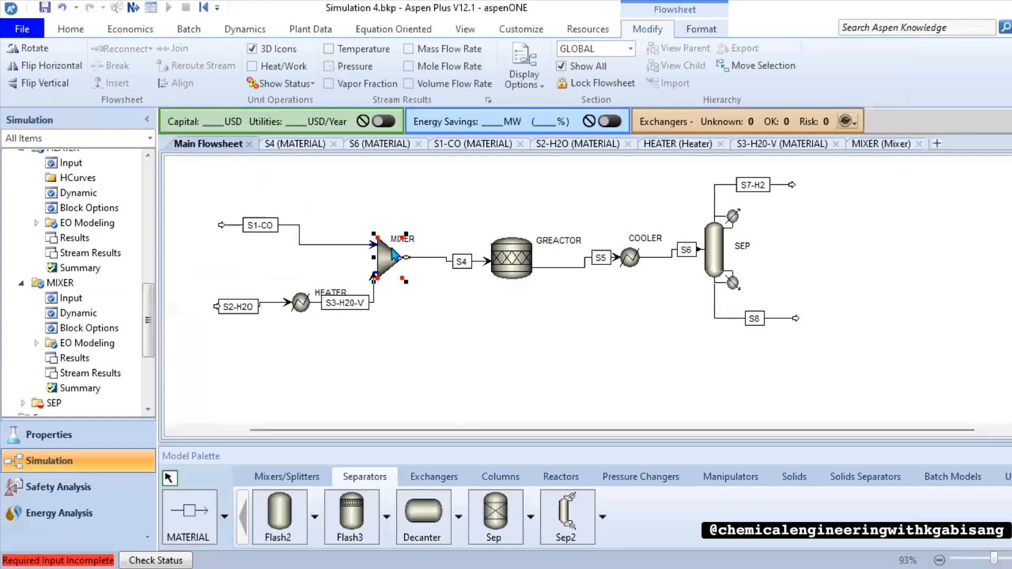
pyautogui.click(516, 264)
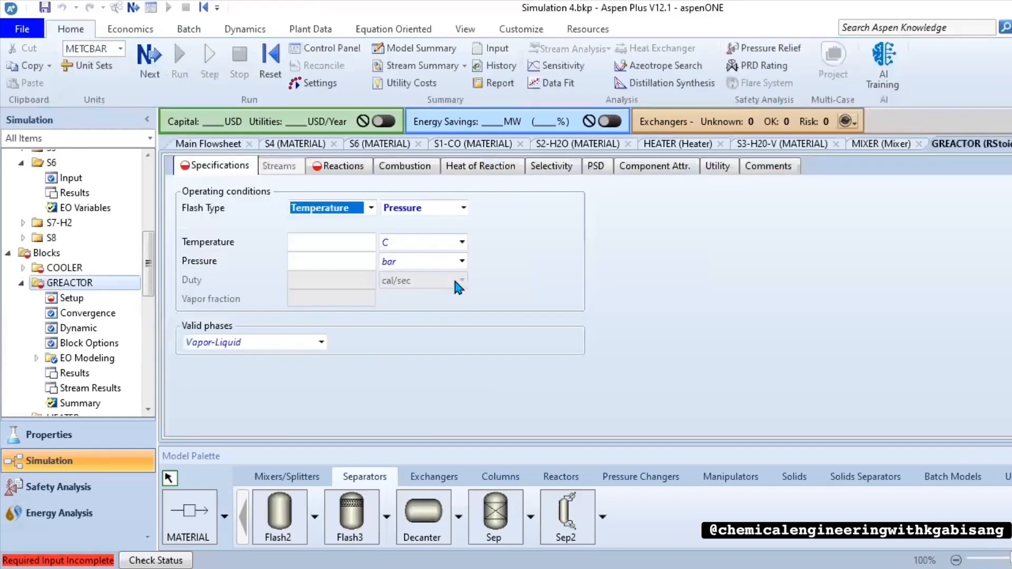
pyautogui.click(371, 238)
pyautogui.write('100')
pyautogui.click(370, 263)
pyautogui.write('1')
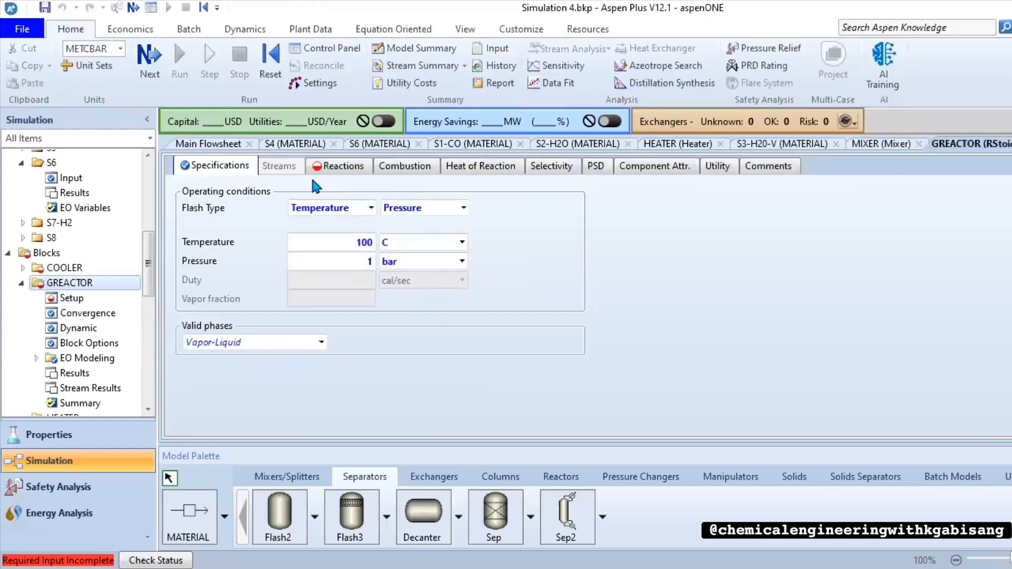
# - Set the COOLER block's temperature to -200 C
pyautogui.click(216, 143)
pyautogui.doubleClick(630, 258)
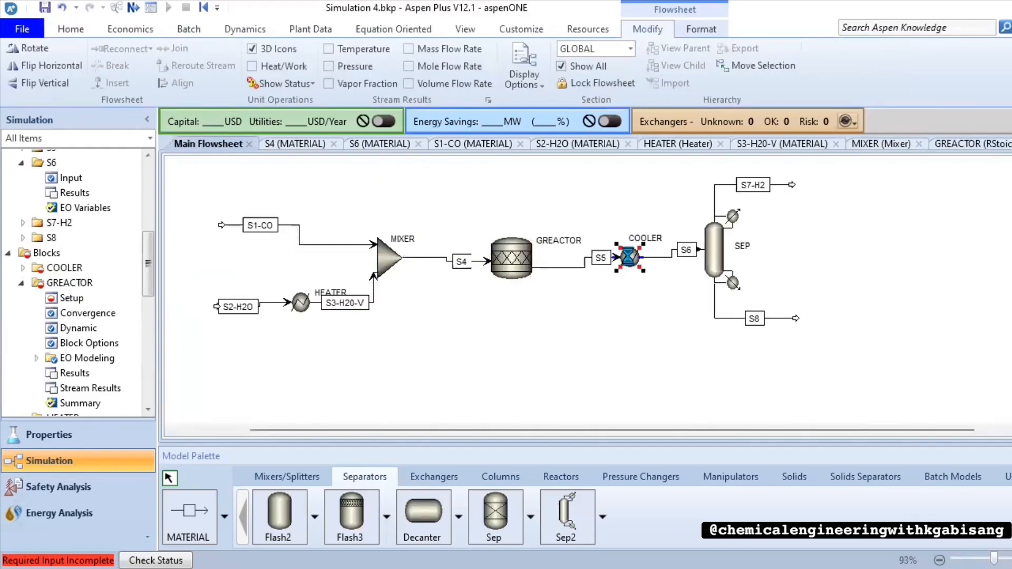
pyautogui.click(395, 255)
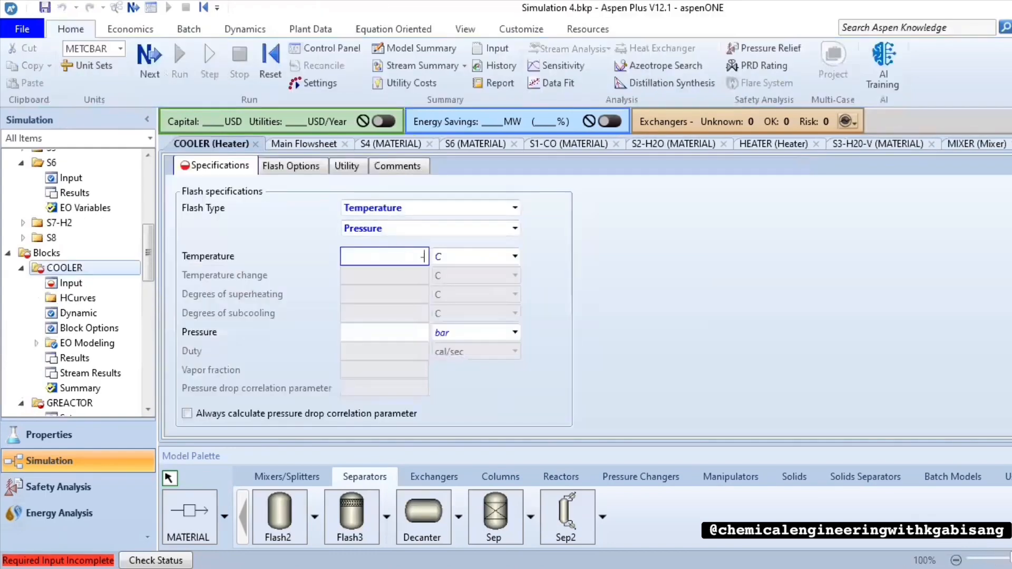
pyautogui.write('-200')
pyautogui.press('Return')
# - Specify SEP's split fractions for outlet stream S7-H2 as 1 for H2 and 0 for CO, H2O and CO2
pyautogui.click(294, 146)
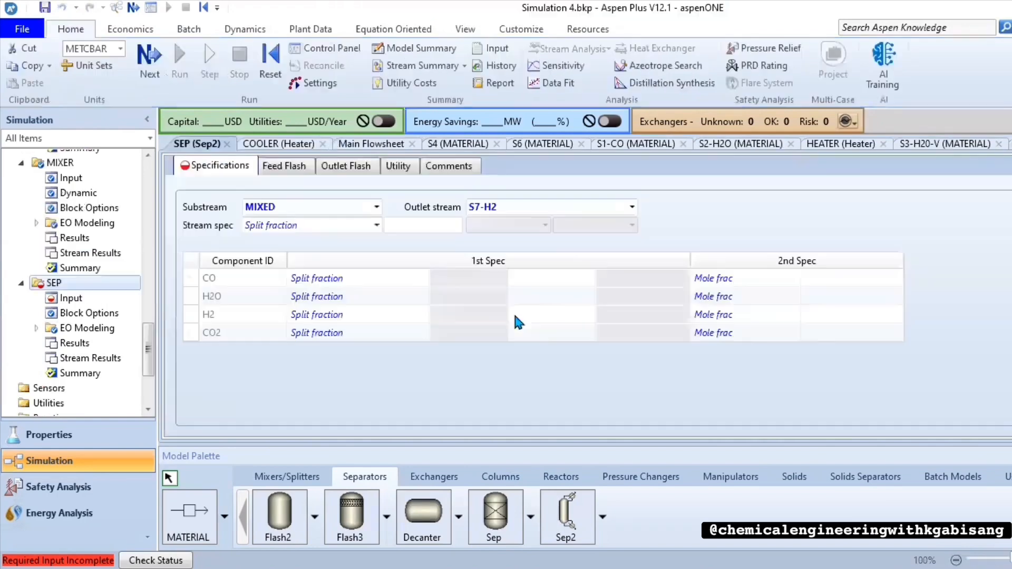
pyautogui.click(520, 273)
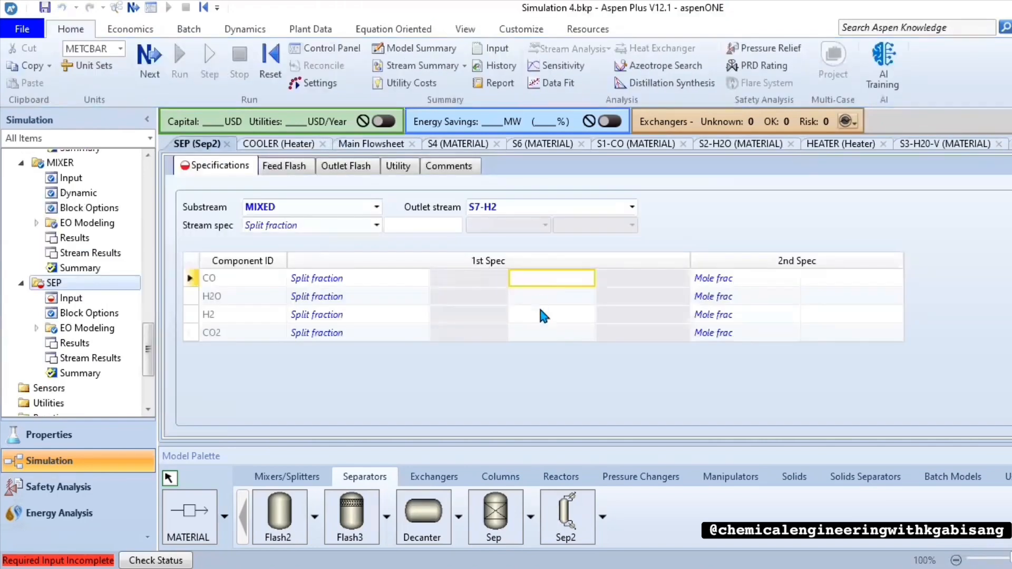
pyautogui.click(539, 312)
pyautogui.write('1')
pyautogui.click(538, 295)
pyautogui.write('0')
pyautogui.click(540, 276)
pyautogui.write('0')
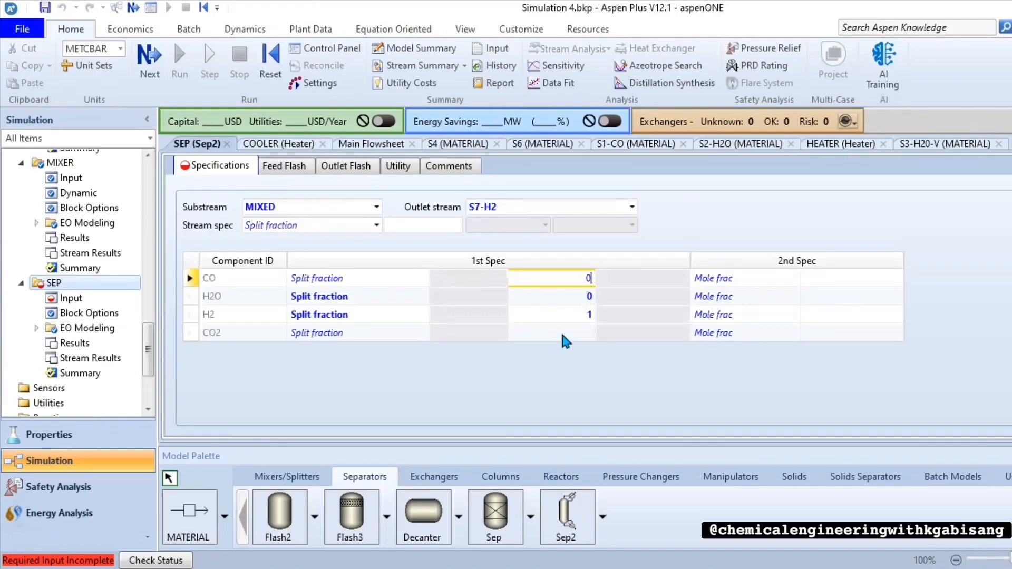
pyautogui.click(559, 330)
pyautogui.write('0')
pyautogui.click(633, 352)
# - Return to the main flowsheet and save the simulation
pyautogui.click(253, 145)
pyautogui.click(338, 144)
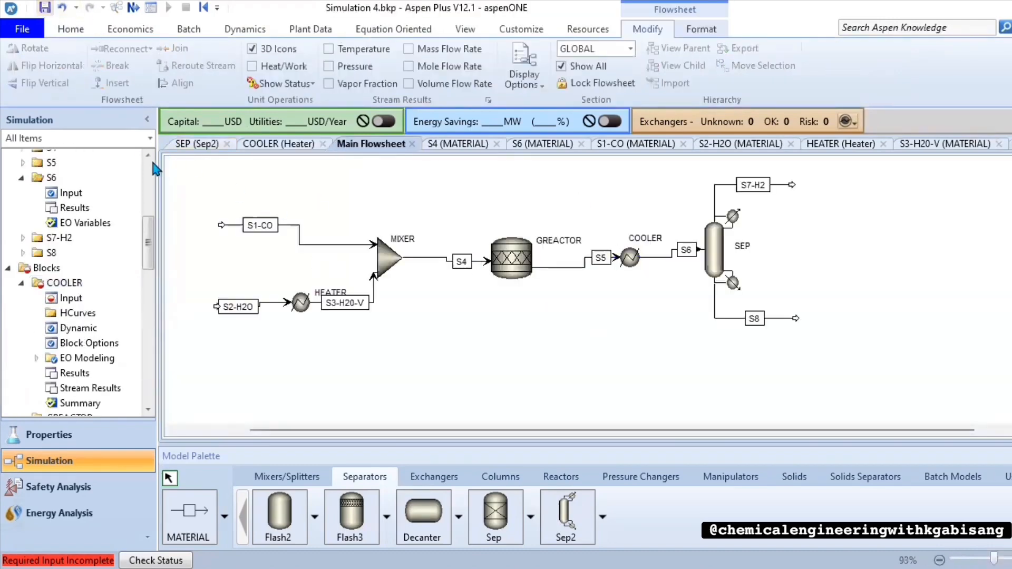
pyautogui.hotkey('ctrl', 's')
pyautogui.click(510, 339)
pyautogui.click(71, 32)
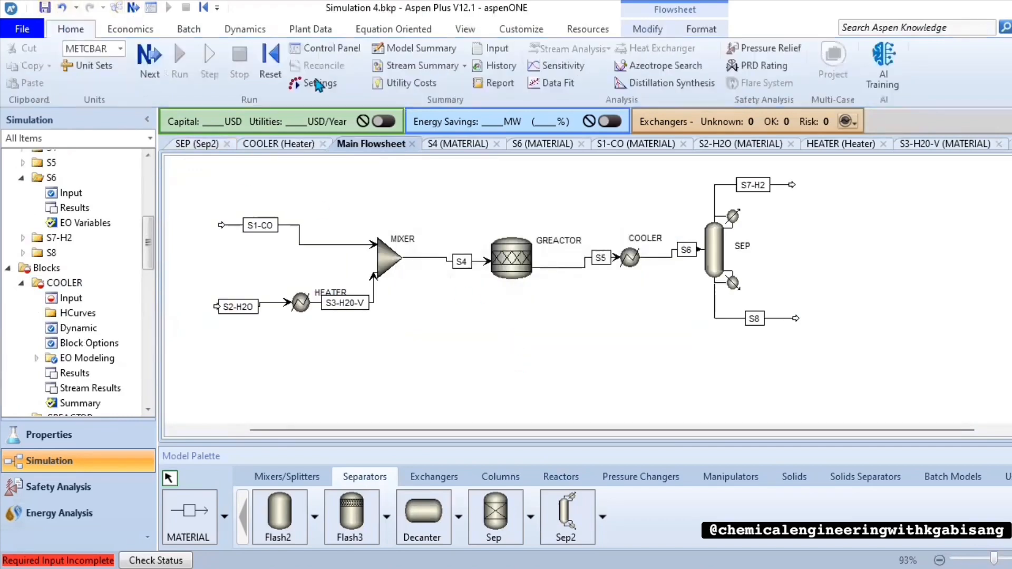
# - Set the COOLER block's pressure to 1 bar and save the simulation
pyautogui.click(69, 298)
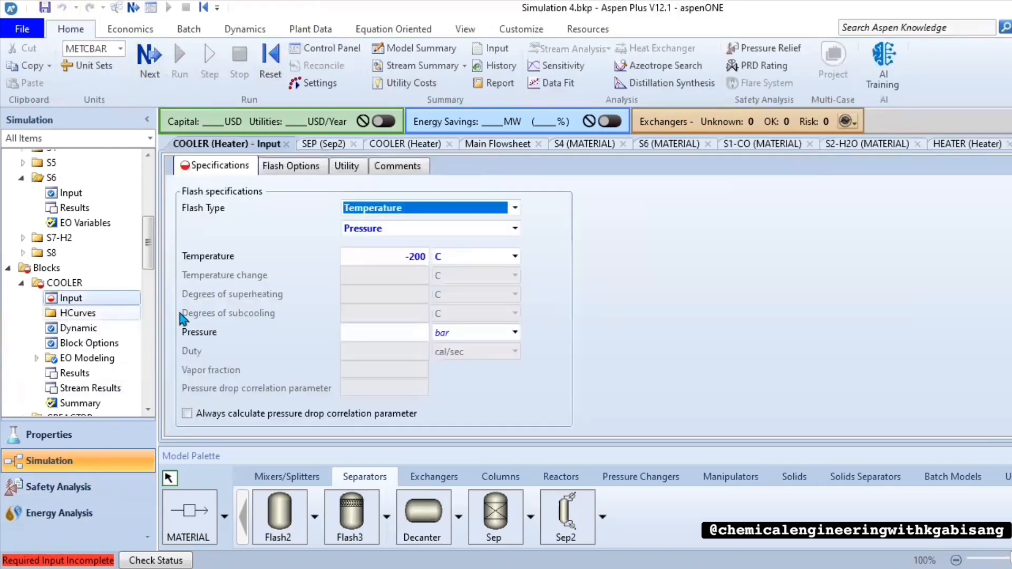
pyautogui.click(392, 332)
pyautogui.write('1')
pyautogui.hotkey('ctrl', 's')
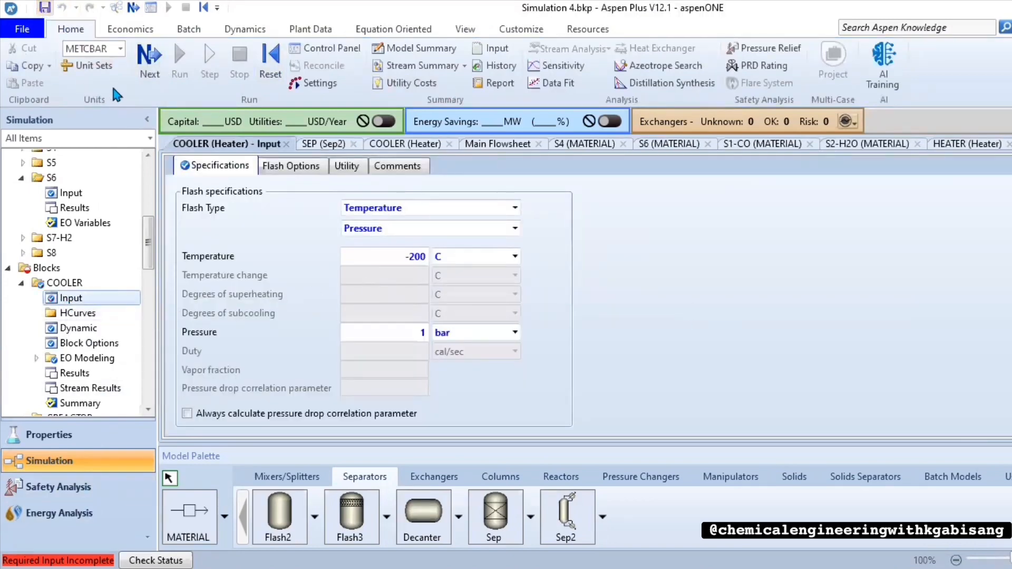
pyautogui.click(504, 332)
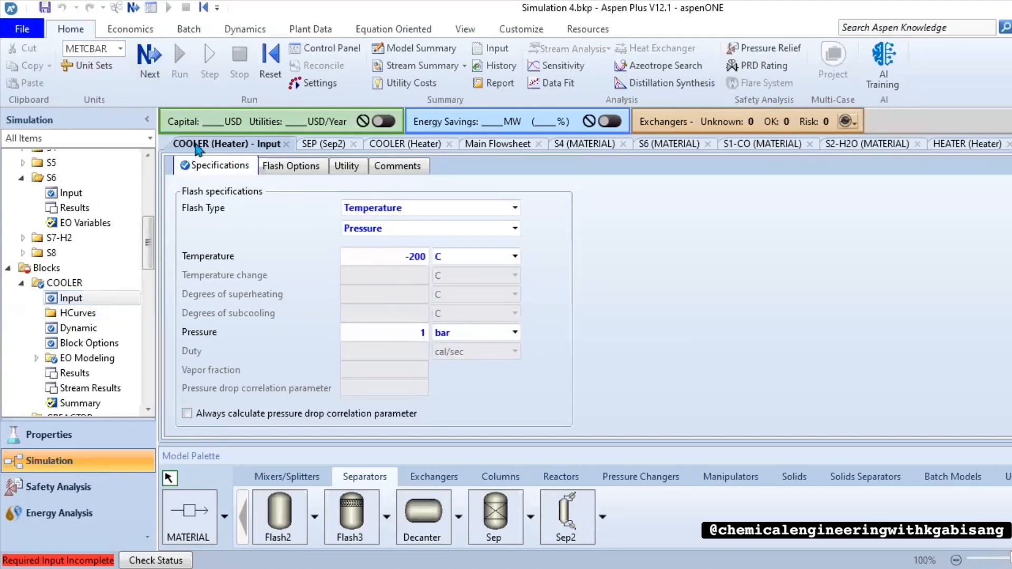
# - Open the reaction specifications of the GREACTOR block from the main flowsheet
pyautogui.click(472, 144)
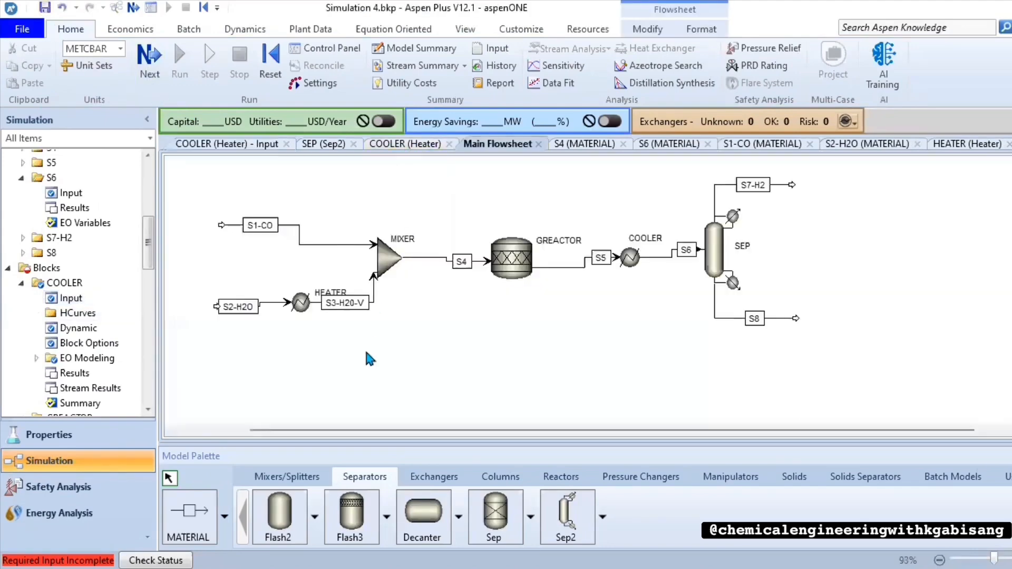
pyautogui.scroll(-6, 105, 395)
pyautogui.scroll(2, 103, 290)
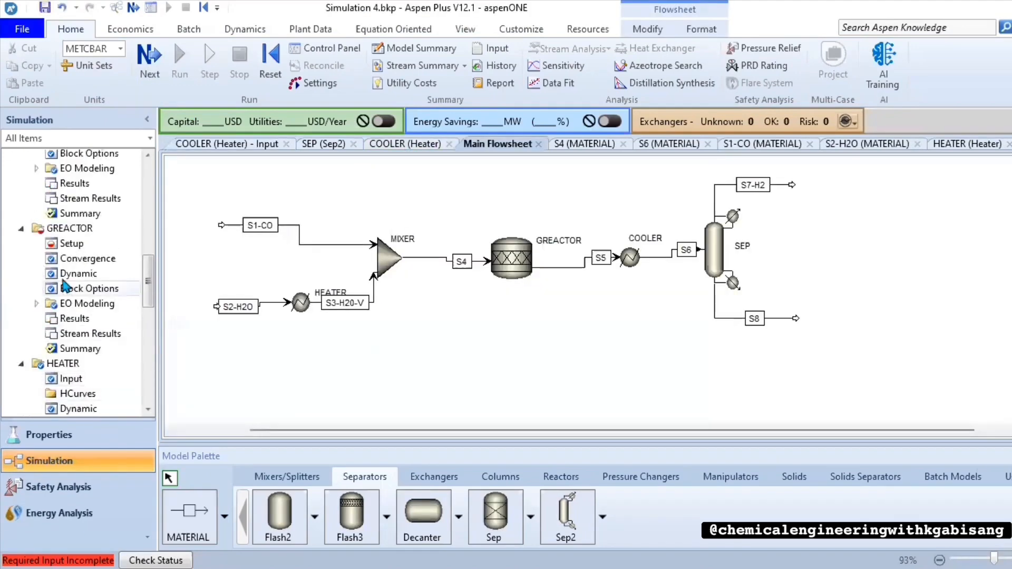
pyautogui.doubleClick(504, 258)
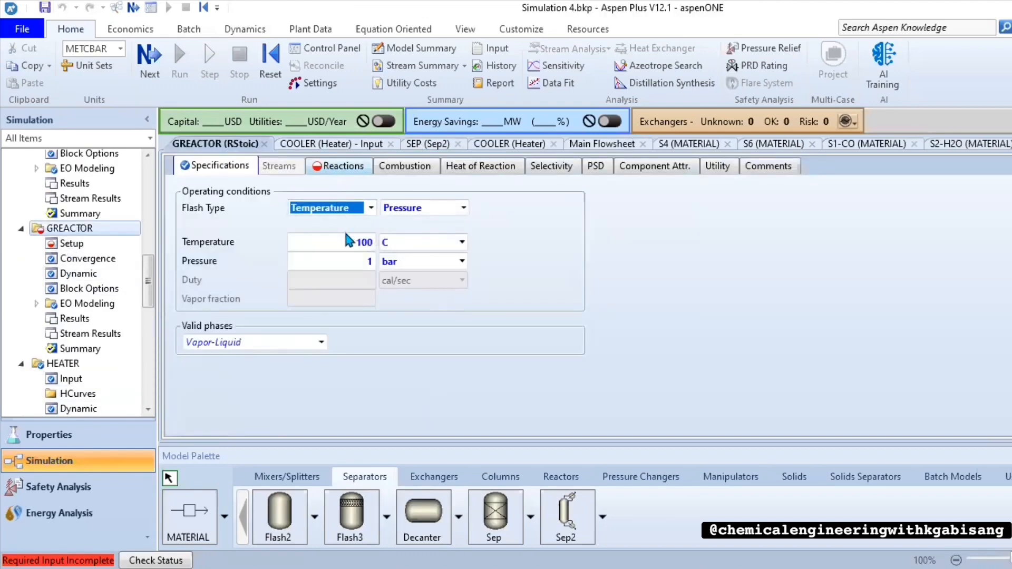
pyautogui.click(346, 173)
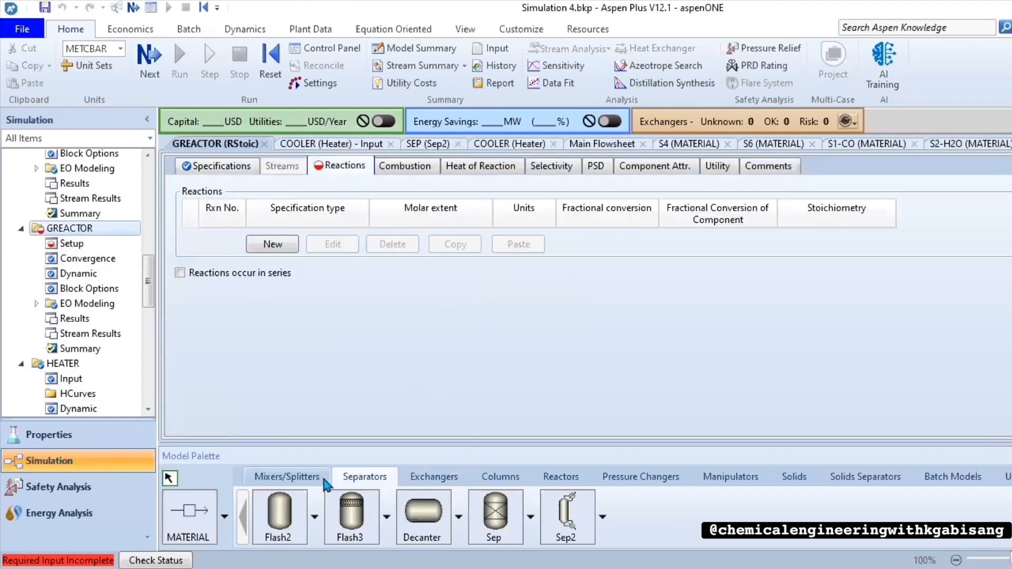
pyautogui.click(560, 477)
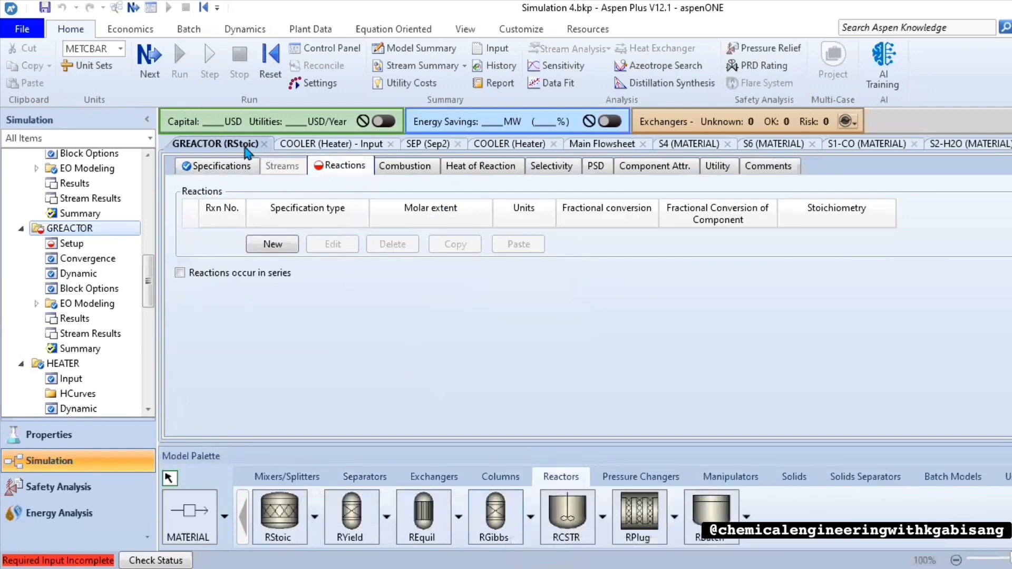
pyautogui.click(278, 143)
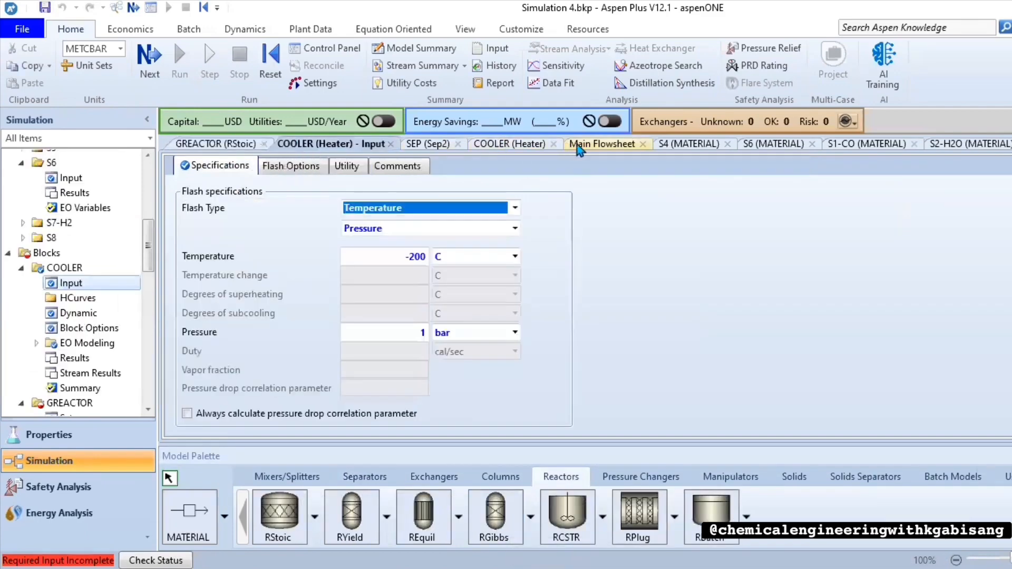
pyautogui.click(627, 145)
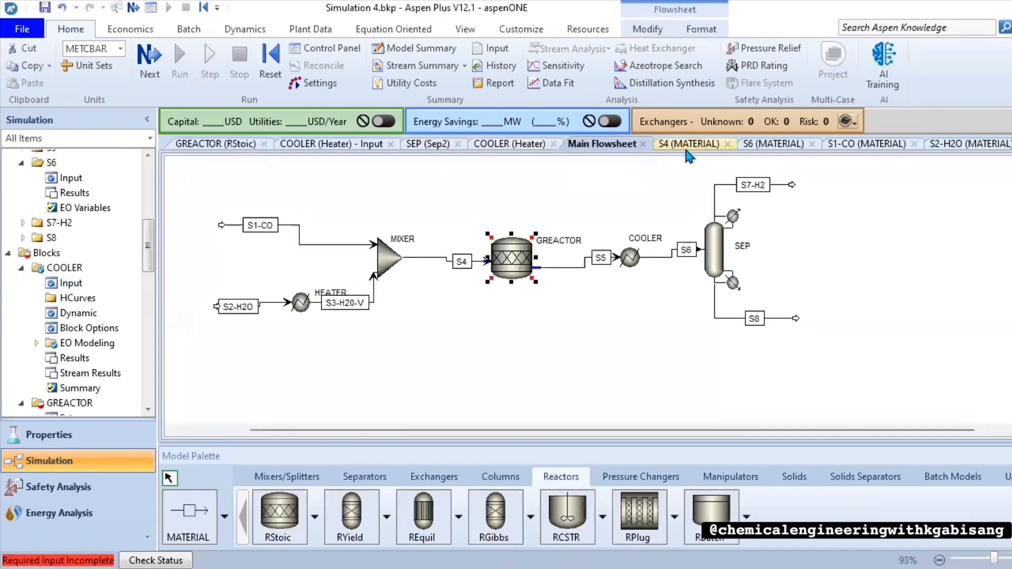
pyautogui.doubleClick(511, 258)
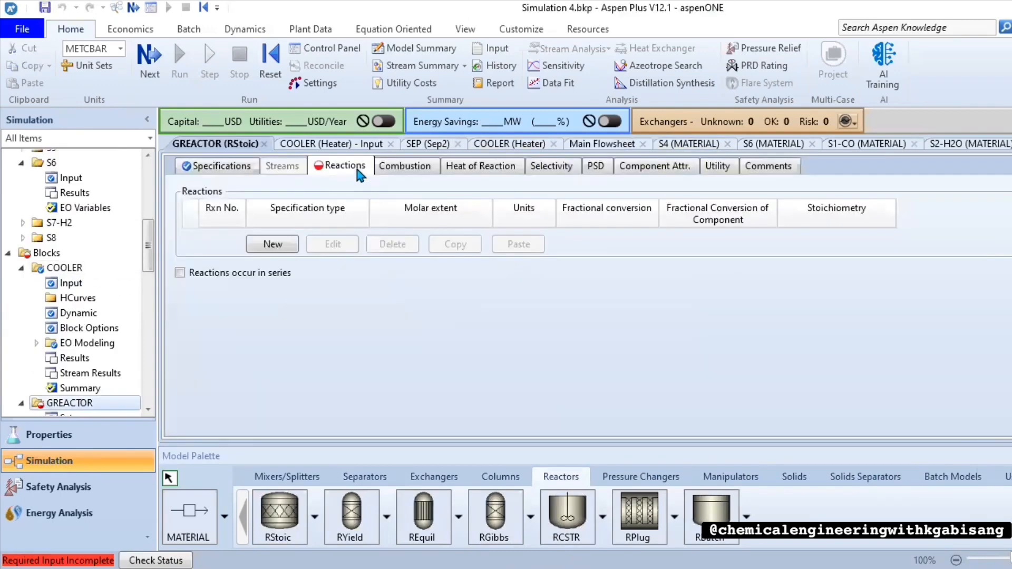
# - Add a new reaction to GREACTOR with CO and H2O as reactants and H2 and CO2 as products
pyautogui.click(284, 248)
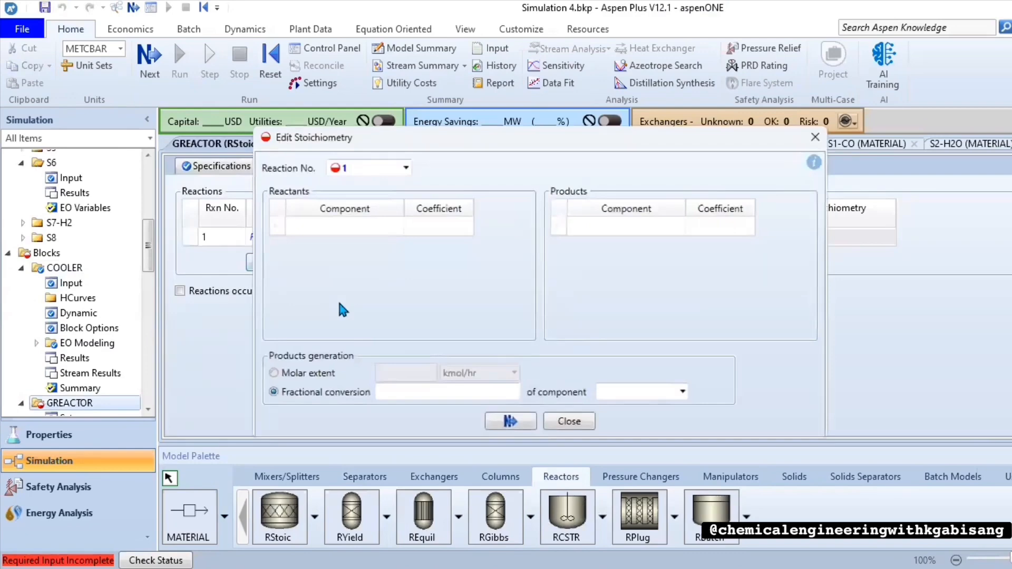
pyautogui.click(339, 226)
pyautogui.click(396, 226)
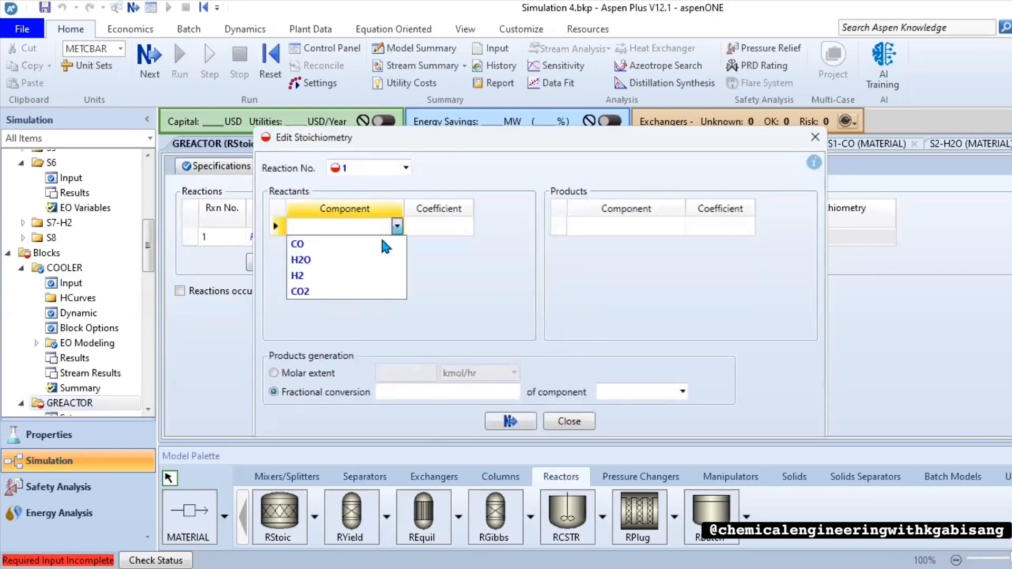
pyautogui.click(373, 240)
pyautogui.click(396, 245)
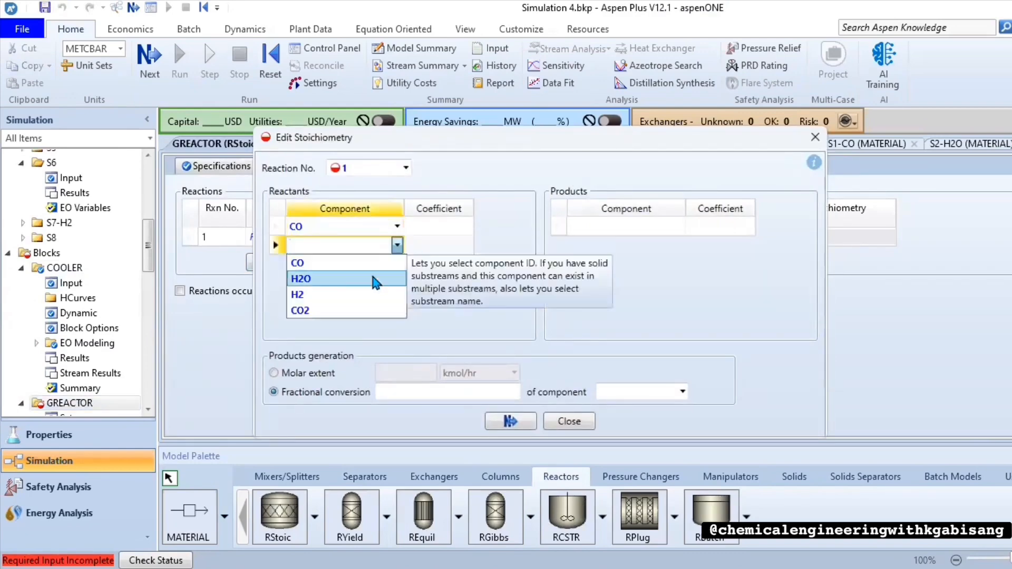
pyautogui.click(376, 279)
pyautogui.click(626, 227)
pyautogui.click(678, 226)
pyautogui.click(632, 275)
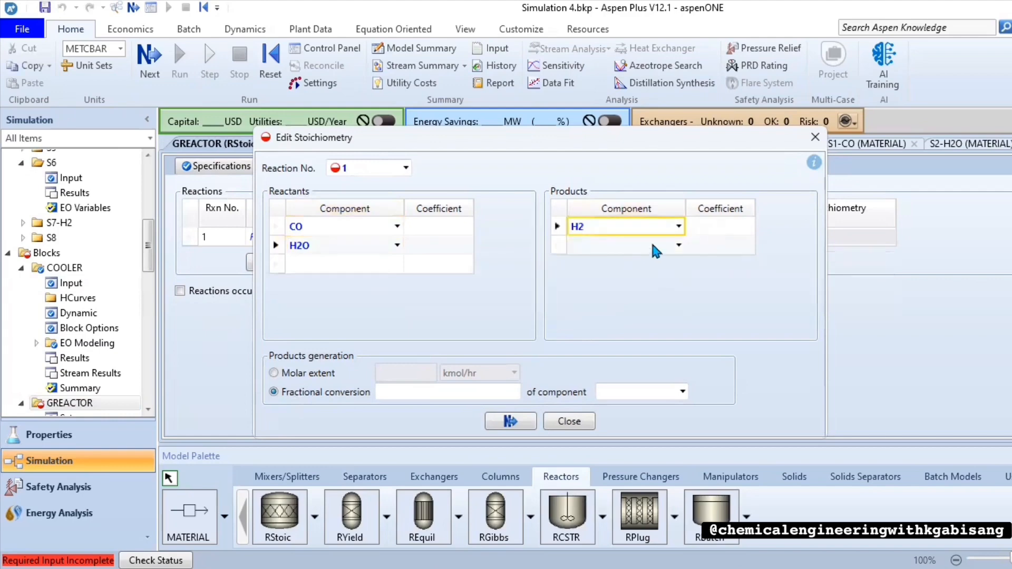
pyautogui.click(678, 245)
pyautogui.click(585, 309)
# - Enter stoichiometric coefficients of -1 for CO and H2O and 1 for H2 and CO2
pyautogui.click(706, 227)
pyautogui.click(421, 227)
pyautogui.write('-')
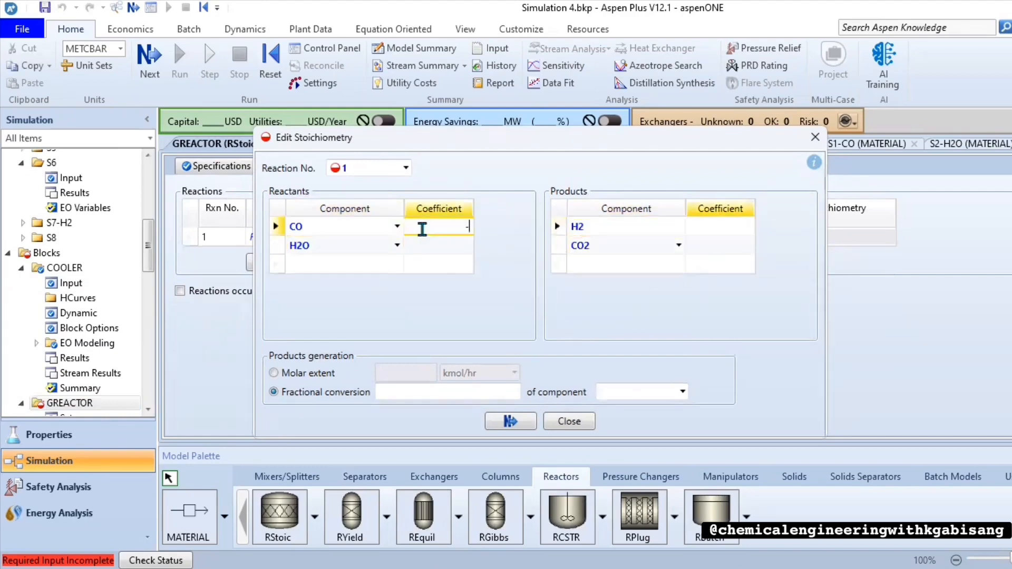
pyautogui.write('1')
pyautogui.click(443, 245)
pyautogui.write('-1')
pyautogui.click(711, 227)
pyautogui.write('1')
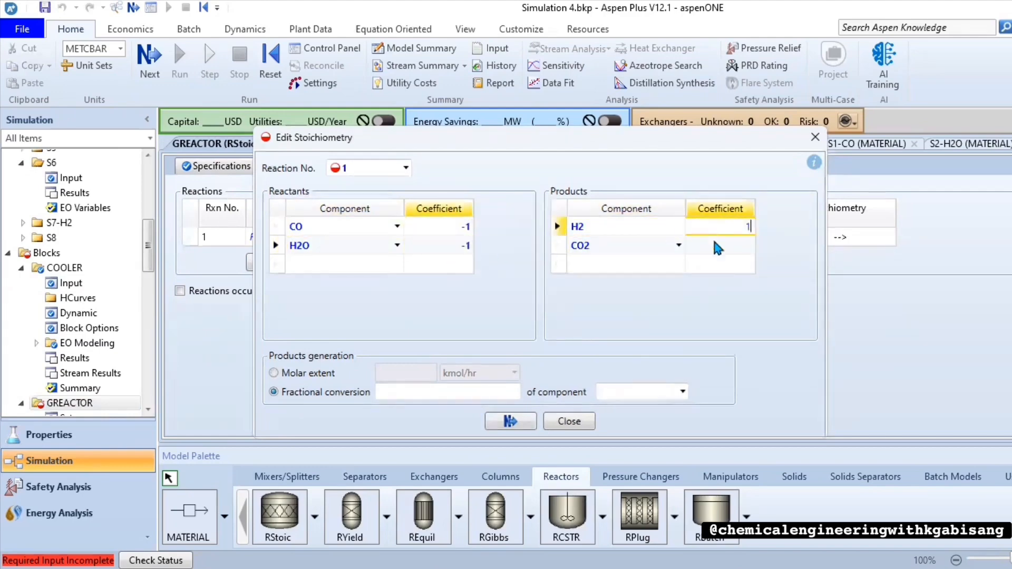
pyautogui.click(717, 245)
pyautogui.write('1')
# - Set the reaction's fractional conversion to 0,4 of component H2O and save the simulation
pyautogui.click(682, 391)
pyautogui.click(671, 422)
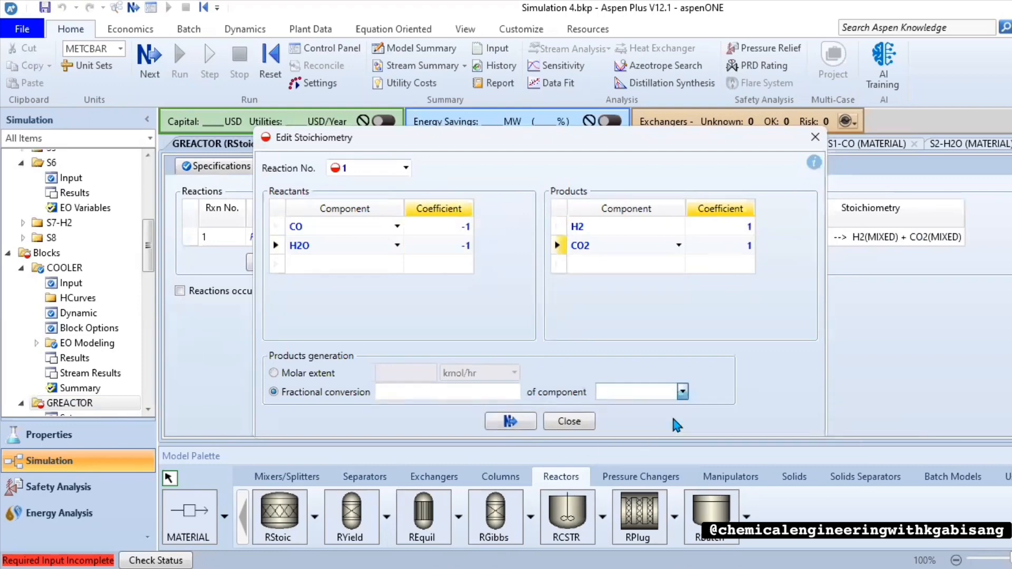
pyautogui.click(474, 391)
pyautogui.press('Return')
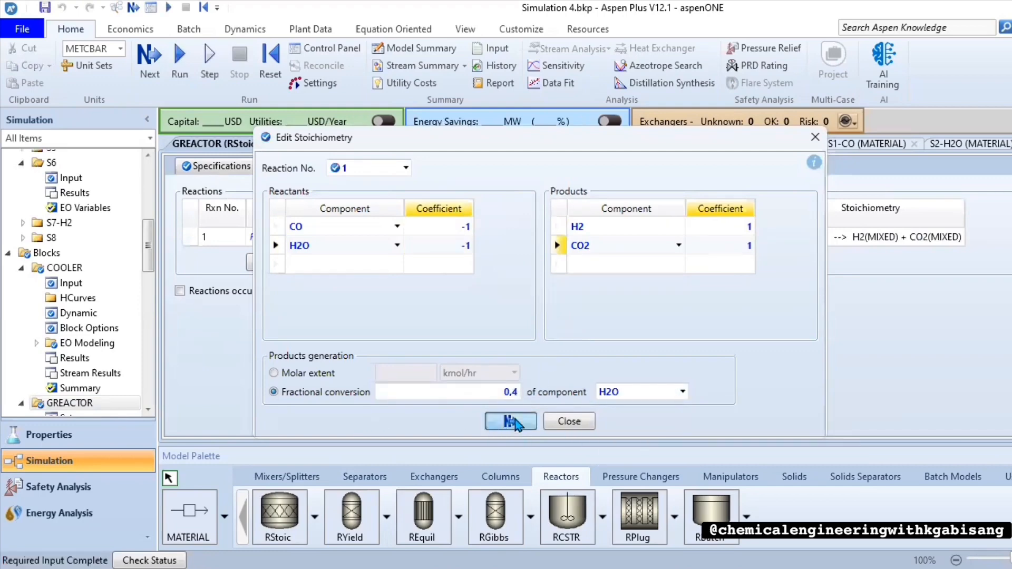
pyautogui.click(512, 420)
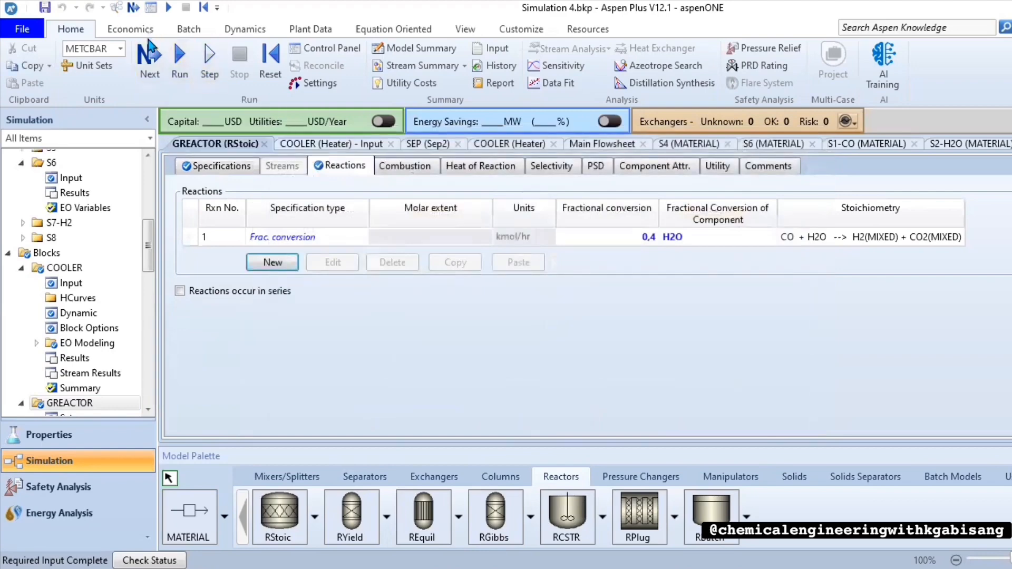
pyautogui.click(44, 7)
pyautogui.click(504, 333)
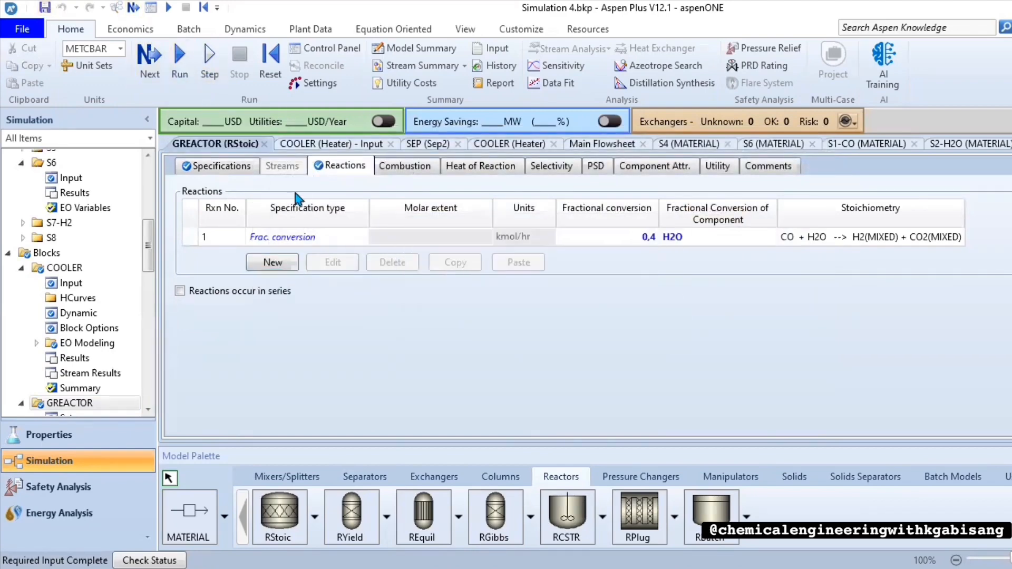
# - Return to the main flowsheet and run the simulation
pyautogui.click(225, 164)
pyautogui.click(603, 144)
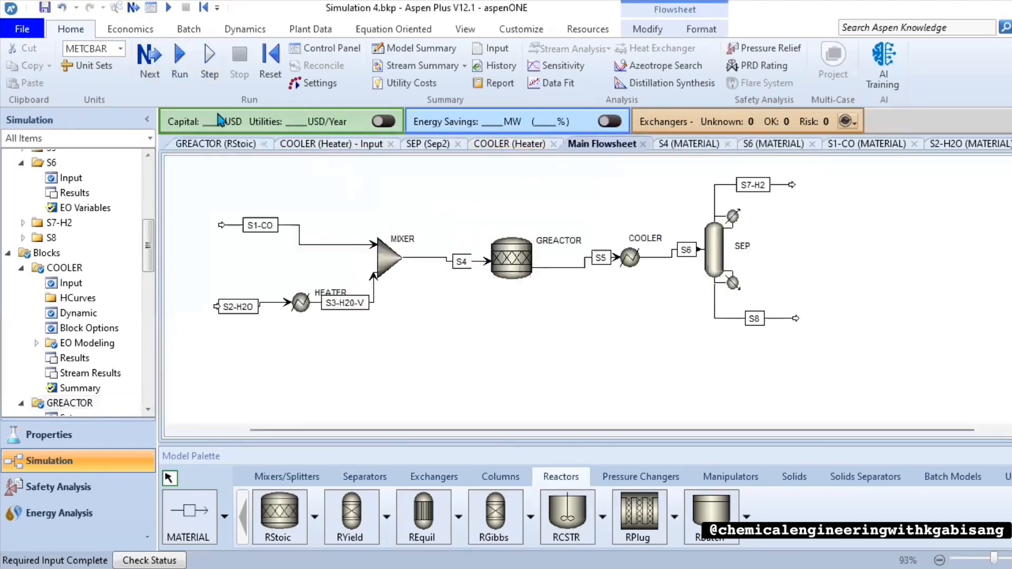
pyautogui.click(179, 59)
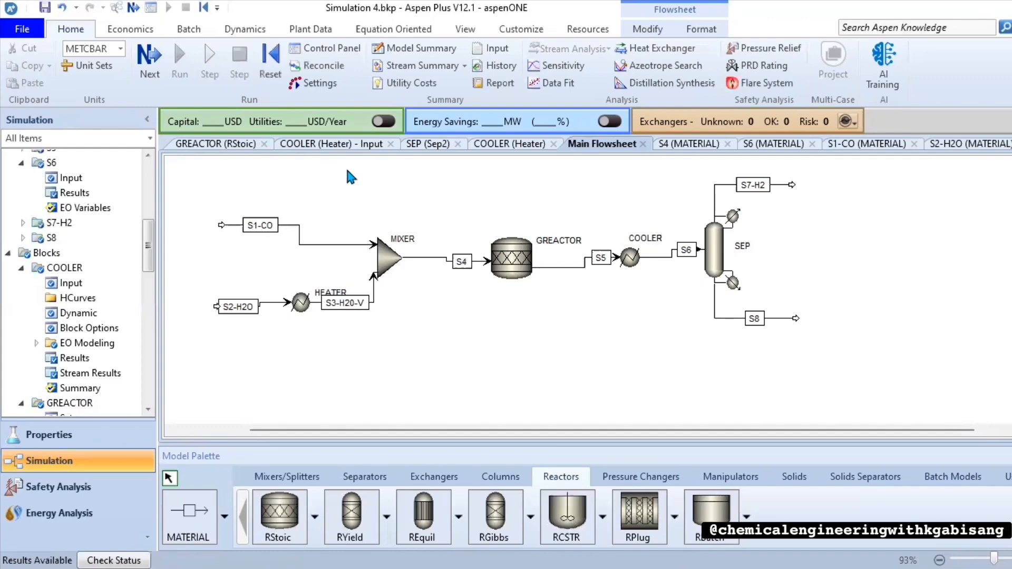
# - Open the stream summary and examine the stream conditions and component mole fractions through outlet stream S7-H2
pyautogui.scroll(-5, 54, 341)
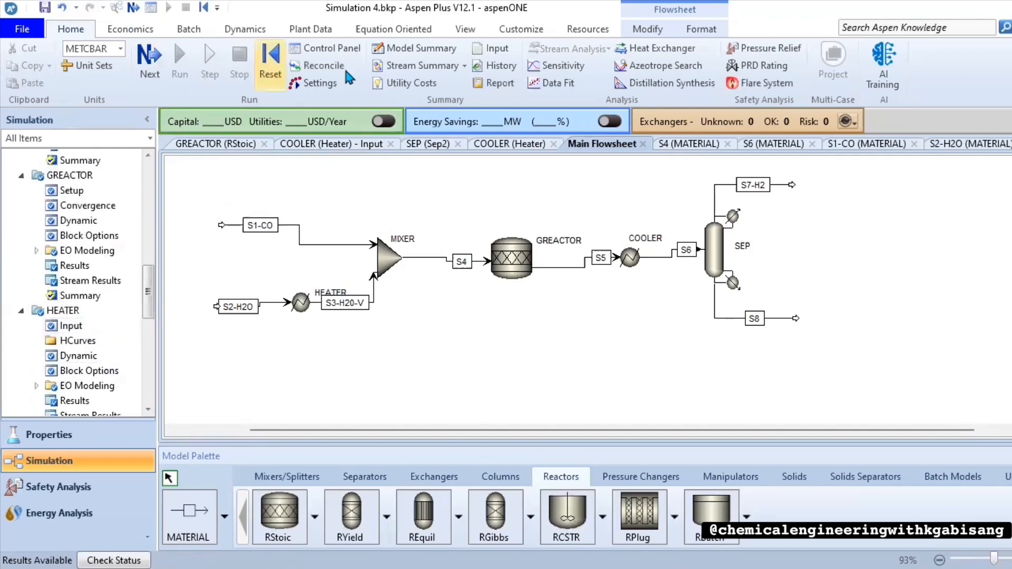
pyautogui.click(412, 66)
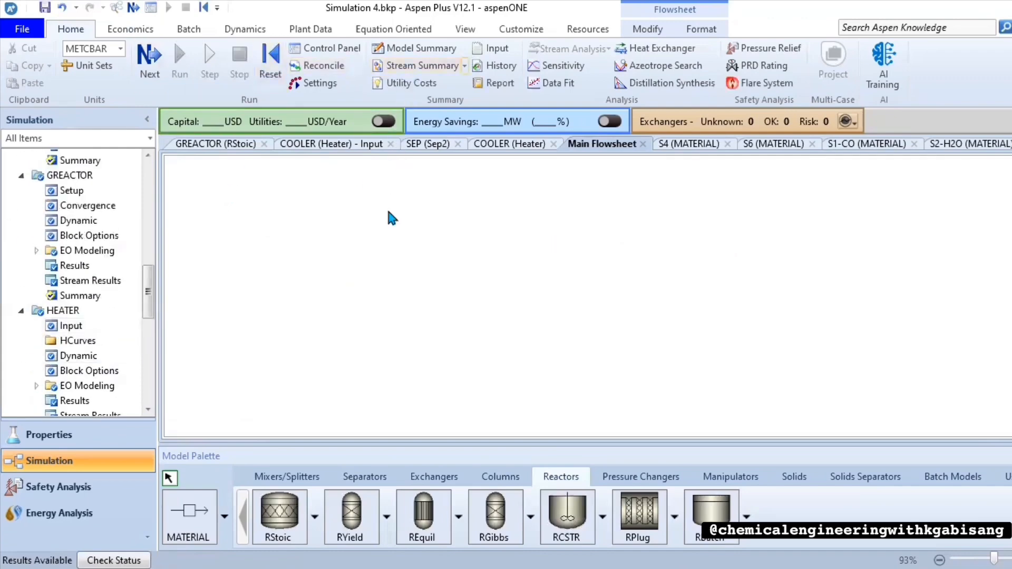
pyautogui.scroll(-2, 626, 312)
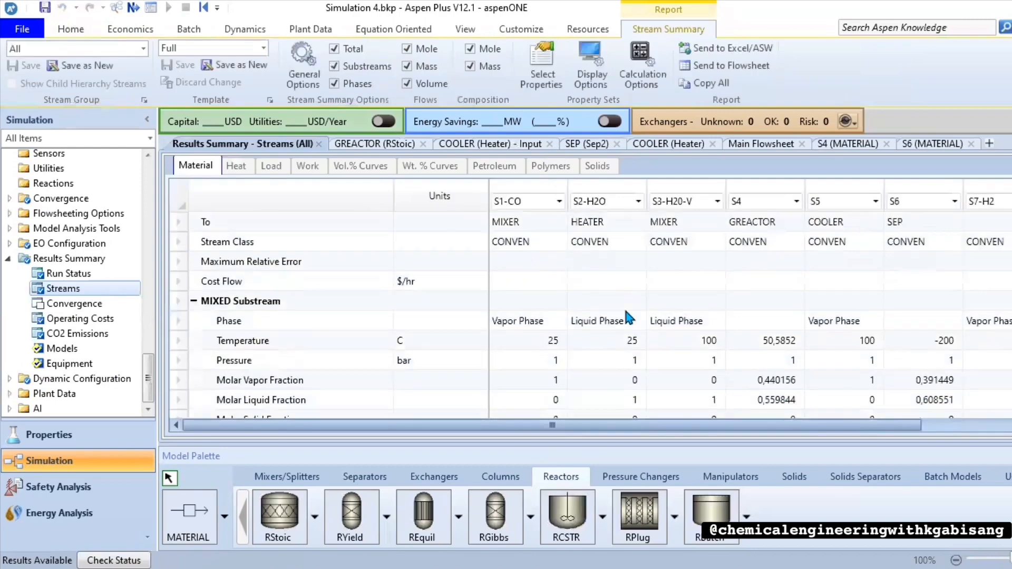
pyautogui.scroll(-3, 624, 305)
pyautogui.scroll(3, 623, 305)
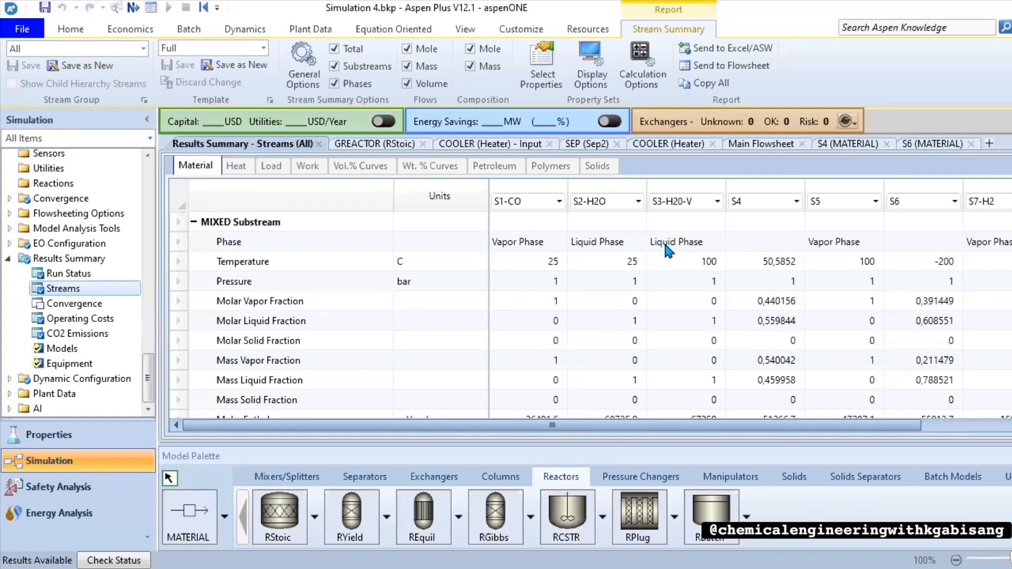
pyautogui.scroll(-5, 769, 338)
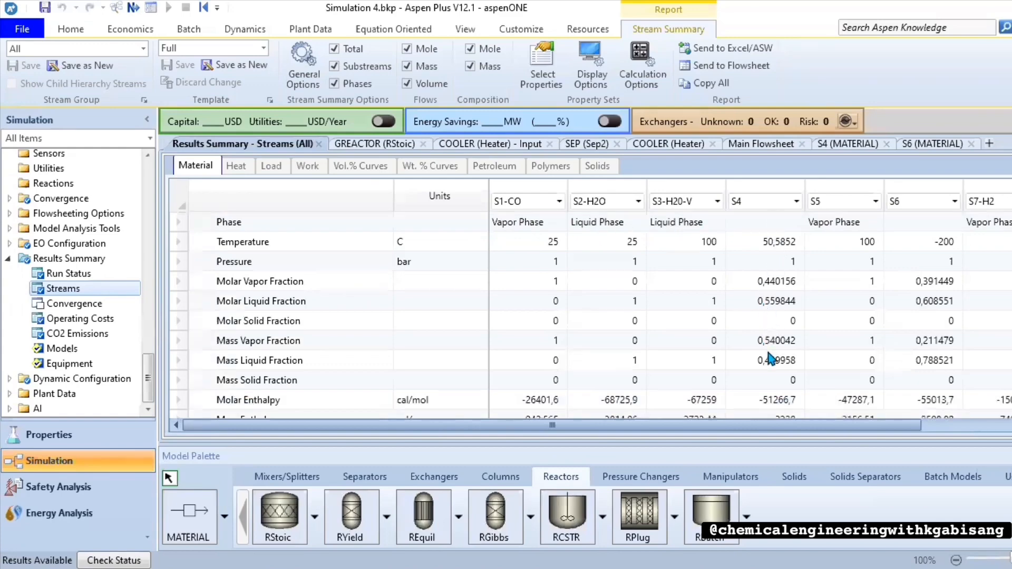
pyautogui.click(210, 281)
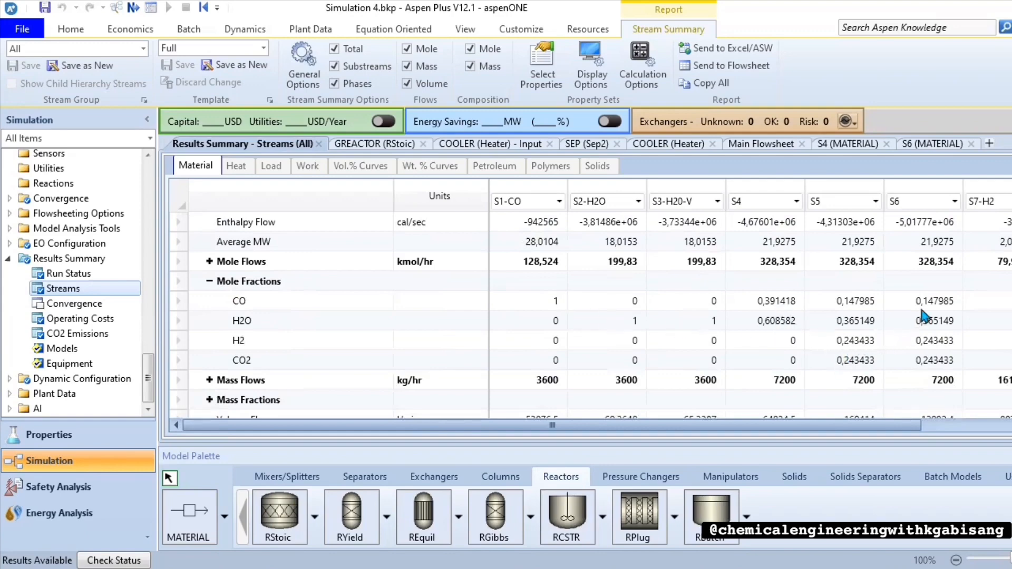
pyautogui.moveTo(911, 425); pyautogui.dragTo(961, 424)
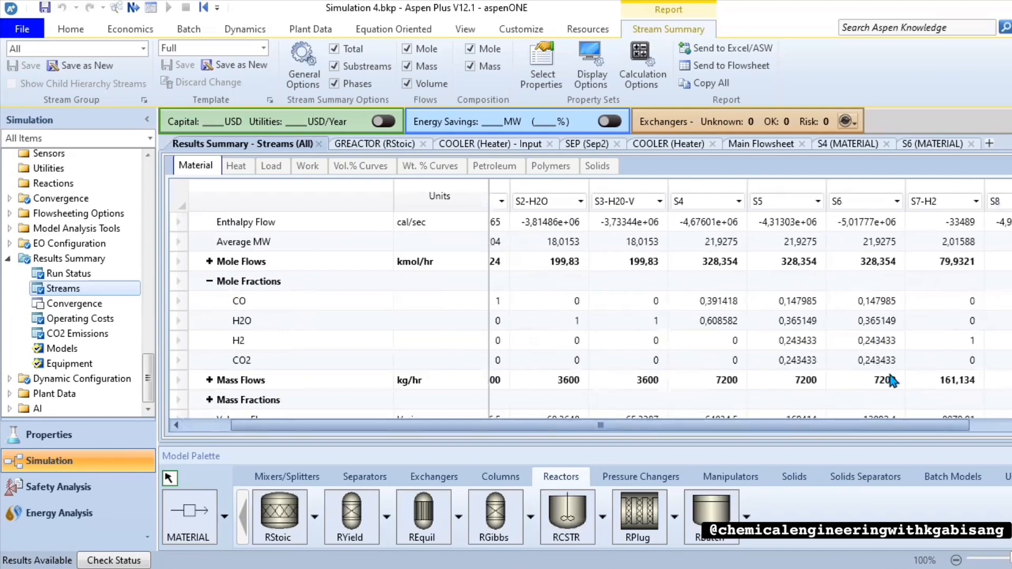
pyautogui.moveTo(908, 425); pyautogui.dragTo(914, 425)
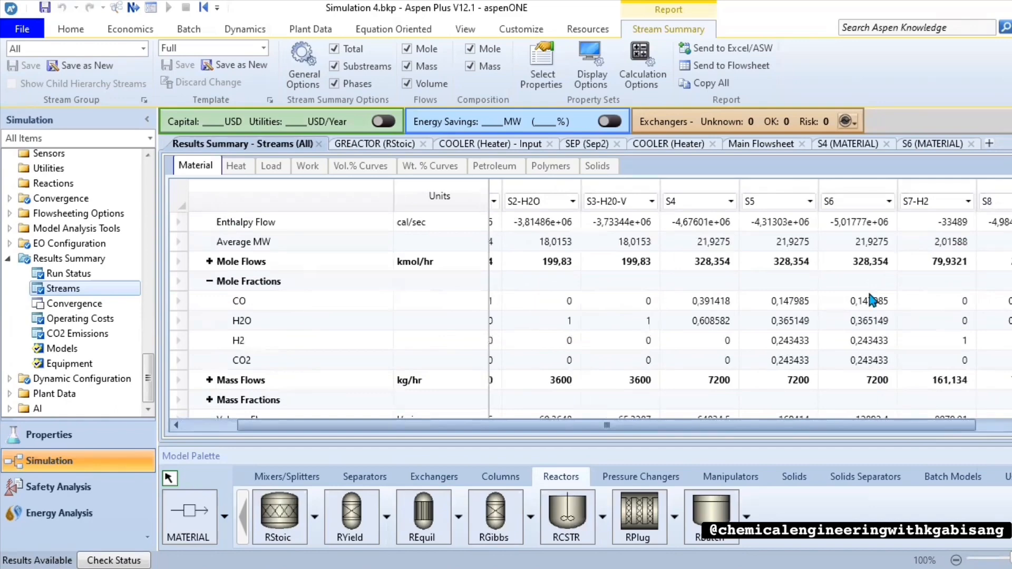
# - Change the fractional conversion of H2O in GREACTOR's reaction to 0,9
pyautogui.click(348, 145)
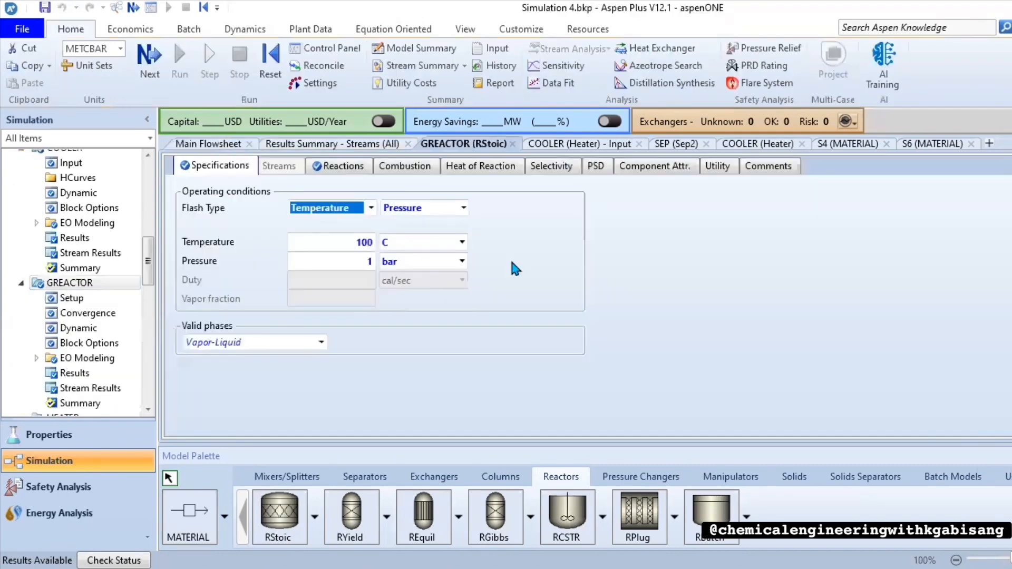
pyautogui.click(333, 167)
pyautogui.doubleClick(617, 236)
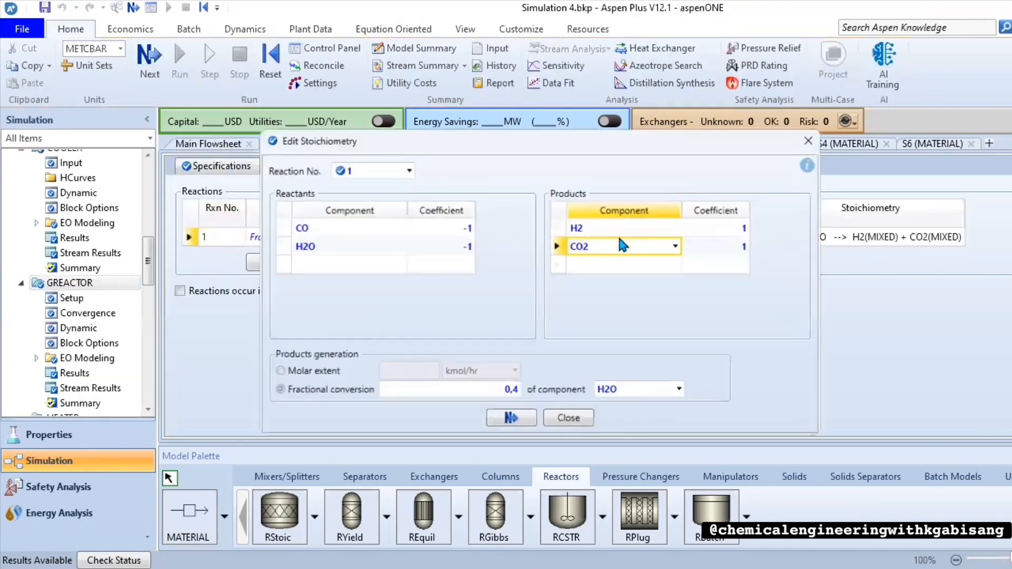
pyautogui.click(511, 392)
pyautogui.write('0,9')
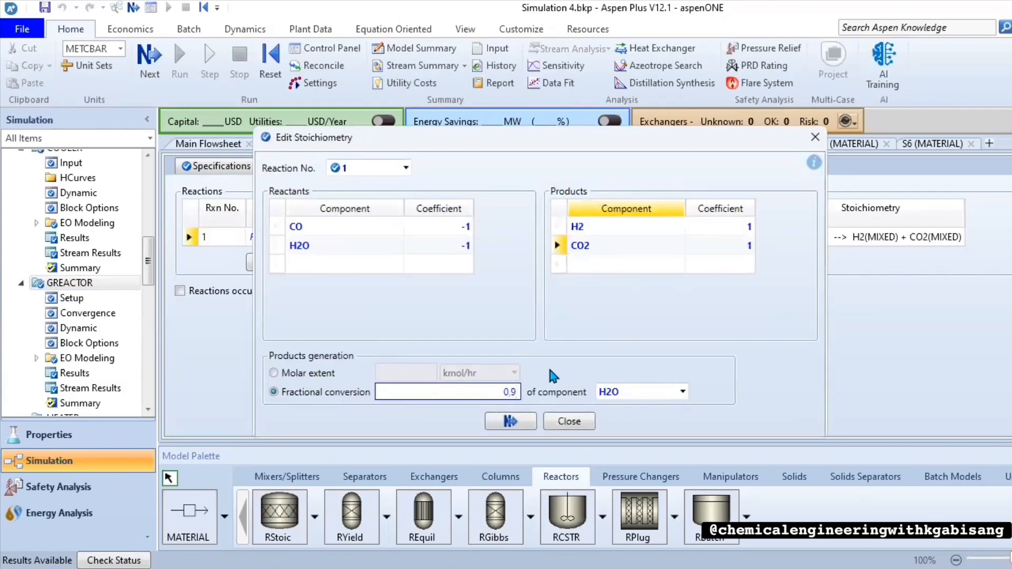
pyautogui.click(523, 423)
# - Rerun the simulation from the main flowsheet and reopen the stream results summary
pyautogui.click(208, 144)
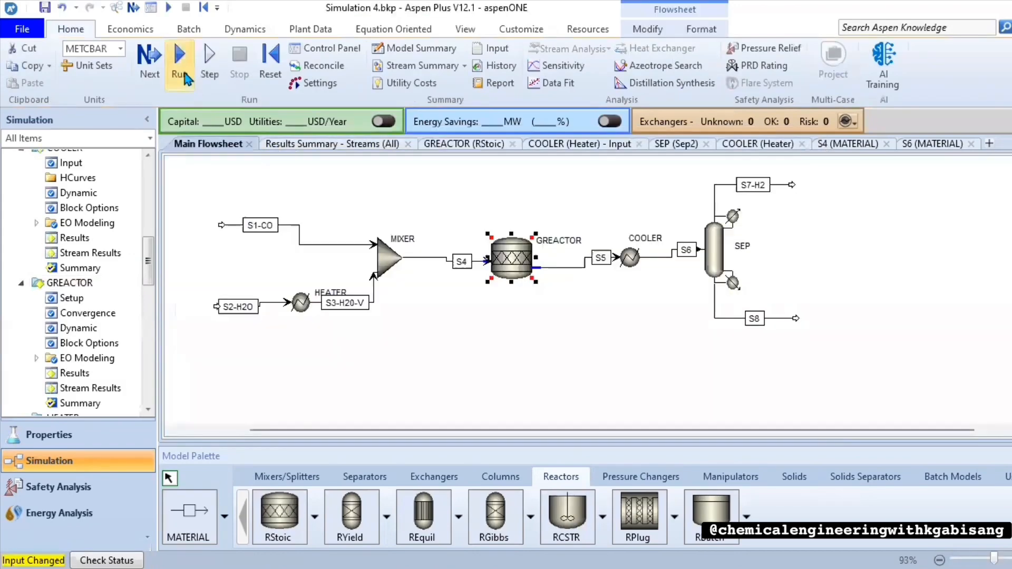
pyautogui.click(180, 58)
pyautogui.click(519, 353)
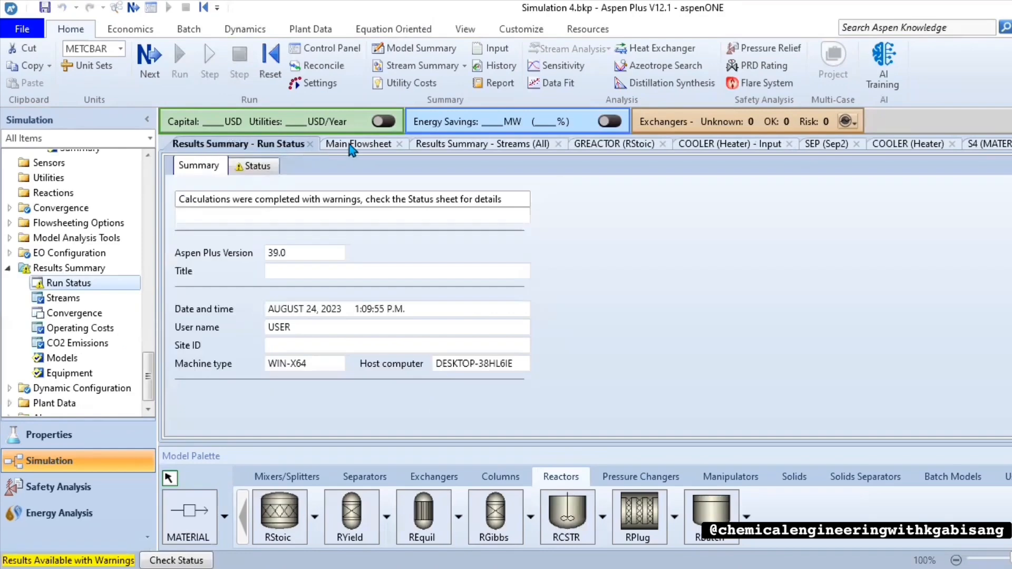
pyautogui.click(352, 144)
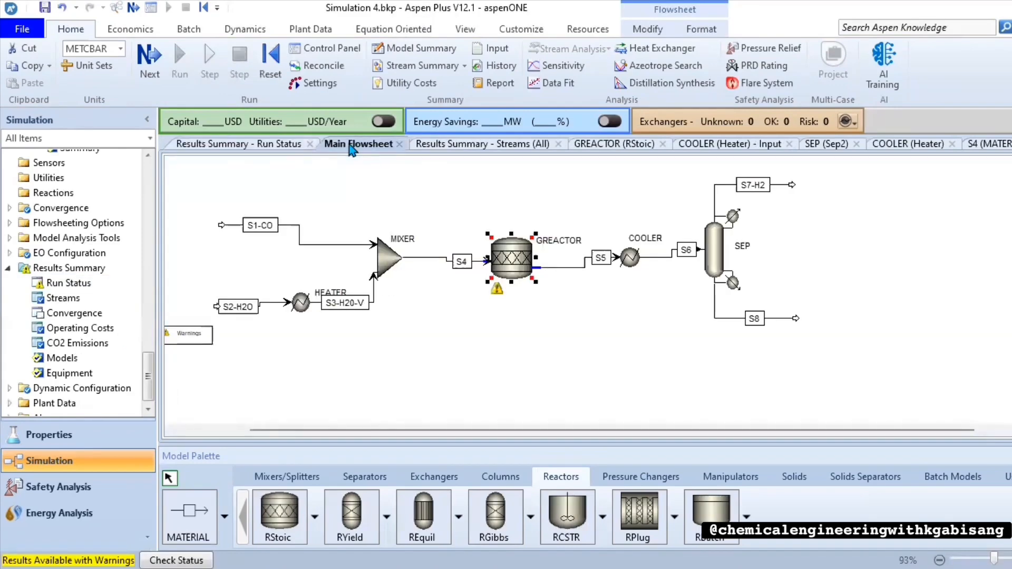
pyautogui.click(482, 144)
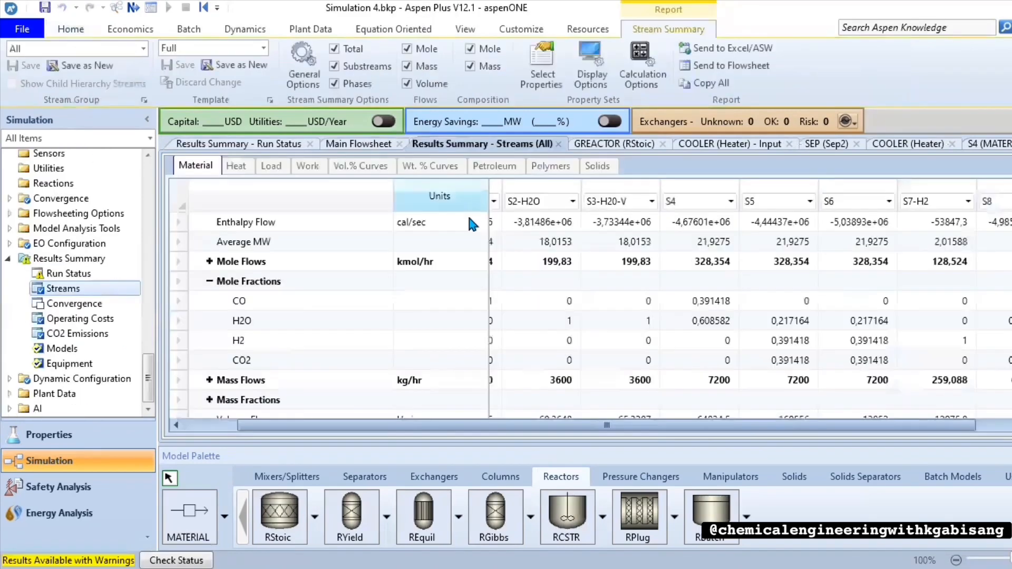
# - Examine the component mole fractions and stream conditions for S4 through S7-H2 in the stream results summary
pyautogui.scroll(-3, 591, 322)
pyautogui.scroll(1, 591, 325)
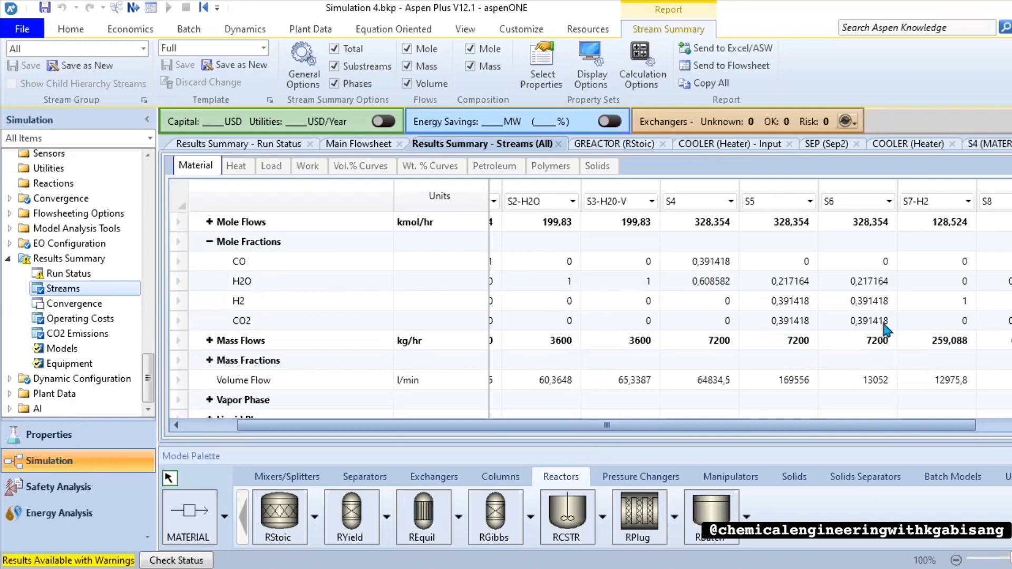
pyautogui.scroll(5, 864, 342)
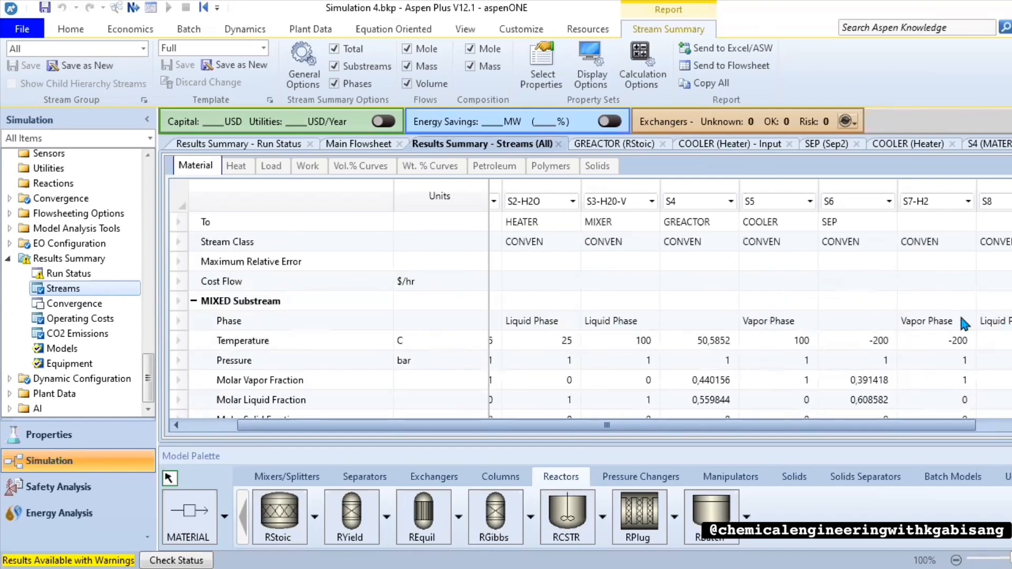
# - Set GREACTOR's fractional conversion of H2O to 0,7 and rerun the simulation, also saving in Aspen Plus Document format (.apw)
pyautogui.click(614, 143)
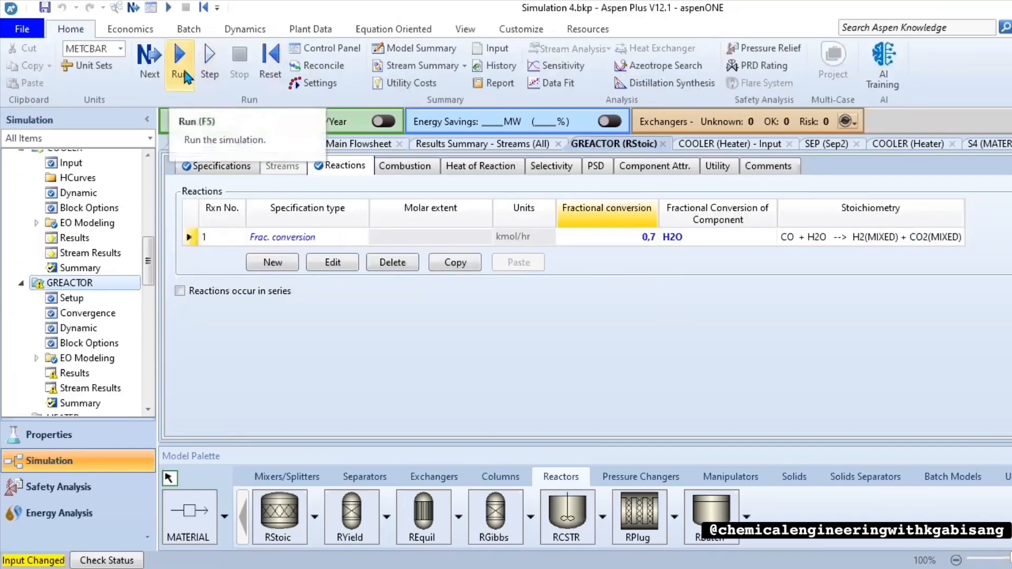
pyautogui.click(181, 68)
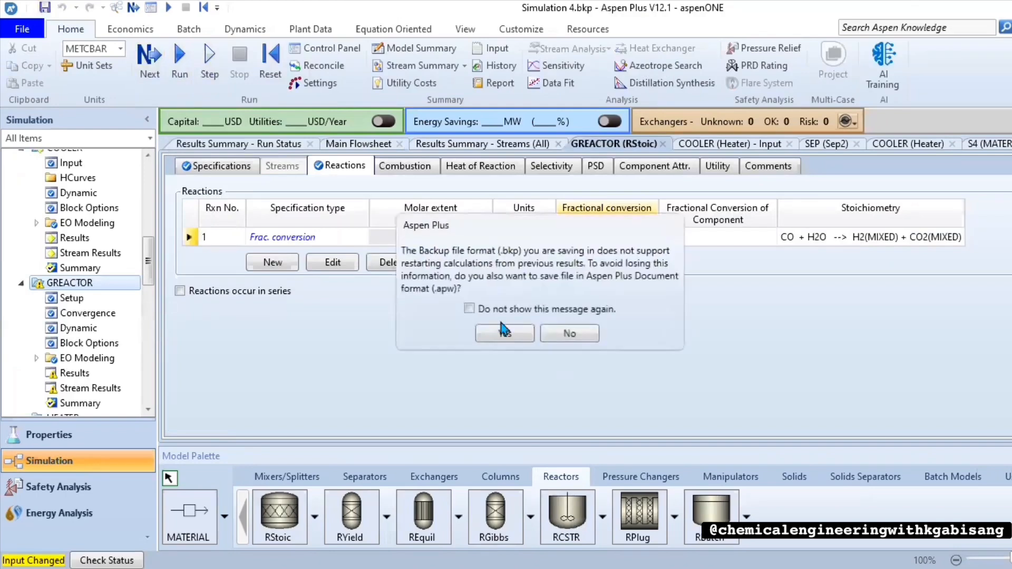
pyautogui.click(504, 332)
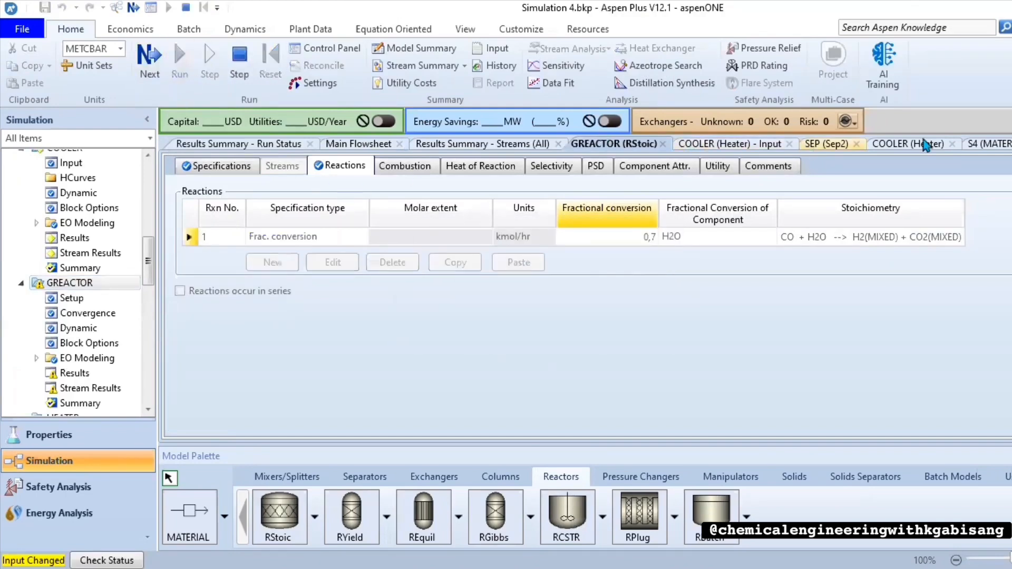
pyautogui.click(369, 146)
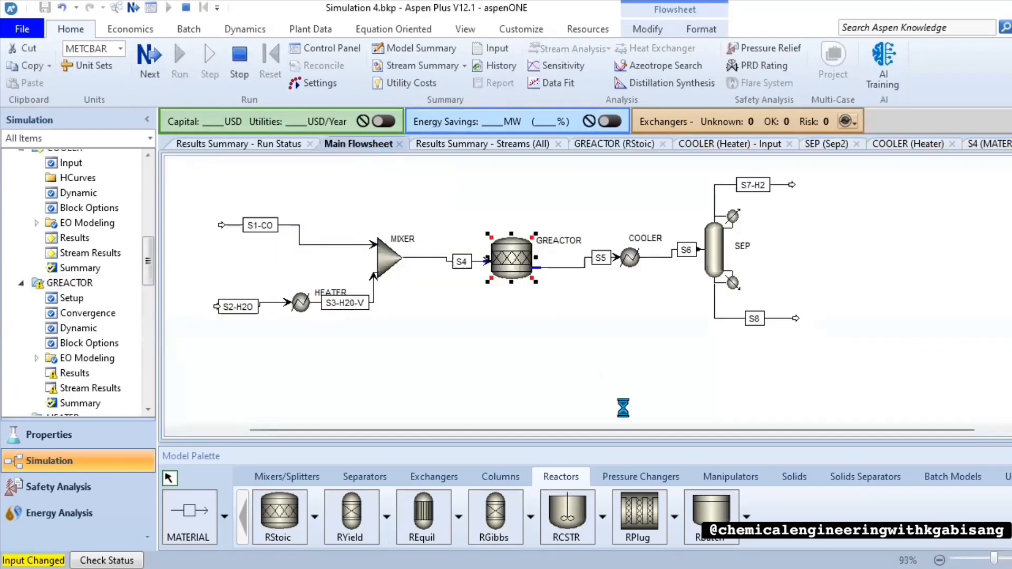